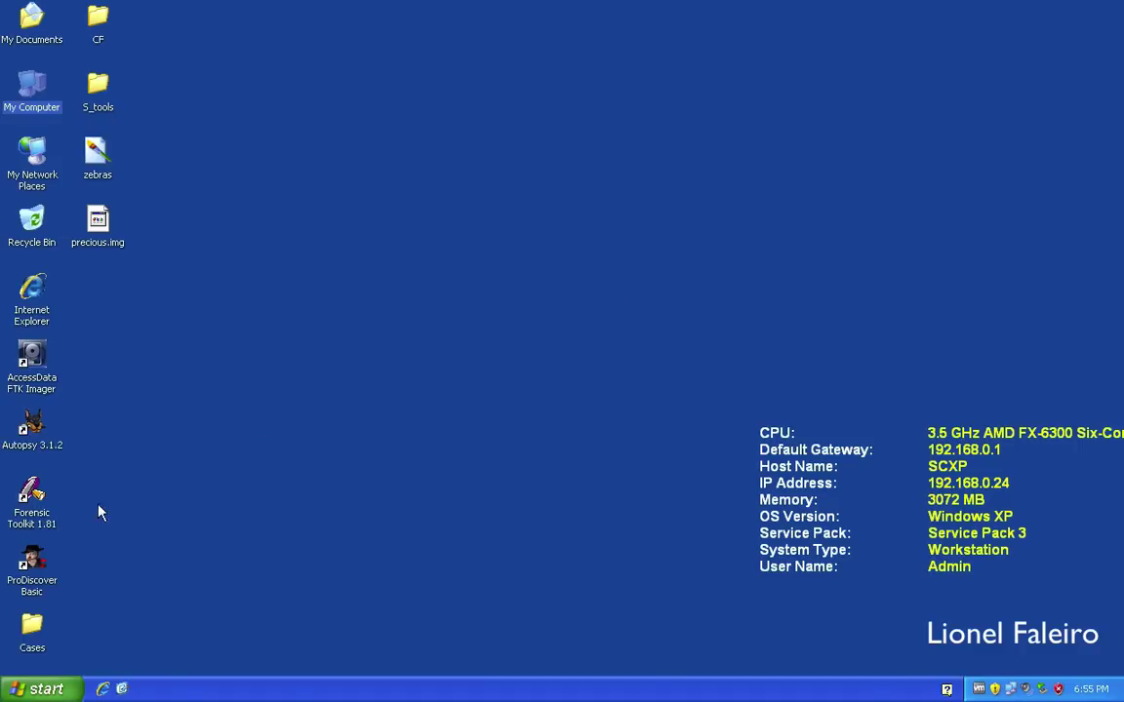
Launch Forensic Toolkit 1.81 and dismiss the KFF, CodeMeter and demo-version warnings.
double_click(33, 498)
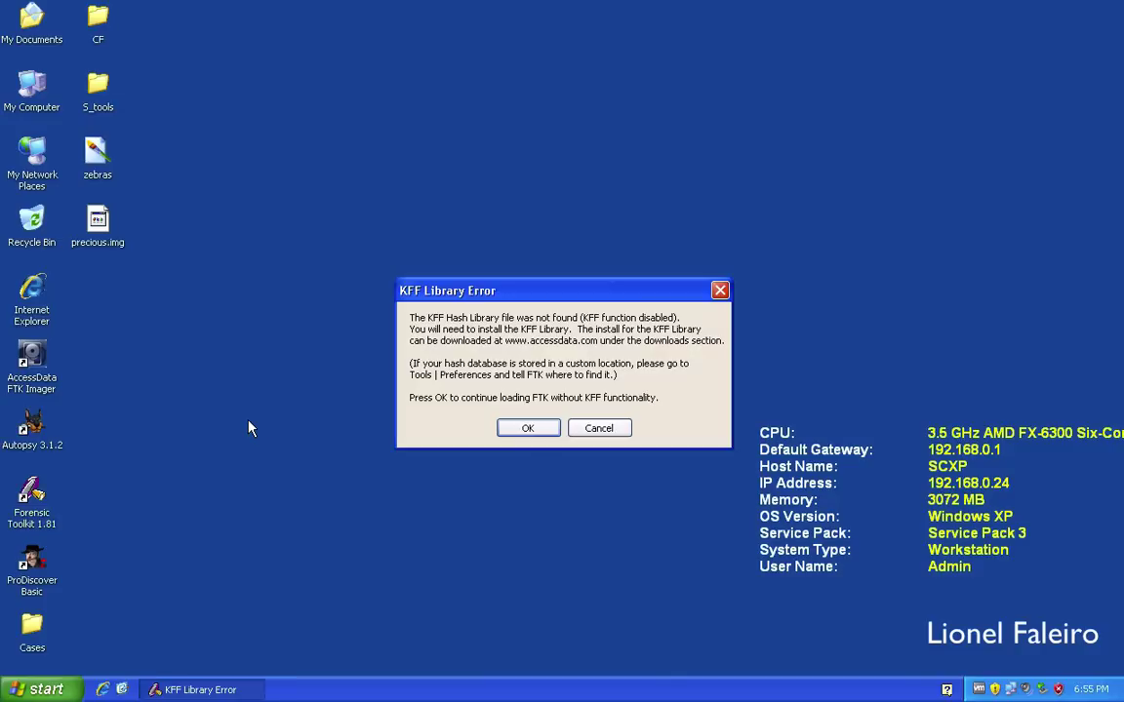
left_click(527, 429)
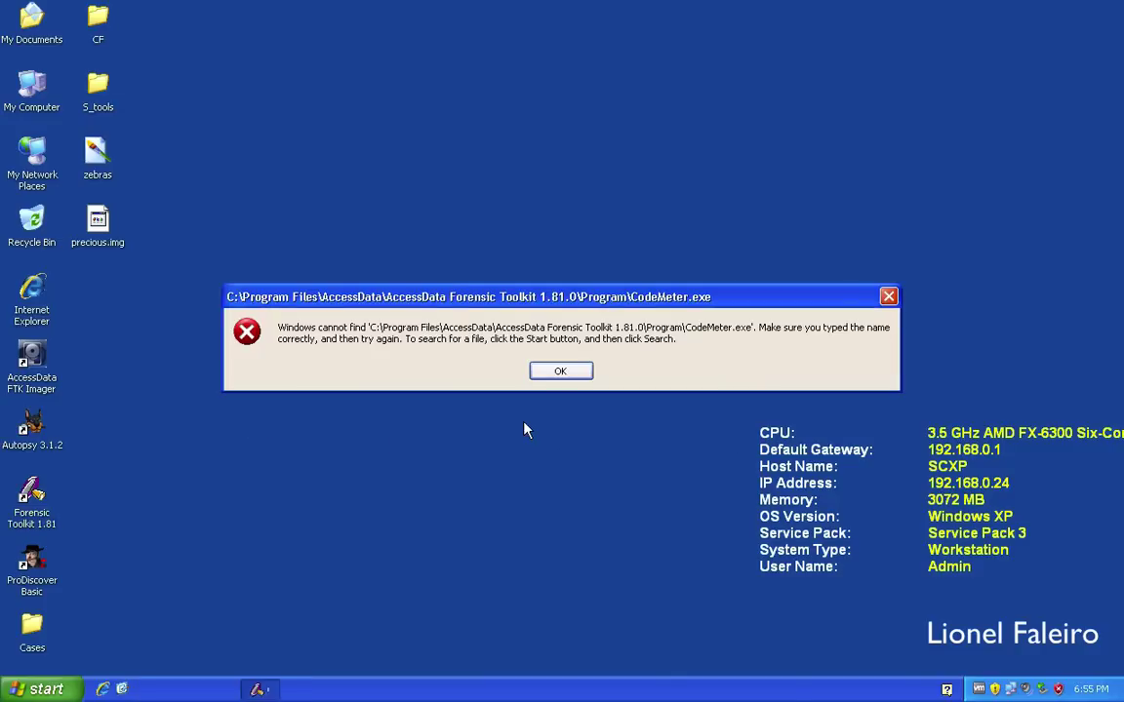
left_click(558, 371)
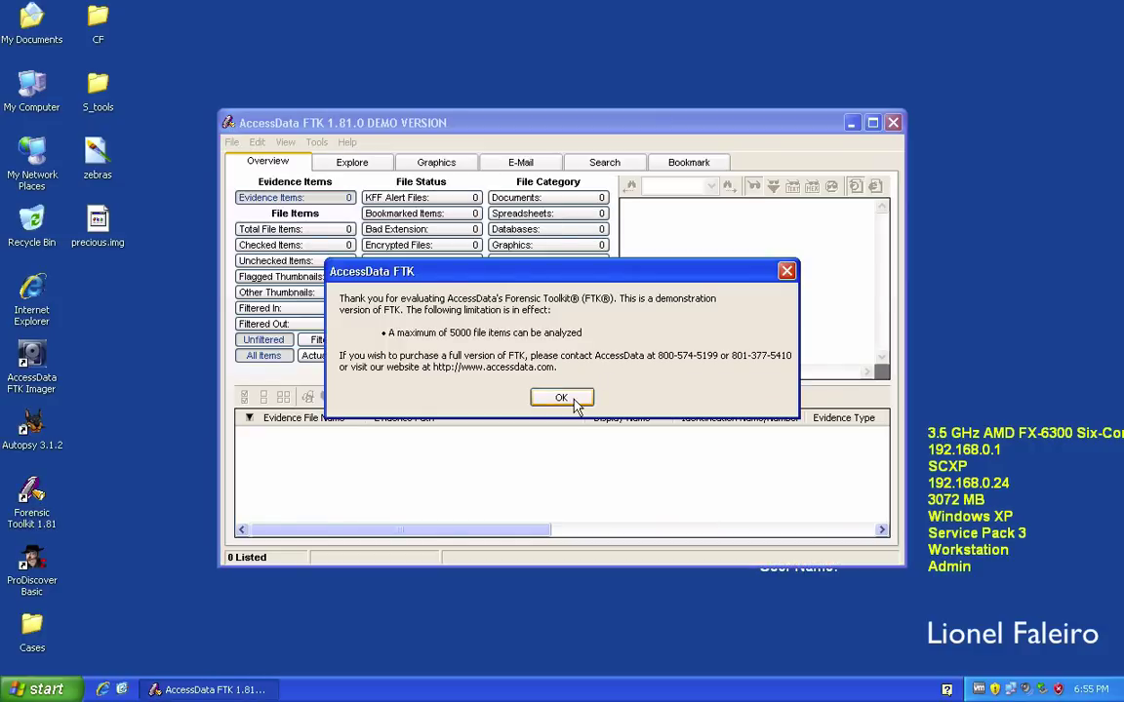
left_click(582, 398)
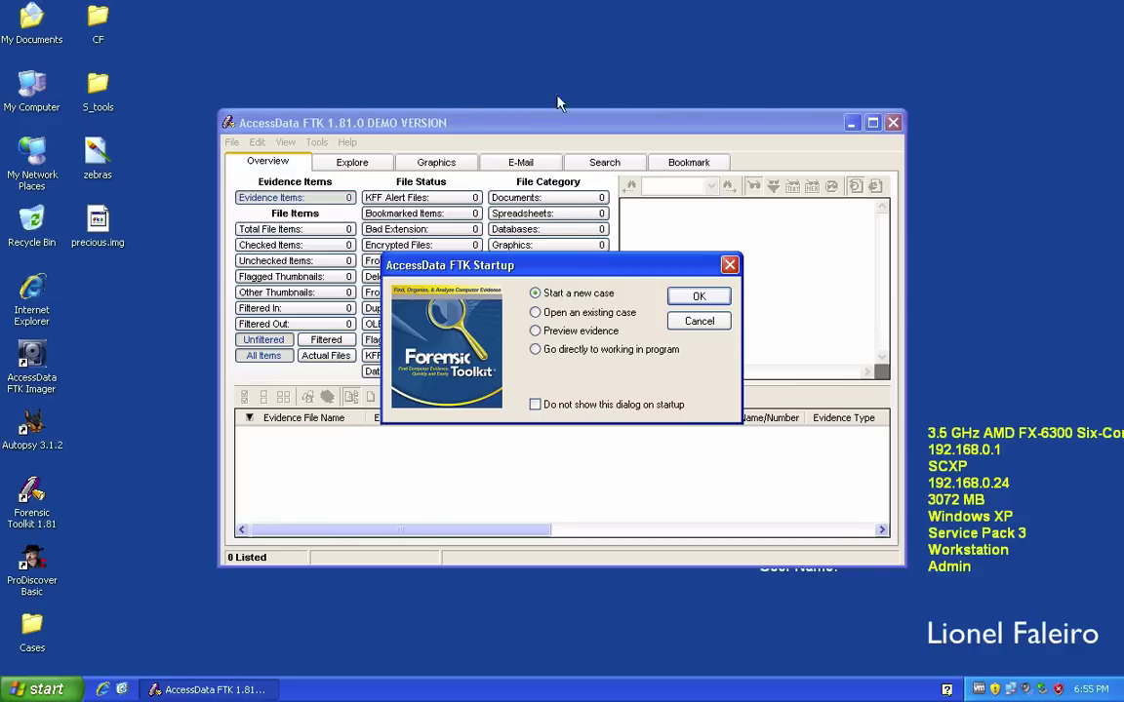
Choose Start a new case in the startup dialog.
left_click(718, 323)
left_click_drag(577, 265, 532, 253)
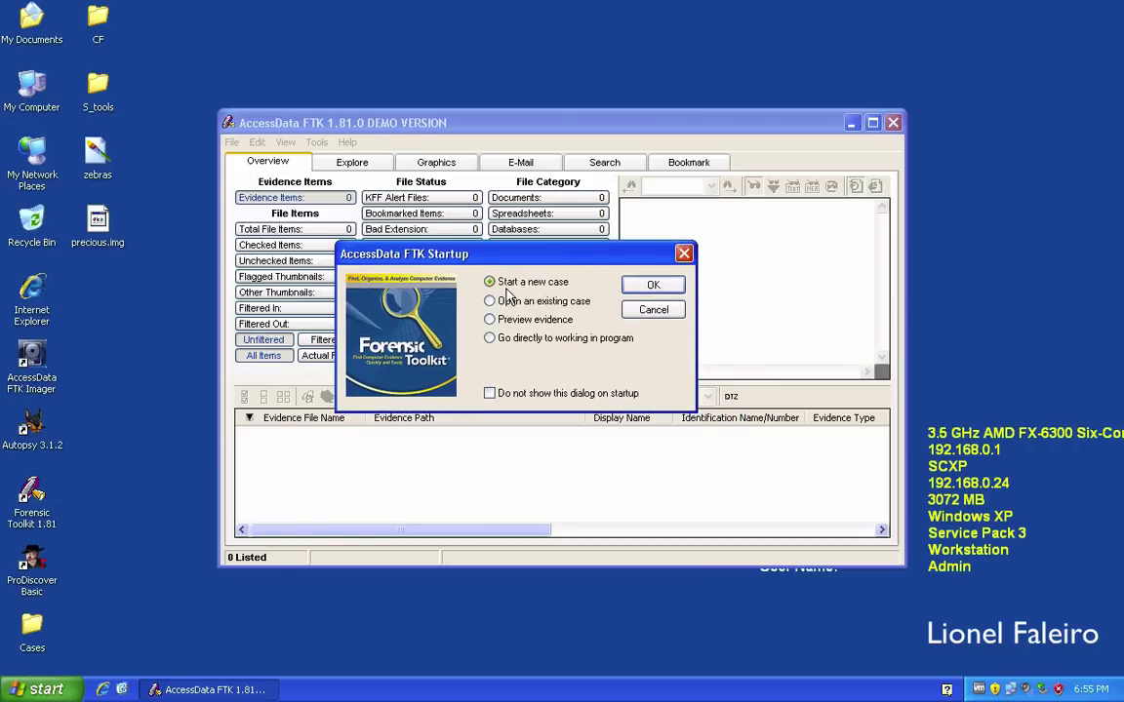
left_click(656, 288)
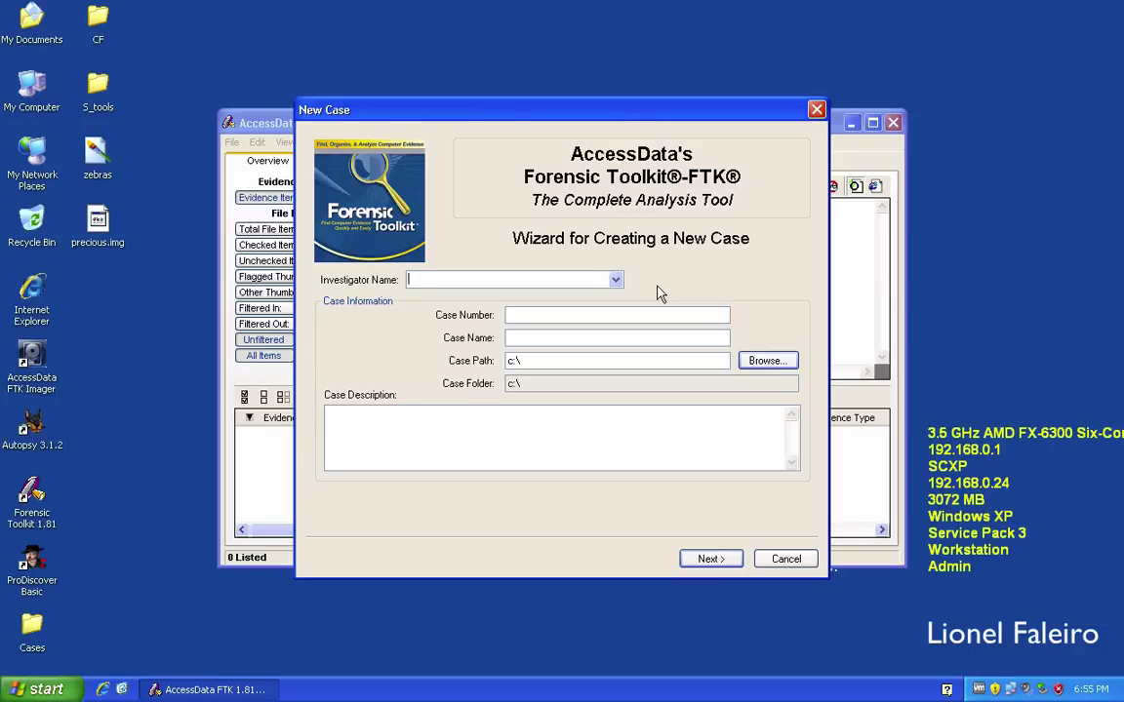
left_click(619, 313)
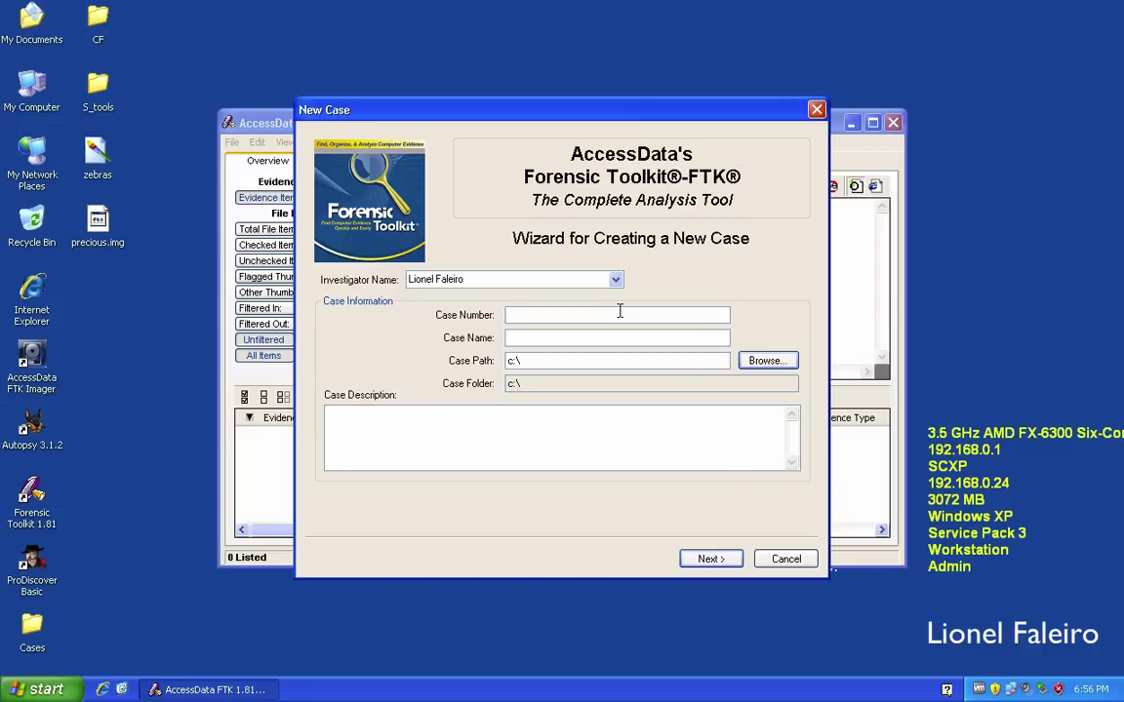
type("20150517-001")
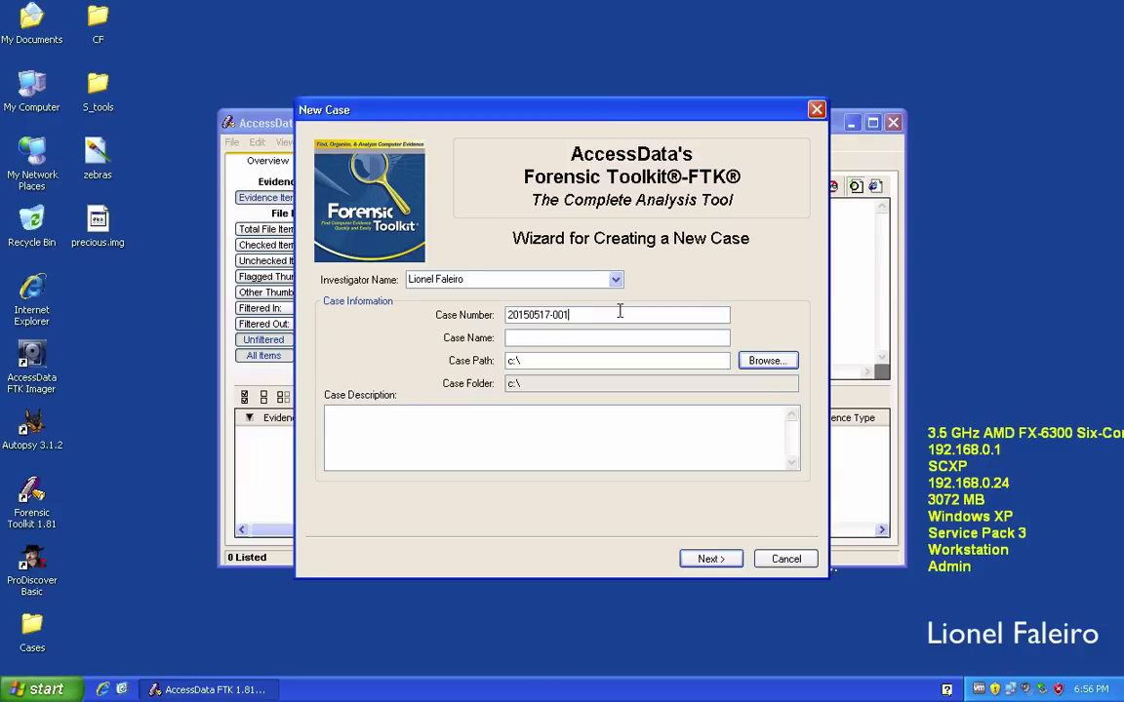
left_click(579, 337)
type("FTkDemo")
Set the case location to the desktop Cases folder and proceed.
left_click(766, 361)
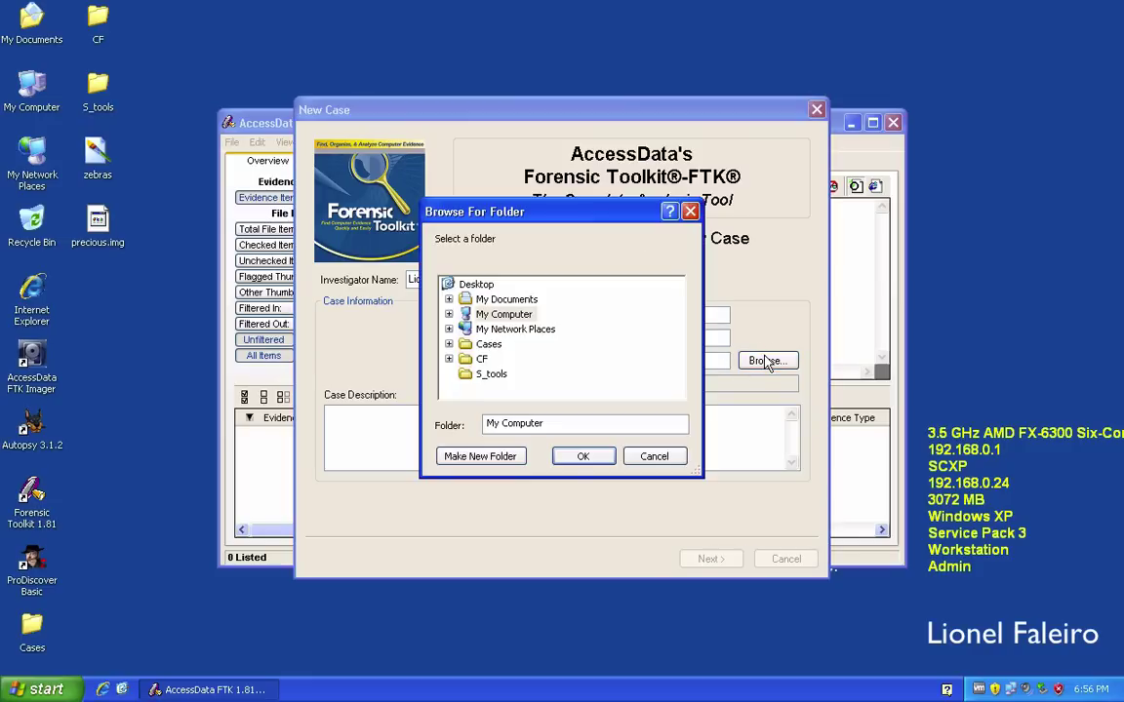
double_click(489, 345)
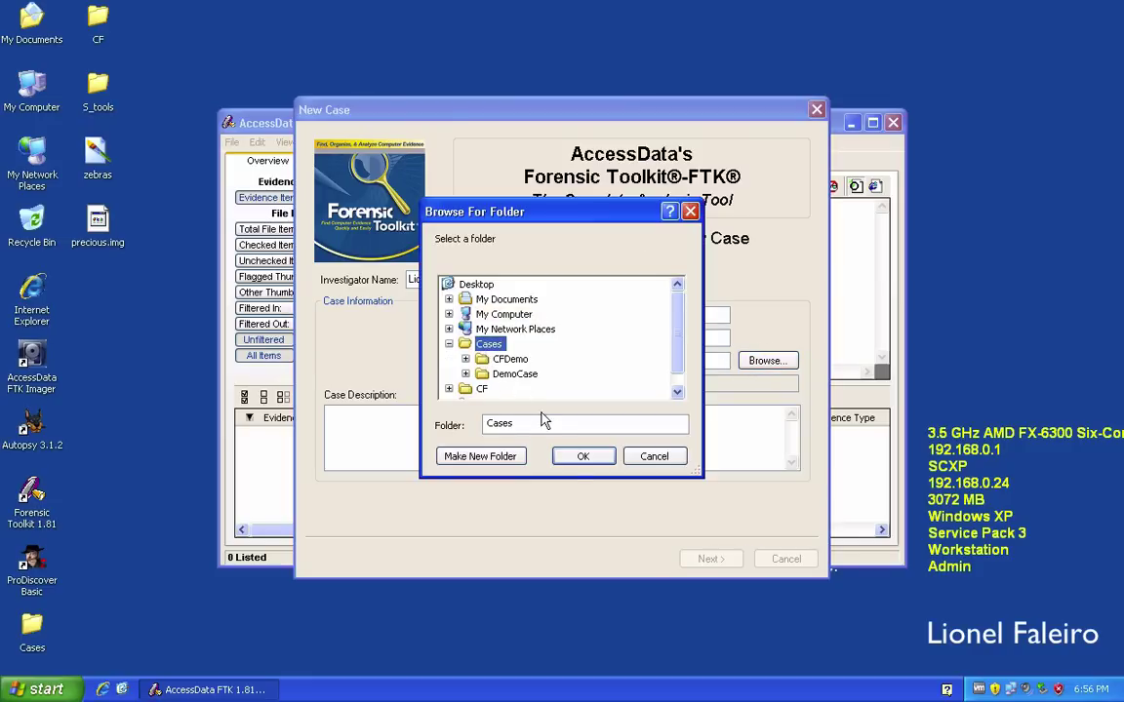
left_click(582, 457)
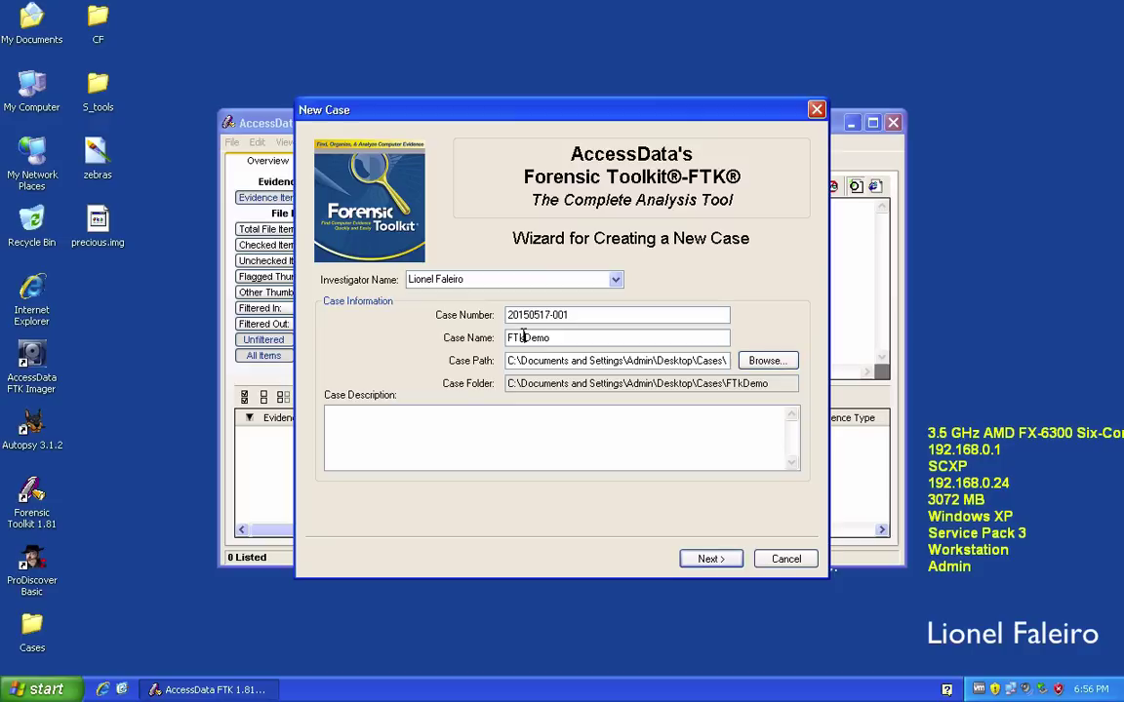
left_click(710, 559)
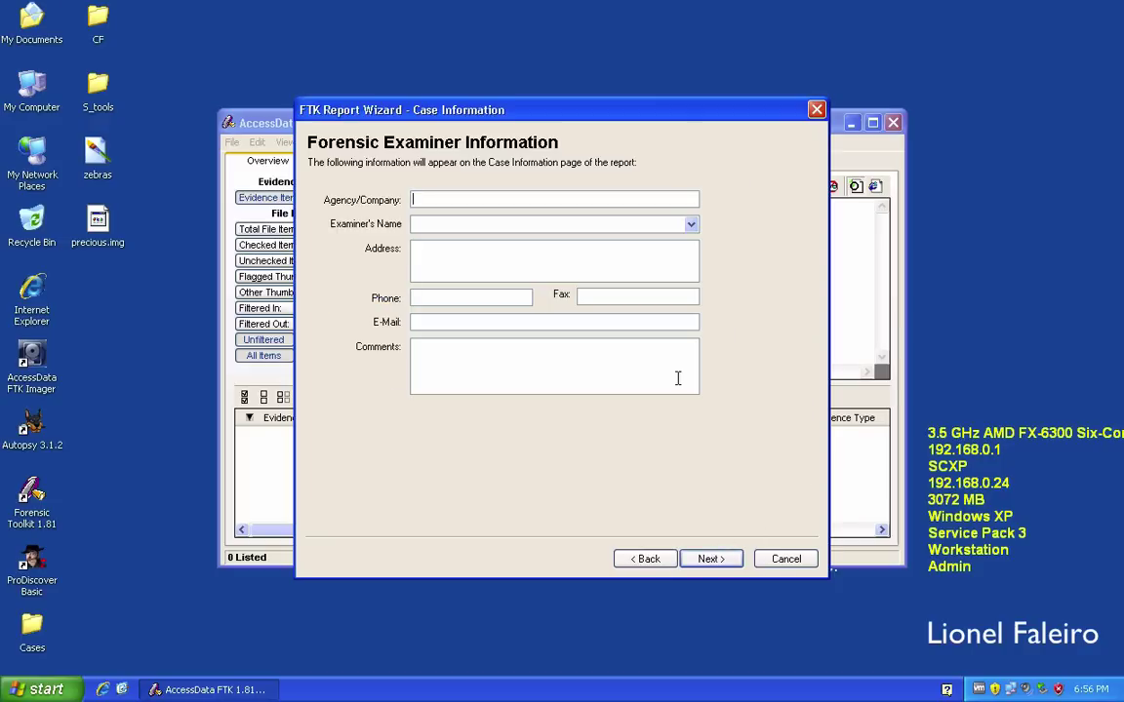
Enter ABCLF as the agency and keep every case log event type enabled.
type("ABC")
type("LF")
left_click(711, 560)
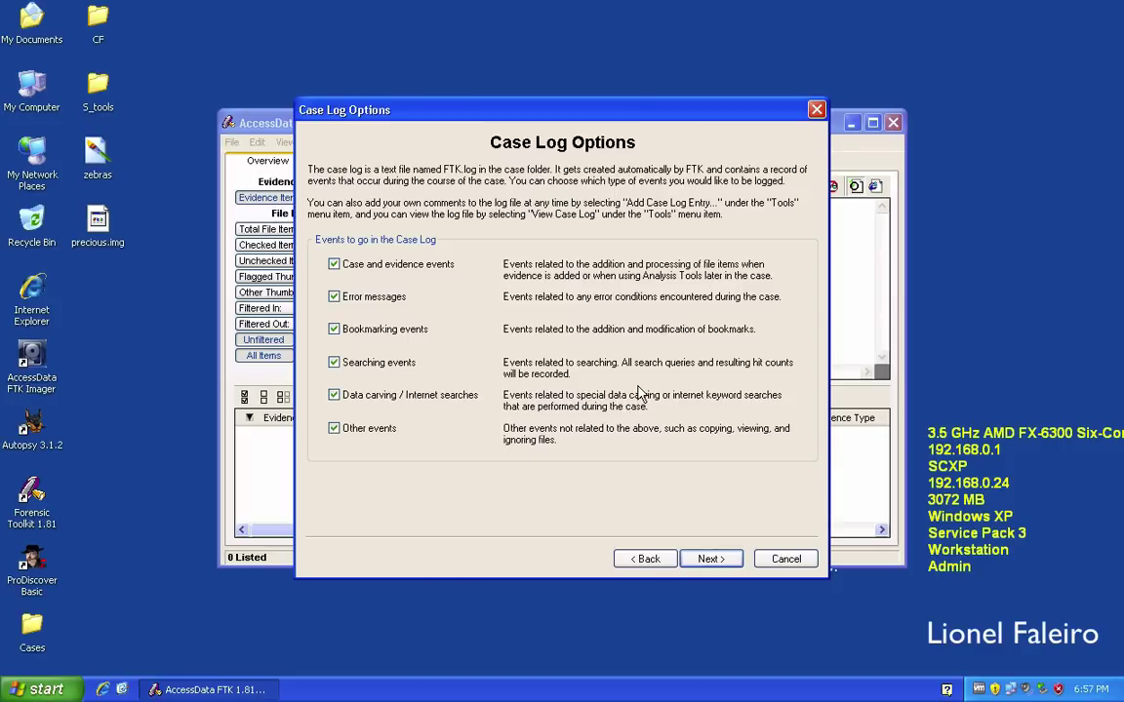
left_click(707, 562)
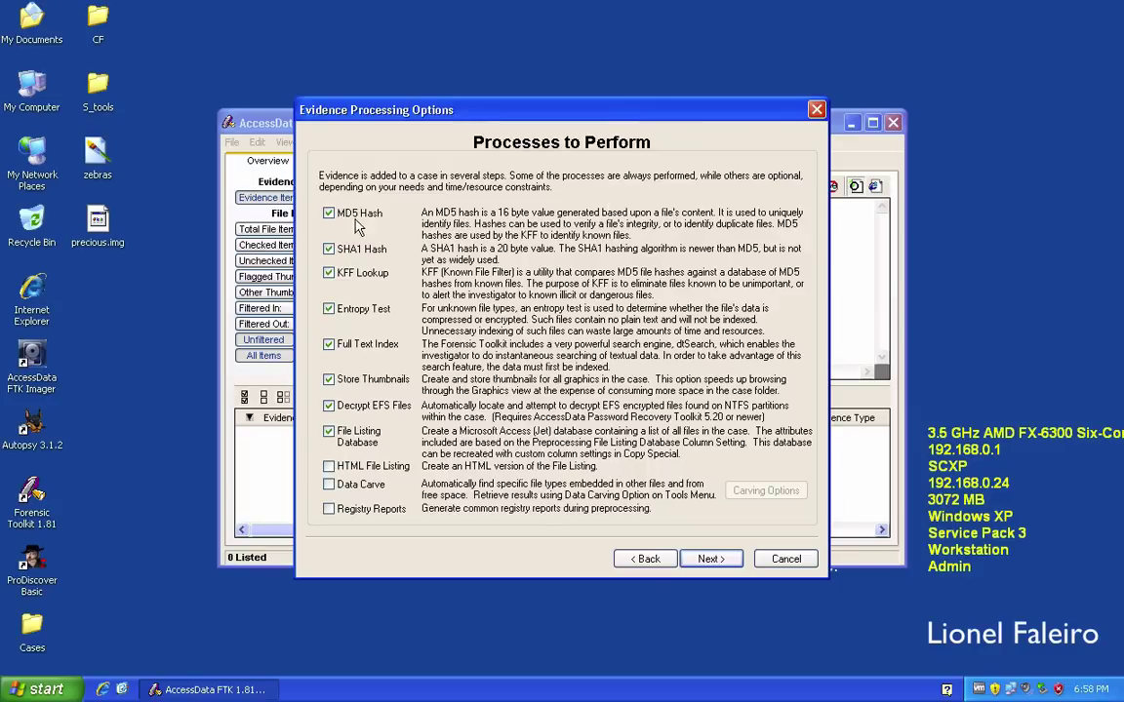
Enable HTML File Listing, Data Carve and Registry Reports, leaving carving options unchanged.
left_click(329, 471)
left_click(329, 485)
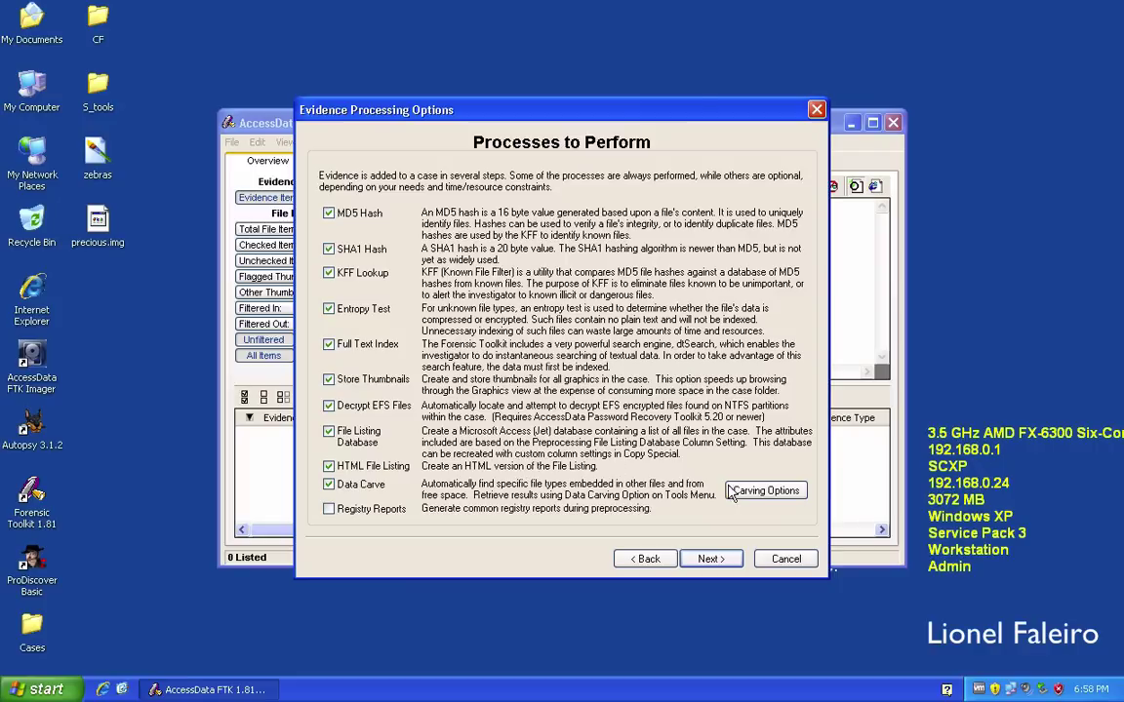
left_click(765, 490)
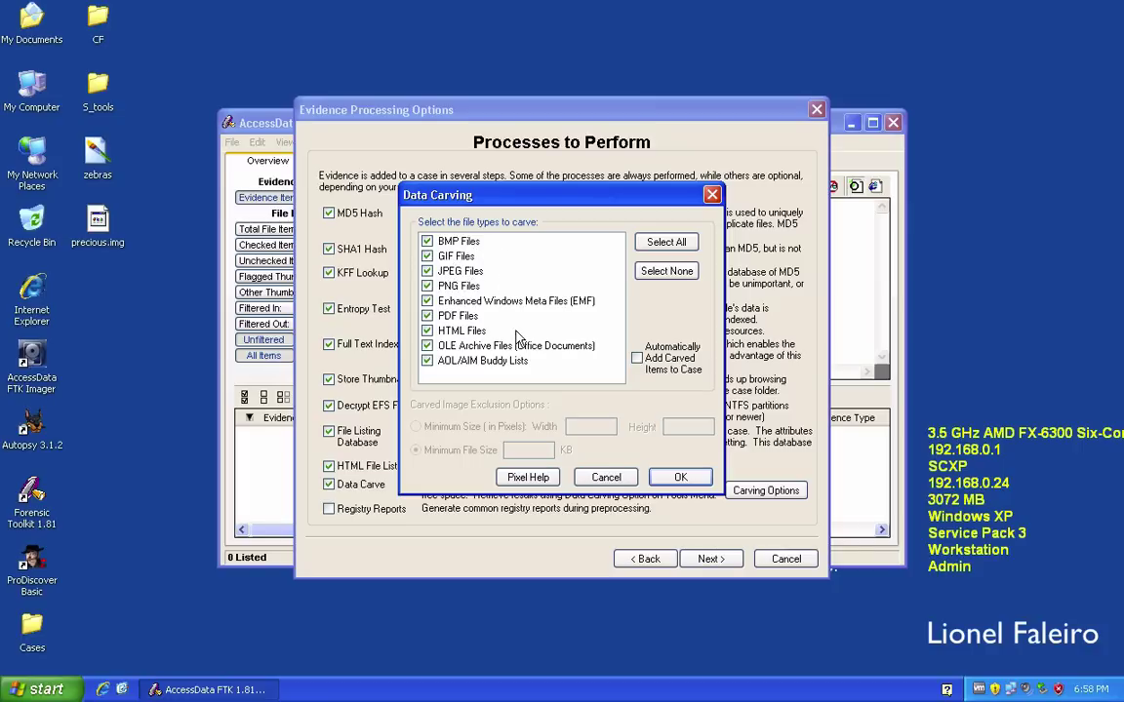
left_click(604, 476)
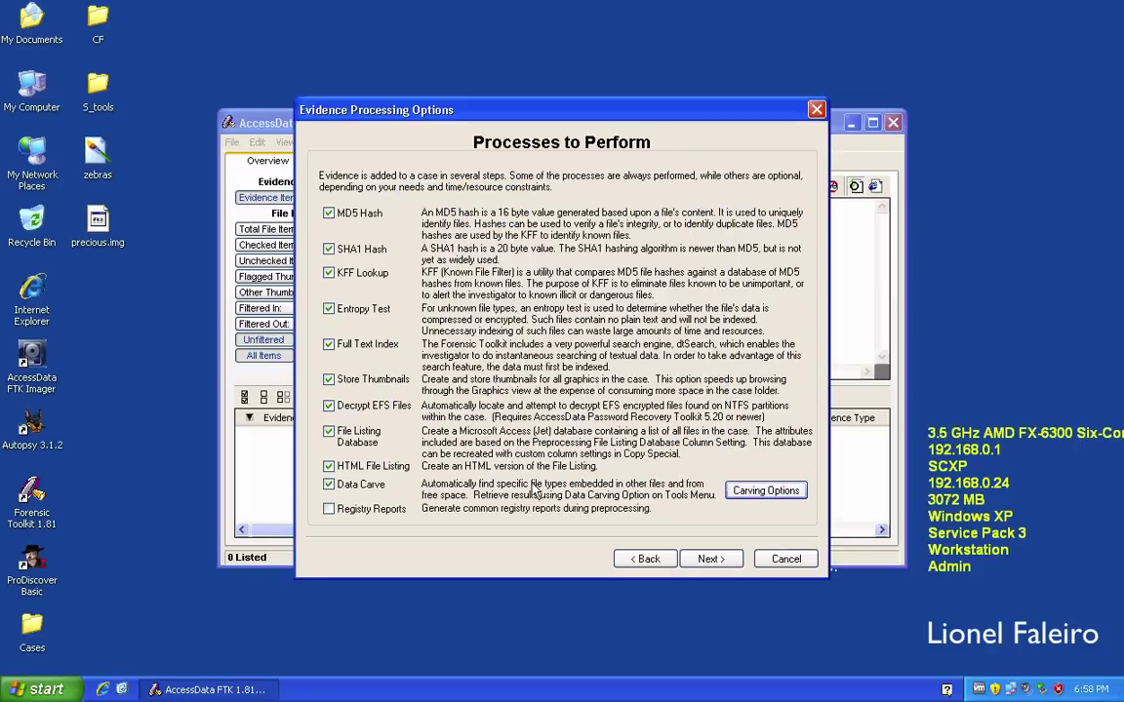
left_click(376, 513)
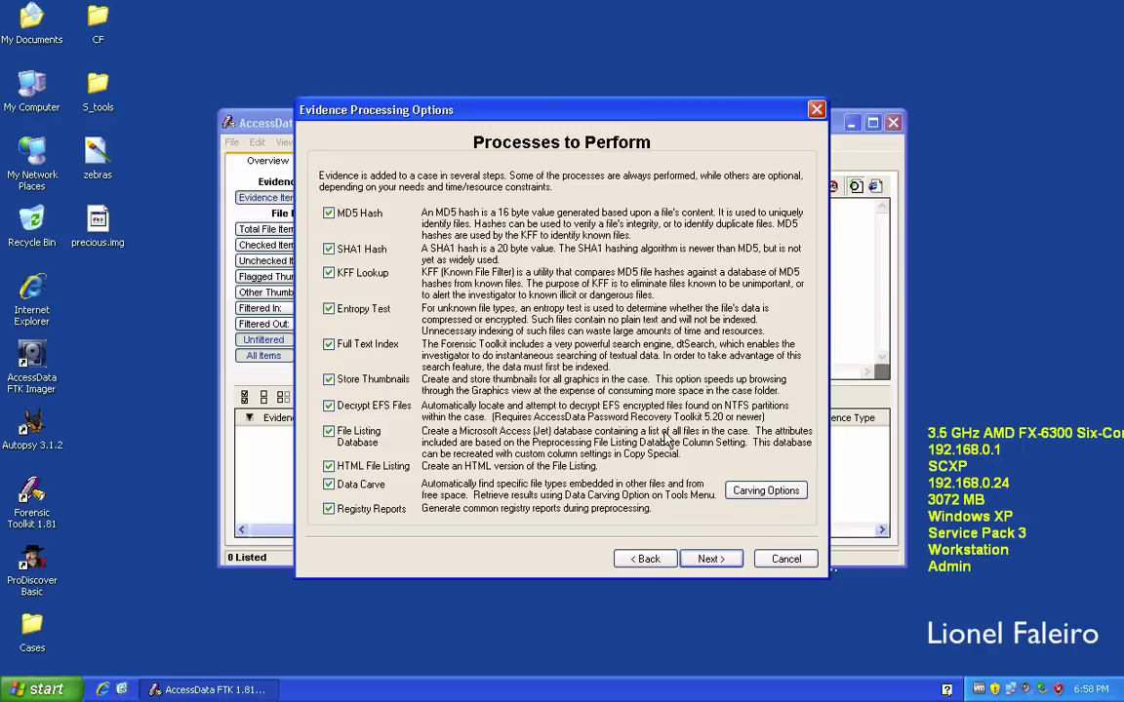
left_click(704, 562)
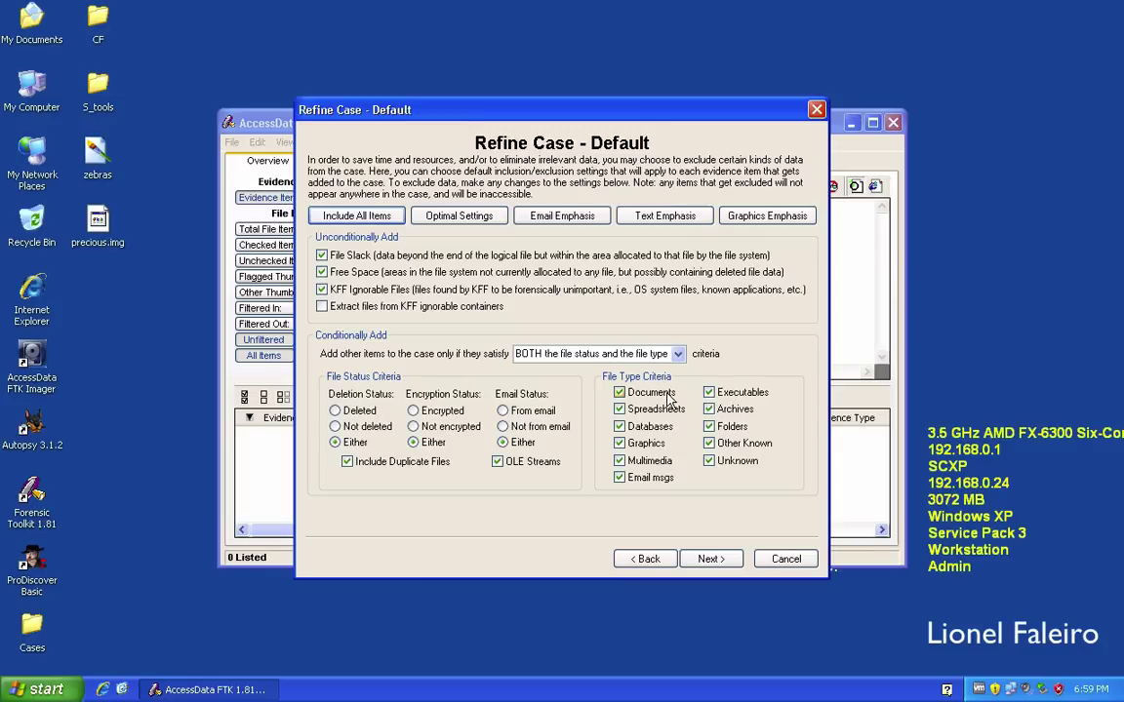
Accept the default case and index refinement and begin adding evidence.
left_click(709, 559)
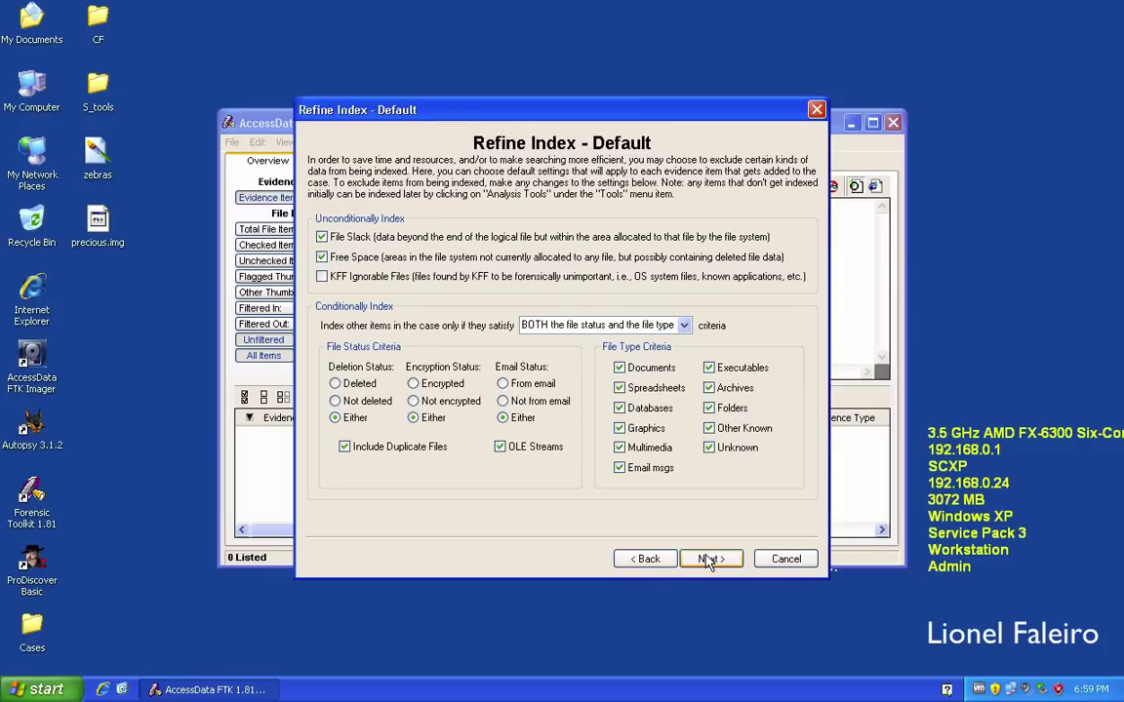
left_click(710, 559)
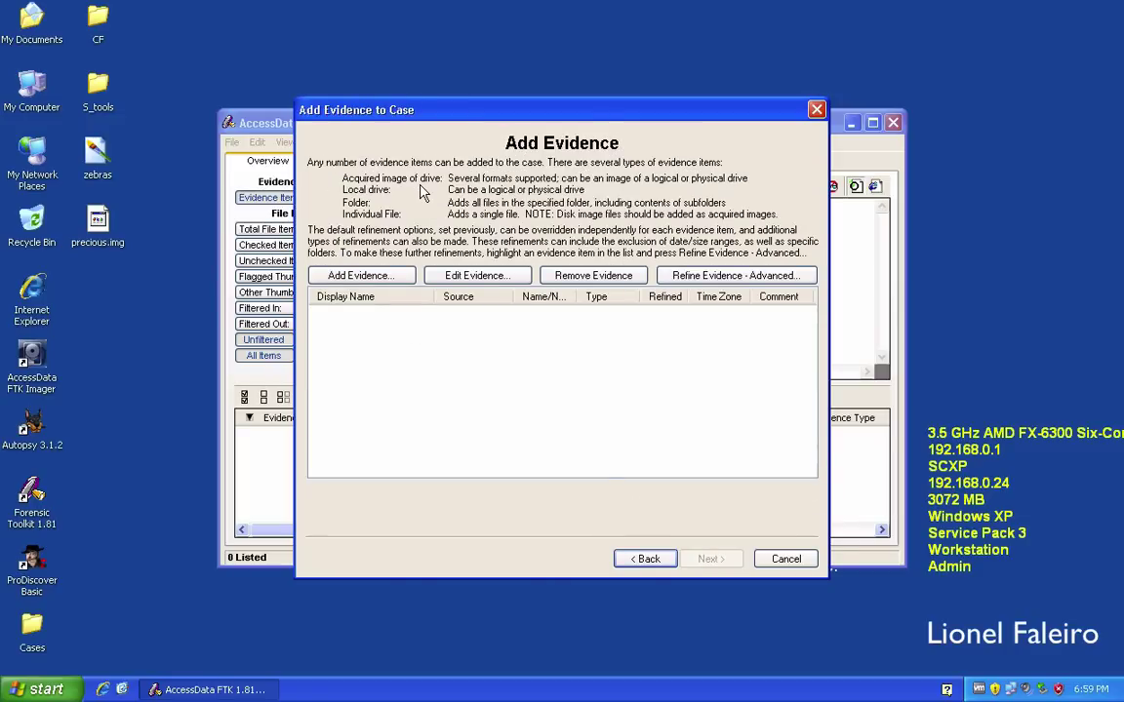
left_click(381, 276)
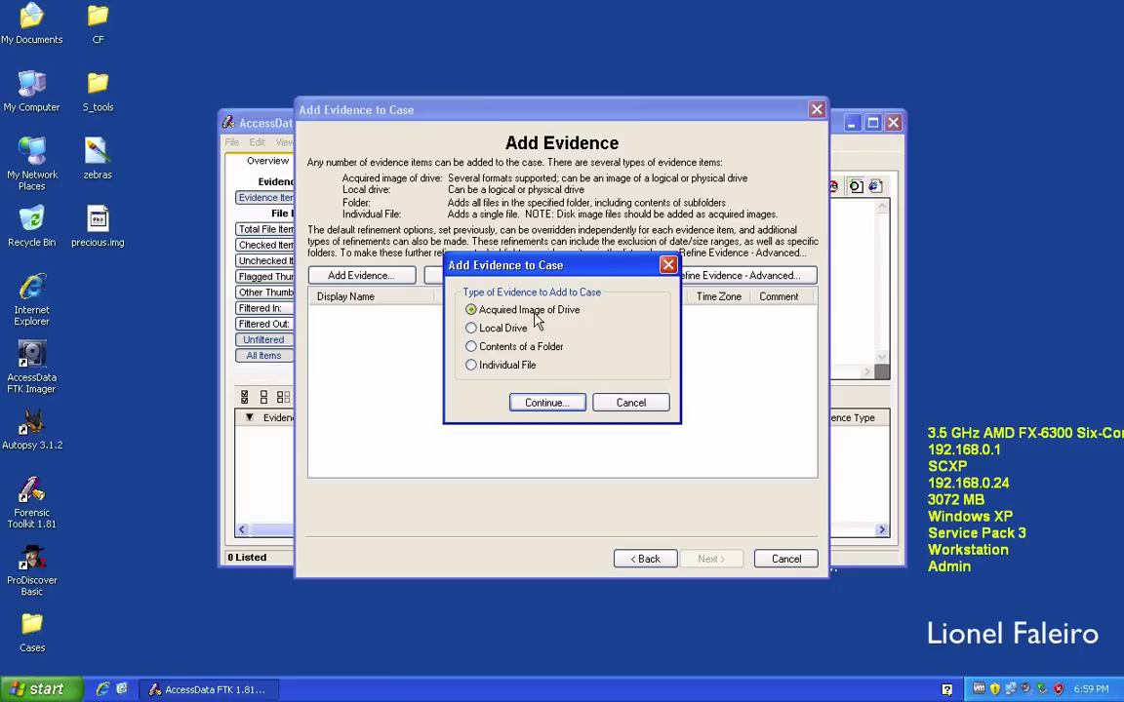
Pick precious.img from the desktop as an acquired drive image.
left_click(547, 402)
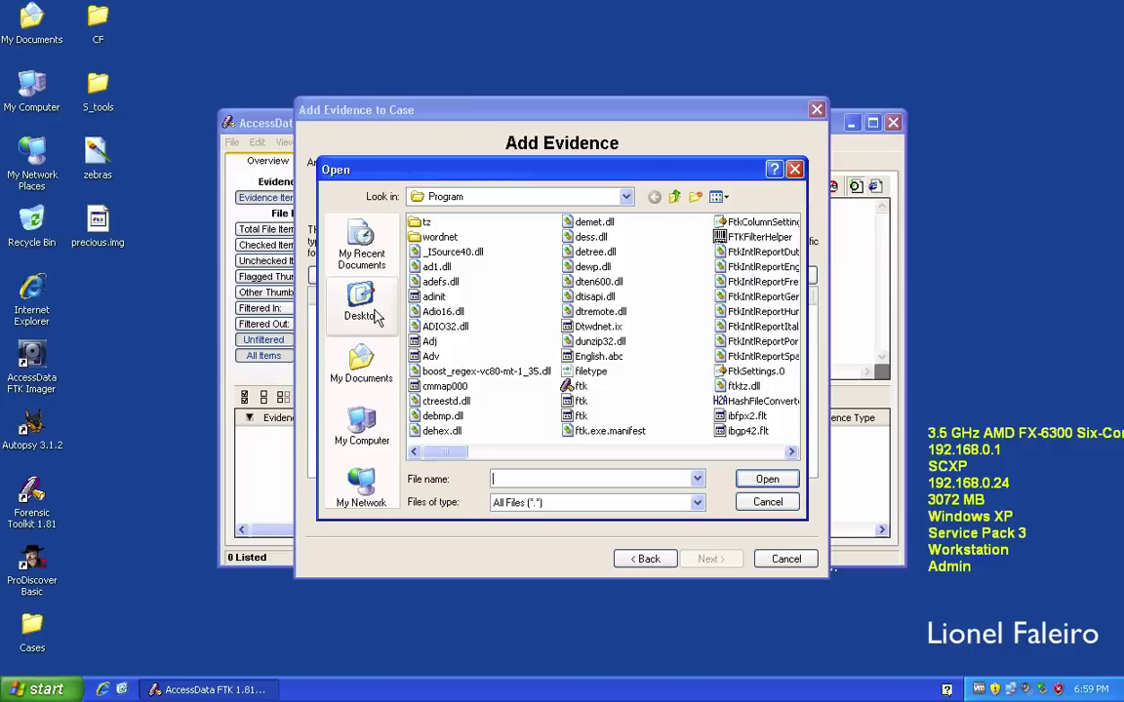
left_click(358, 303)
left_click(450, 372)
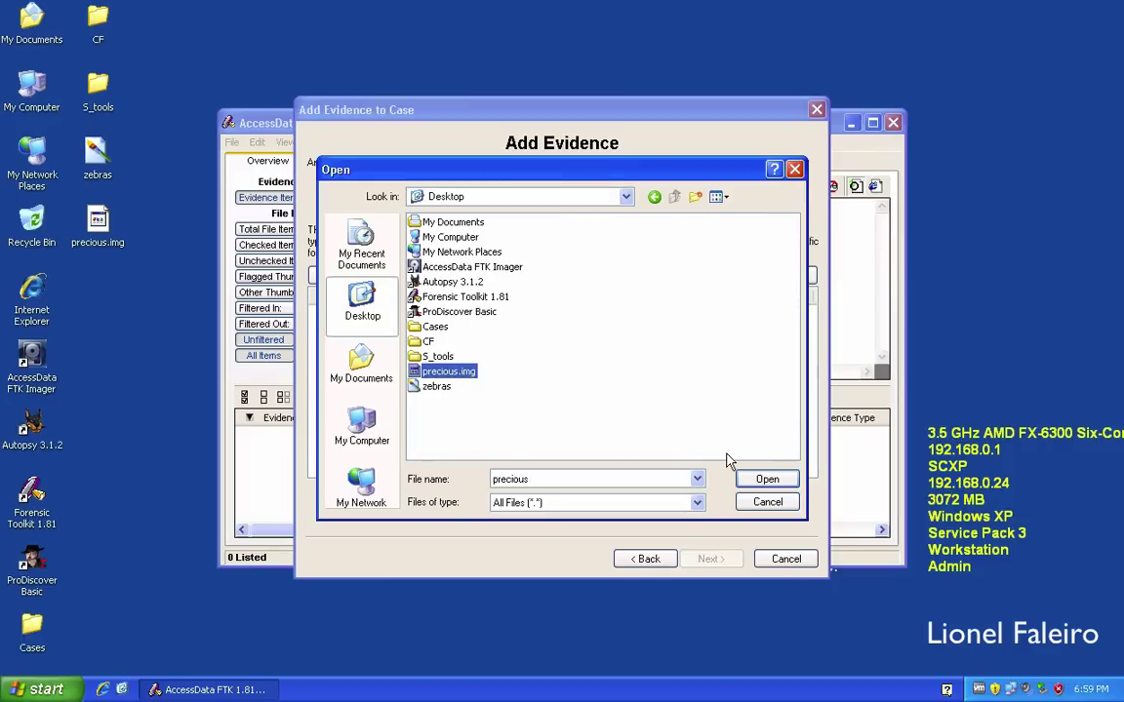
left_click(765, 479)
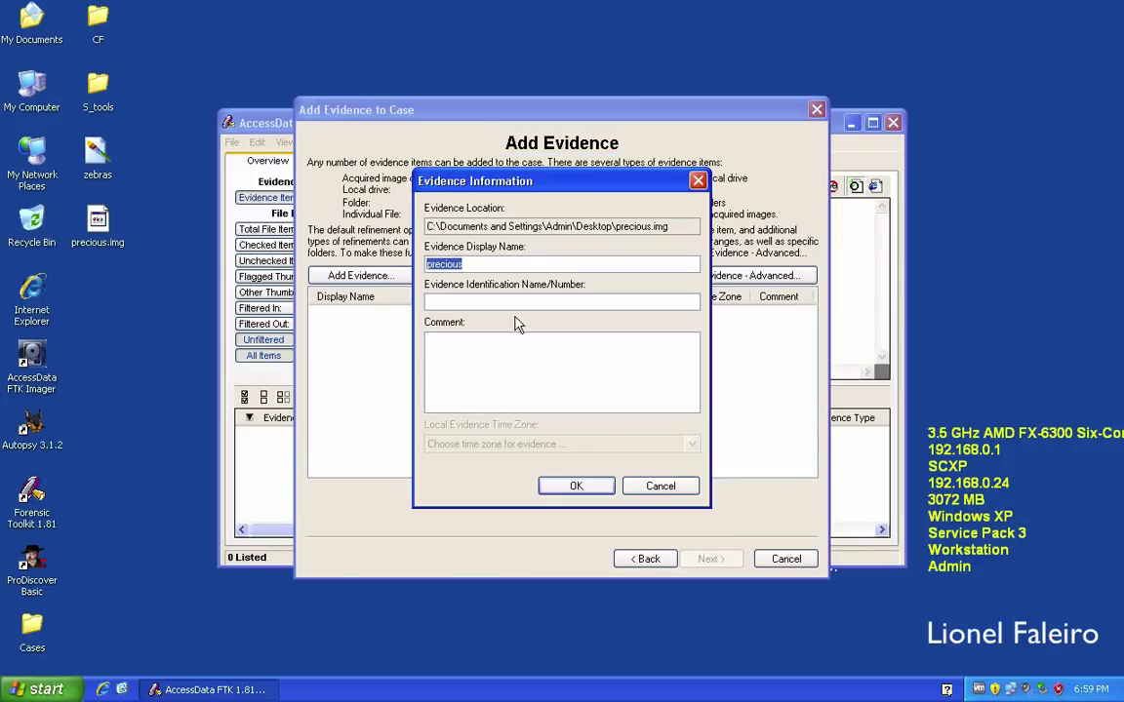
Name the evidence Precious with ID E001, add it, and select its first partition.
type("Preciou")
left_click(502, 302)
type("E001")
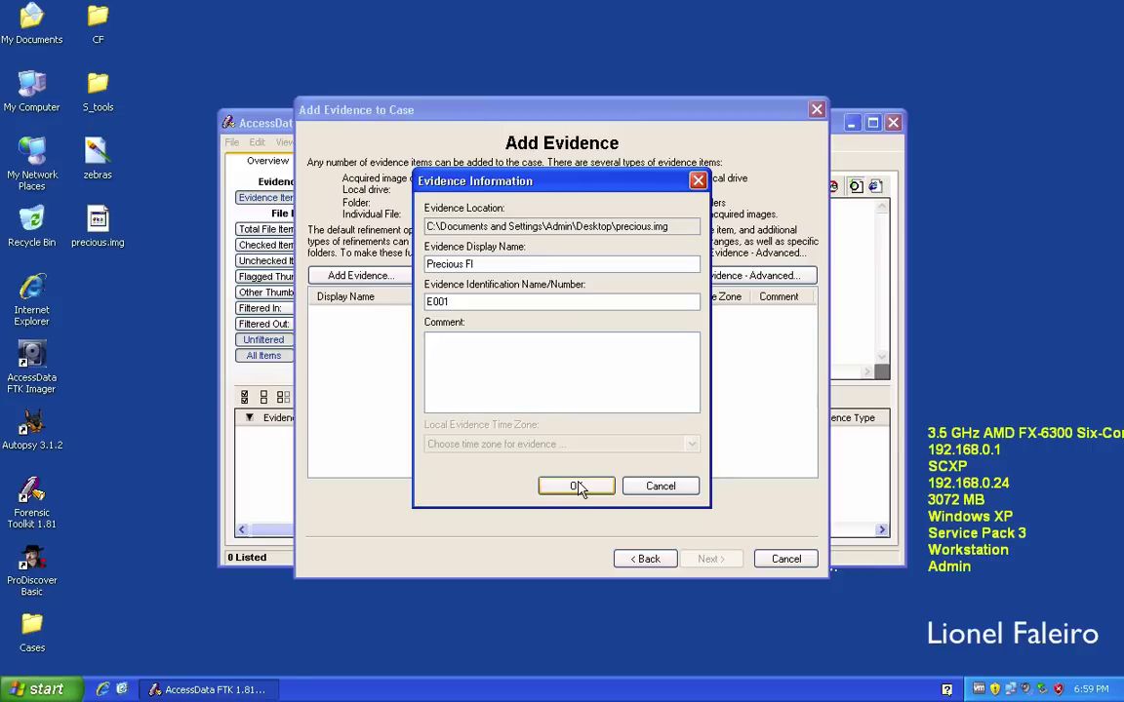
left_click(577, 486)
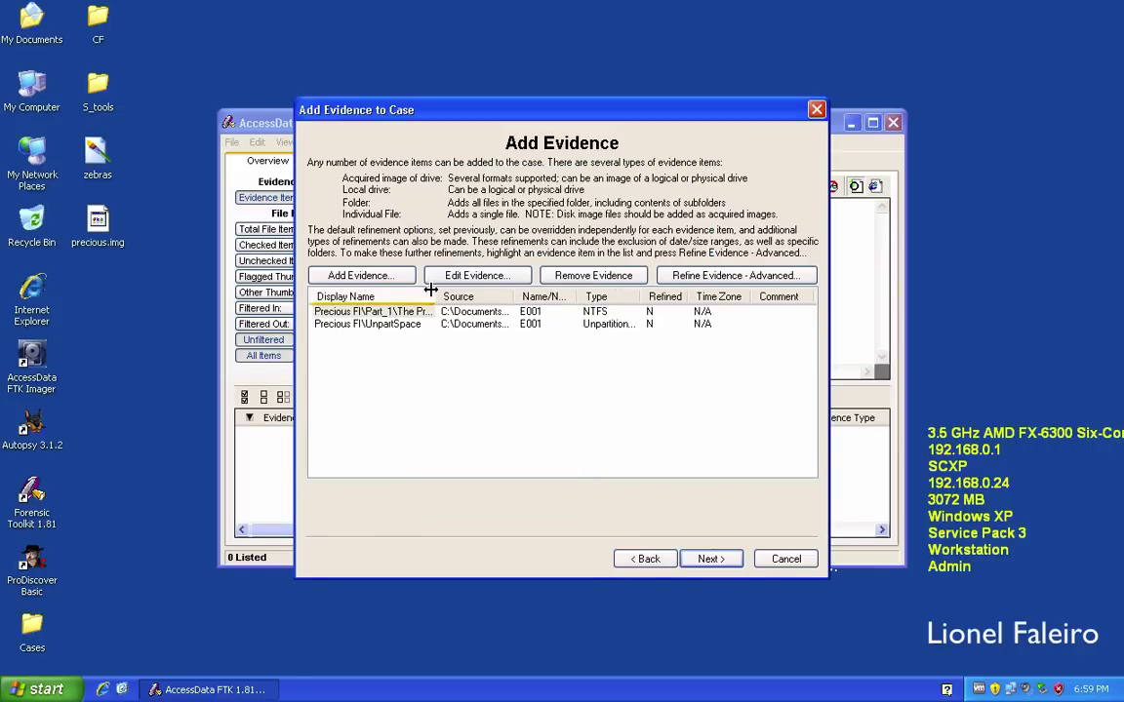
left_click_drag(430, 289, 511, 292)
left_click(499, 312)
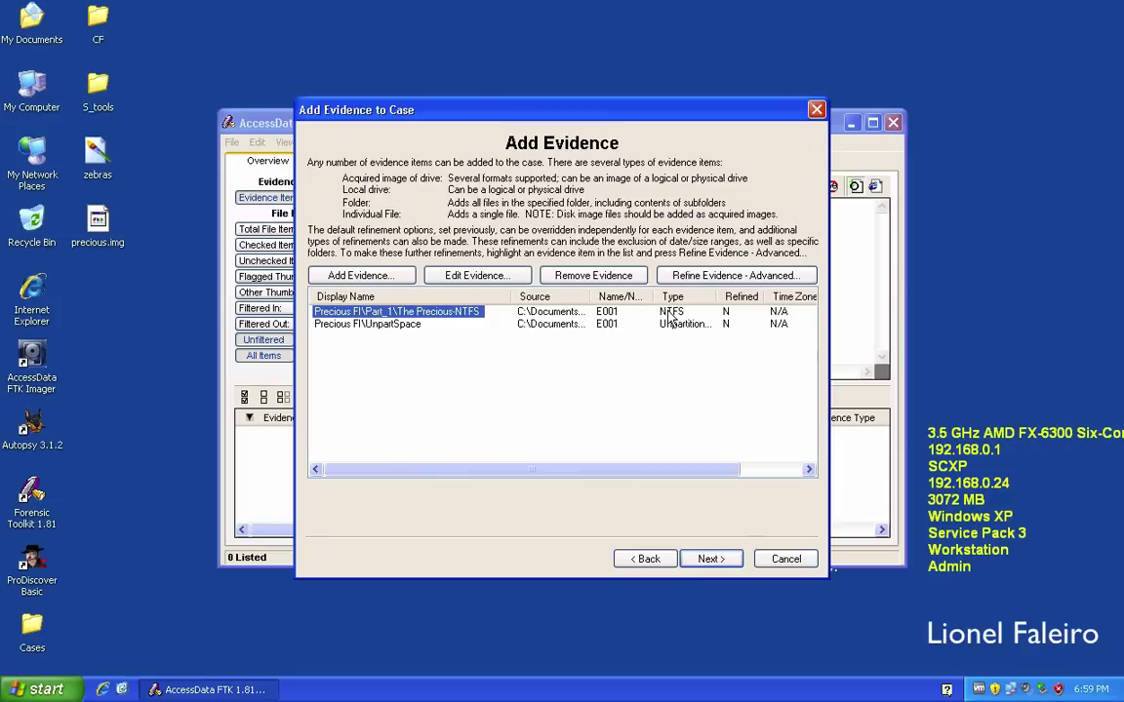
Review the case summary and finish to process both evidence items.
left_click(717, 560)
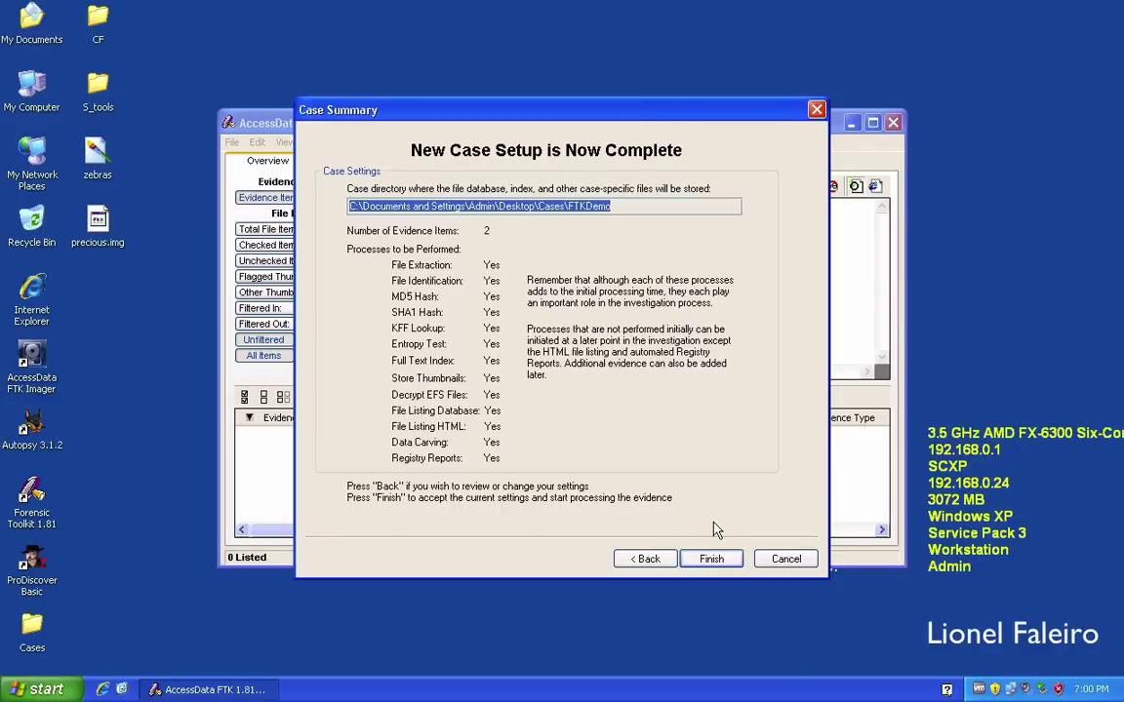
left_click(719, 558)
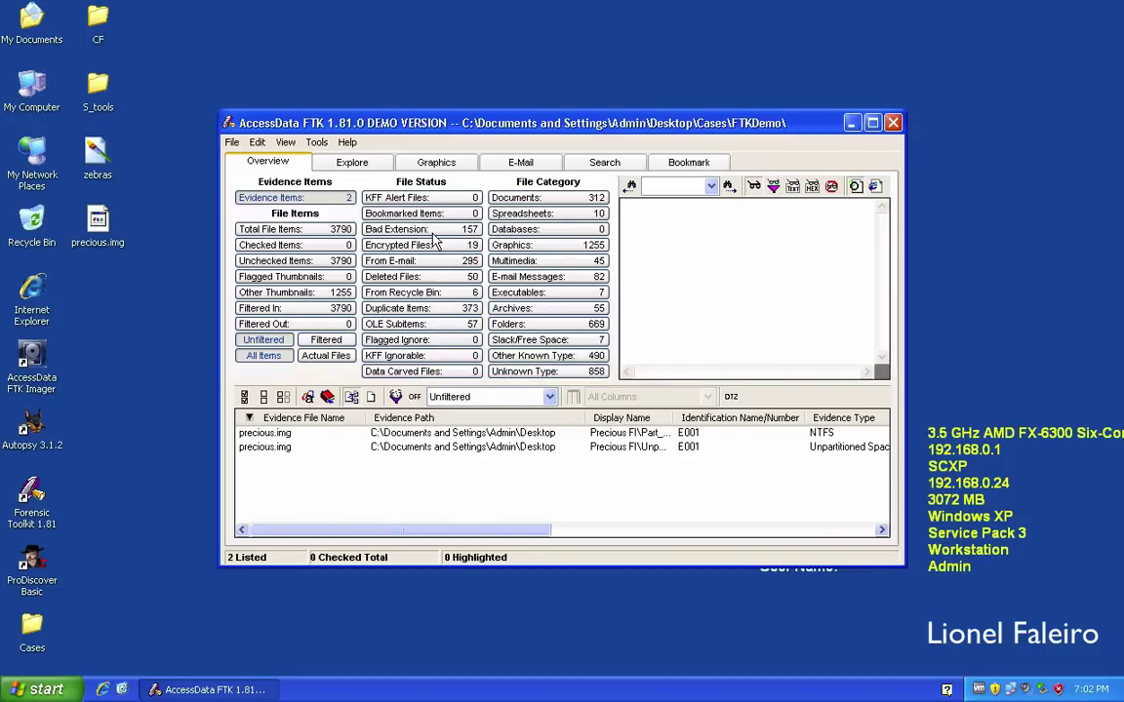
Move and enlarge the FTKDemo case window to show more columns.
left_click_drag(485, 128, 413, 89)
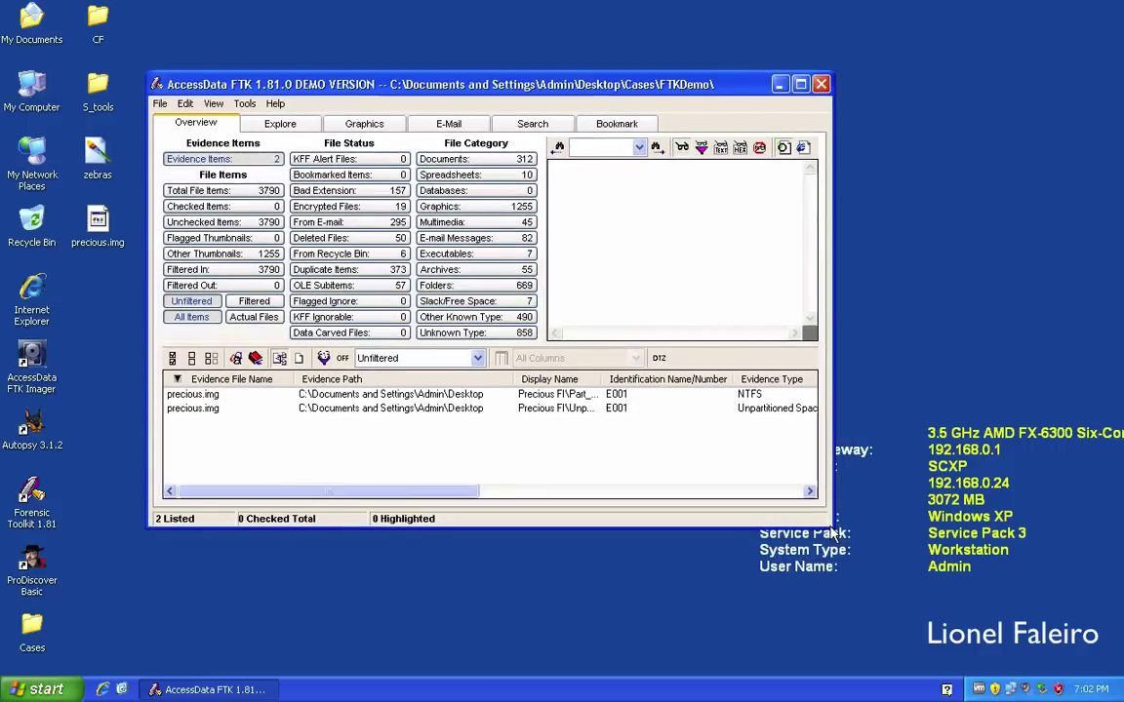
left_click_drag(827, 524, 1073, 610)
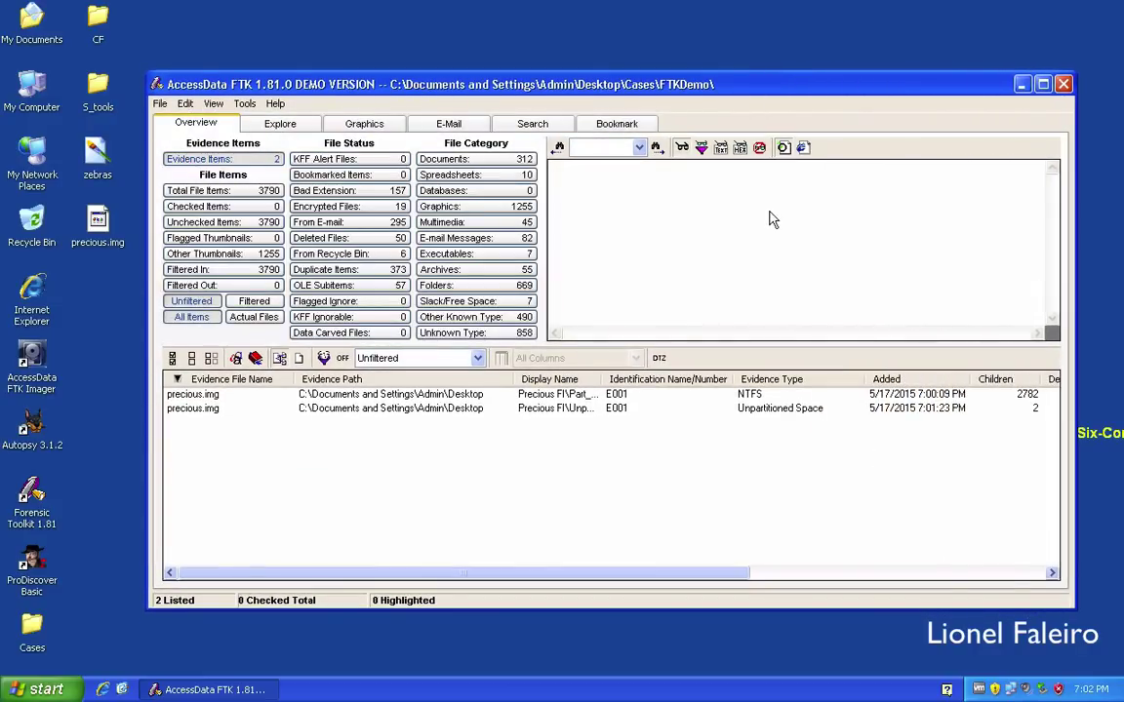
left_click_drag(649, 80, 579, 57)
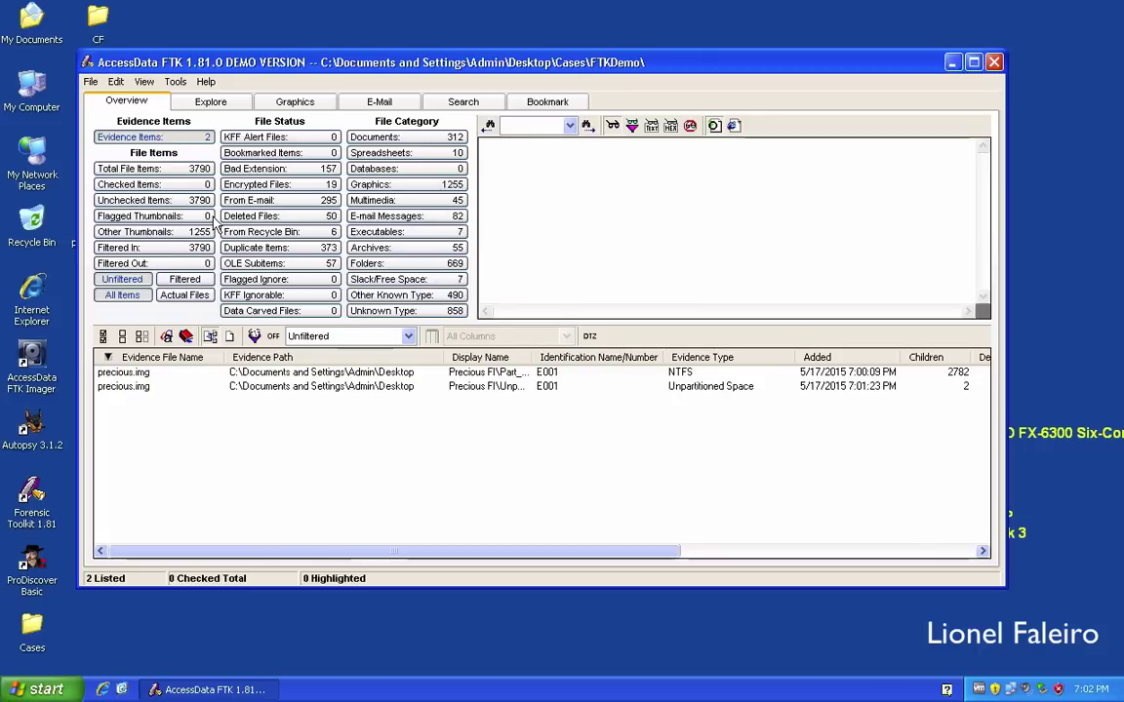
List the 312 documents and preview 04320C54d01 and 1A49DA1Bd01.
left_click(414, 140)
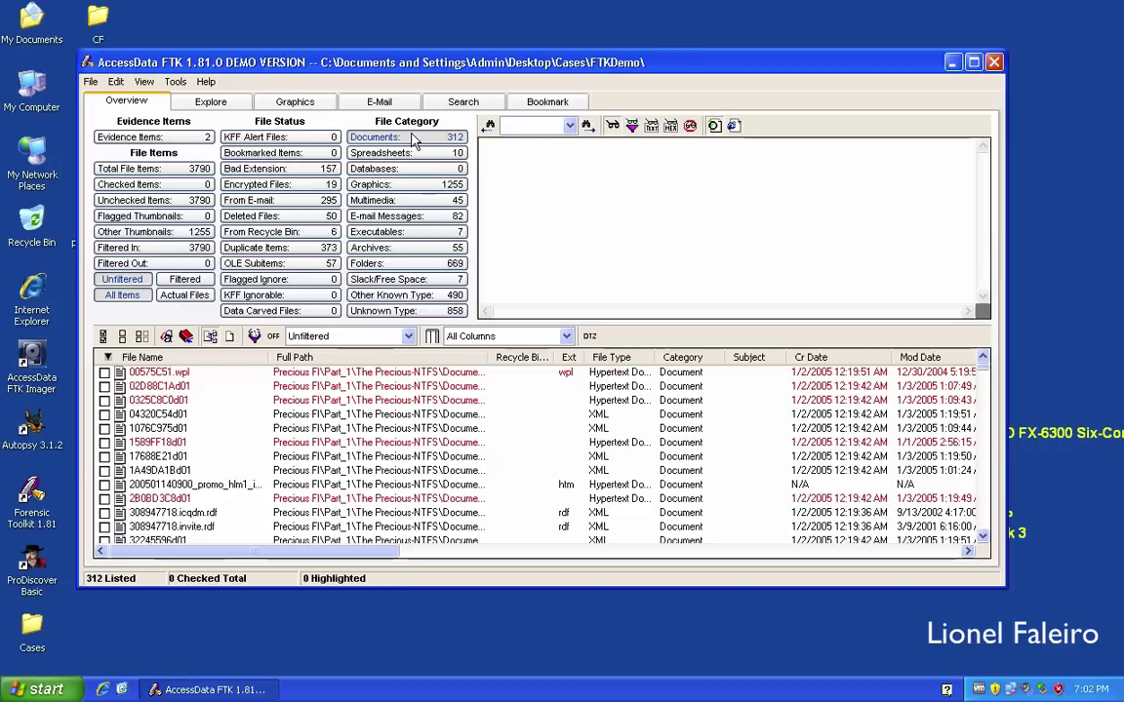
left_click(364, 416)
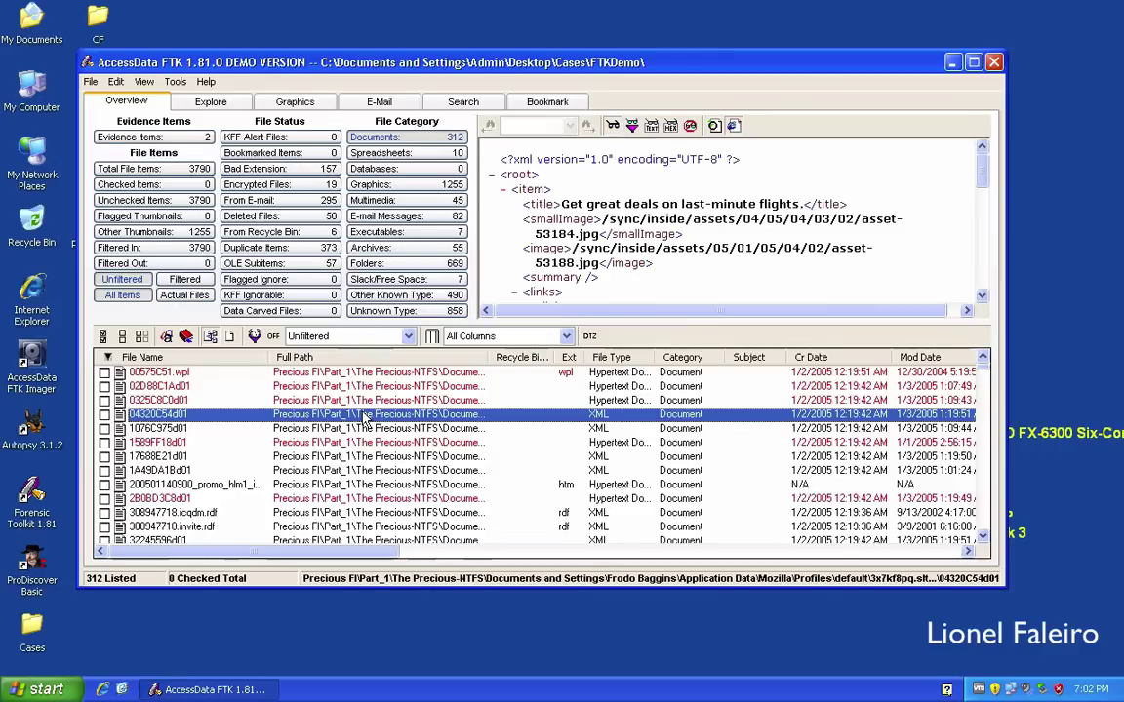
left_click(370, 472)
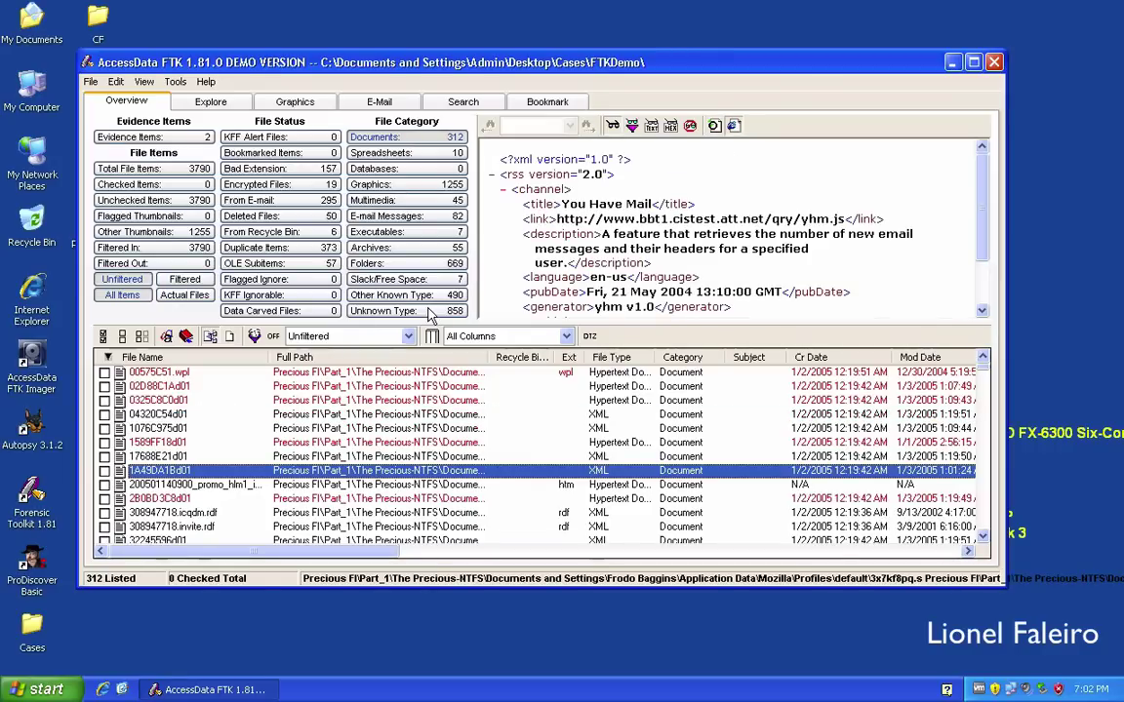
List the 1255 graphics and preview 040102_alfred.jpg.jpg and 0201E068C0.
left_click(421, 187)
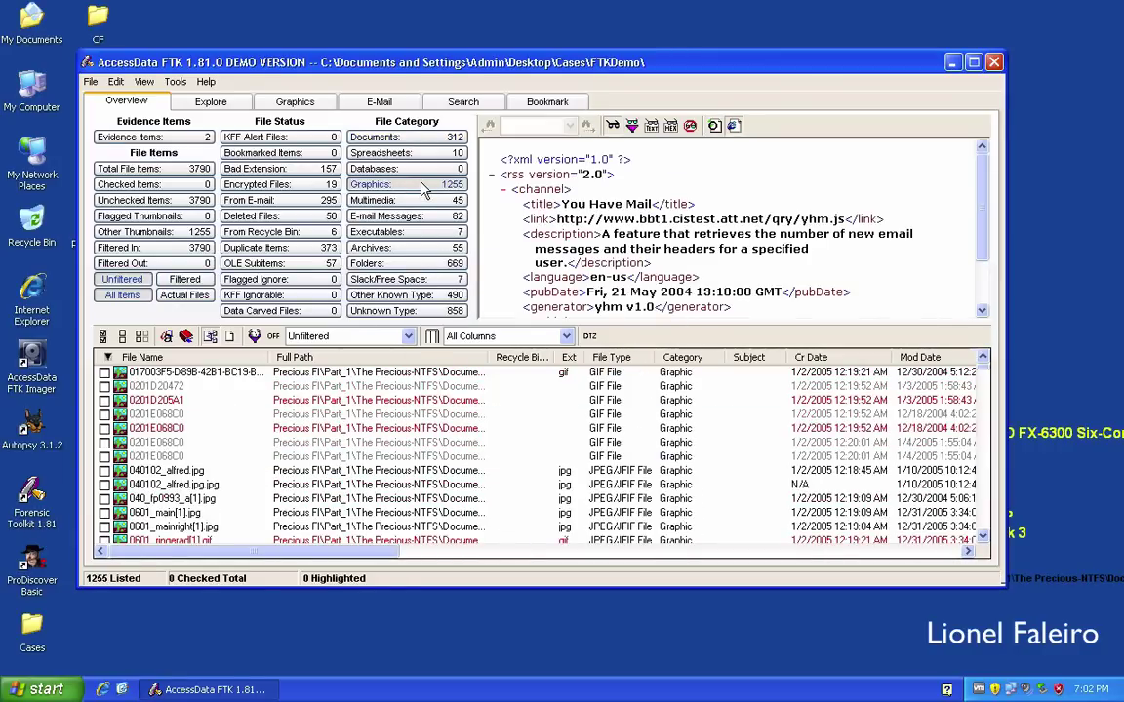
left_click(377, 484)
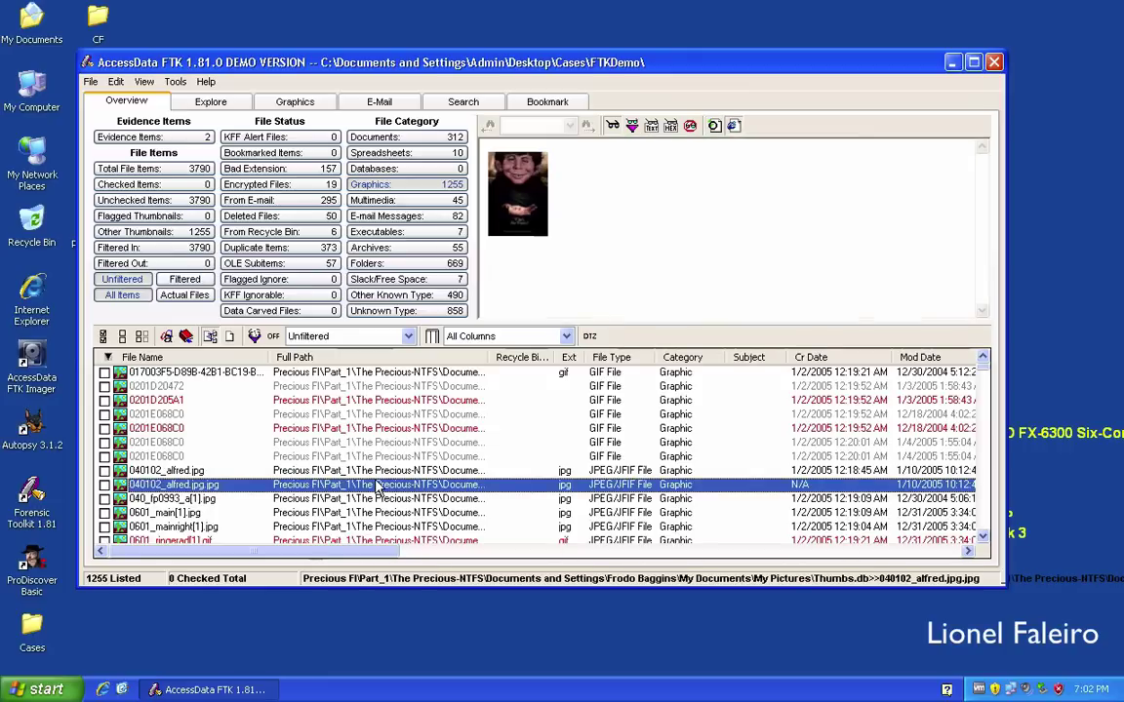
left_click(371, 431)
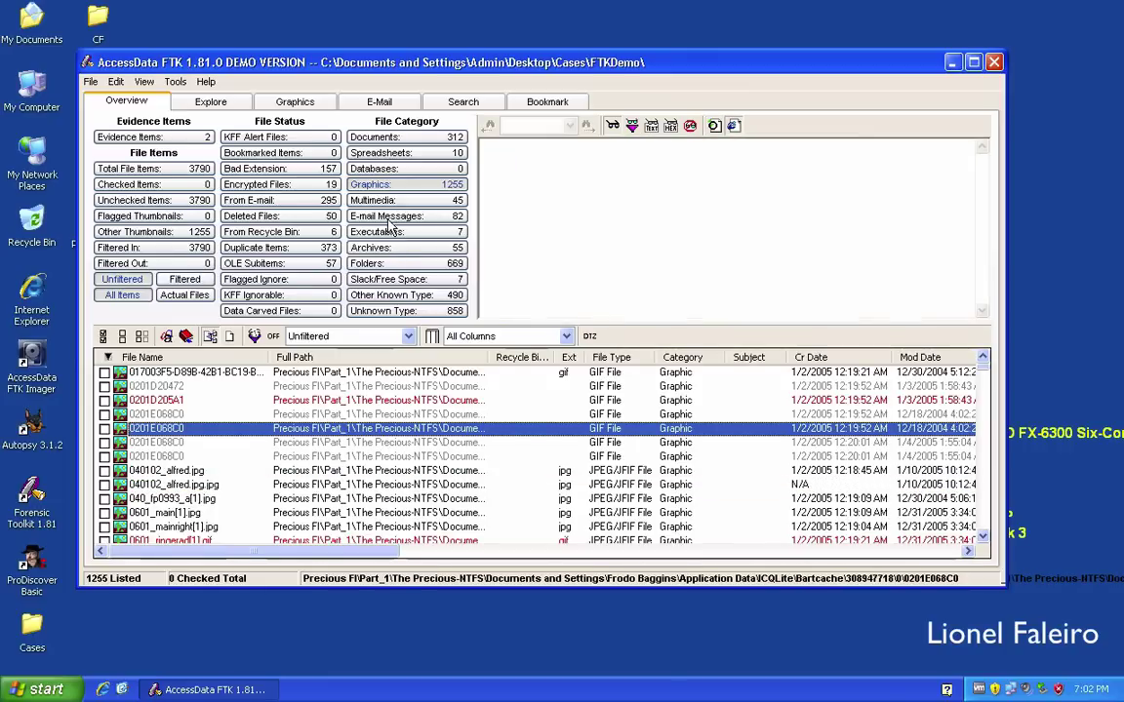
Preview getmsg[1].htm and the deleted job message, then list the 55 archives.
left_click(353, 215)
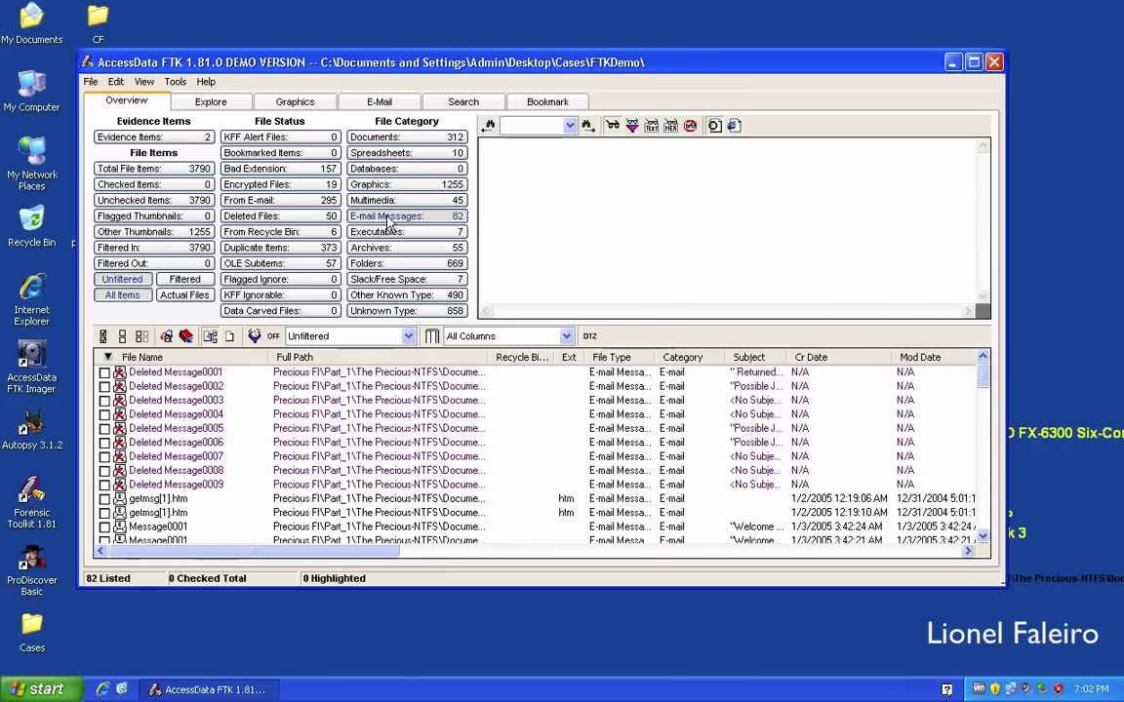
left_click(369, 499)
left_click(369, 444)
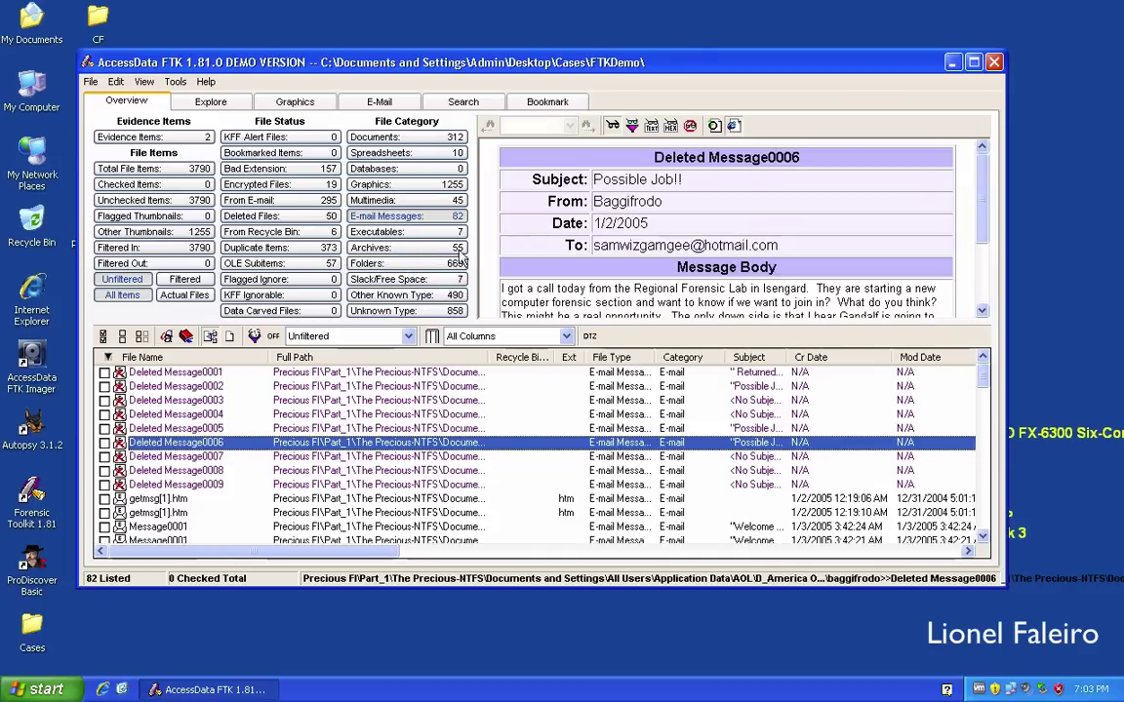
left_click(408, 246)
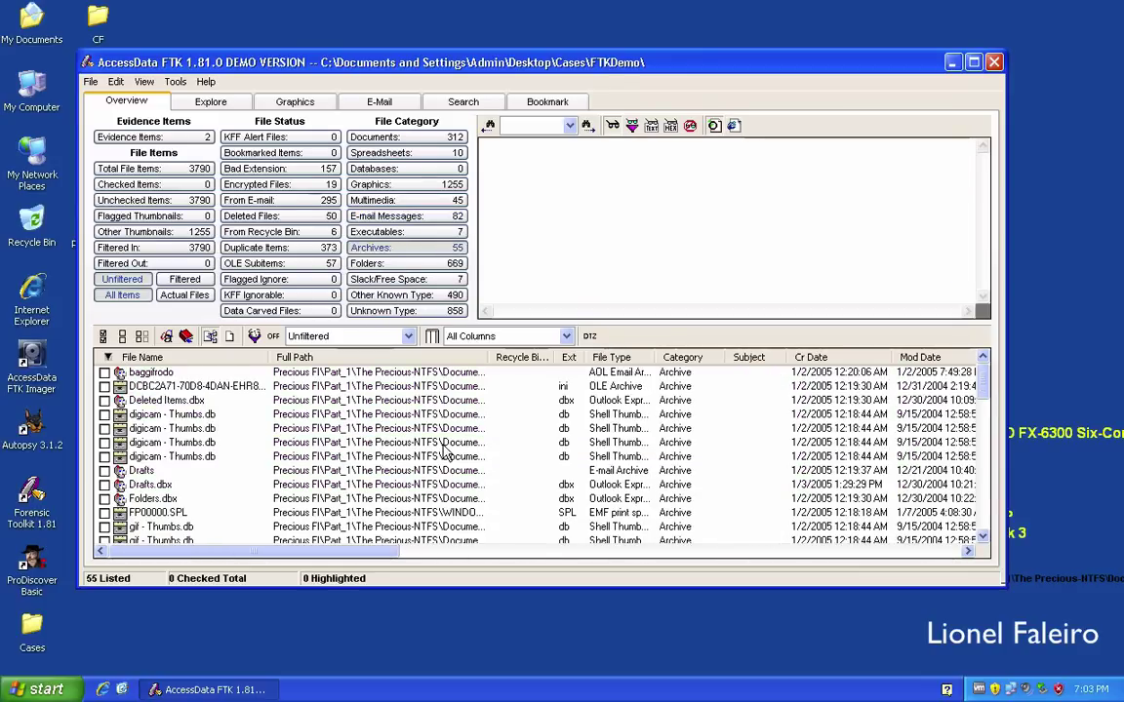
Preview DriveFreeSpace1 and whistler-hobcouncil.jpg's slack in hex, then list recycle-bin files and the 19 encrypted files.
left_click(445, 280)
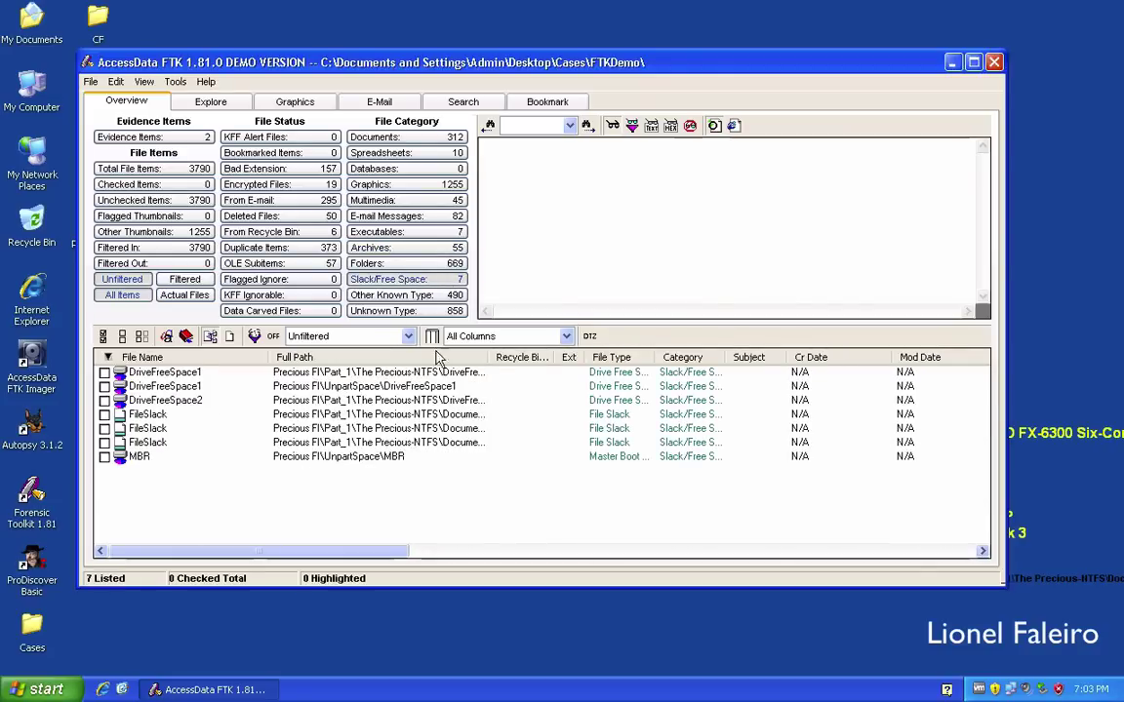
left_click(421, 388)
left_click(425, 444)
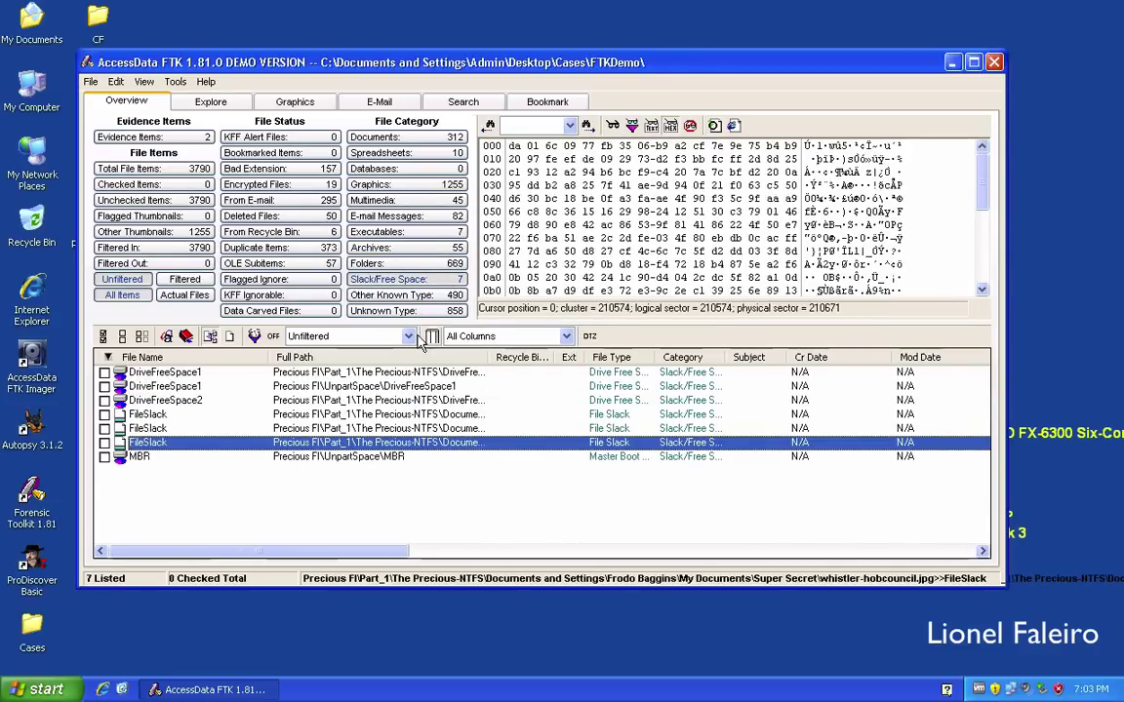
left_click(313, 233)
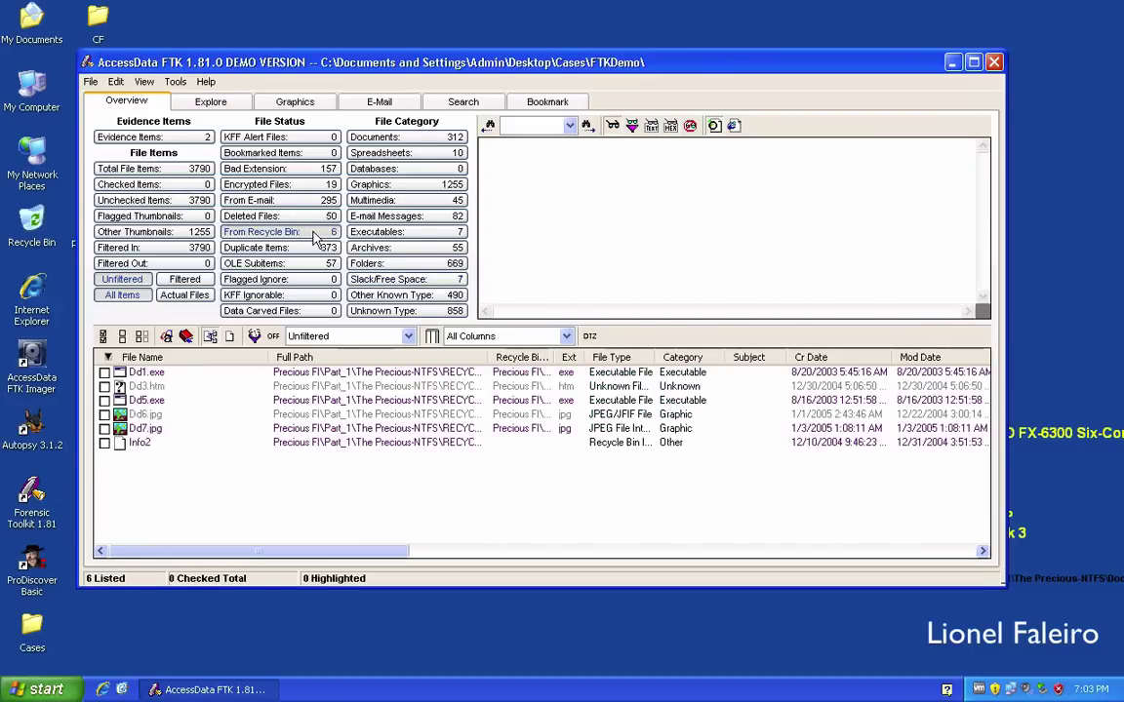
left_click(285, 188)
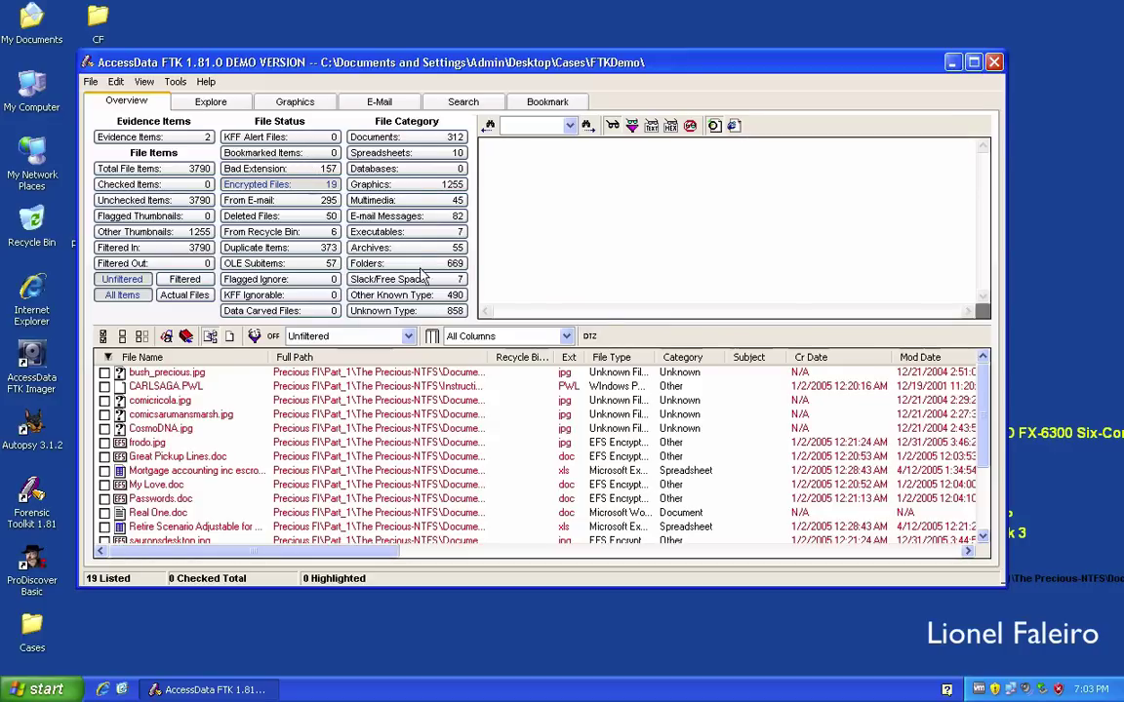
Preview a CompObj stream and a $I30 entry among unknown-type items, then list the 1255 graphics.
left_click(433, 312)
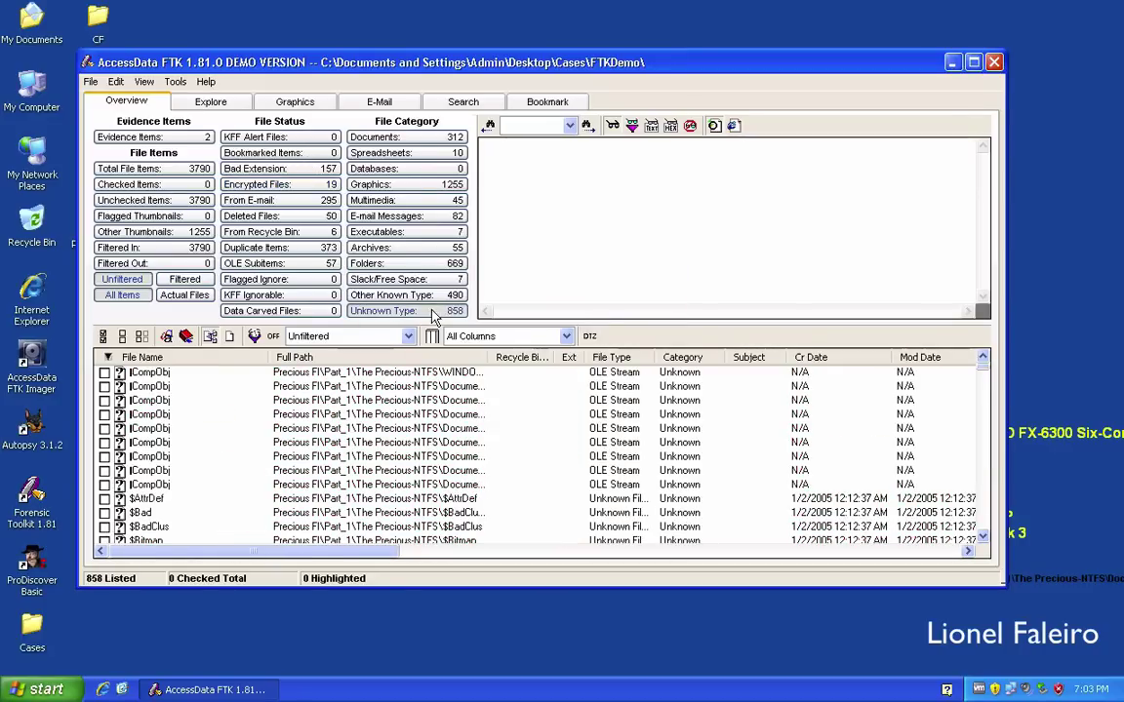
left_click(393, 448)
scroll(393, 448, "down", 5)
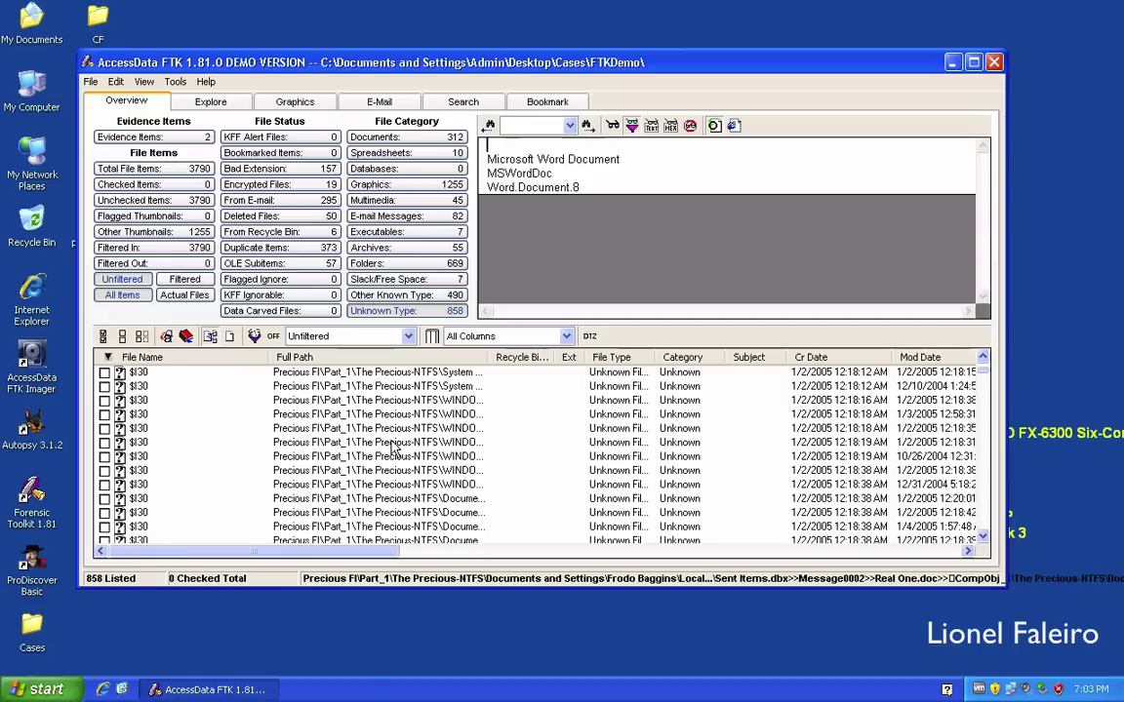
left_click(341, 441)
scroll(410, 405, "up", 3)
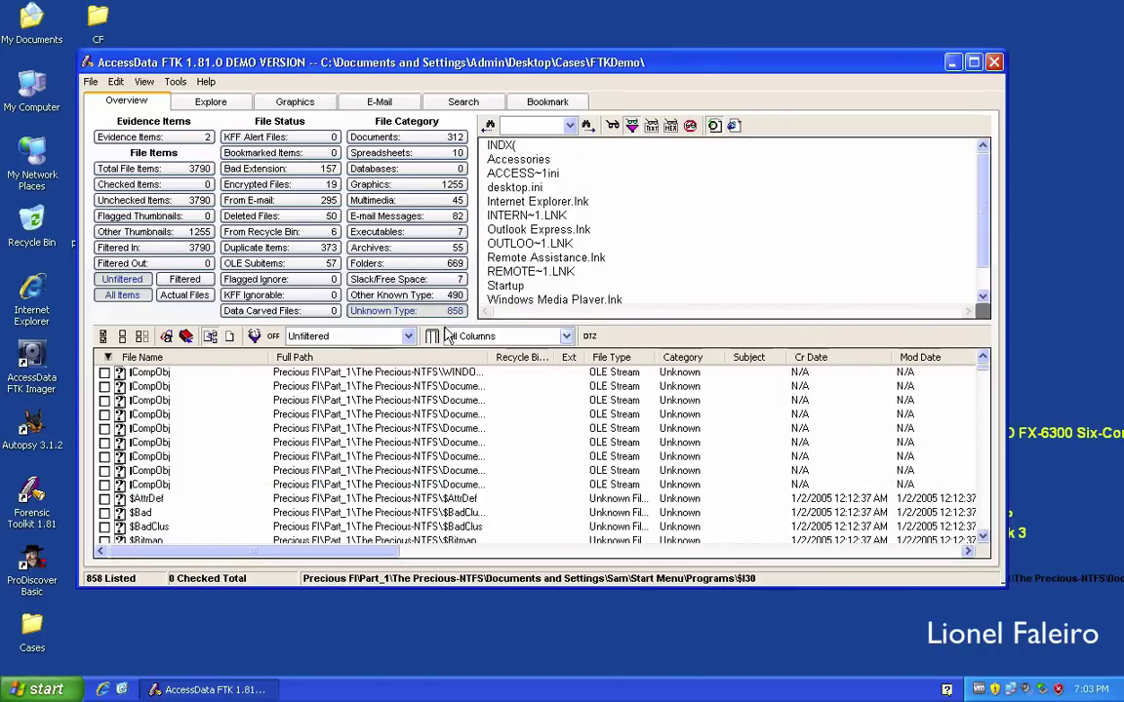
left_click(405, 185)
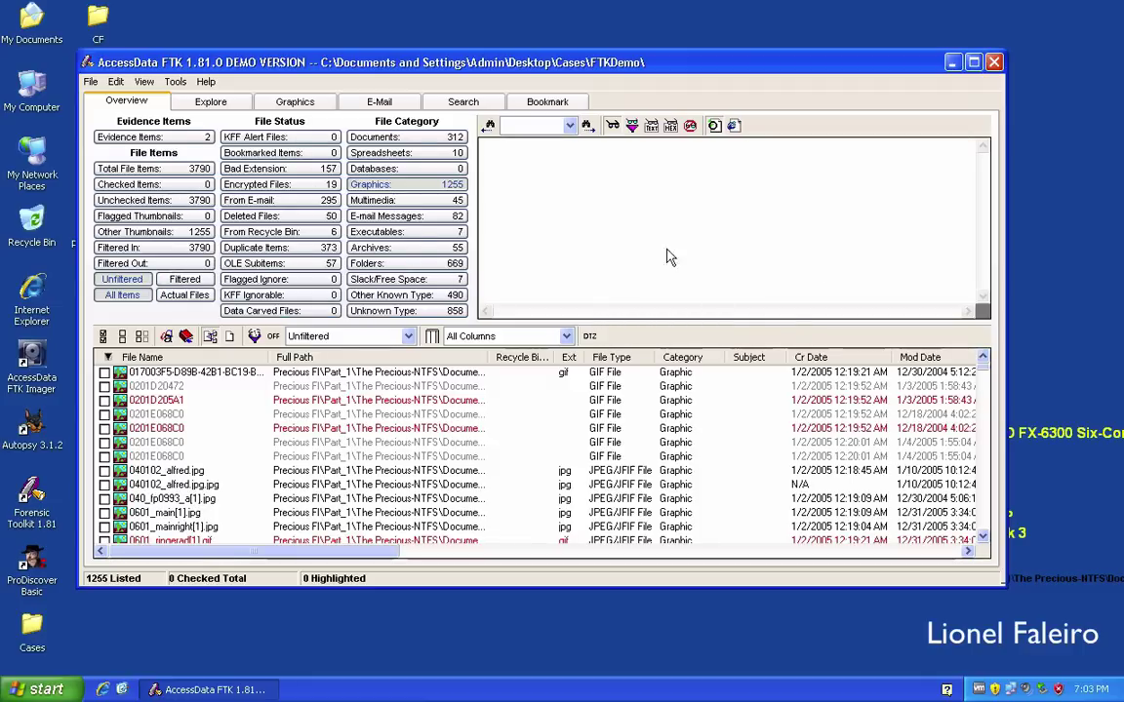
View 040102_alfred.jpg as a picture, then as filtered text, raw text and hex.
left_click(356, 471)
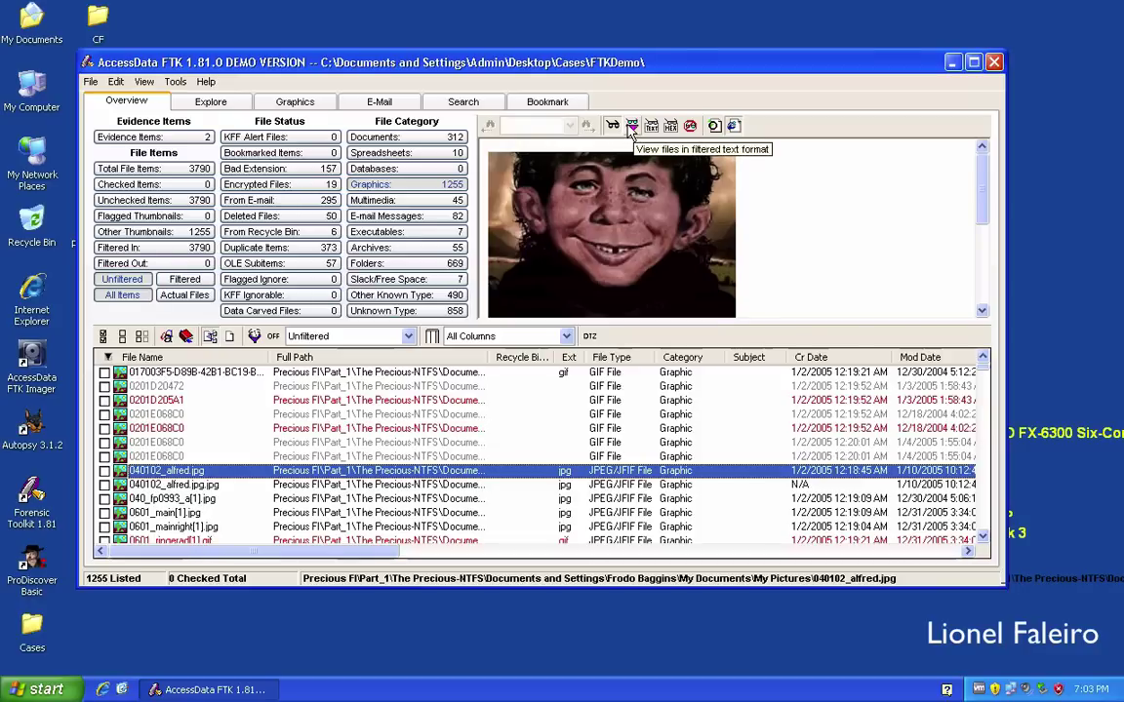
left_click(632, 128)
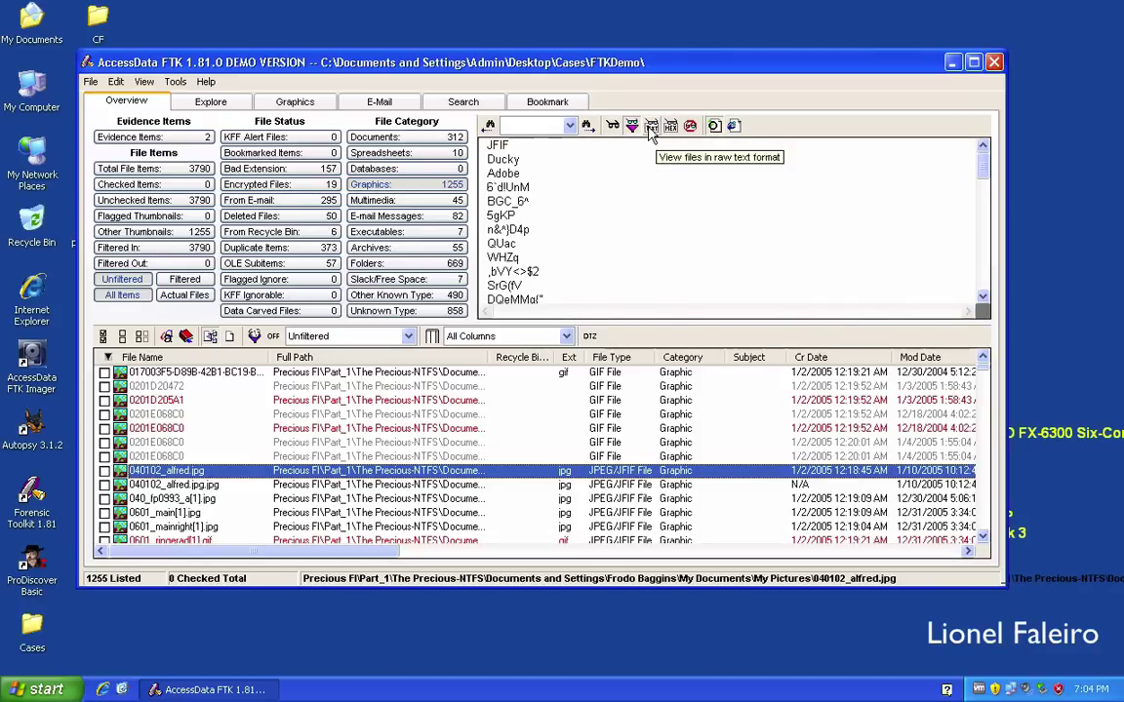
left_click(651, 129)
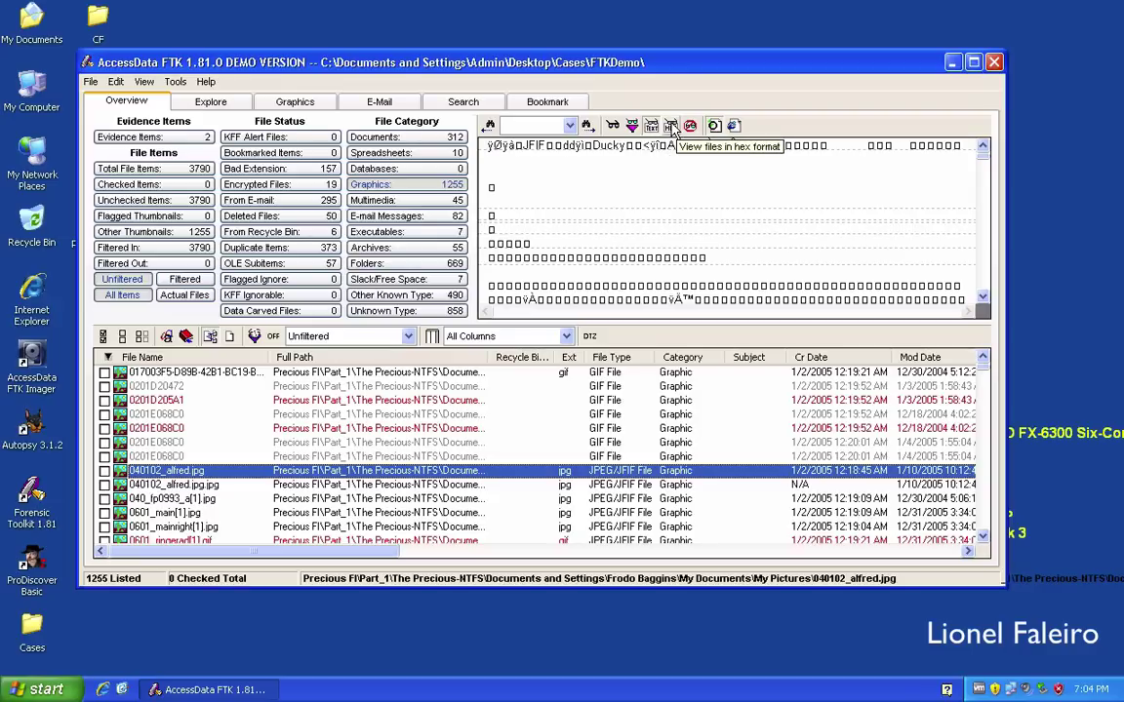
left_click(671, 129)
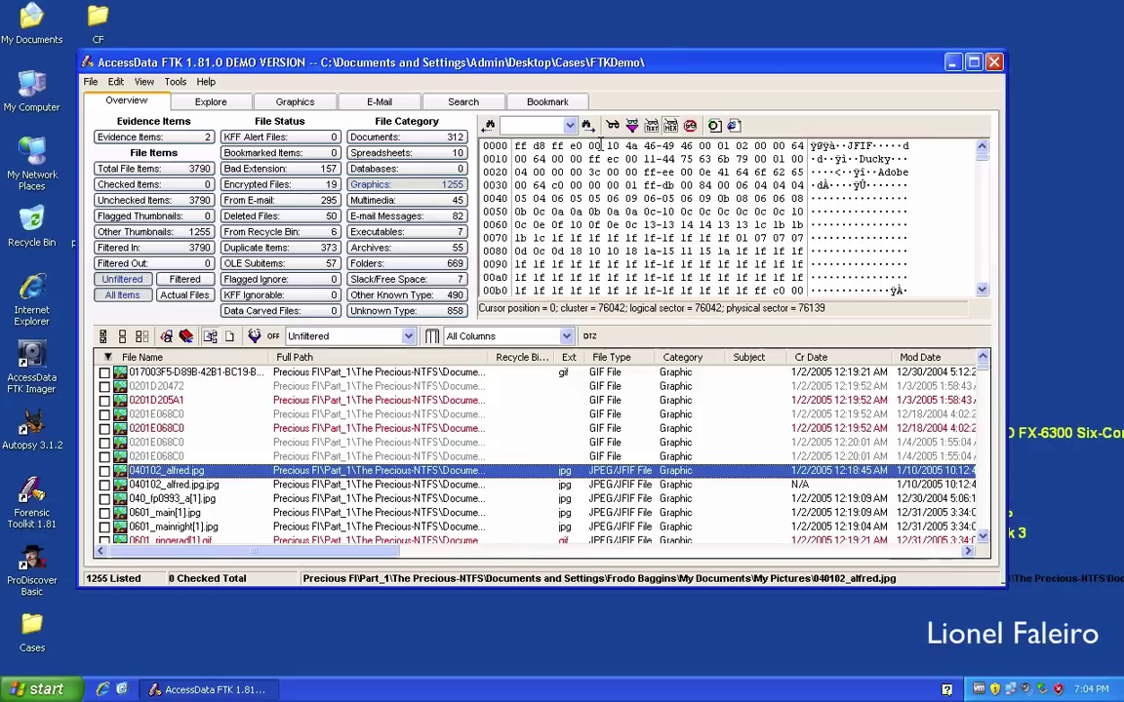
Copy the header bytes d8 ff e0 00 as hex and return the viewer to the native picture.
left_click_drag(602, 145, 532, 145)
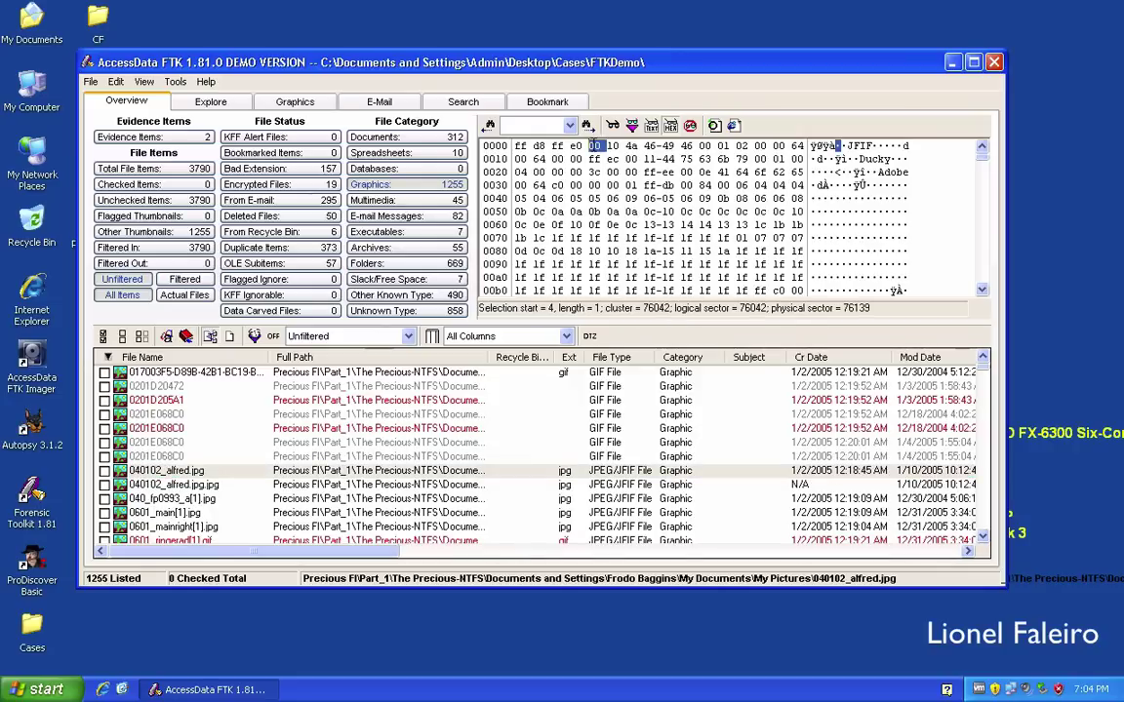
right_click(532, 146)
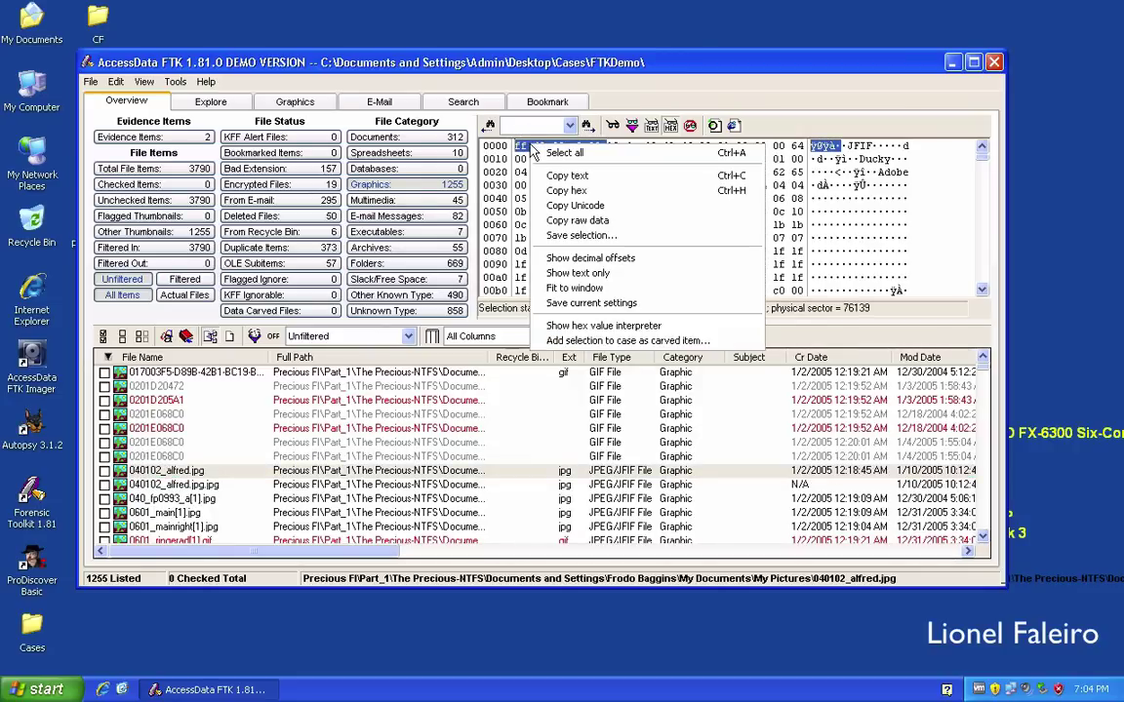
left_click(567, 191)
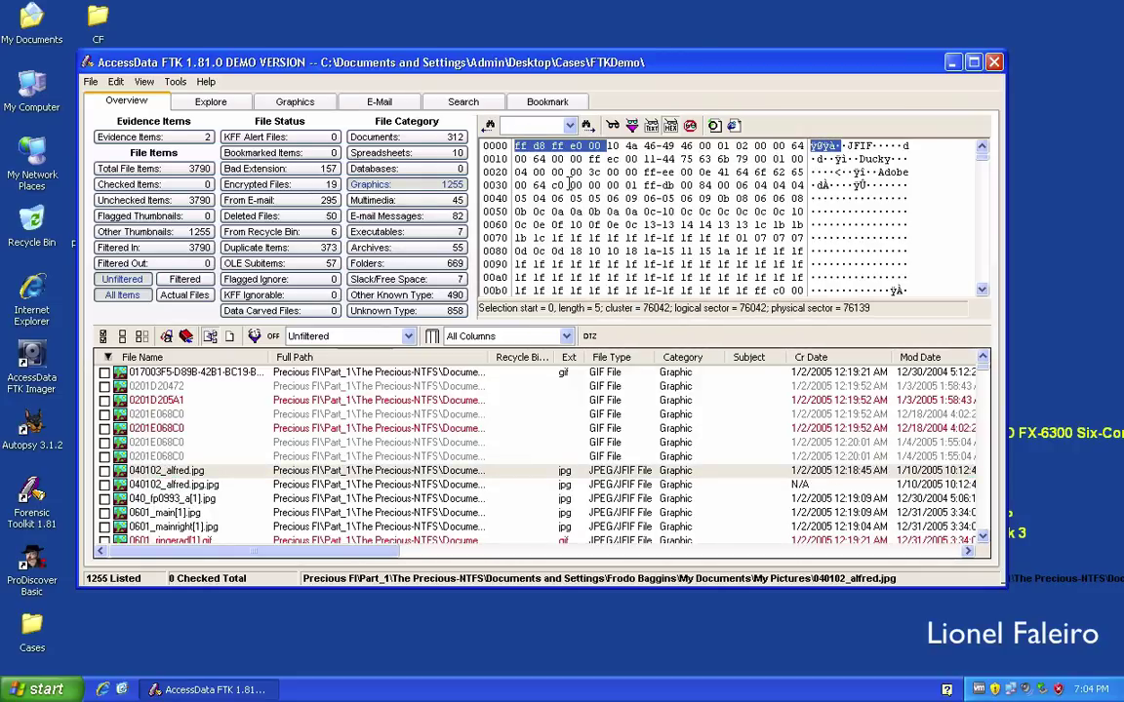
left_click(690, 129)
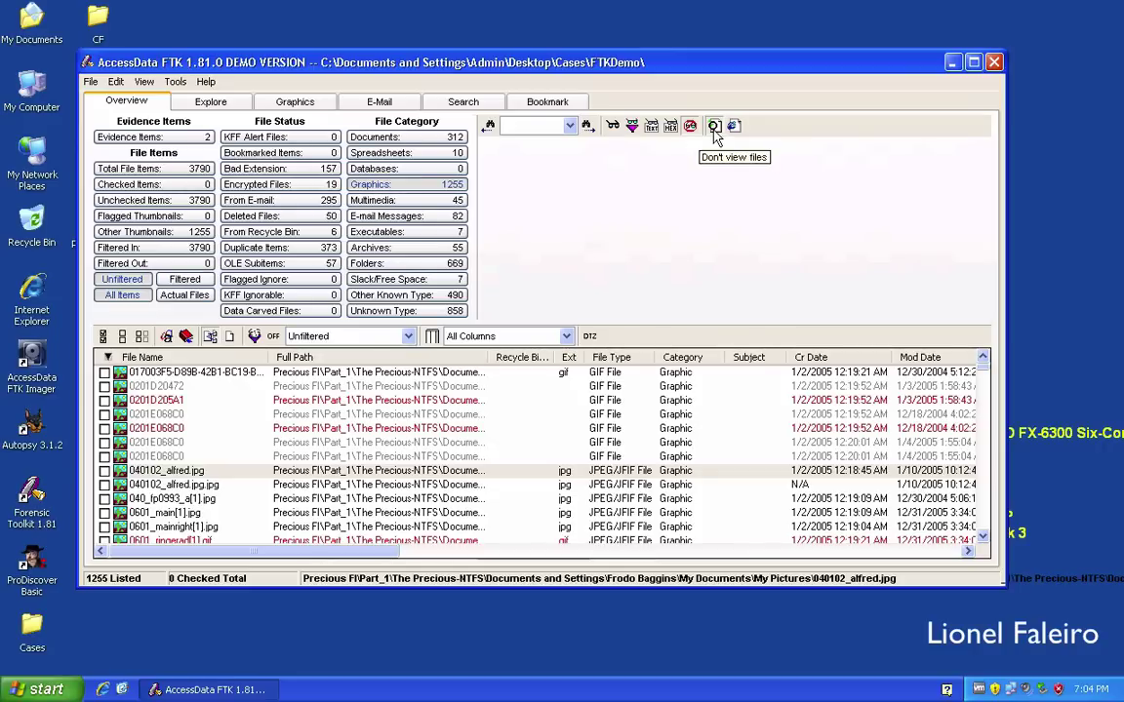
left_click(619, 127)
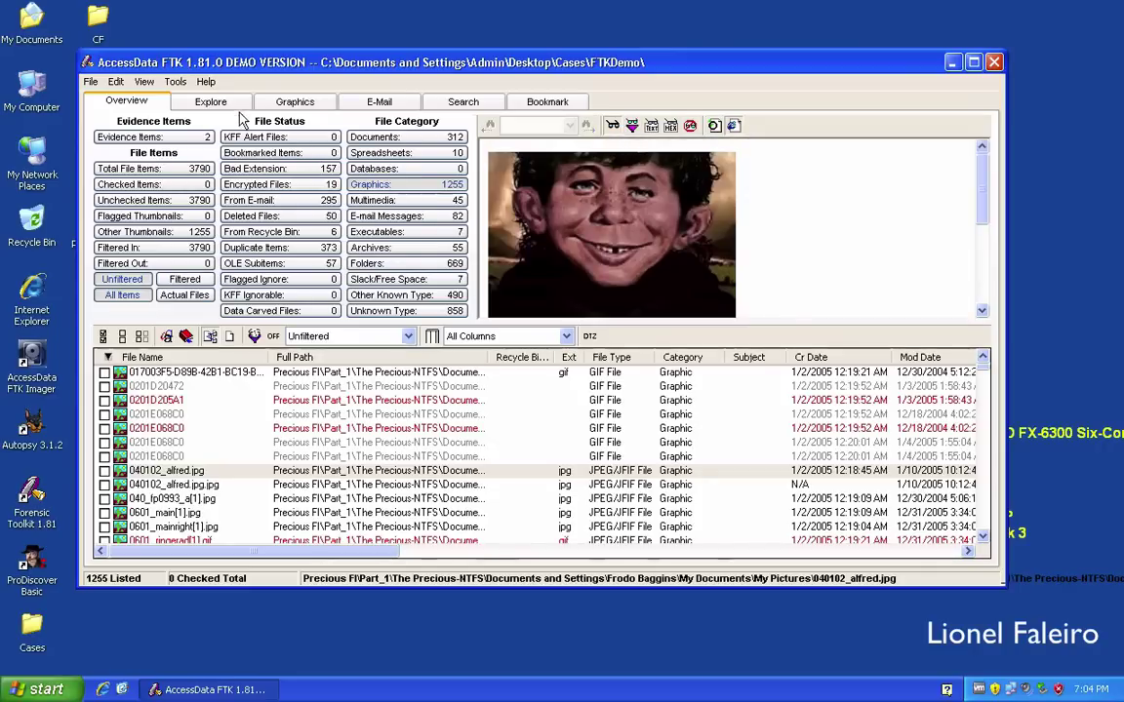
In the Explore tab, navigate Documents and Settings to the user's Desktop folder.
left_click(208, 103)
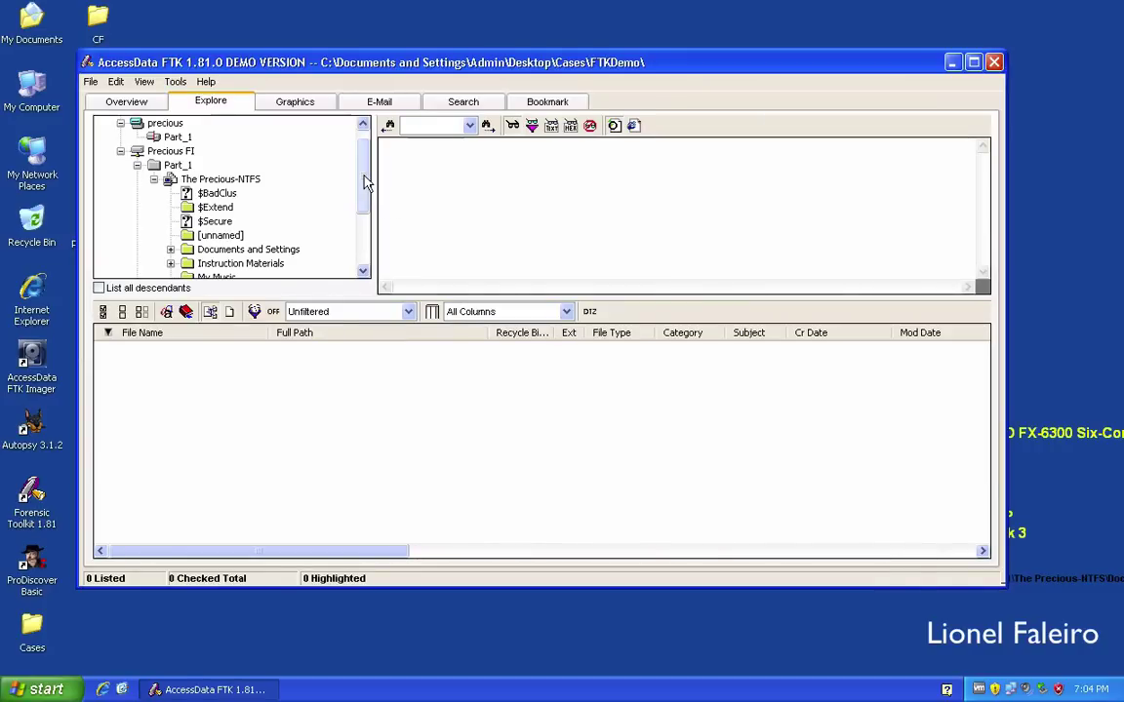
left_click_drag(366, 185, 351, 221)
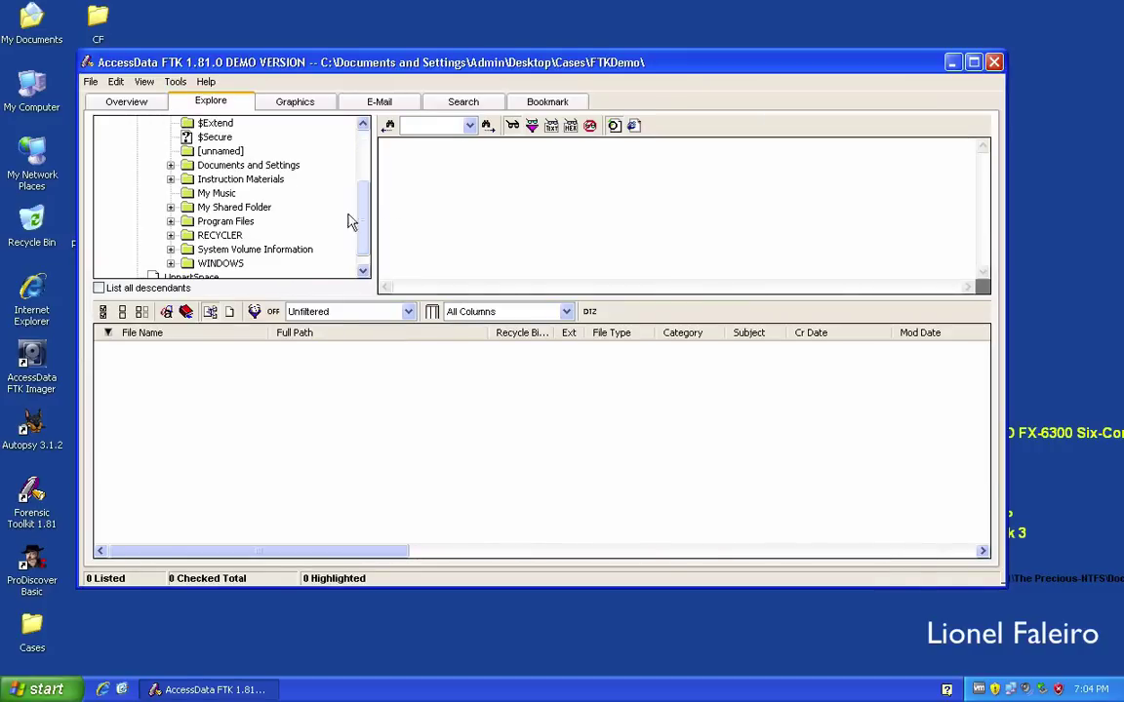
left_click(171, 165)
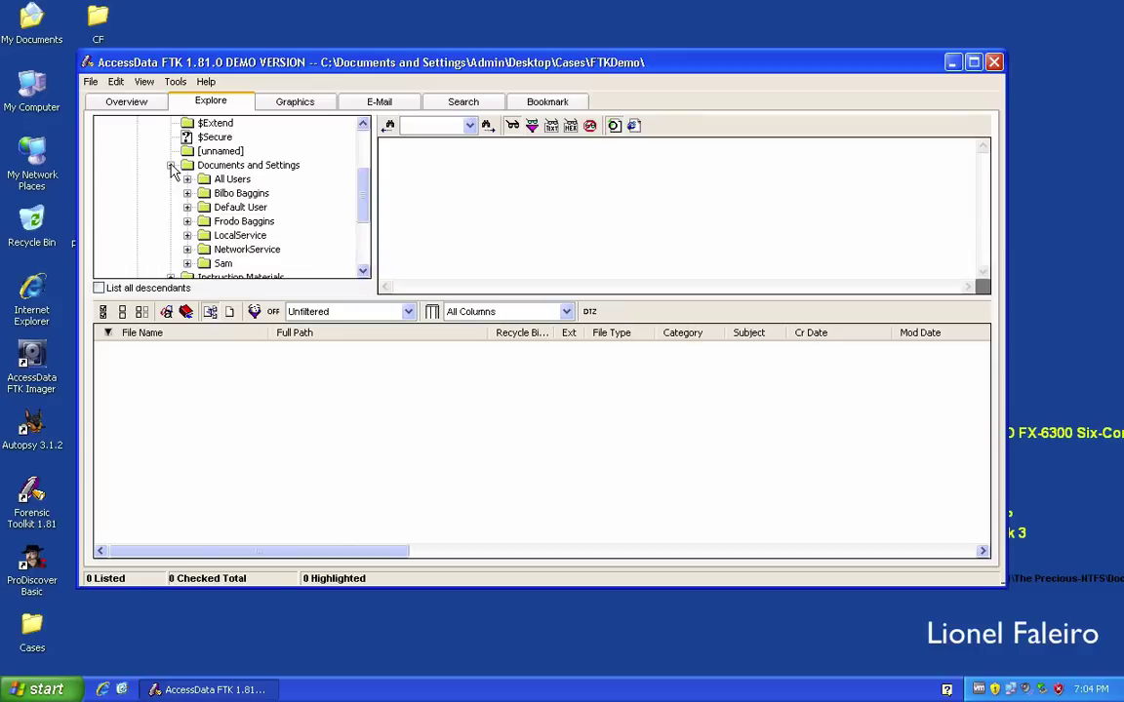
left_click(187, 222)
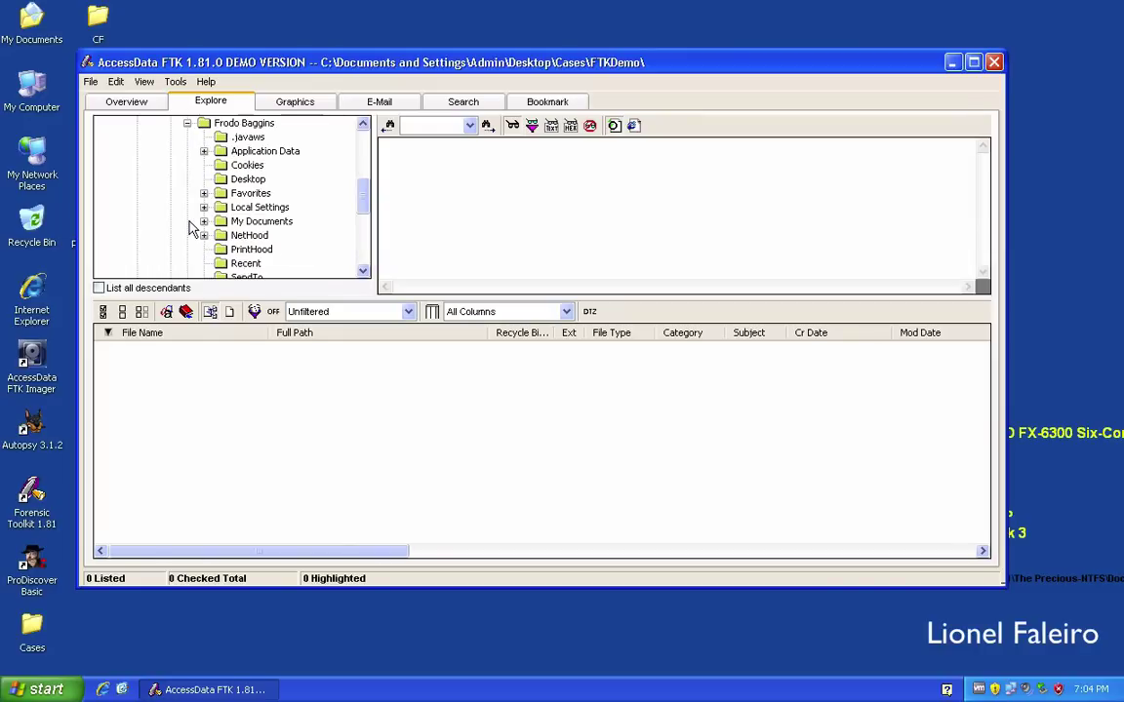
left_click(246, 180)
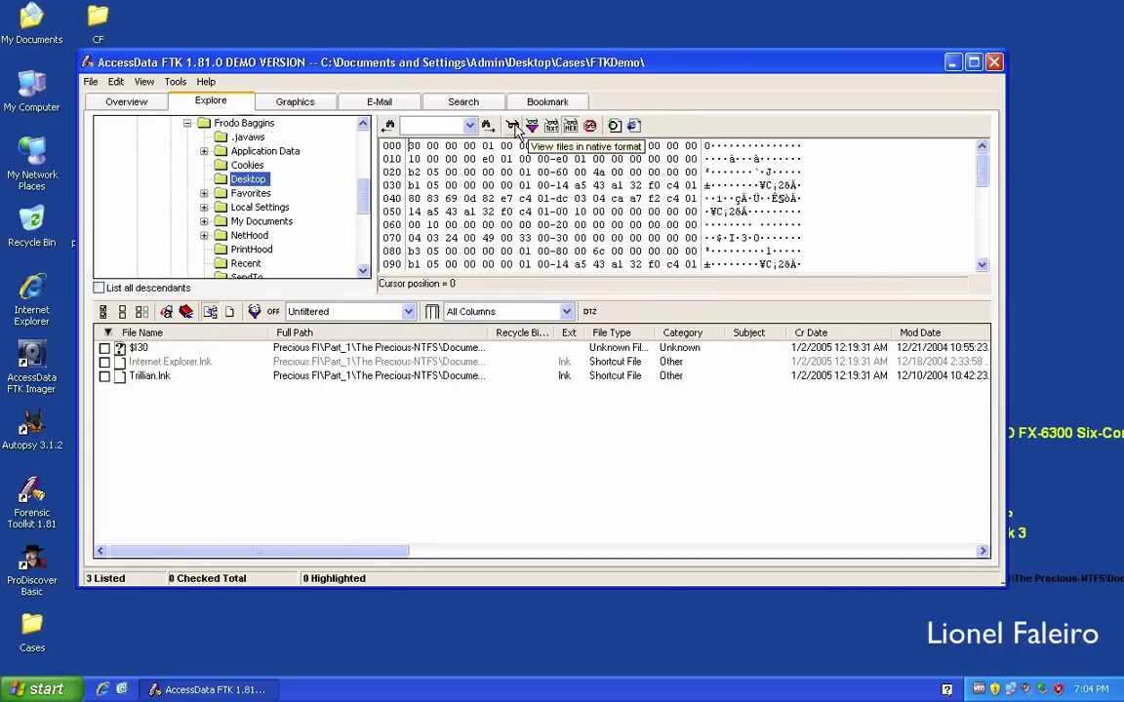
Review Trillian.lnk's target path, volume serial 78C3-E6BD, NetBIOS name adxp and MAC address.
left_click(312, 377)
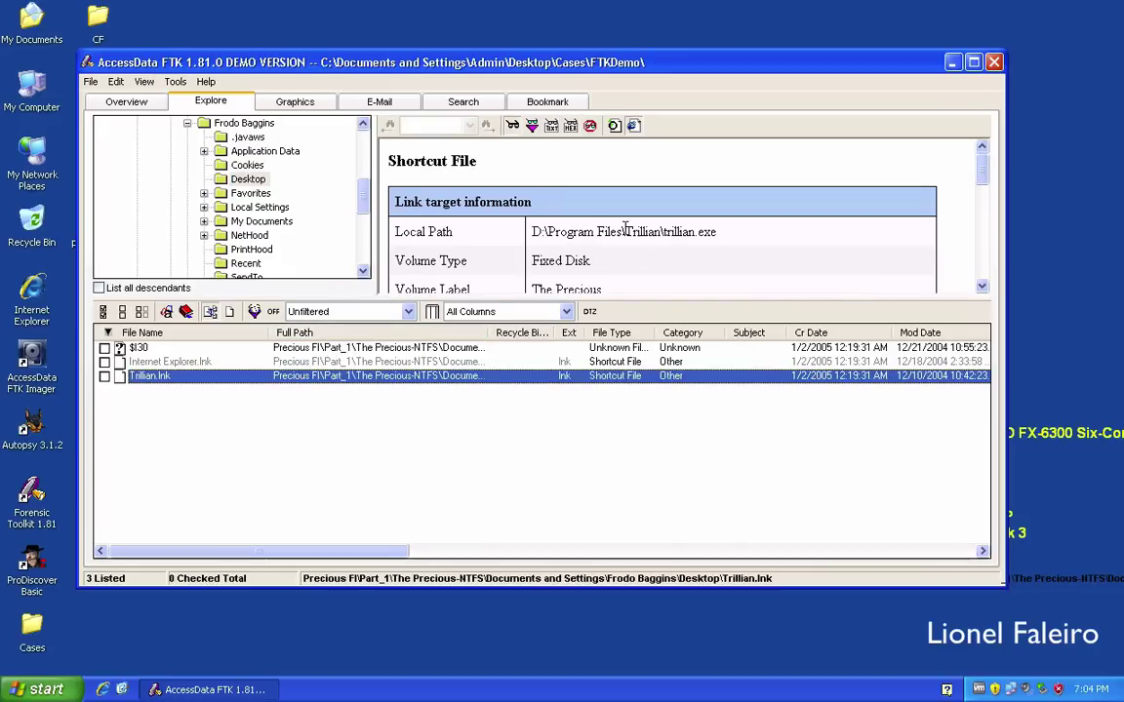
left_click_drag(624, 231, 533, 231)
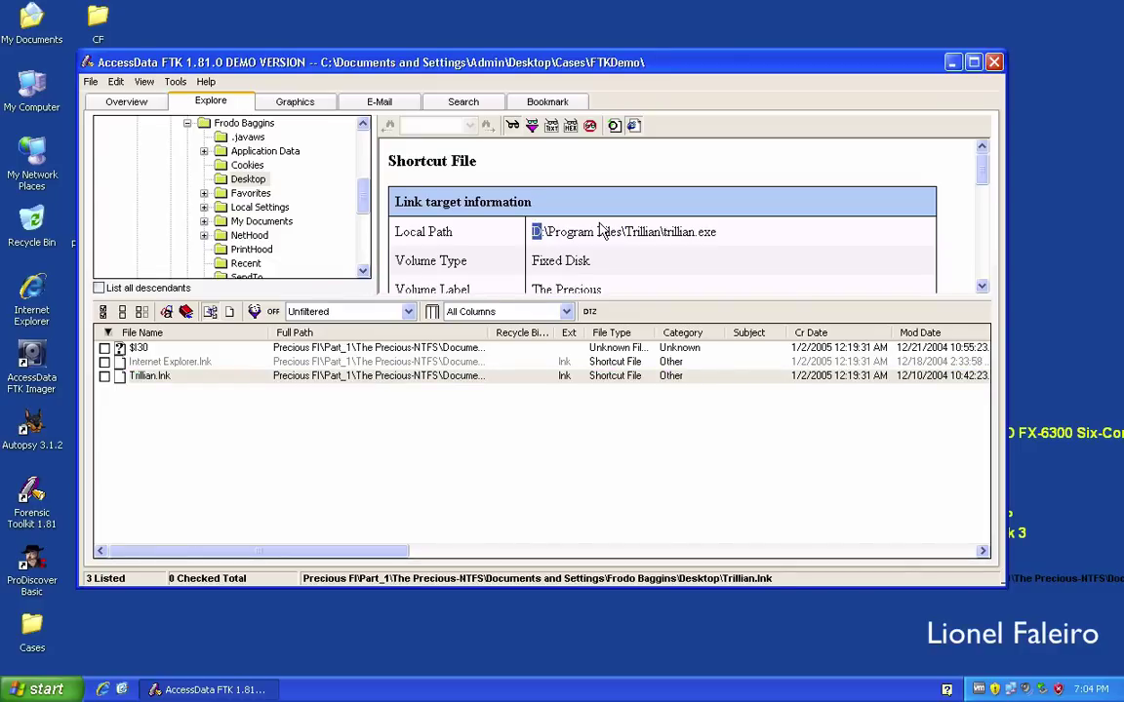
scroll(602, 230, "down", 3)
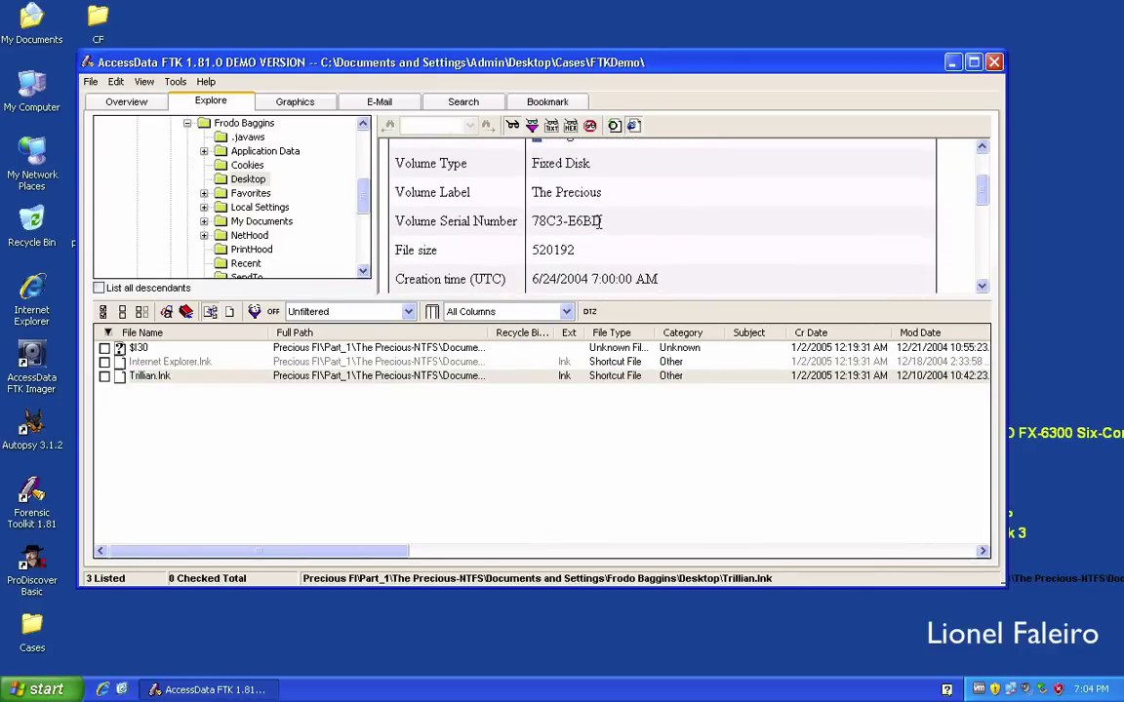
double_click(558, 219)
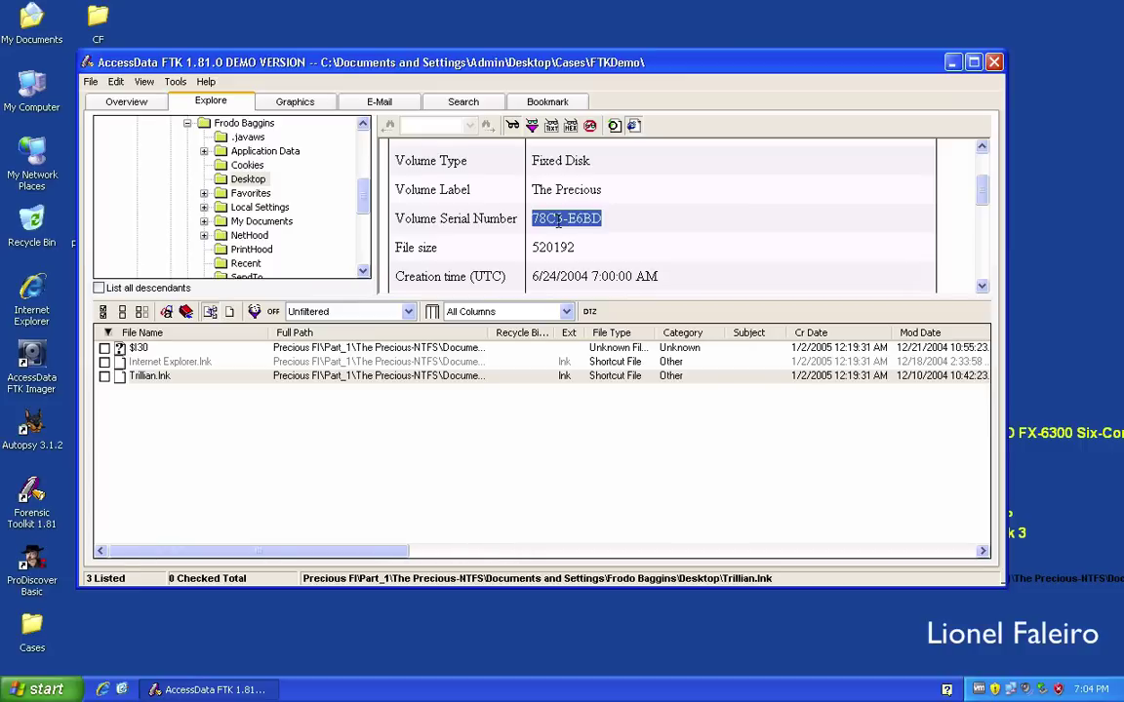
left_click_drag(577, 248, 538, 247)
scroll(587, 237, "down", 1)
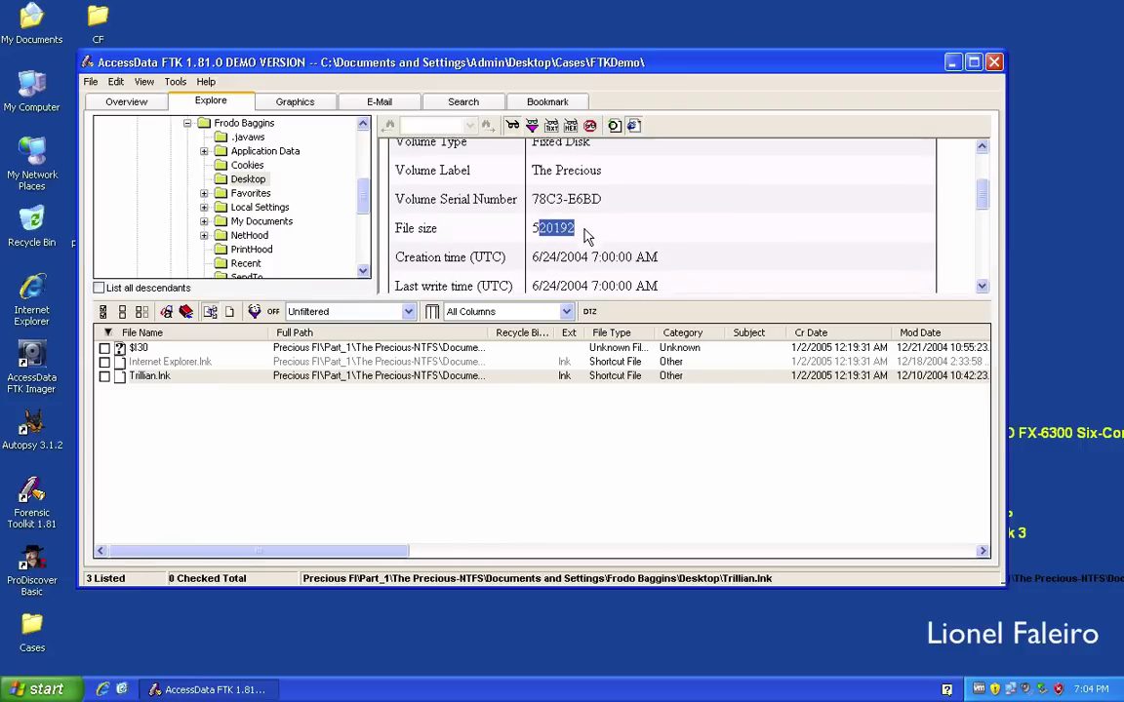
scroll(587, 237, "down", 1)
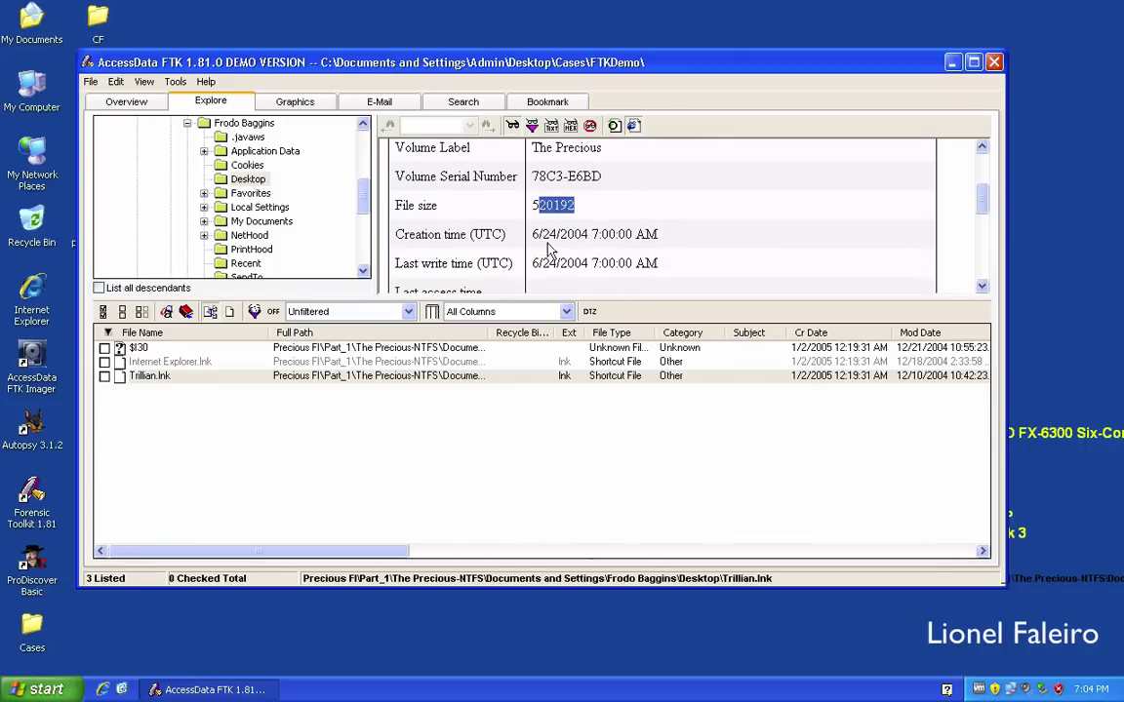
scroll(615, 236, "down", 7)
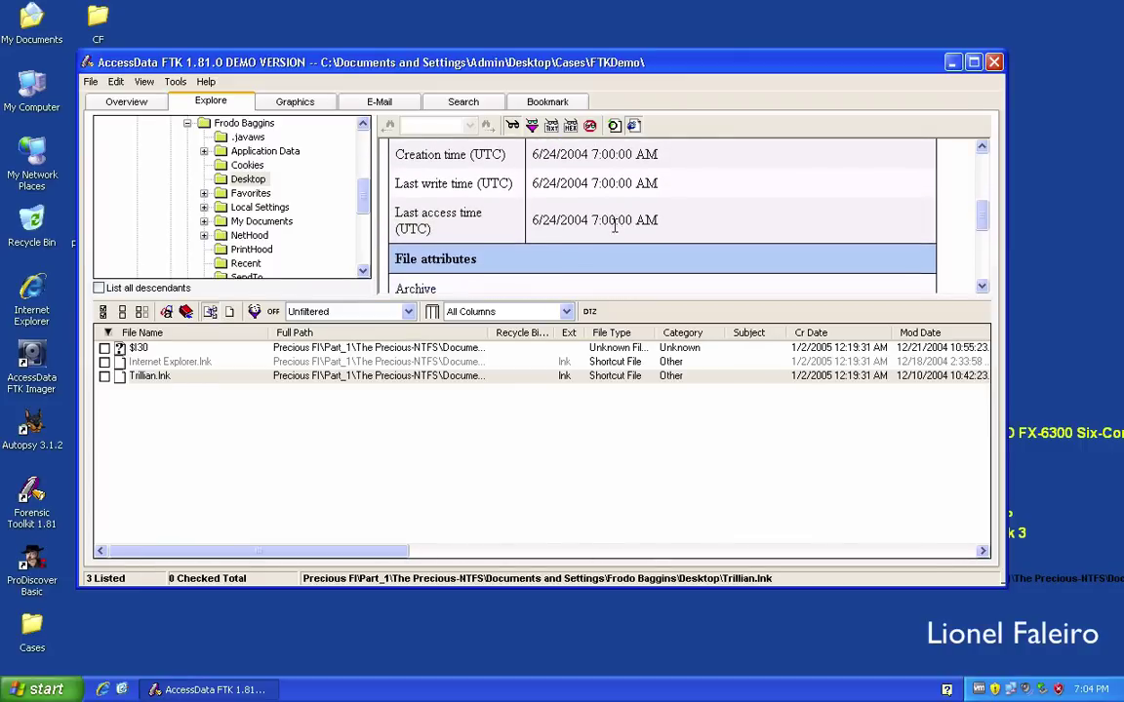
scroll(616, 236, "down", 7)
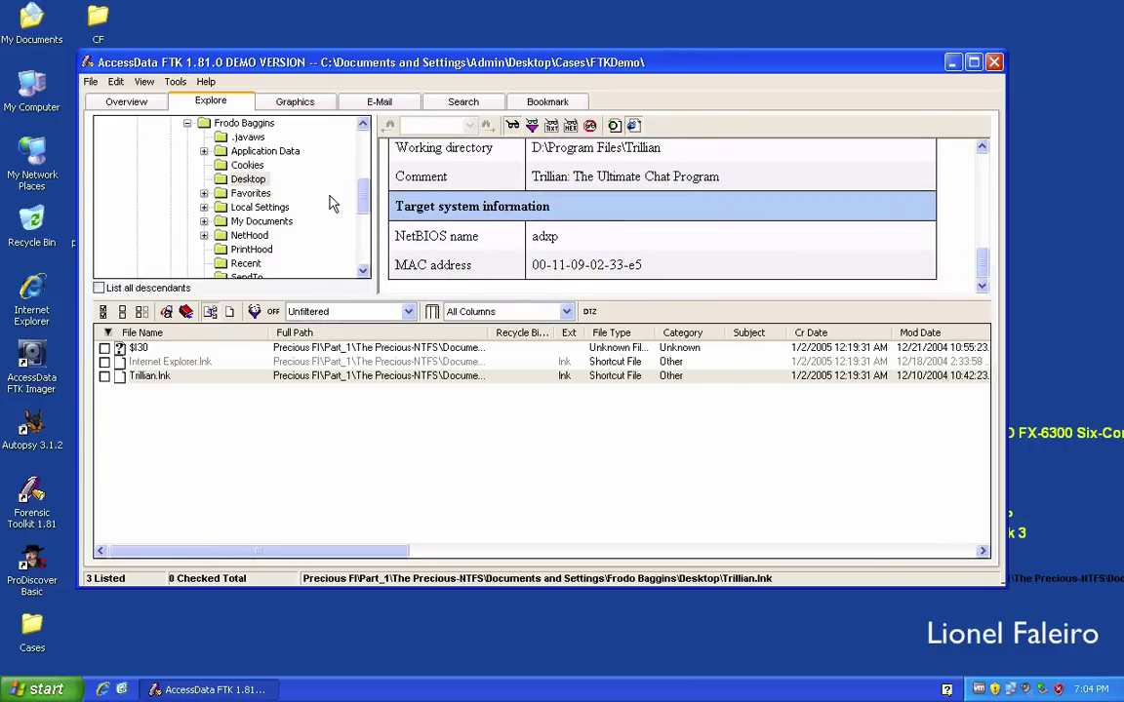
List the 43 files in My Documents\My Pictures with the viewer set to native format.
left_click(203, 221)
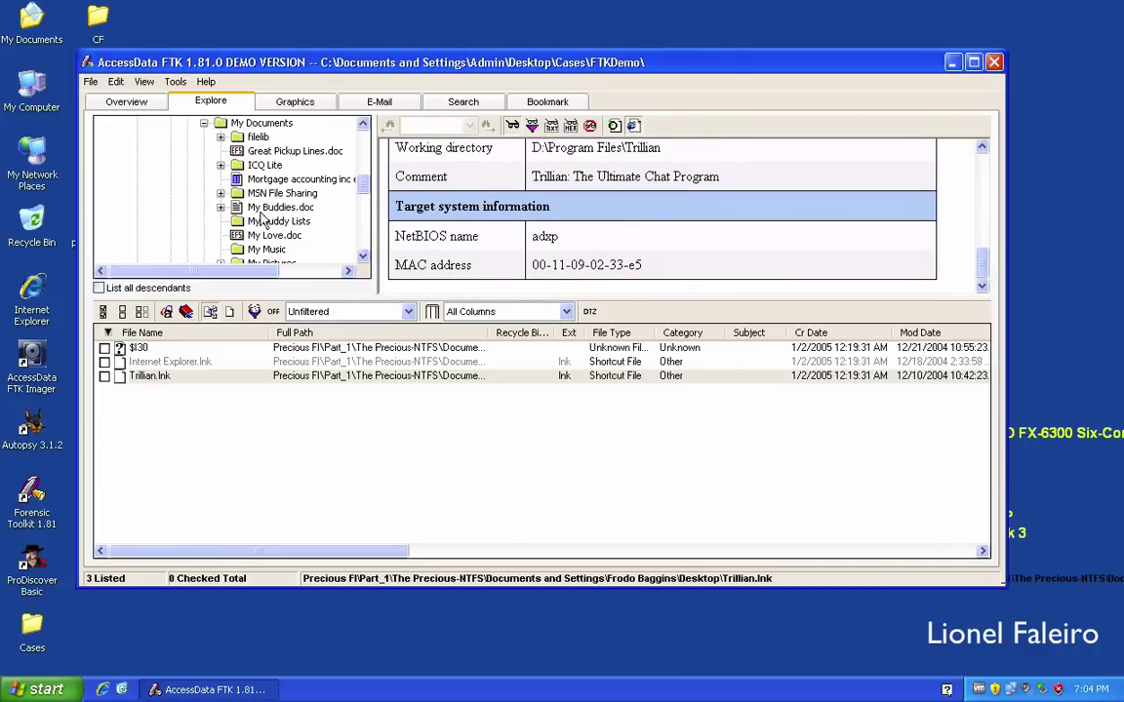
scroll(283, 238, "down", 1)
scroll(307, 239, "down", 1)
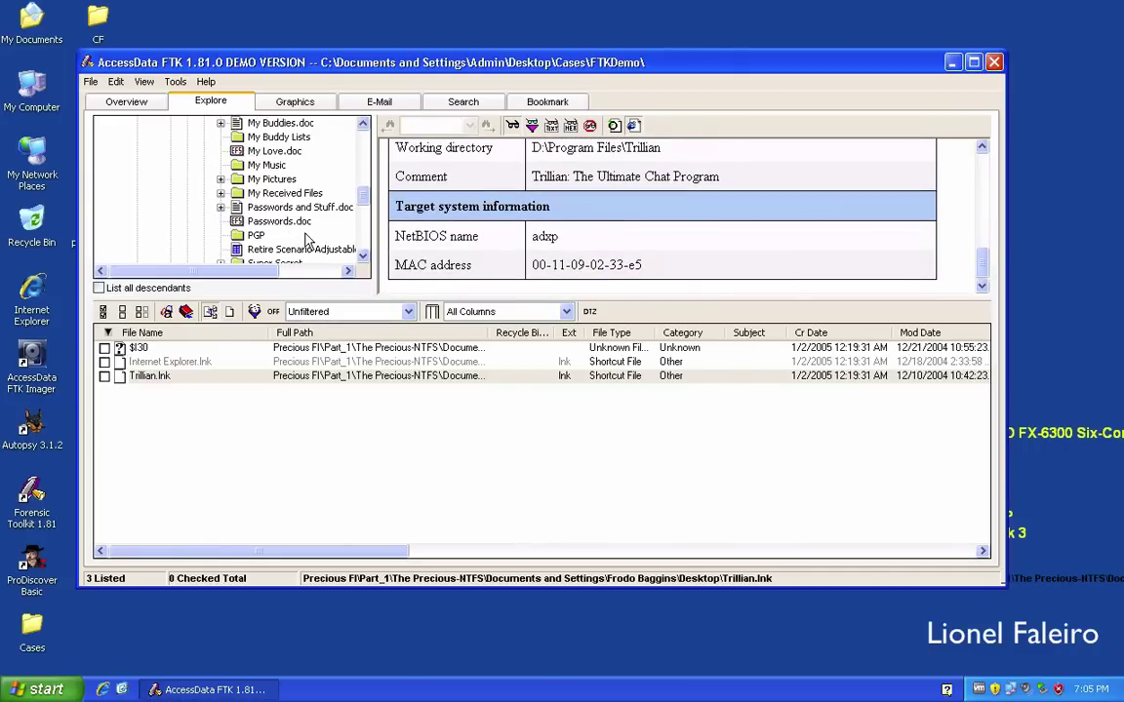
left_click(277, 181)
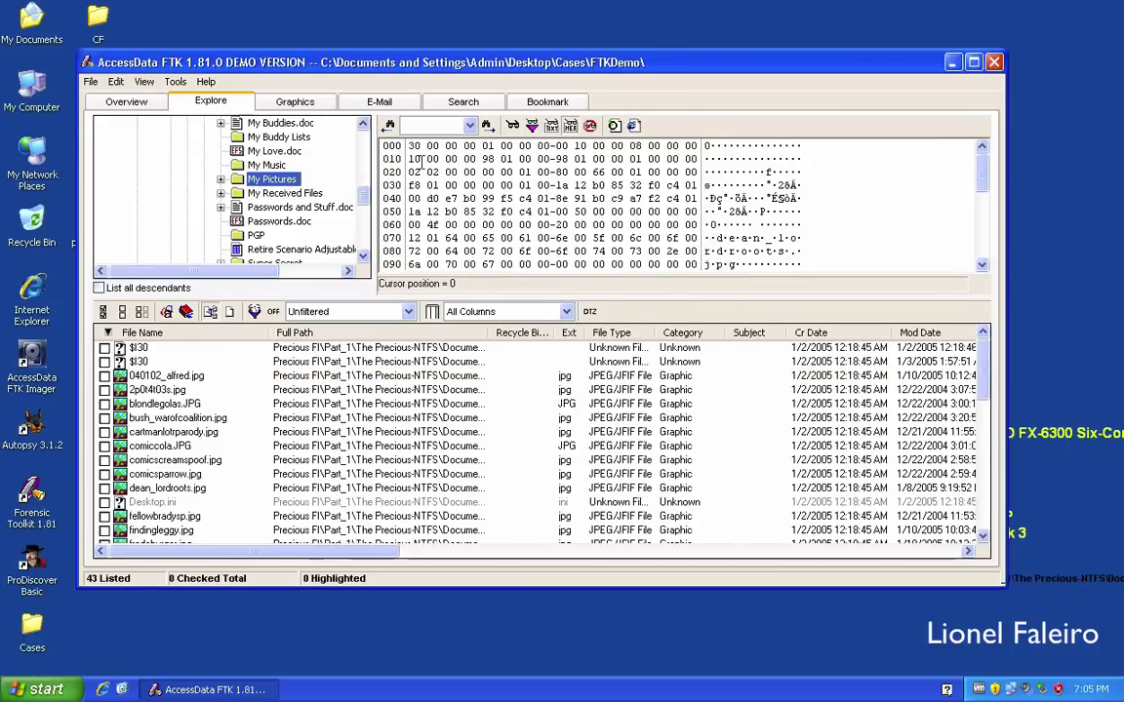
left_click(513, 131)
Preview cartmanlotparody.jpg, comicsparrow.jpg, blondlegolas.JPG, Desktop.ini and fellowbradysp.jpg.
left_click(334, 432)
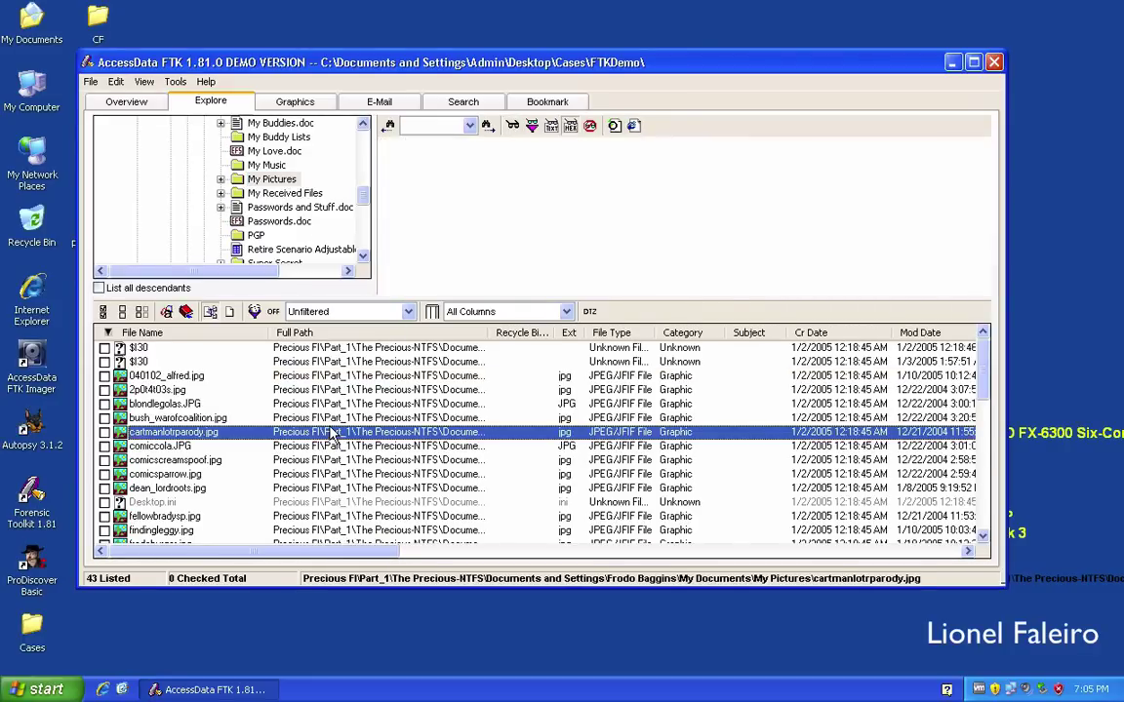
left_click(329, 475)
left_click(303, 403)
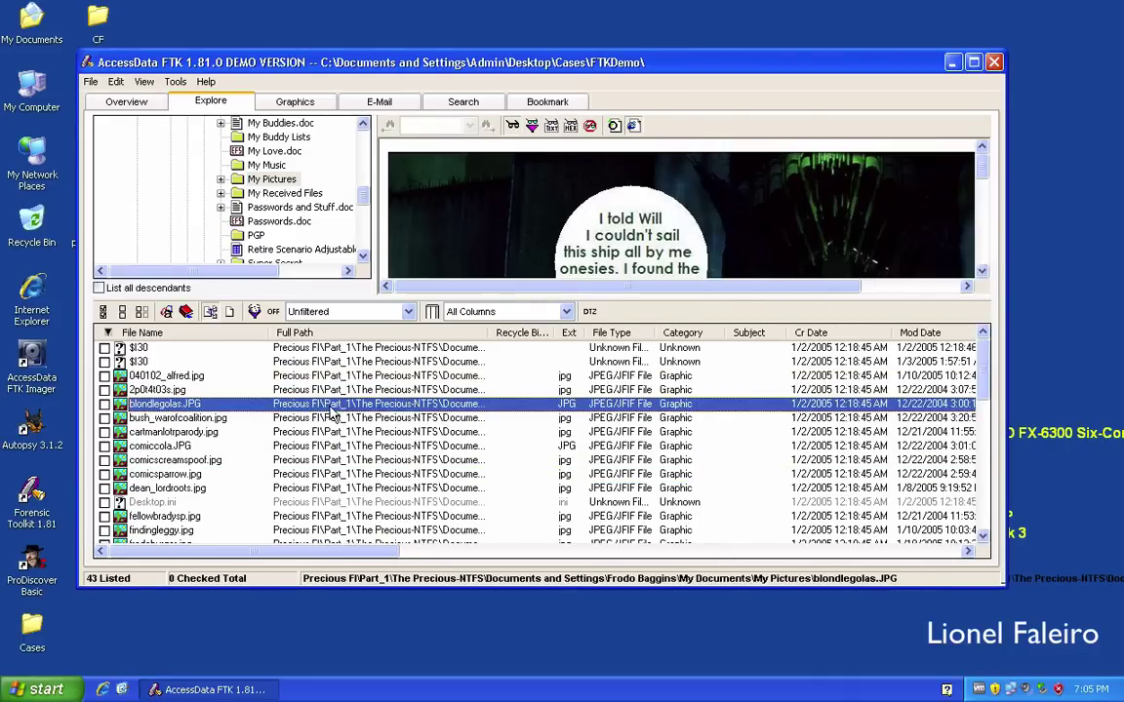
left_click(329, 502)
scroll(363, 429, "down", 2)
left_click(340, 433)
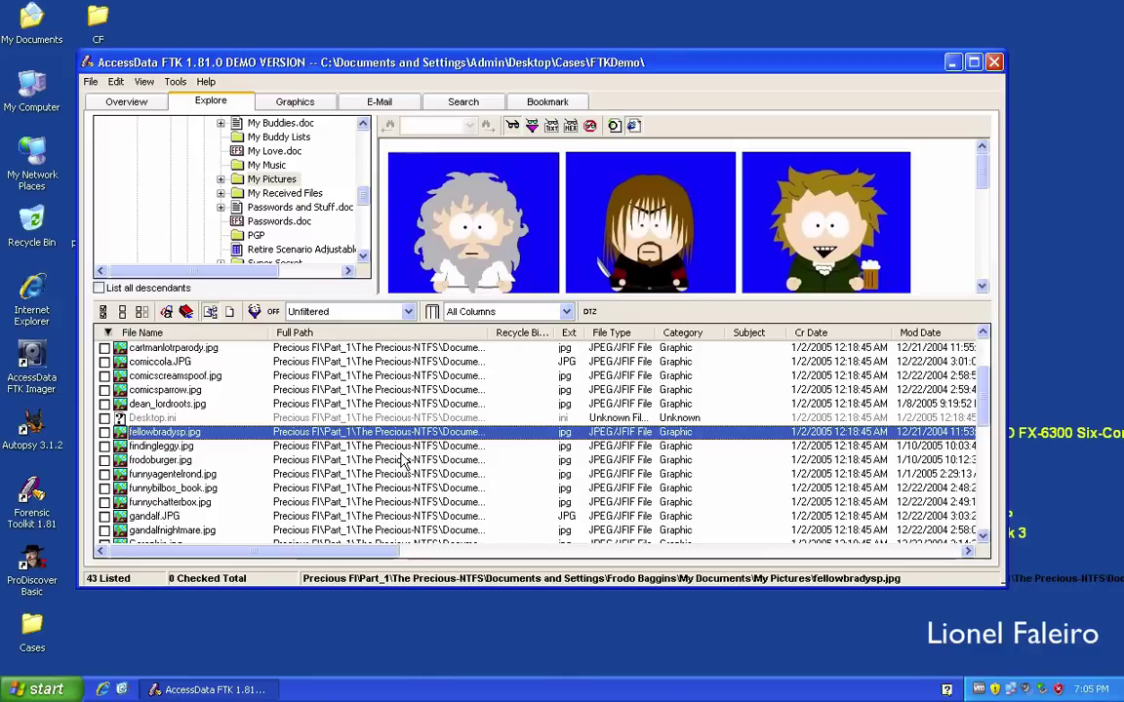
Bookmark fellowbradysp.jpg under a new bookmark 'Images', included in the report.
right_click(186, 440)
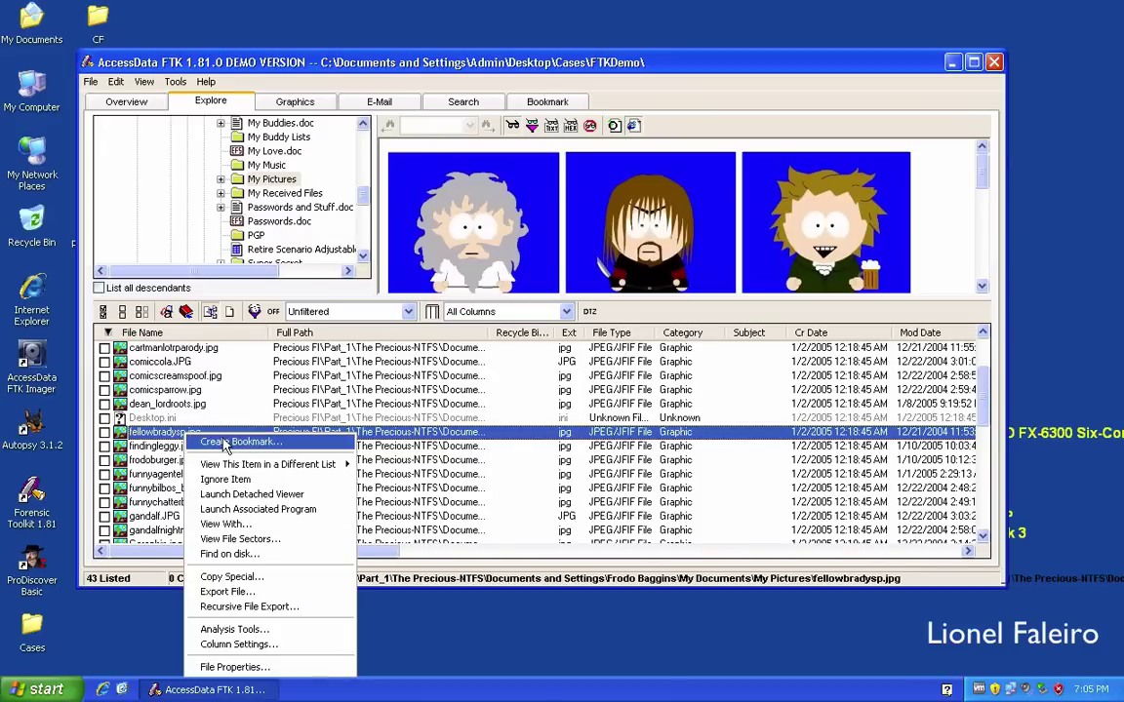
left_click(226, 443)
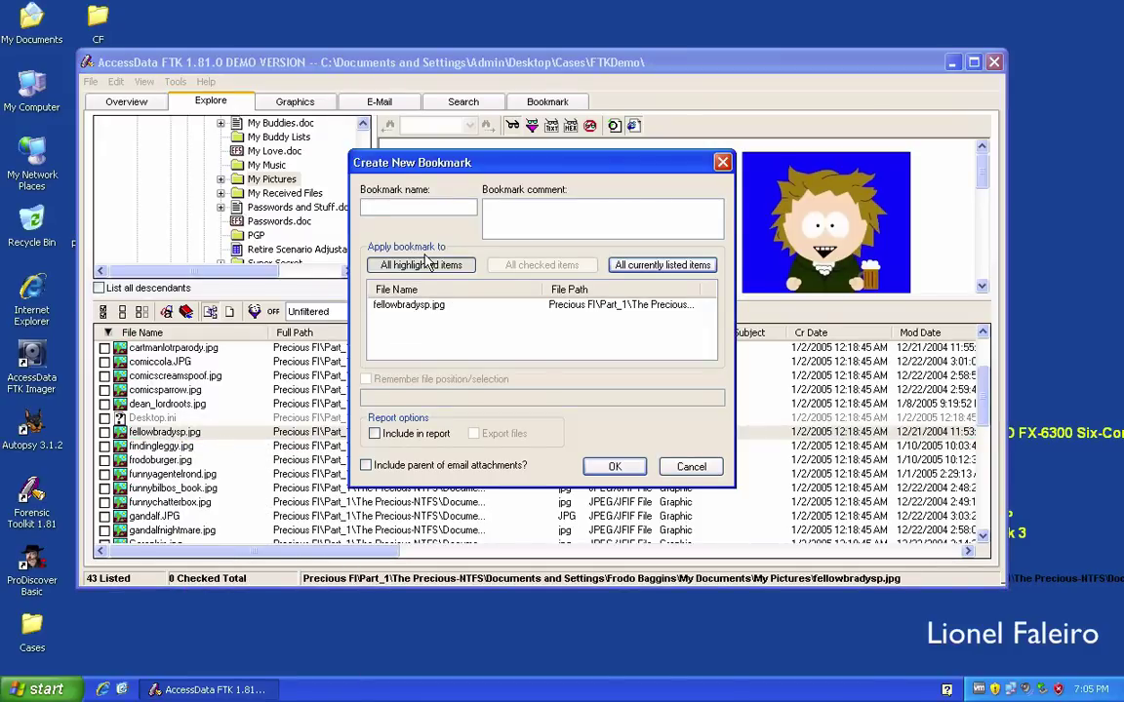
type("Images")
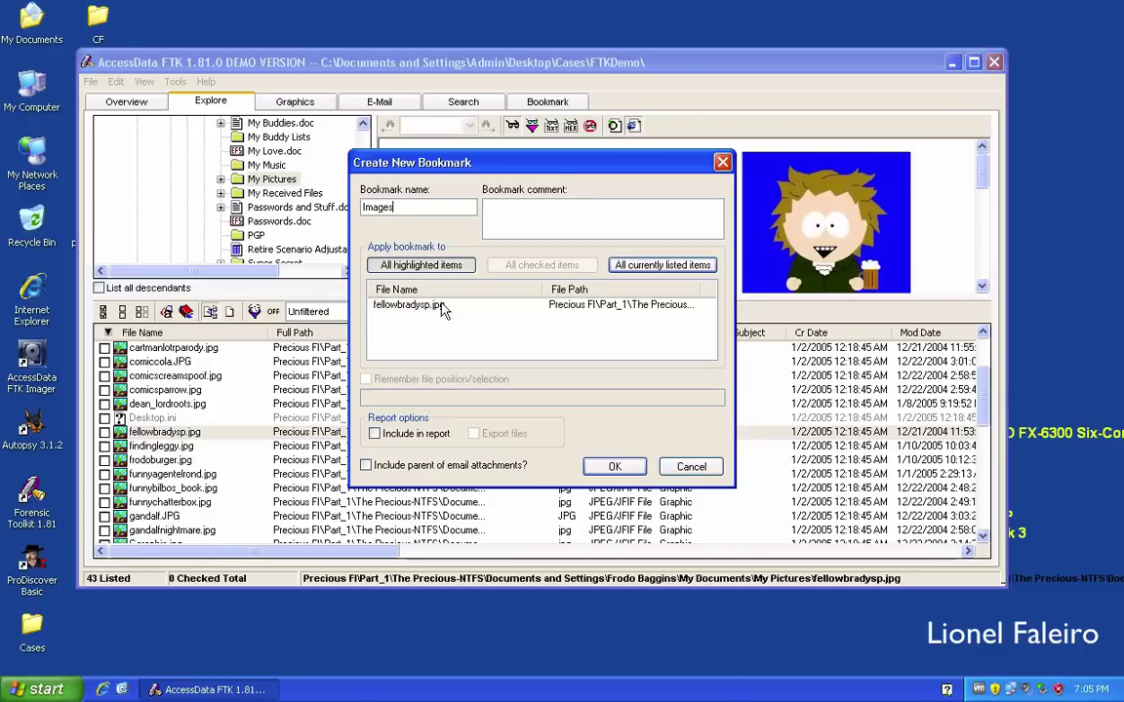
left_click(422, 441)
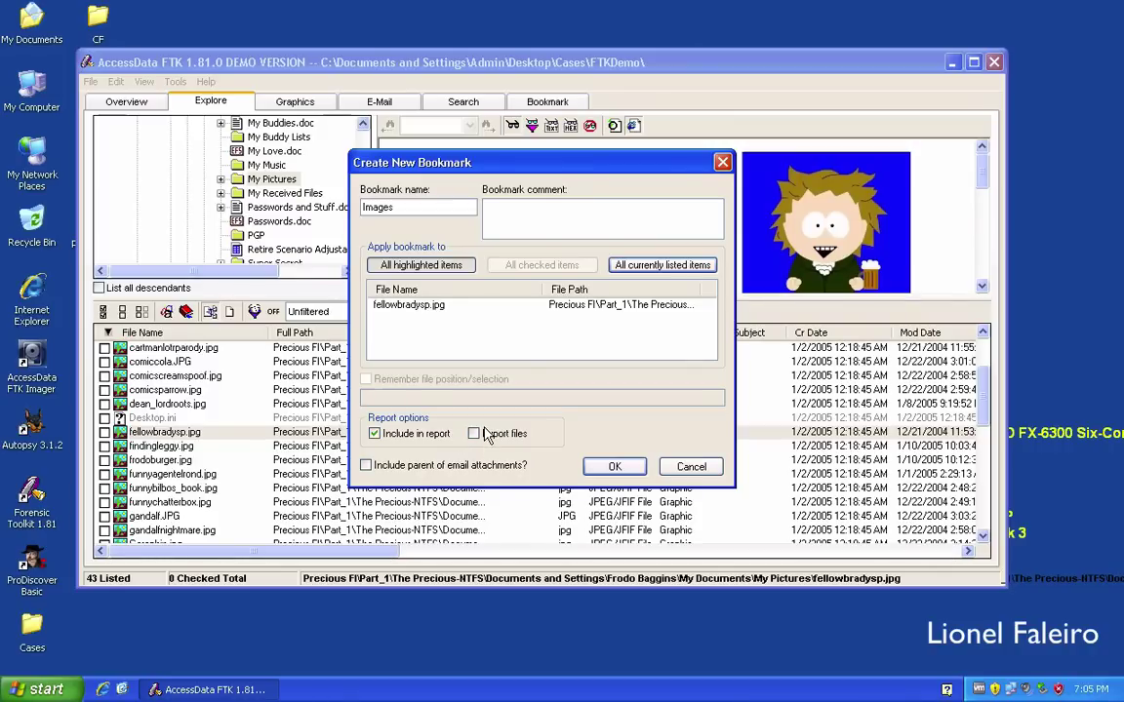
left_click(613, 466)
scroll(471, 447, "down", 2)
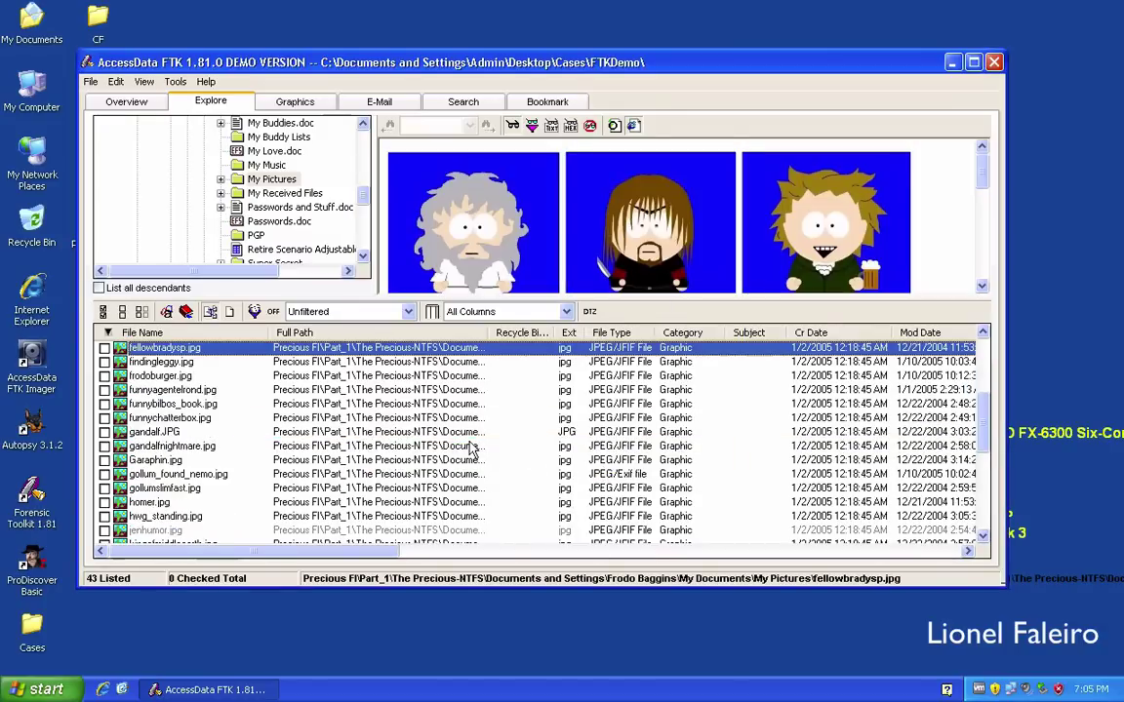
Select funnybilbos_book.jpg through gollumslimfast.jpg and add all seven to the existing Images bookmark.
left_click(337, 406)
left_click(332, 488, "shift")
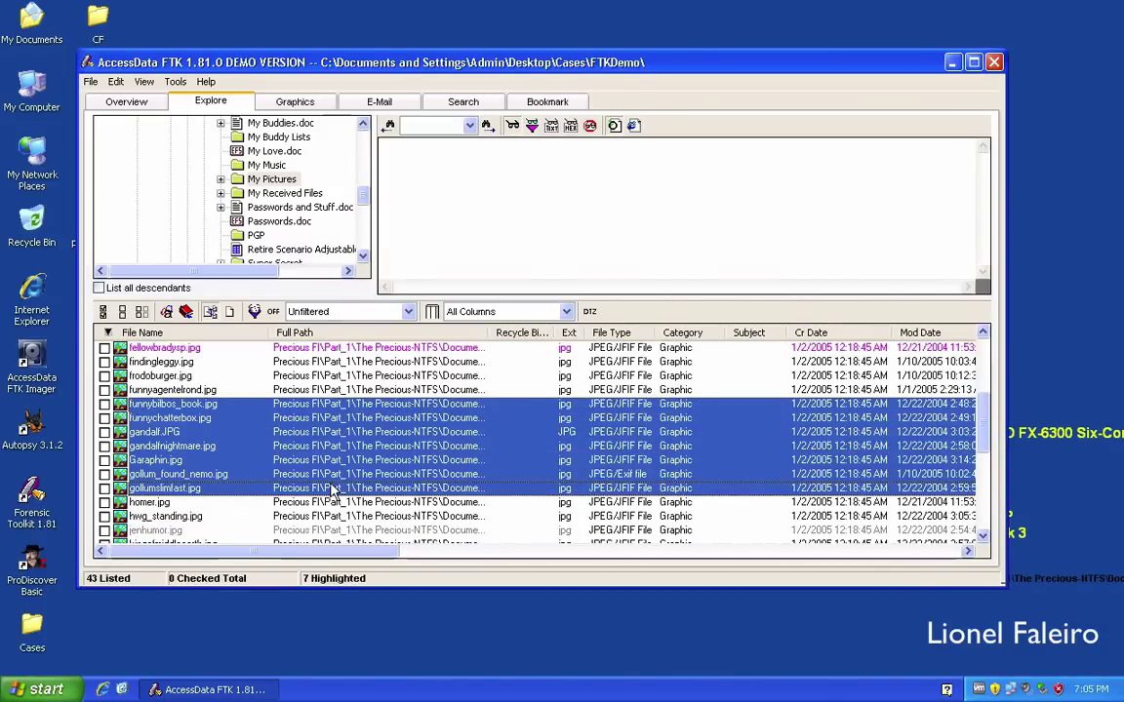
right_click(266, 440)
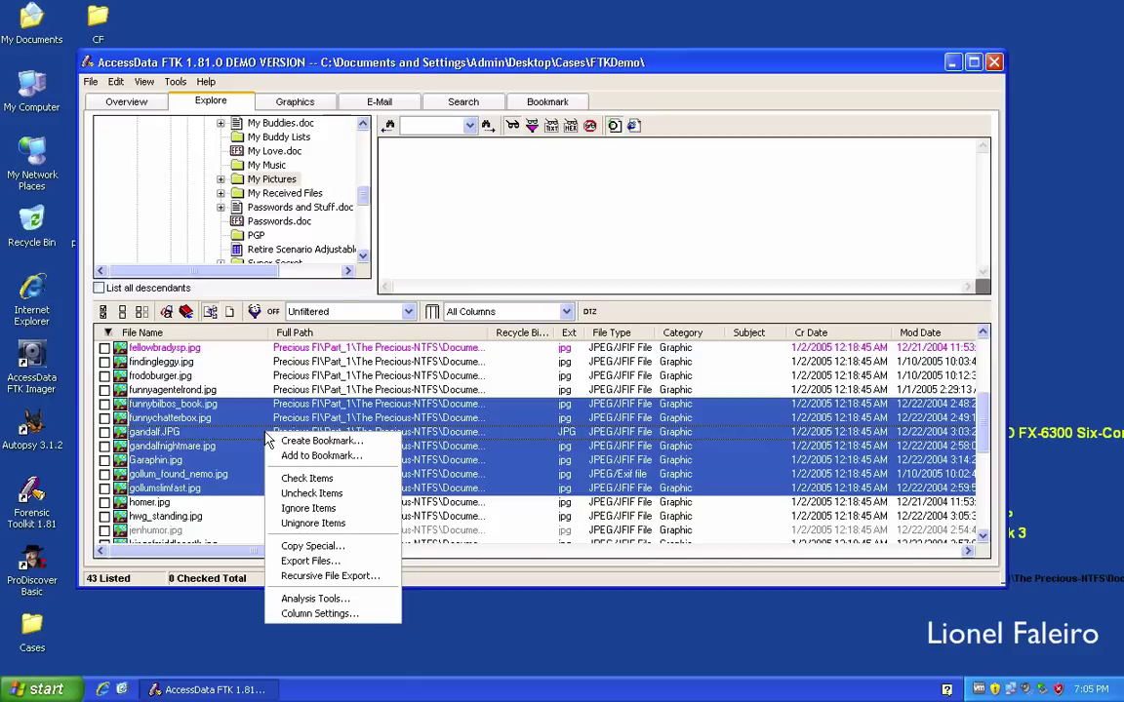
left_click(325, 456)
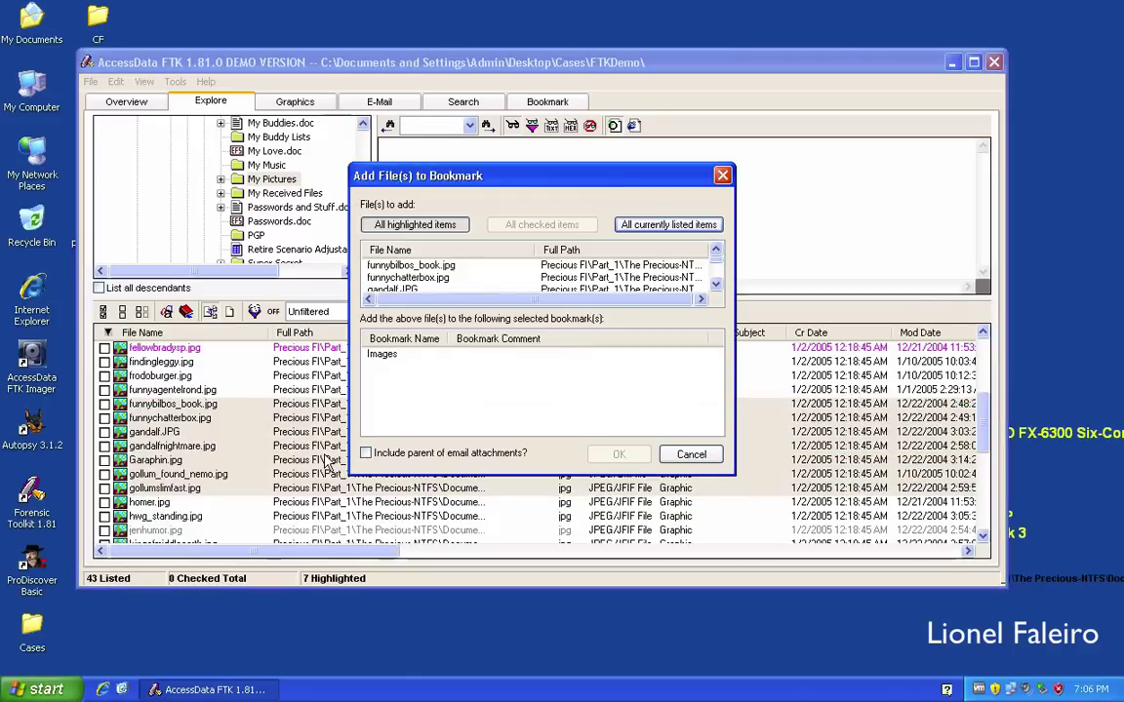
left_click(716, 284)
left_click(716, 284)
left_click(716, 284)
left_click(716, 284)
left_click(716, 284)
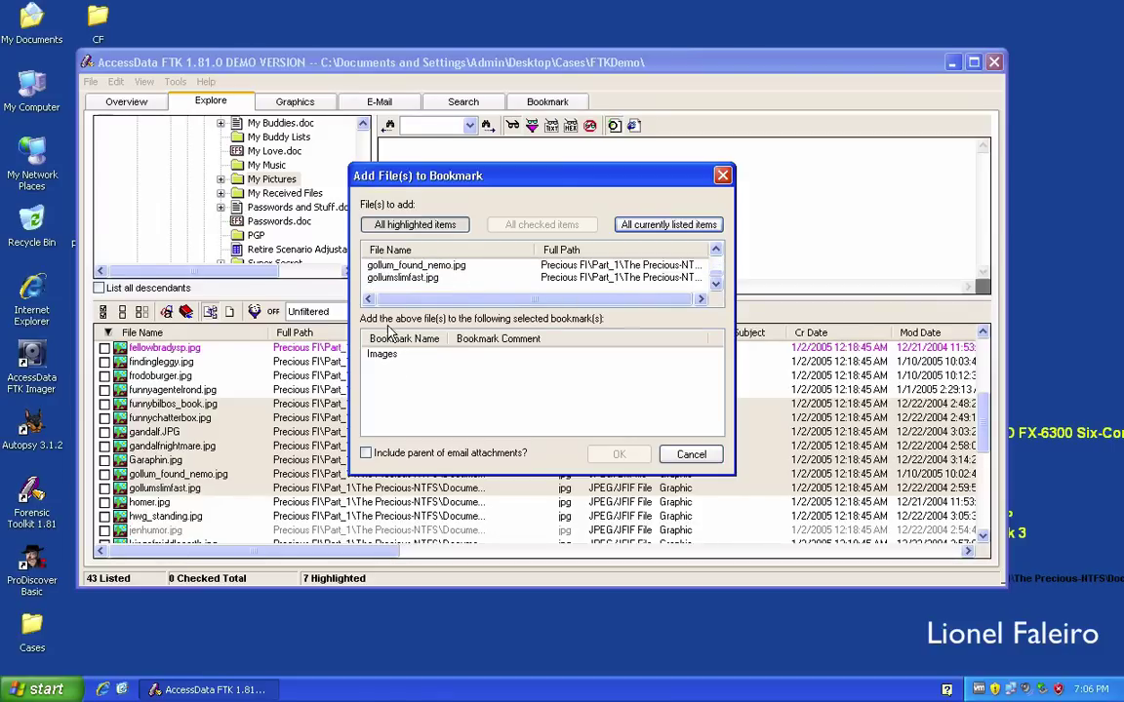
left_click(383, 356)
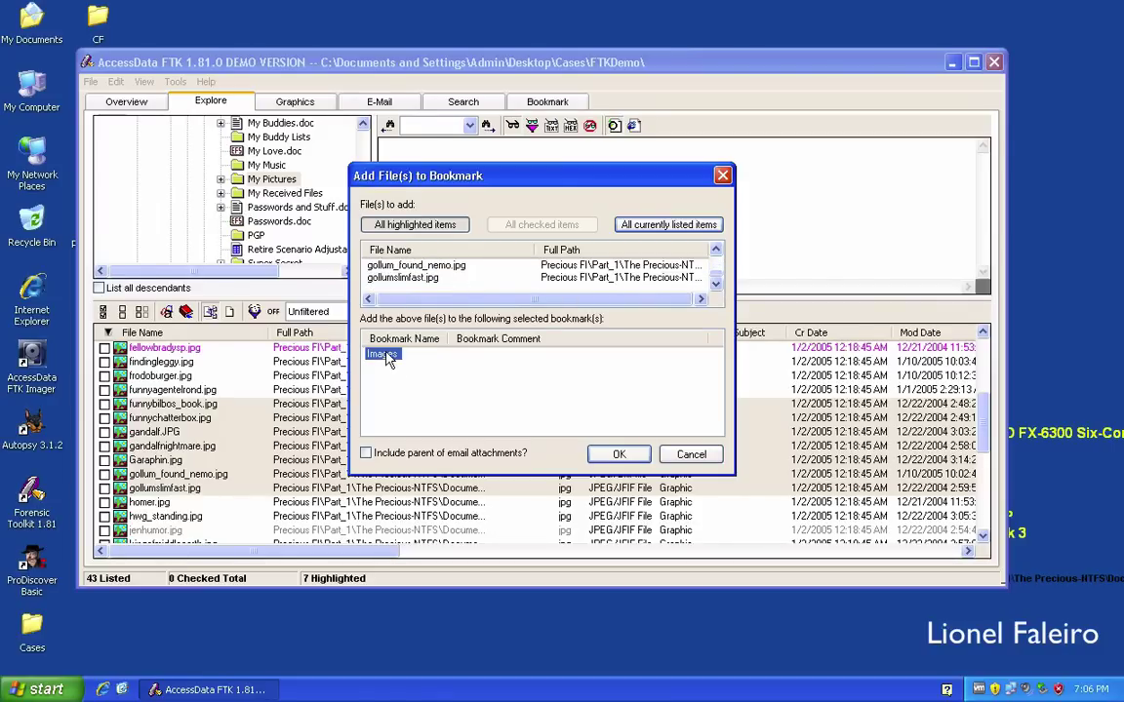
left_click(617, 454)
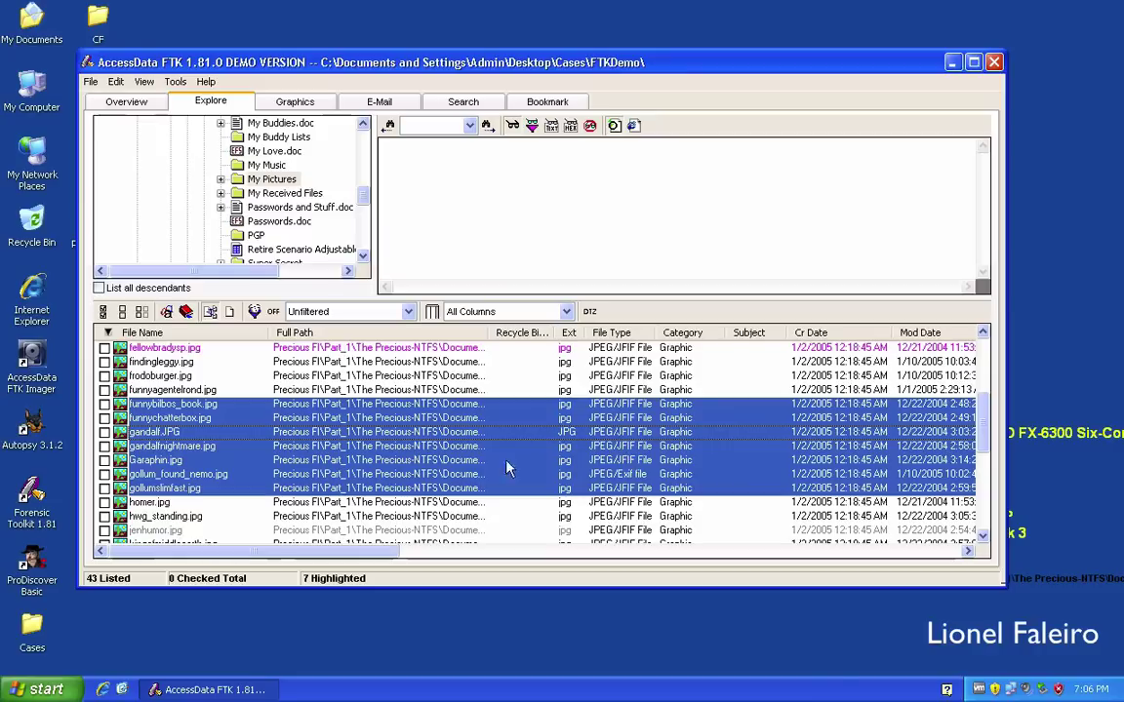
Export frodoburger.jpg to the Desktop folder and minimise FTK to reveal the desktop.
left_click(399, 377)
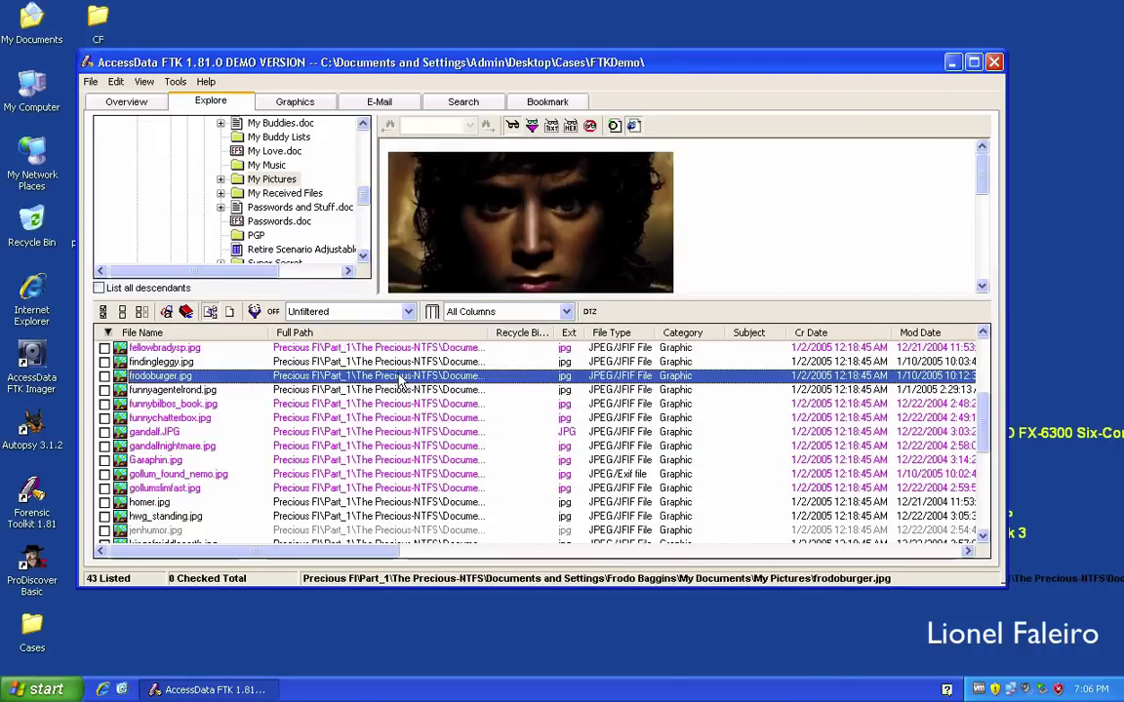
right_click(399, 379)
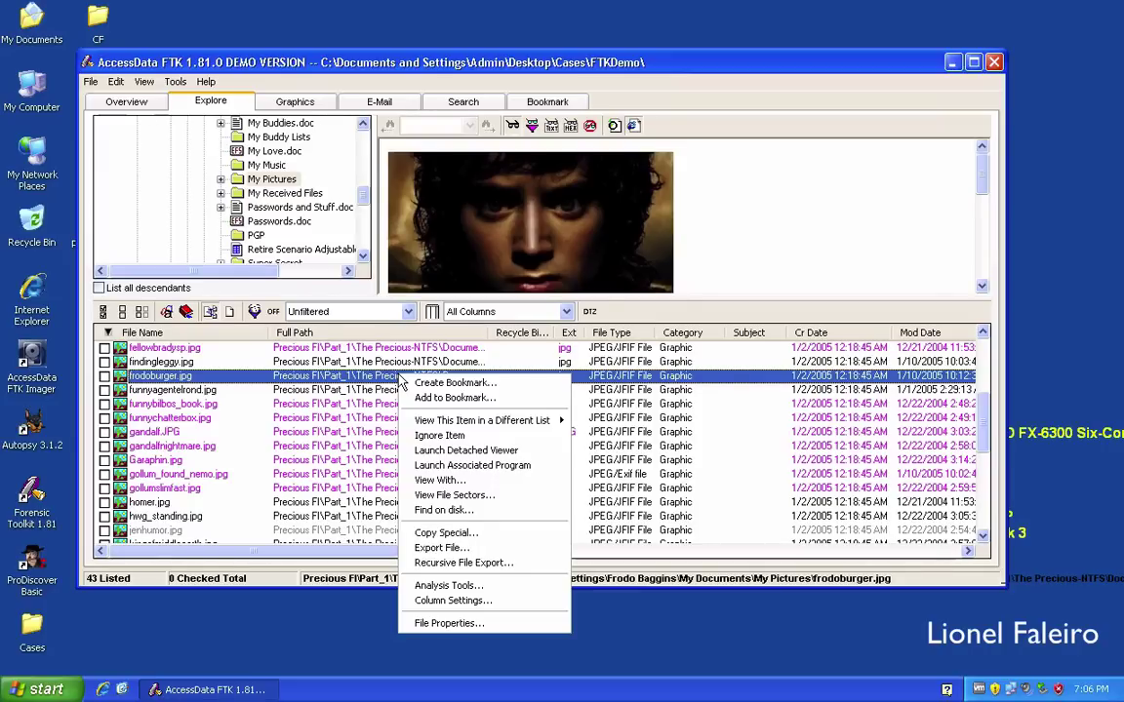
left_click(439, 547)
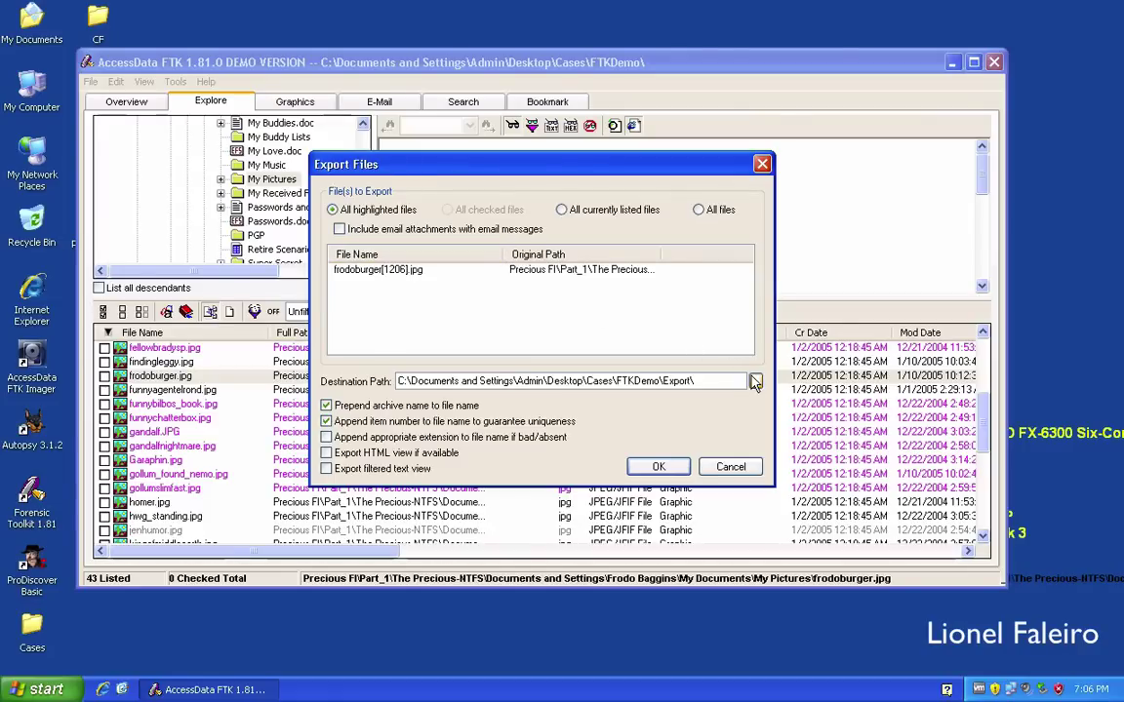
left_click(755, 380)
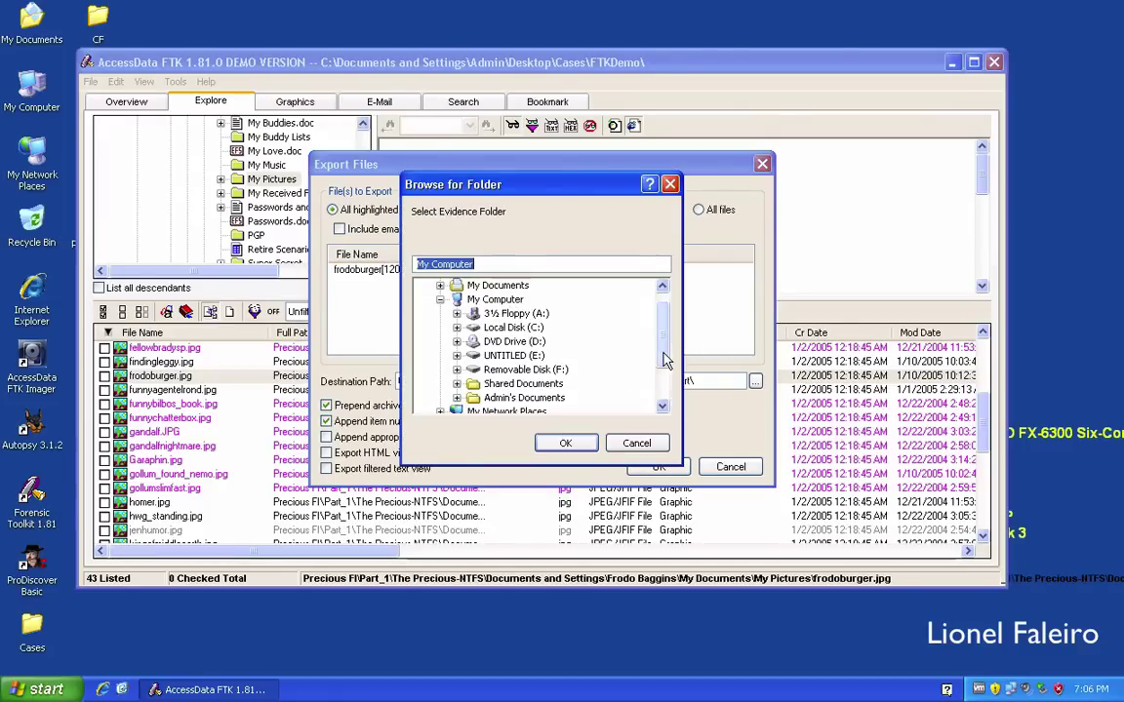
scroll(597, 312, "up", 1)
left_click(451, 285)
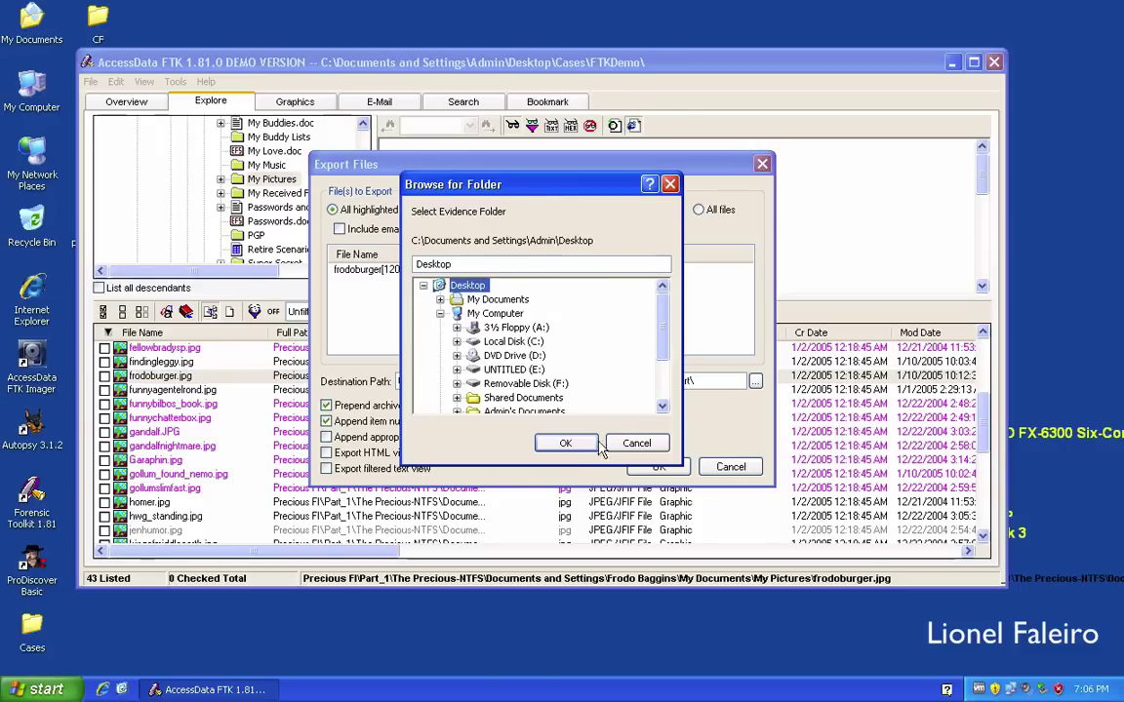
left_click(566, 443)
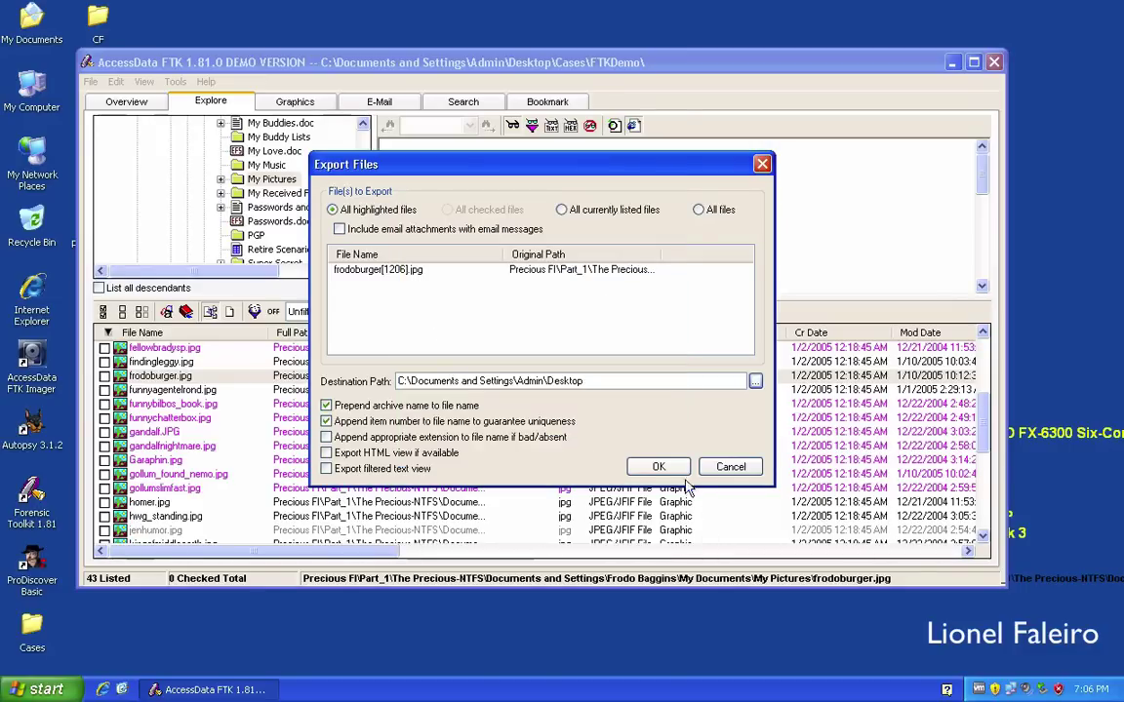
left_click(659, 467)
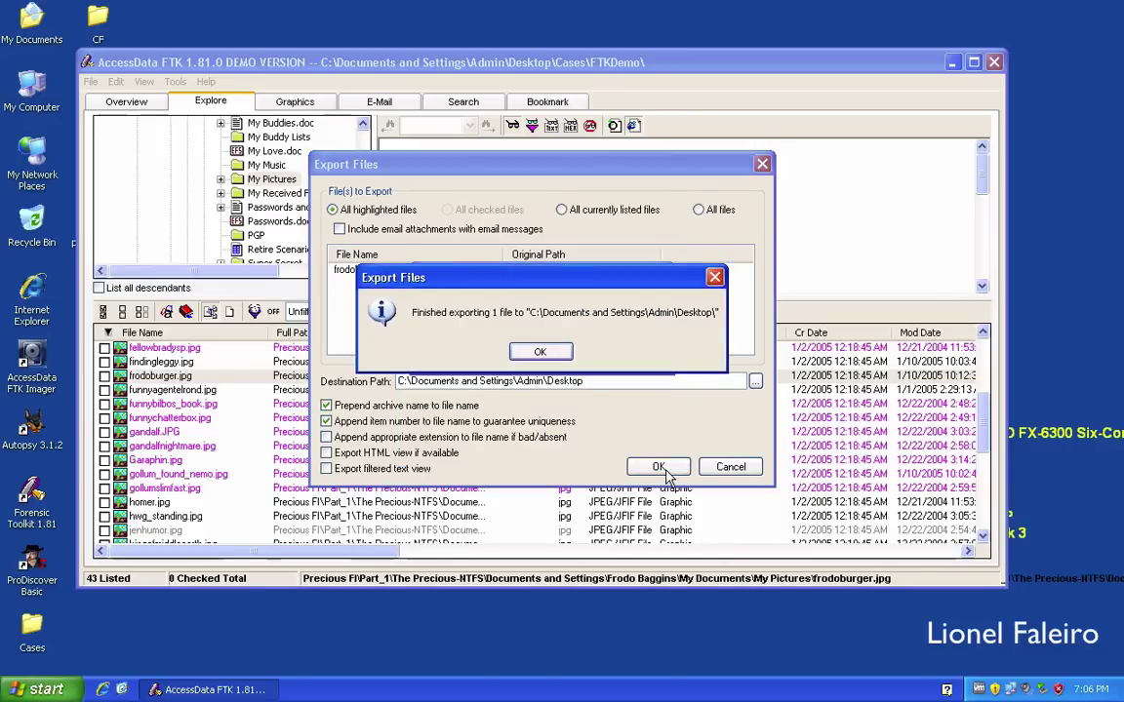
left_click(540, 351)
left_click(231, 691)
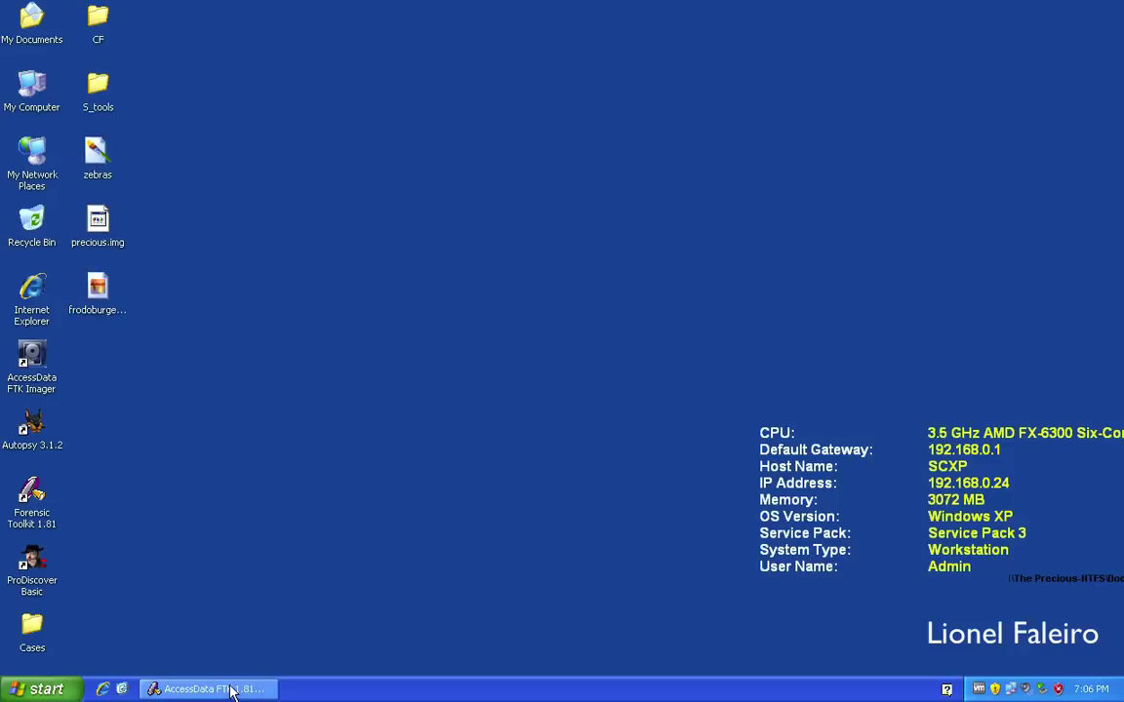
View the exported frodoburger[1206] picture in Picture and Fax Viewer, then return to FTK.
double_click(98, 288)
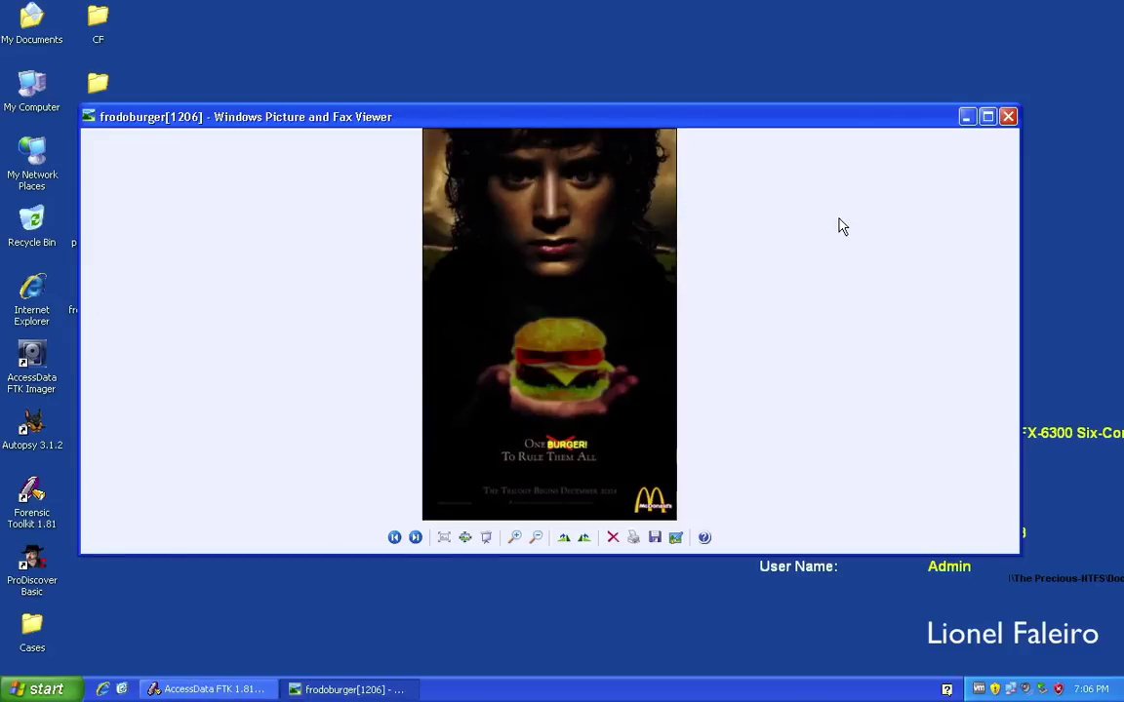
left_click(1008, 118)
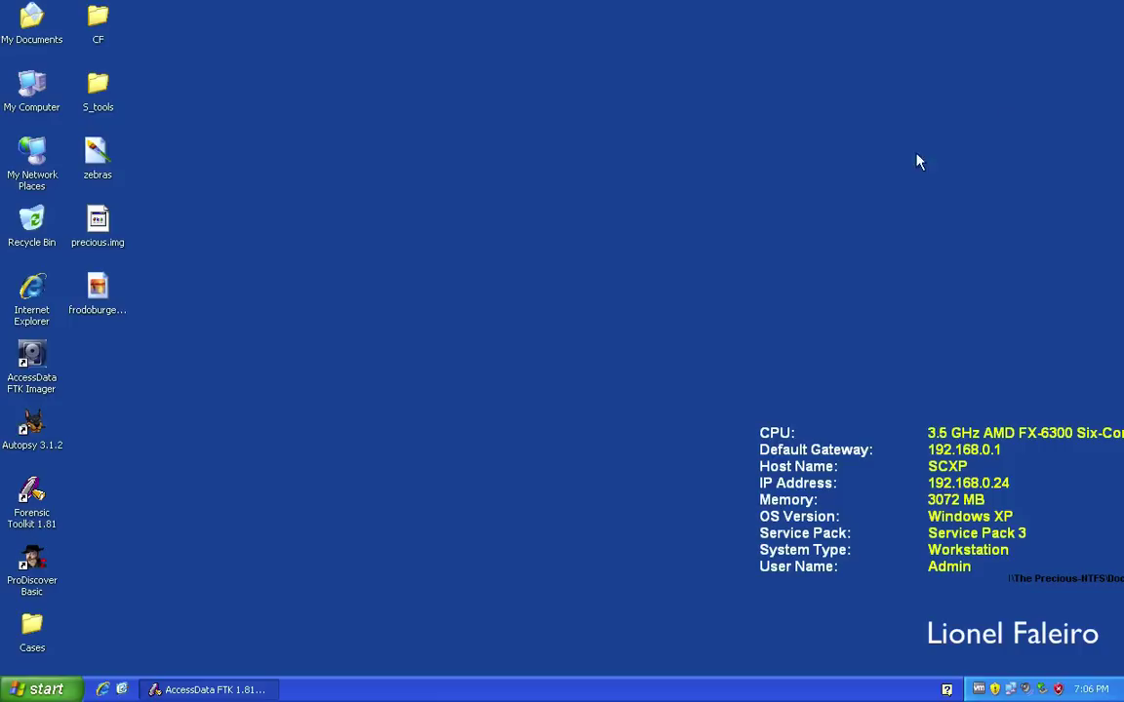
left_click(208, 690)
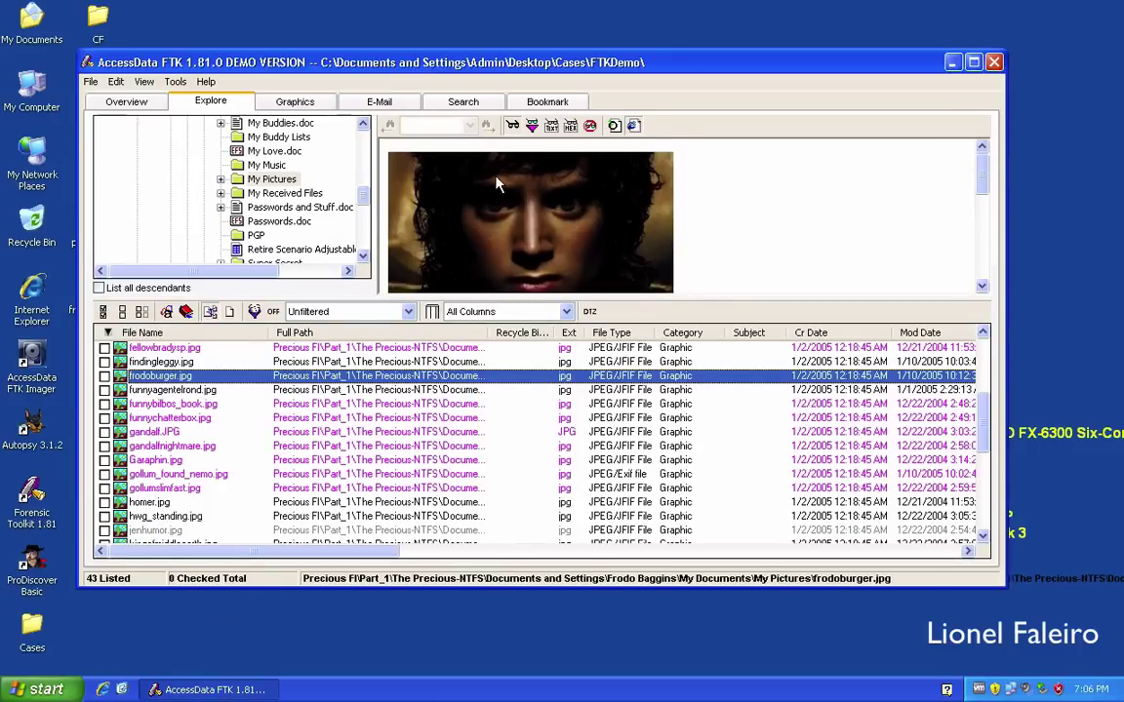
right_click(306, 384)
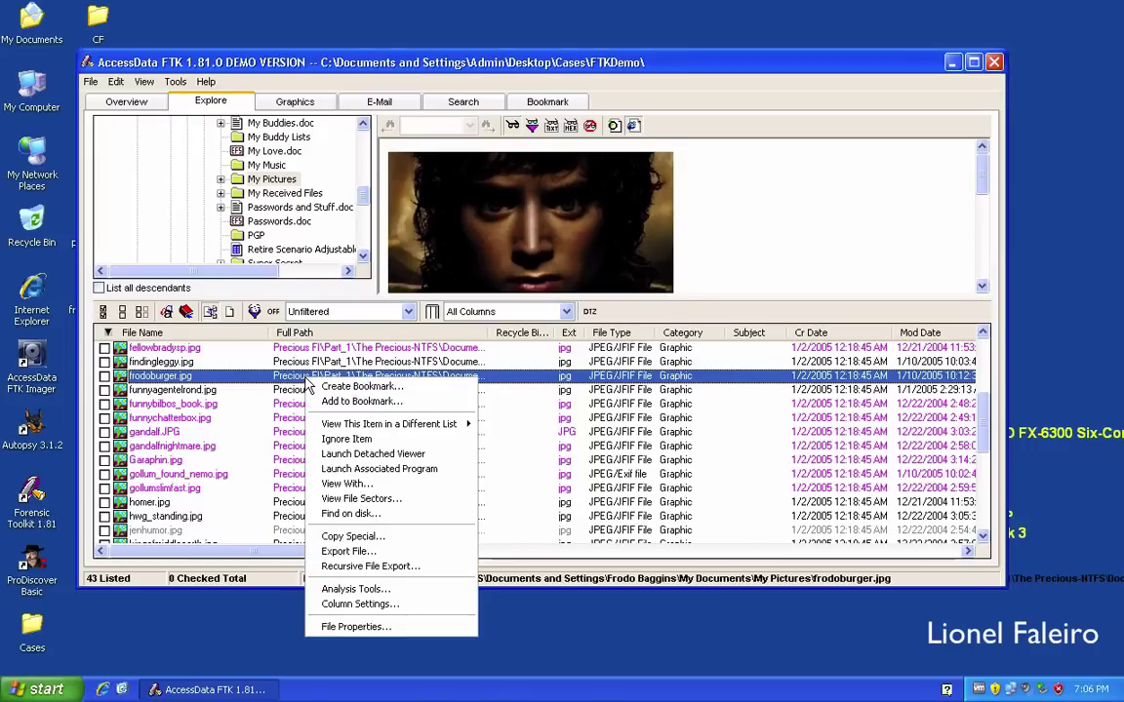
left_click(366, 472)
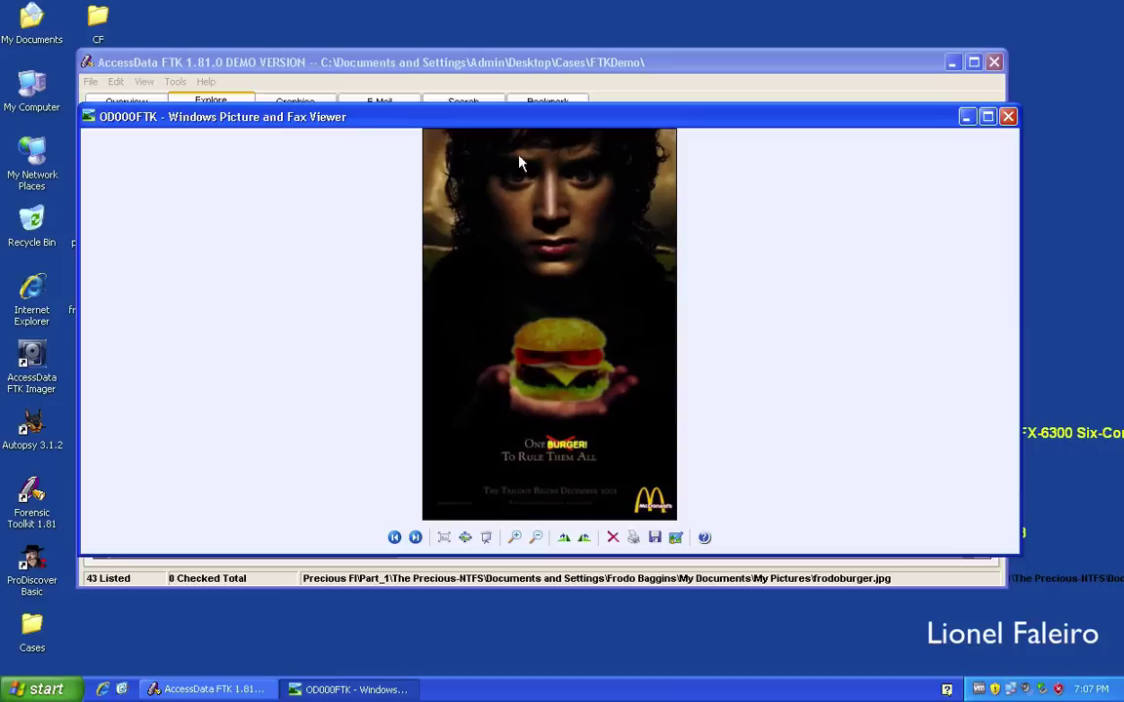
left_click(1008, 116)
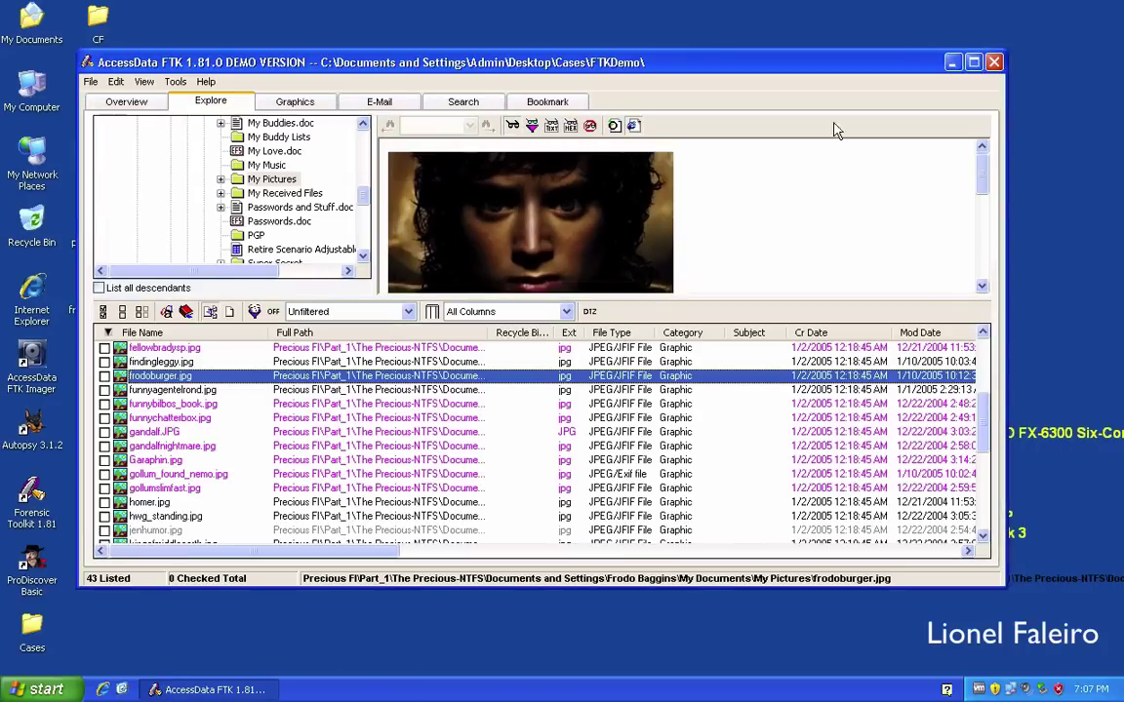
In the Graphics tab, expand Documents and Settings, the user's profile, and My Documents.
left_click(295, 103)
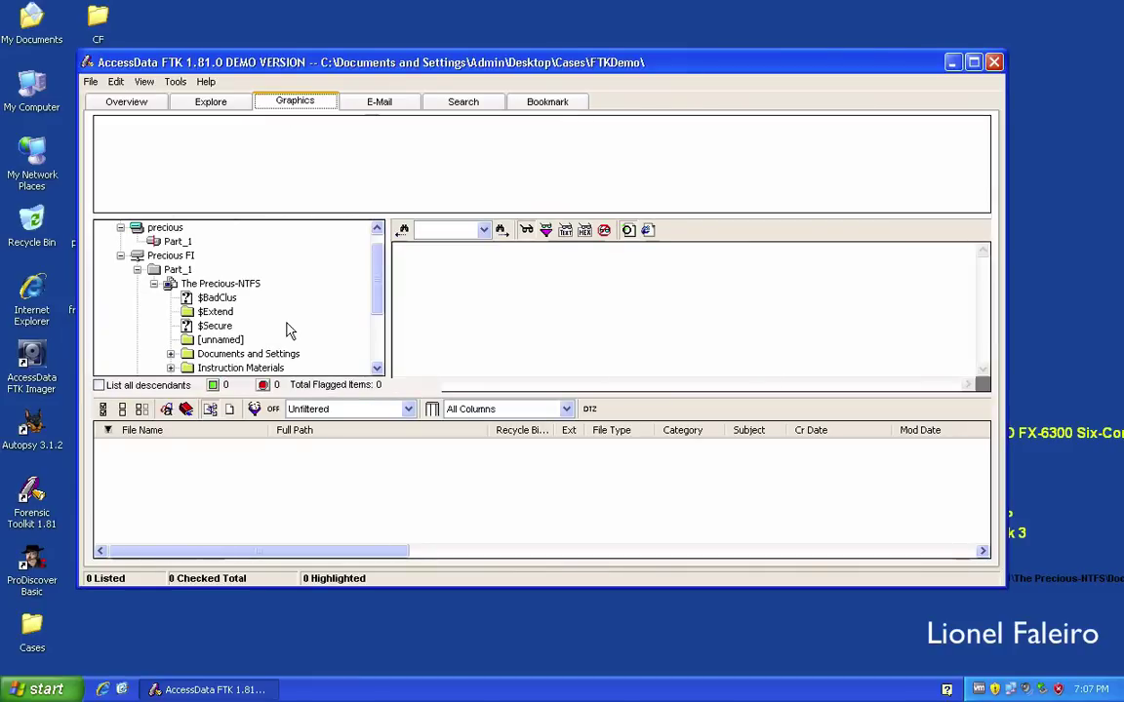
left_click_drag(378, 295, 380, 316)
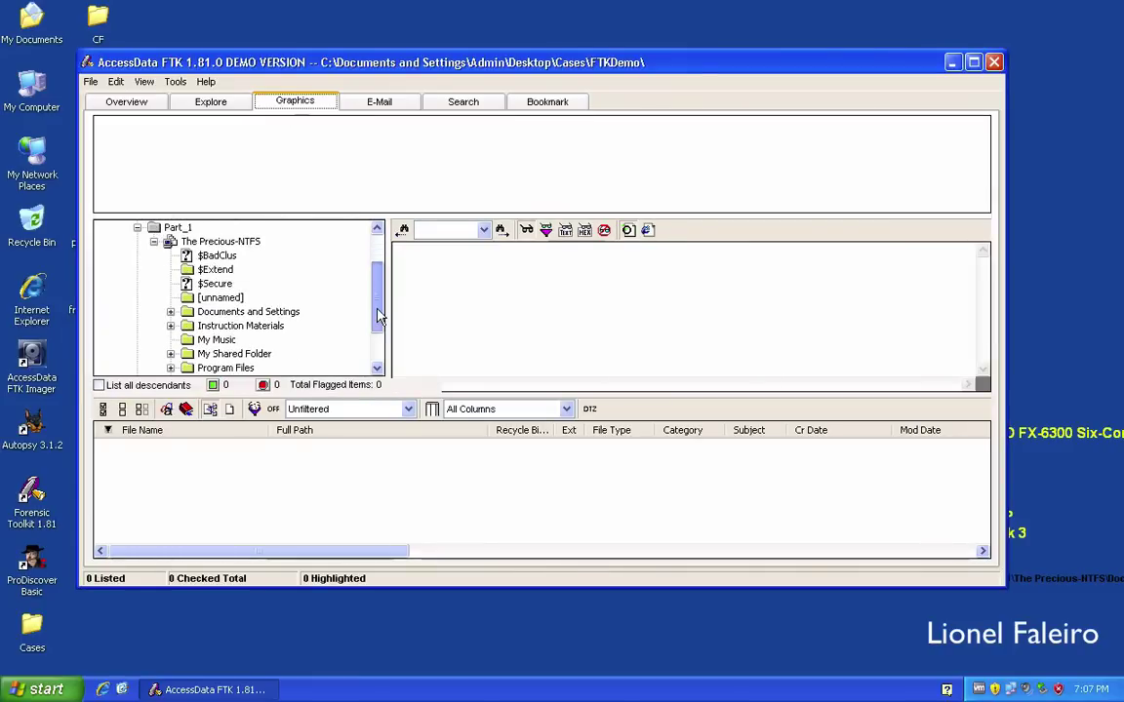
left_click(171, 311)
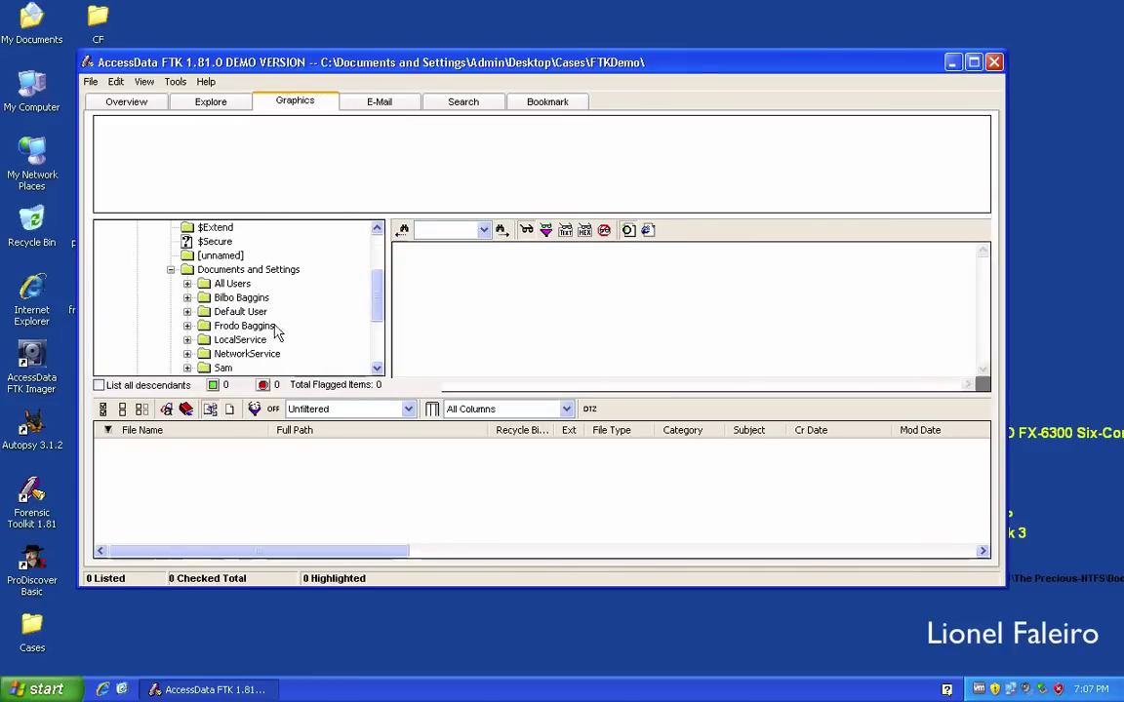
left_click(187, 326)
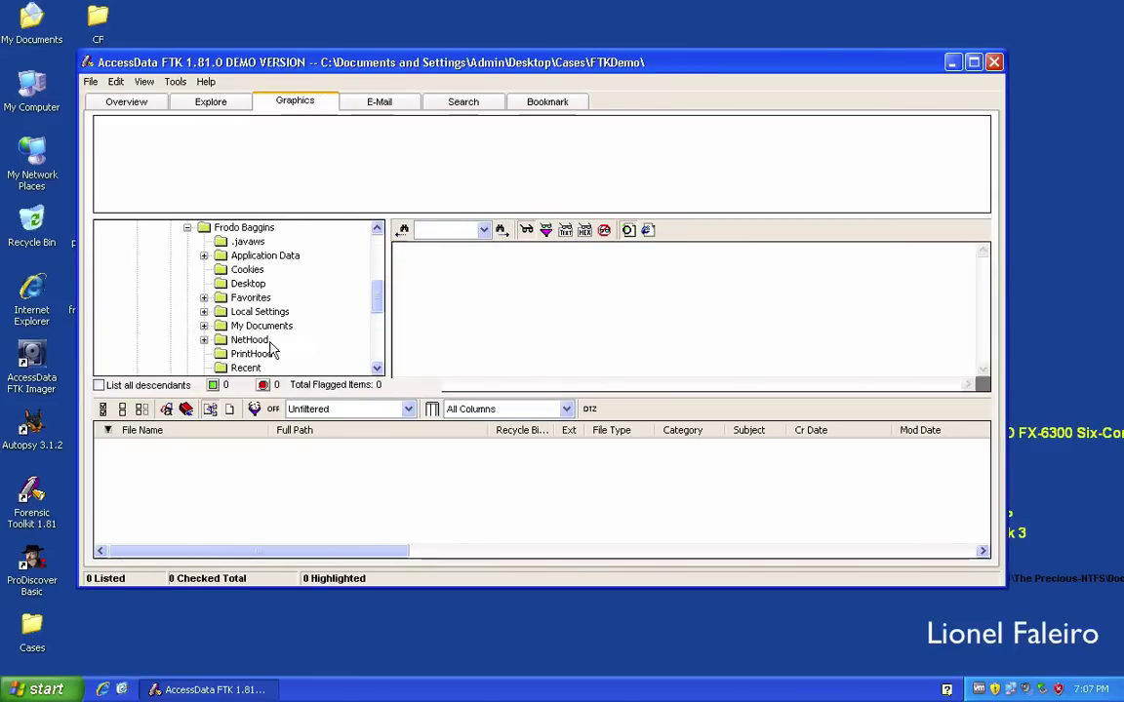
left_click(204, 326)
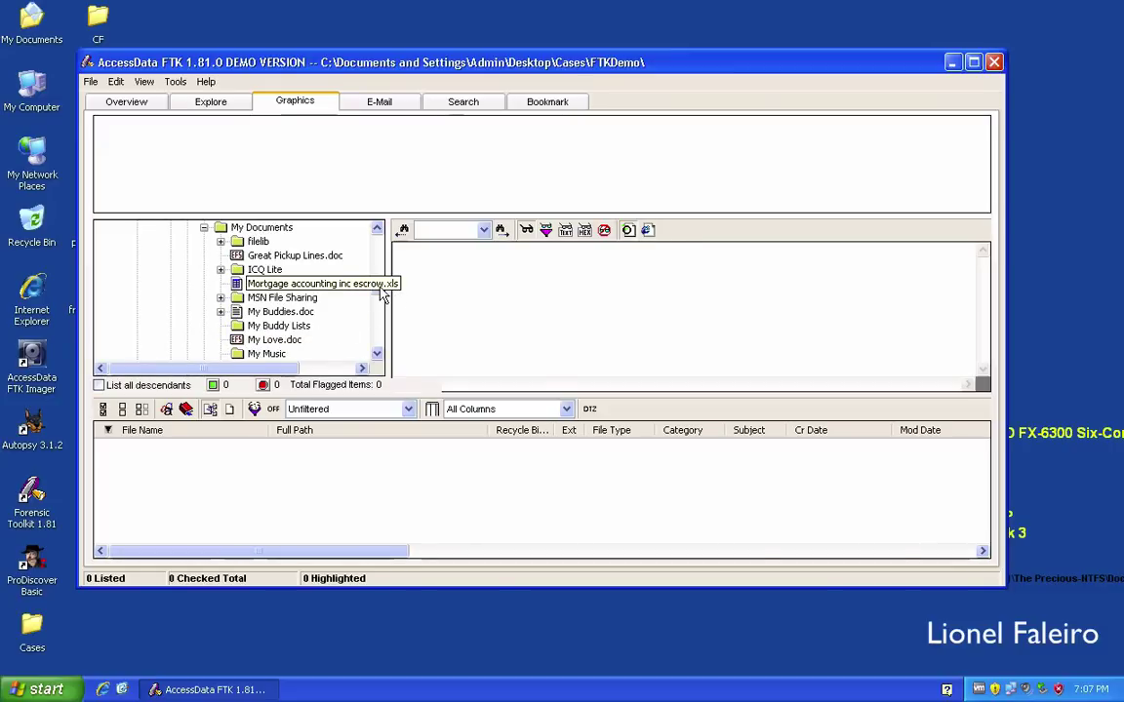
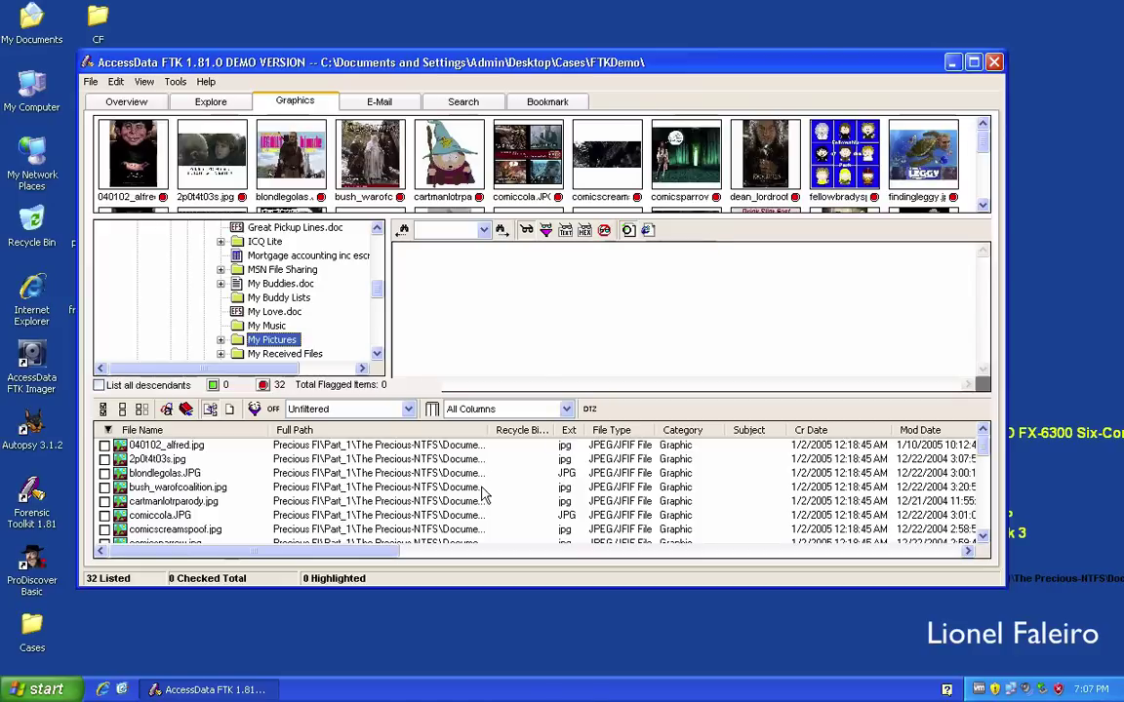
Preview cartmanlotrparody.jpg in the Graphics list, then switch to the E-Mail view.
scroll(426, 478, "down", 3)
left_click(426, 502)
scroll(426, 505, "down", 3)
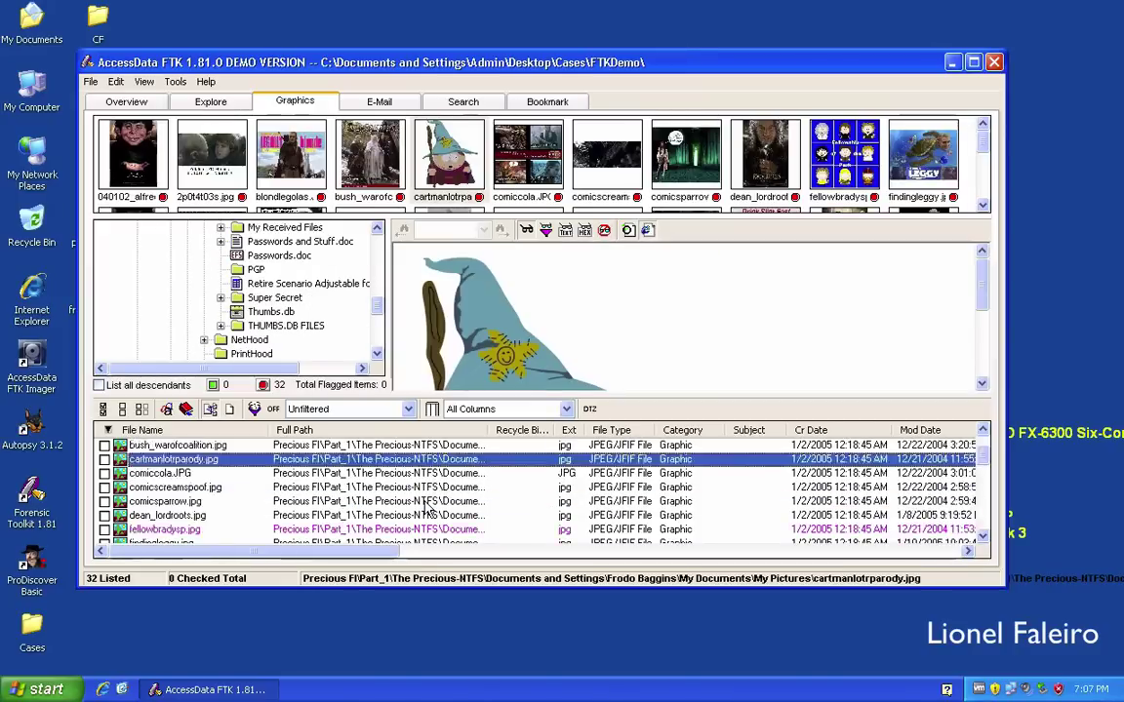
scroll(426, 506, "up", 3)
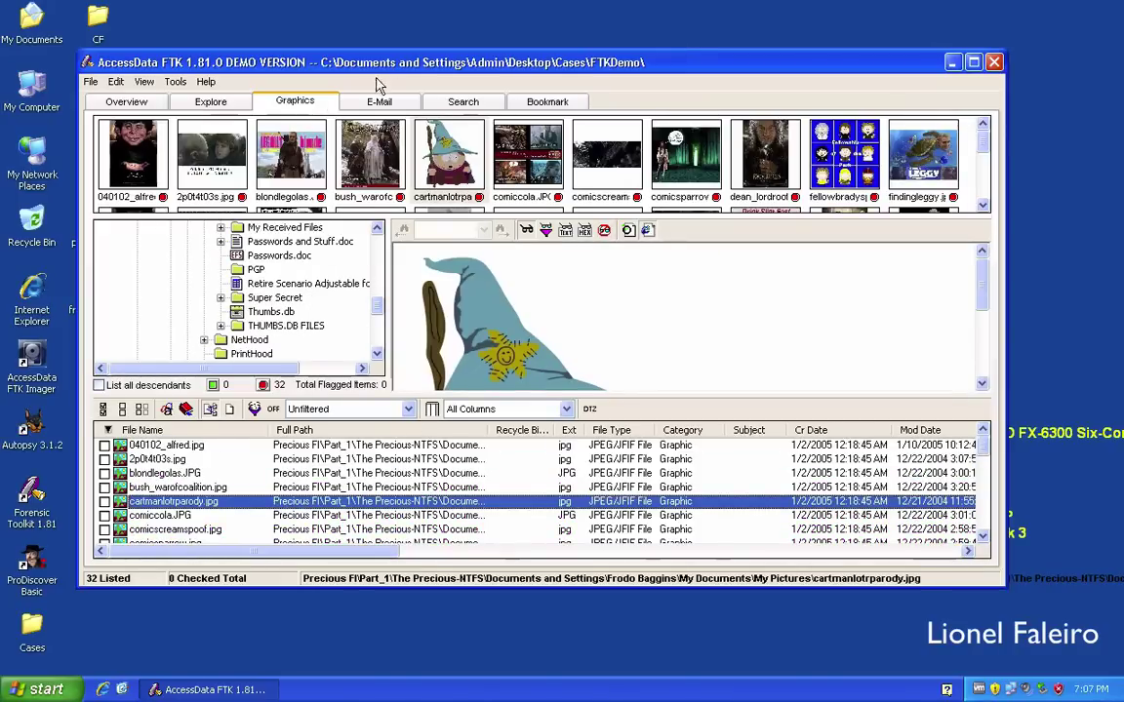
left_click(380, 102)
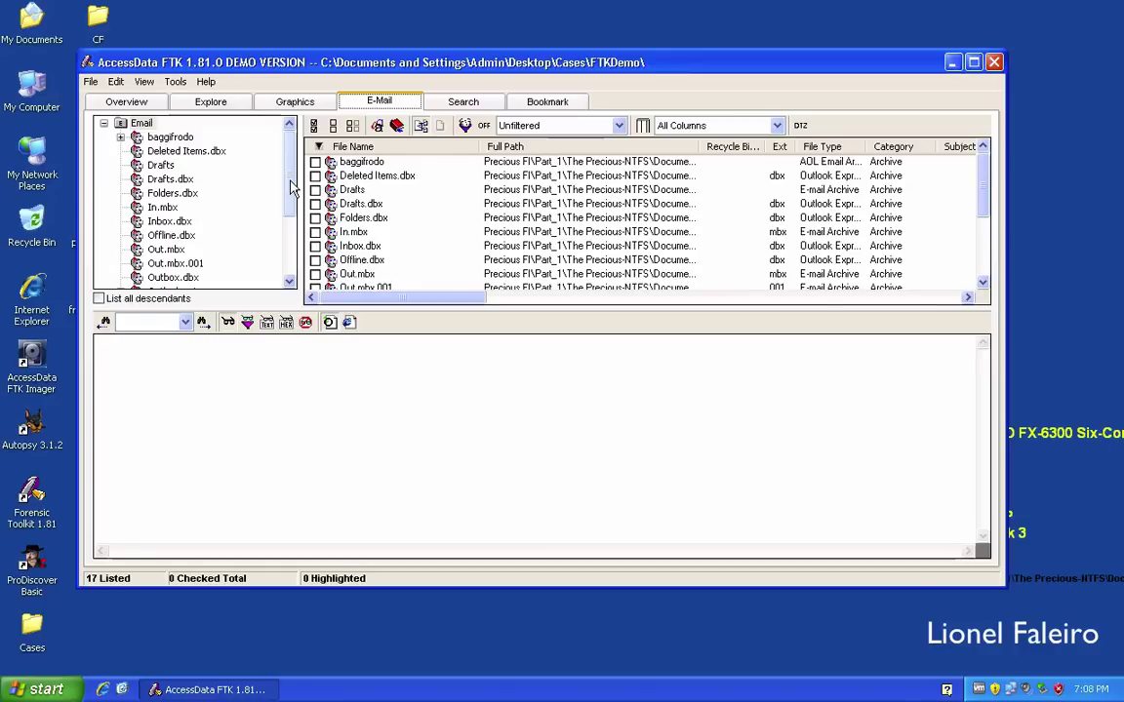
Expand Outlook.pst through Personal Folders and Top of Personal Folders to list the Inbox messages.
left_click_drag(290, 185, 292, 209)
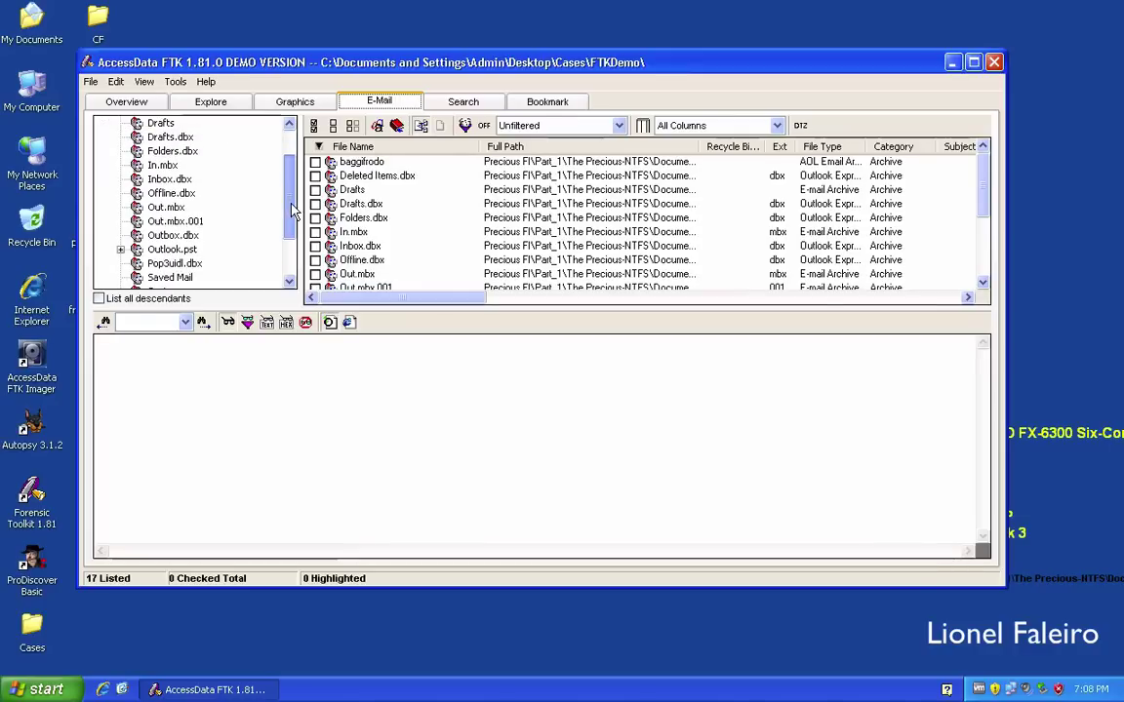
left_click(157, 252)
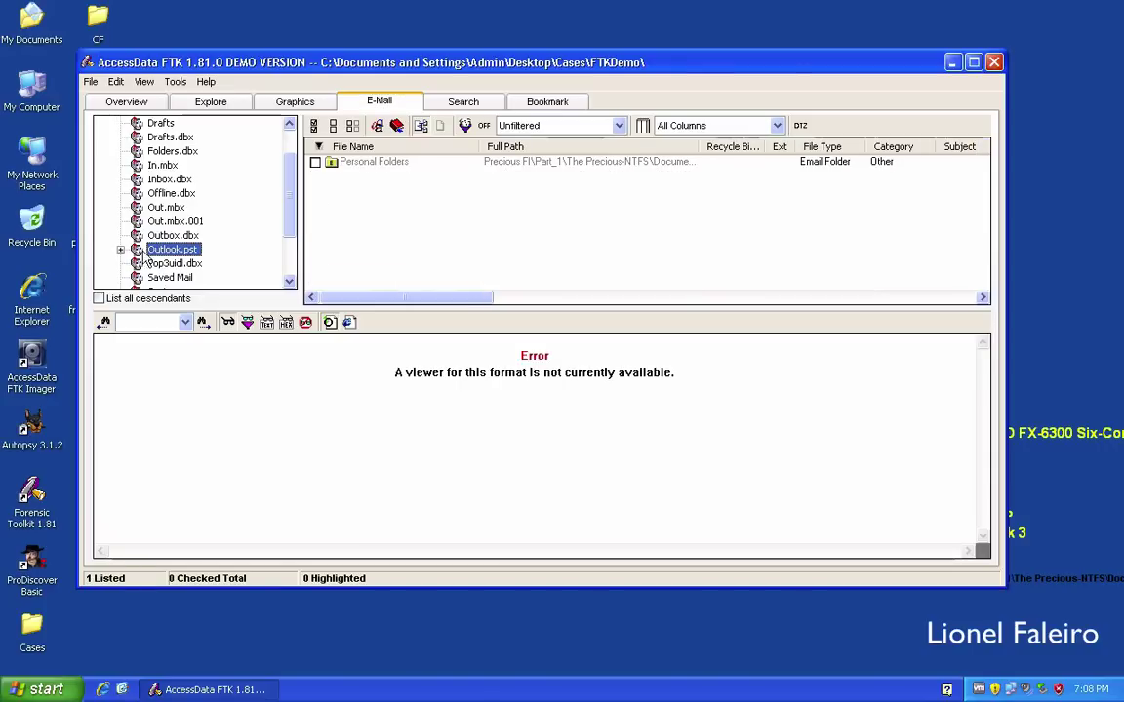
left_click(120, 249)
left_click(161, 264)
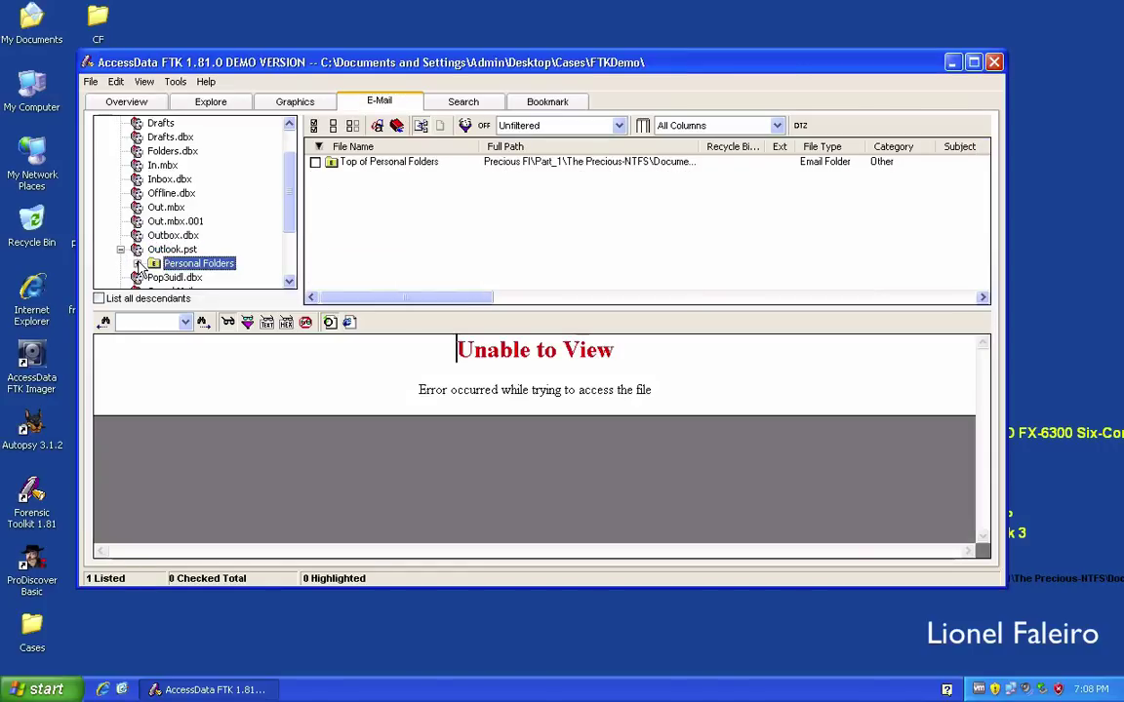
left_click(137, 263)
left_click(154, 265)
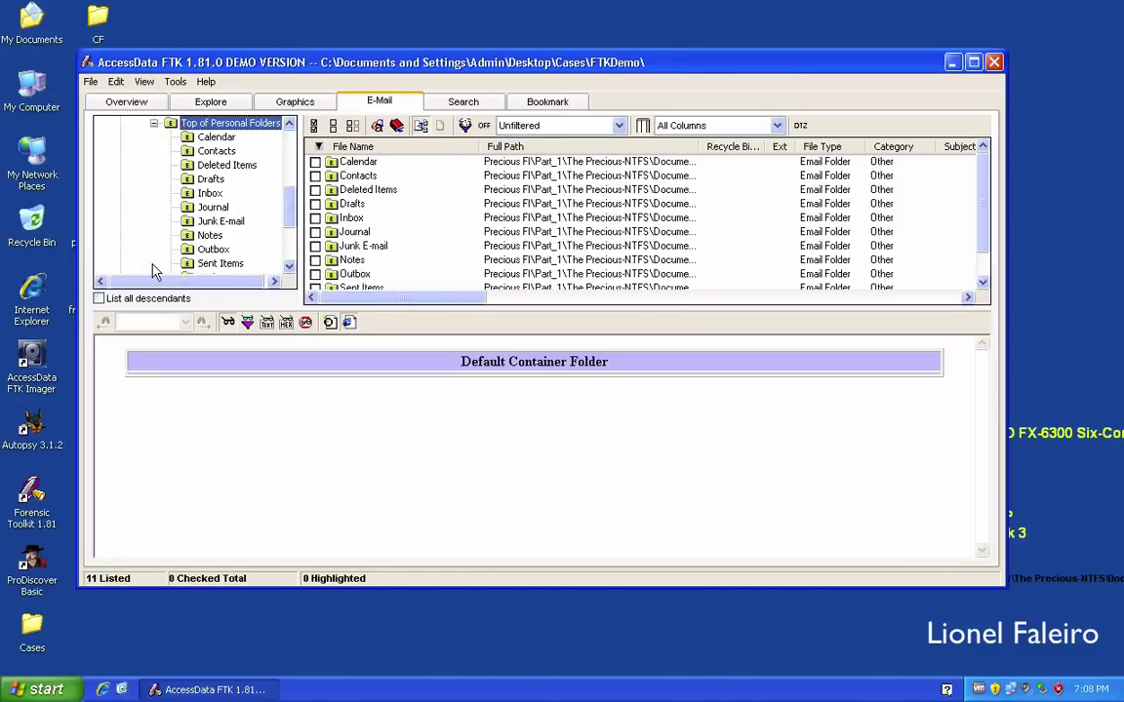
left_click(210, 194)
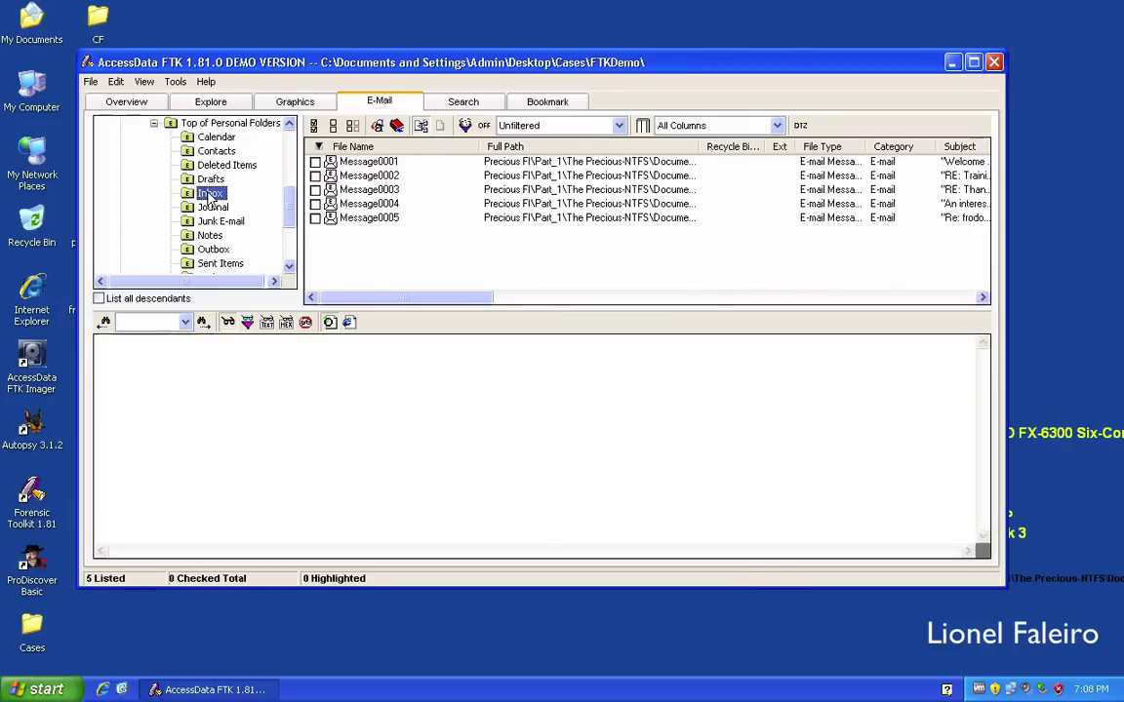
Read Message0004 from the Inbox, the one about an Eric Clapton article.
left_click(376, 204)
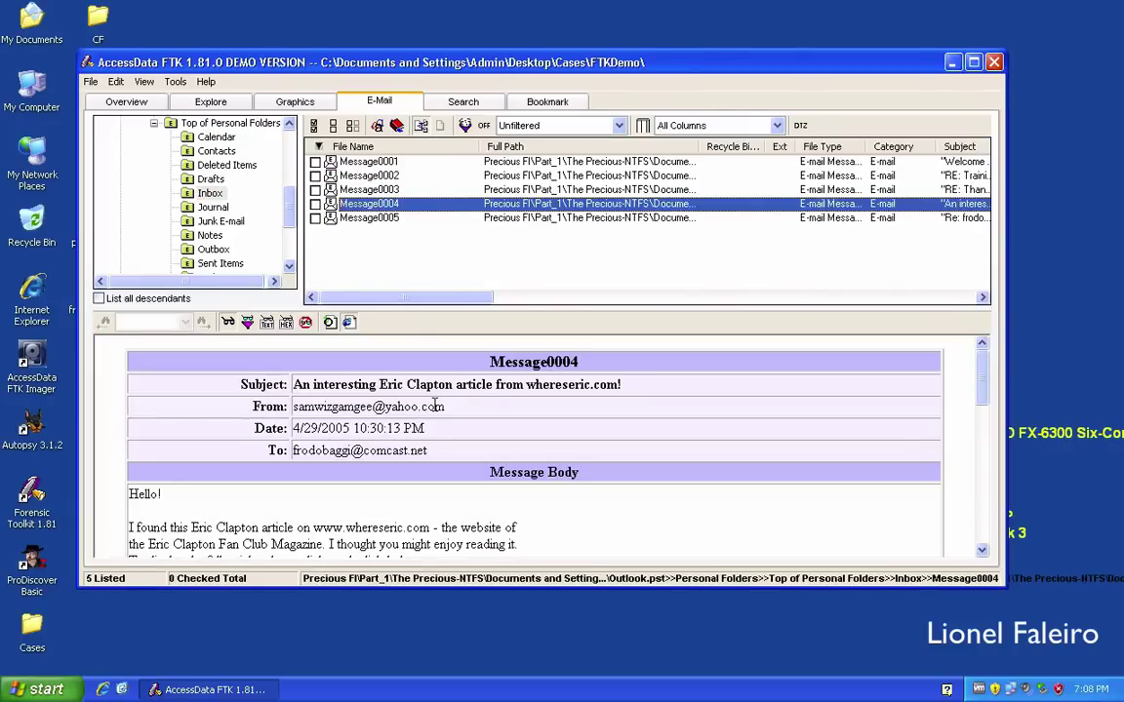
left_click(434, 406)
scroll(434, 406, "down", 5)
scroll(434, 406, "up", 5)
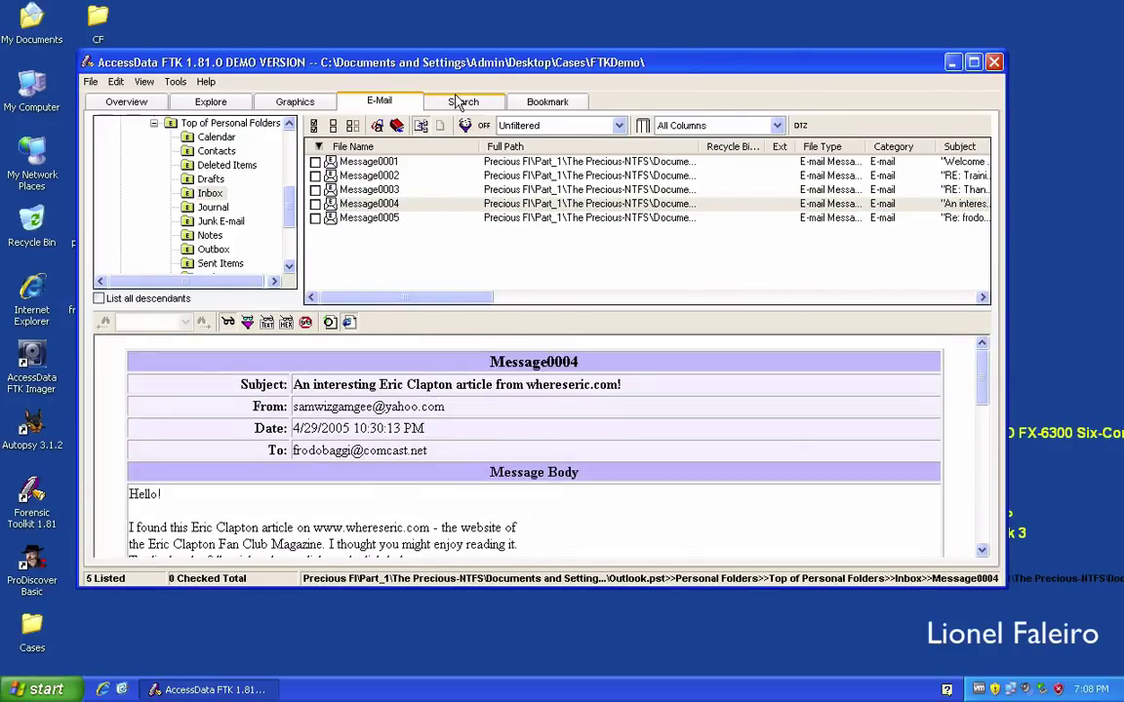
left_click(457, 103)
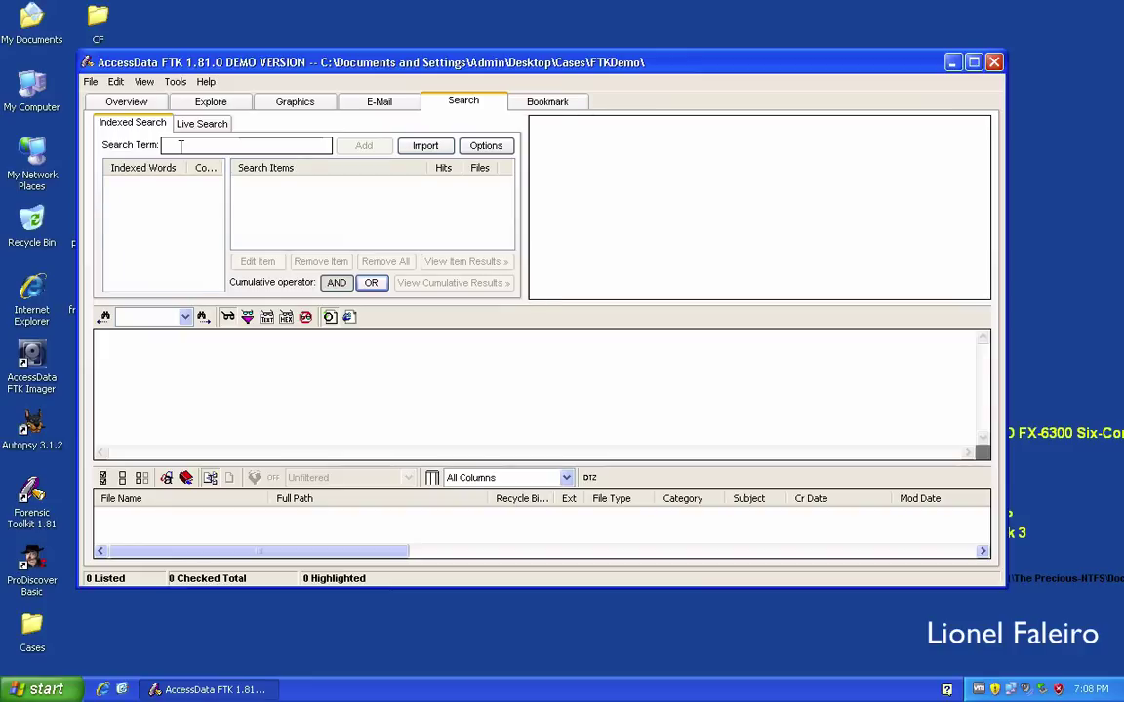
Replace the indexed search term with 'ball' and add it, giving 7 hits in 6 files.
type("frodo")
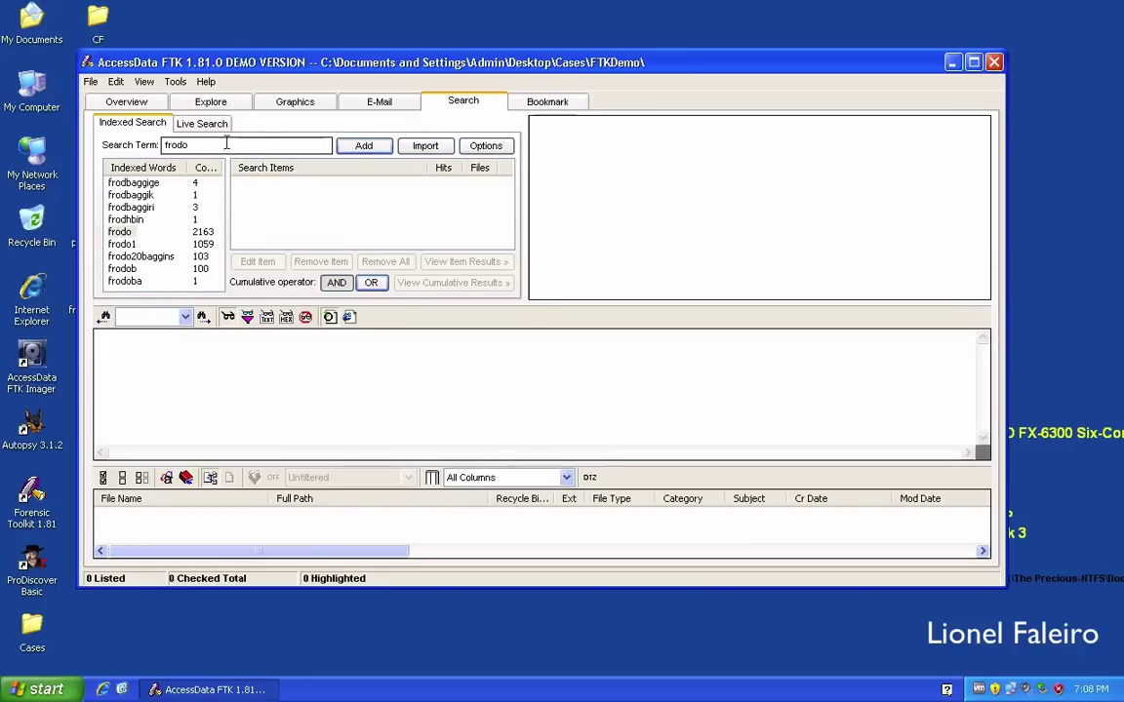
left_click_drag(227, 143, 153, 144)
type("all")
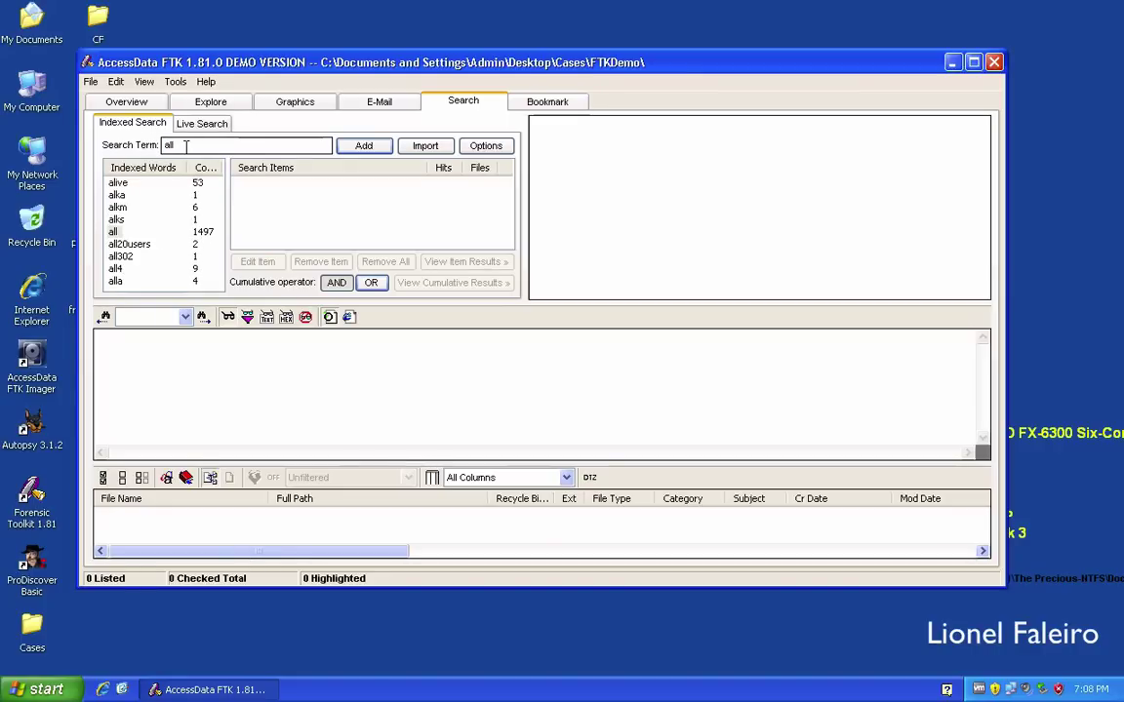
left_click(166, 145)
type("b")
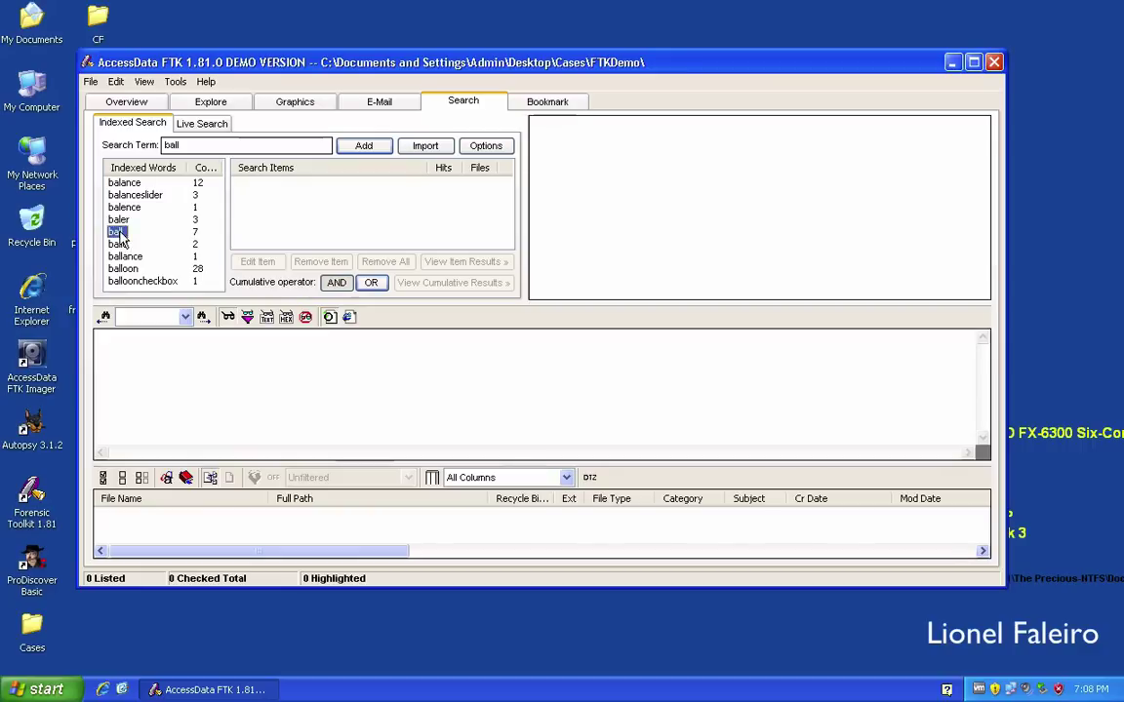
left_click(363, 146)
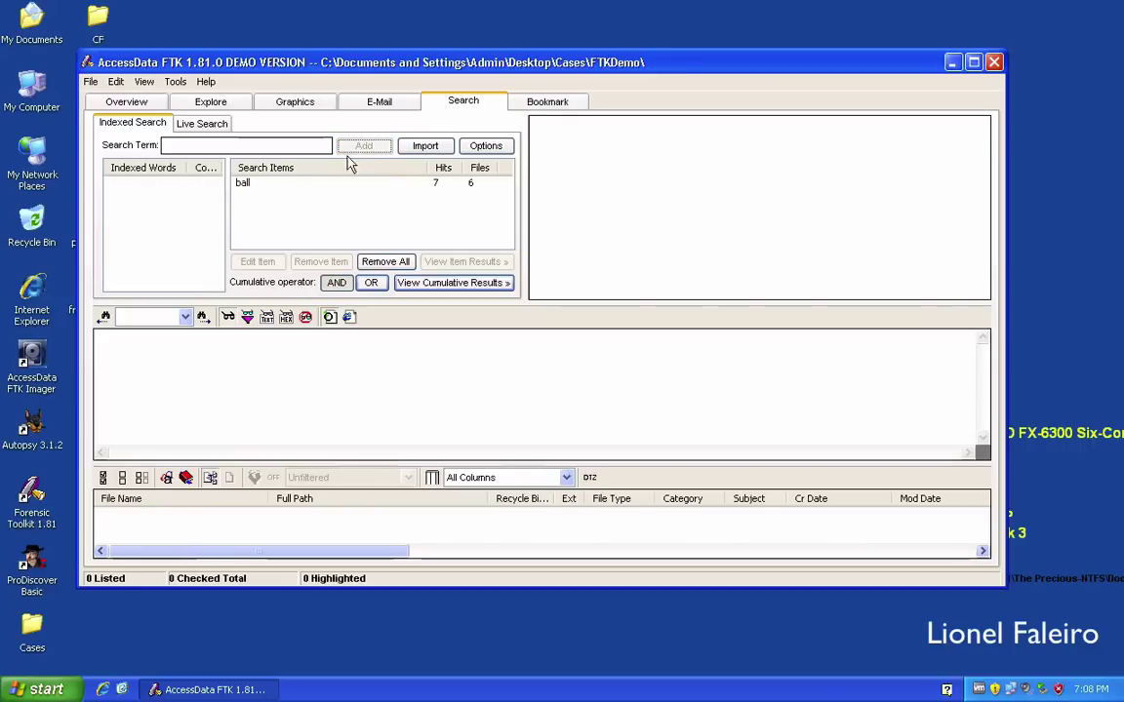
View cumulative results for 'ball' across all files and inspect the NTUSER.DAT hit.
left_click(455, 289)
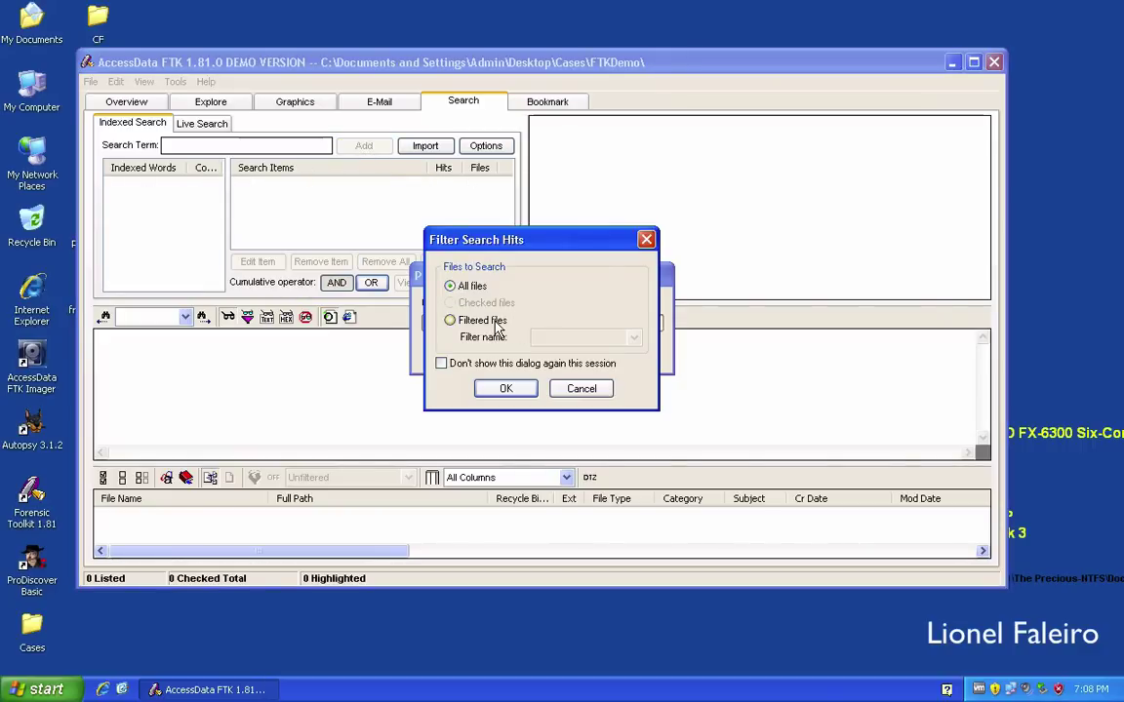
left_click(506, 388)
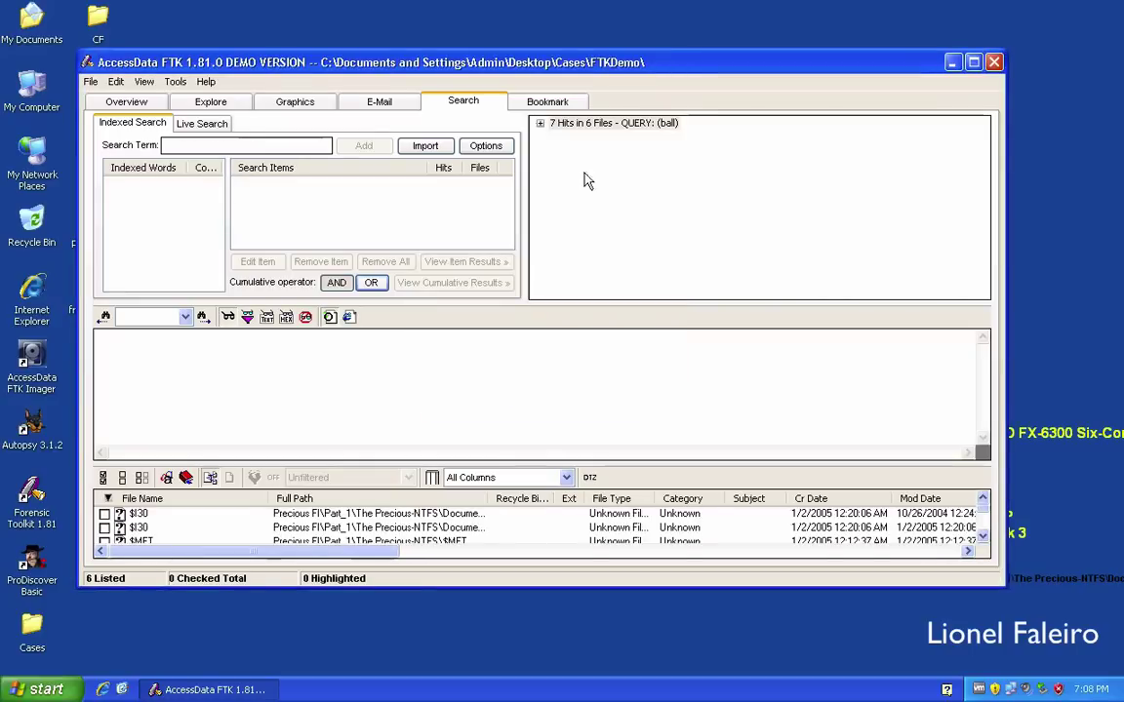
left_click(542, 124)
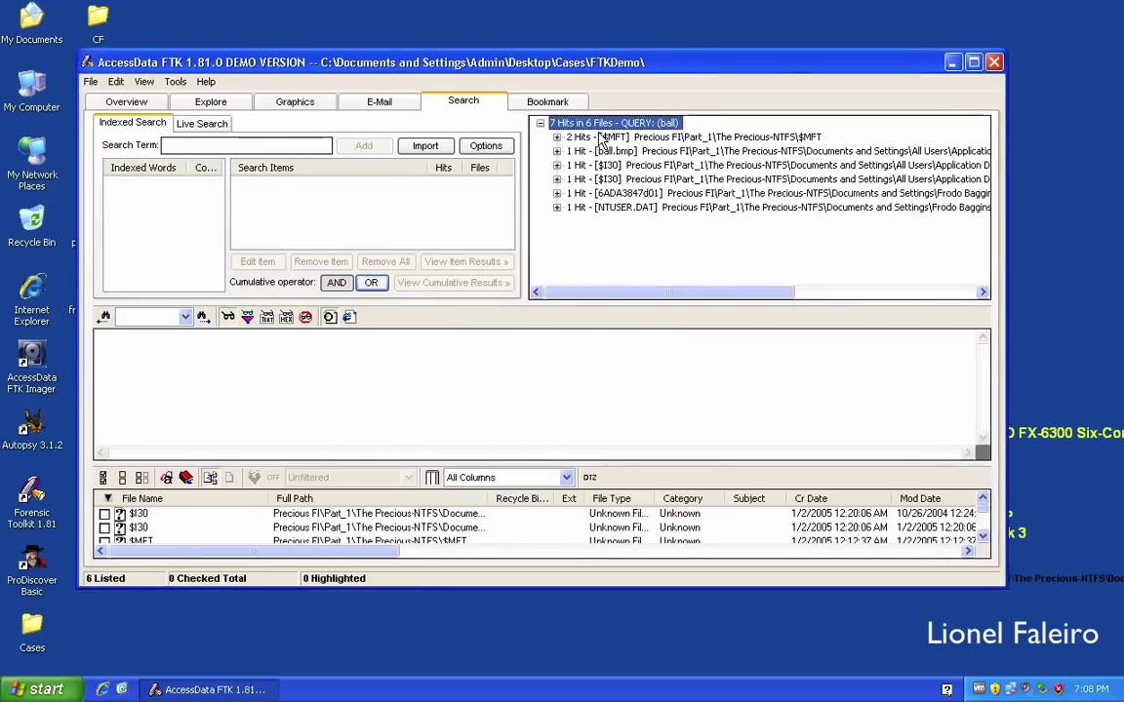
left_click(700, 208)
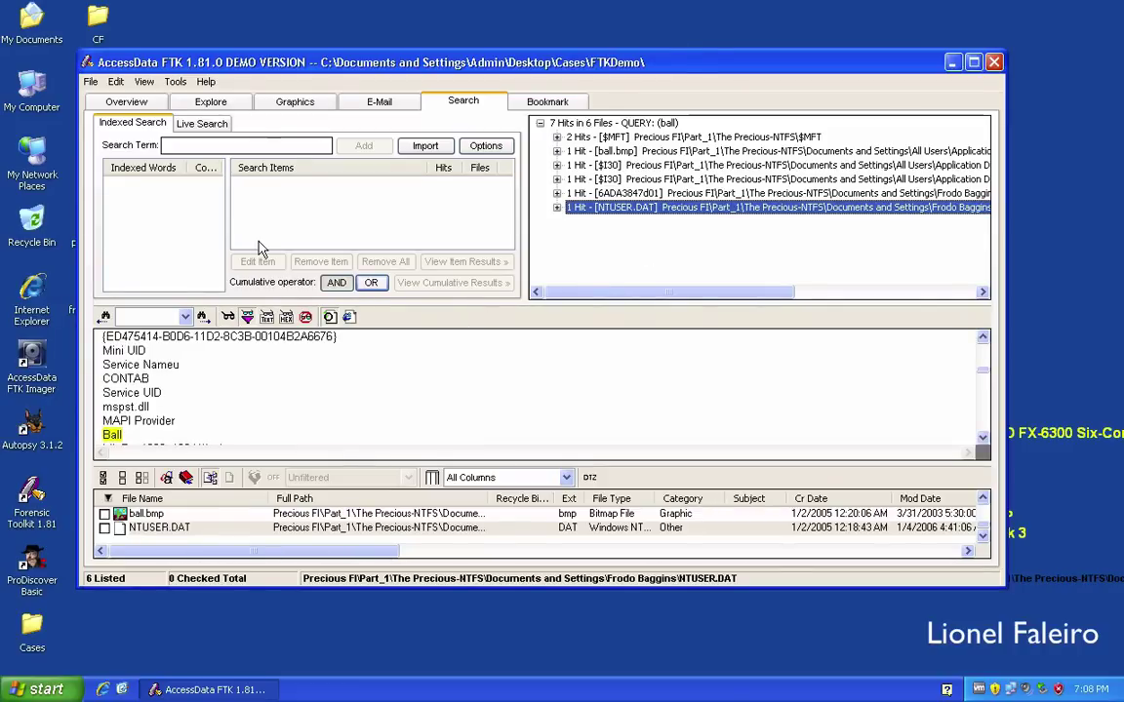
left_click(220, 124)
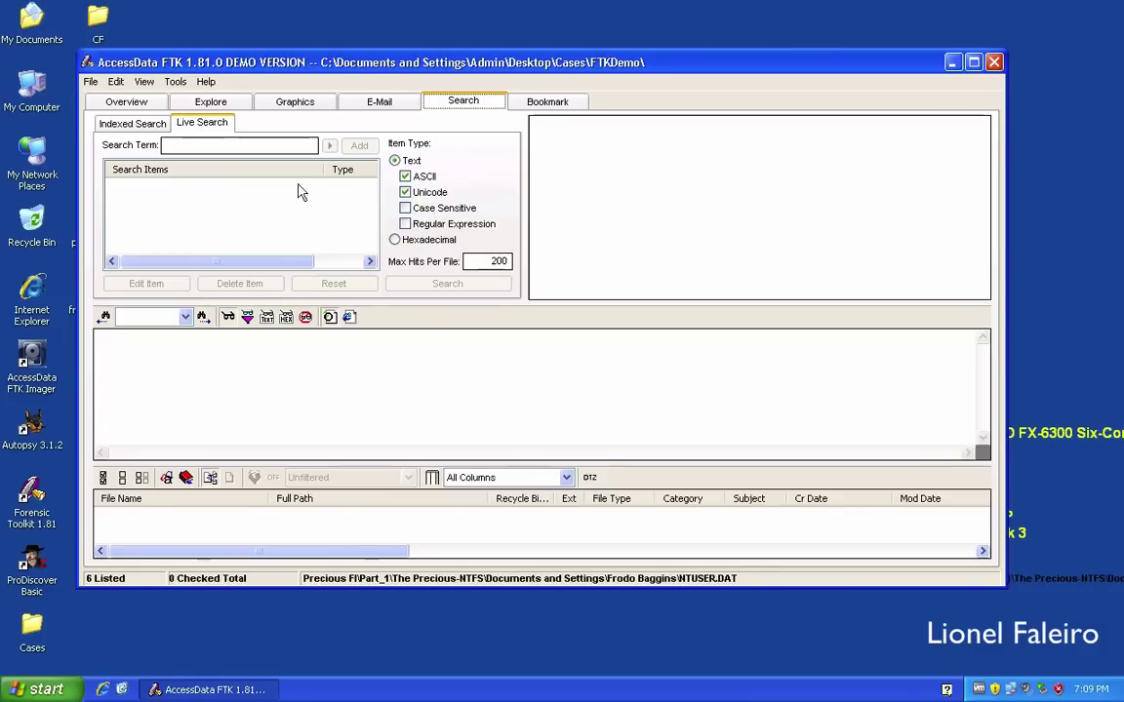
Add 'ball' as a live text search item and search all files, yielding 212 hits in 55 files.
left_click(261, 146)
type("ball")
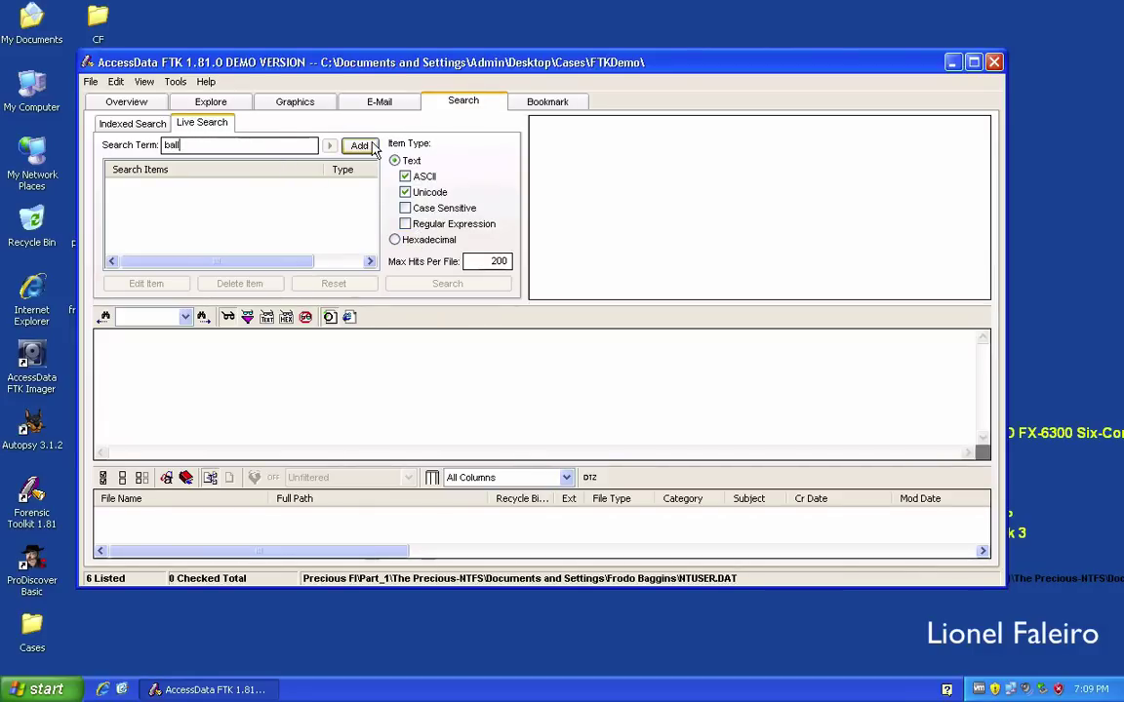
left_click(359, 146)
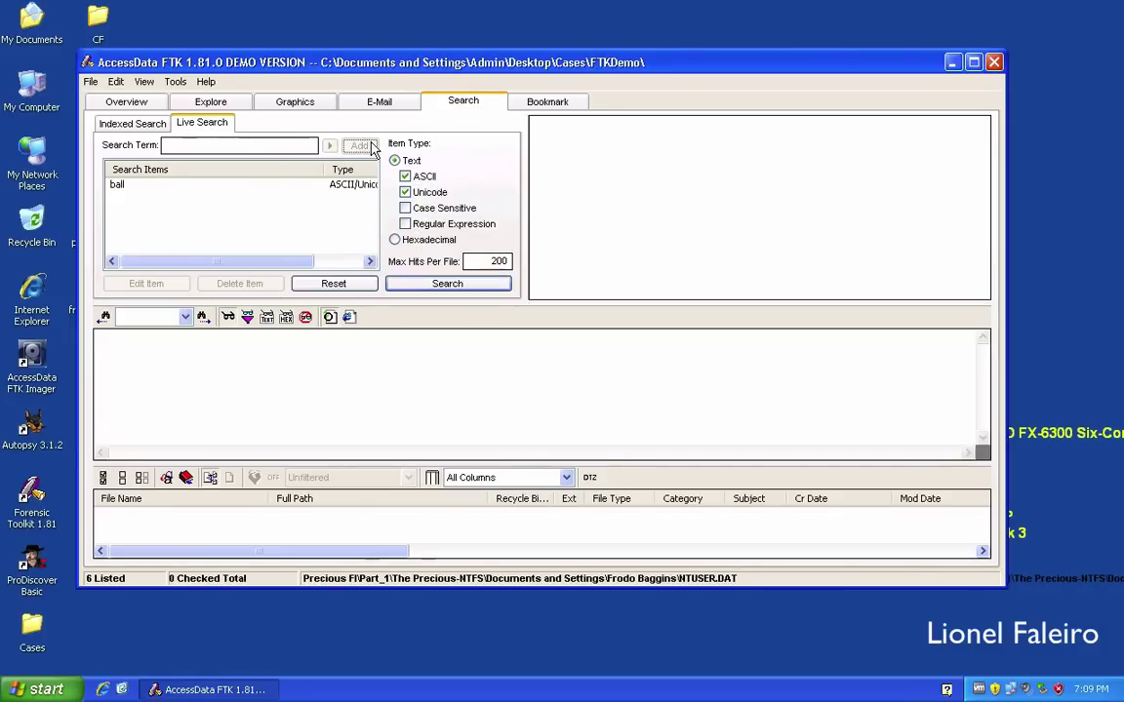
left_click(438, 284)
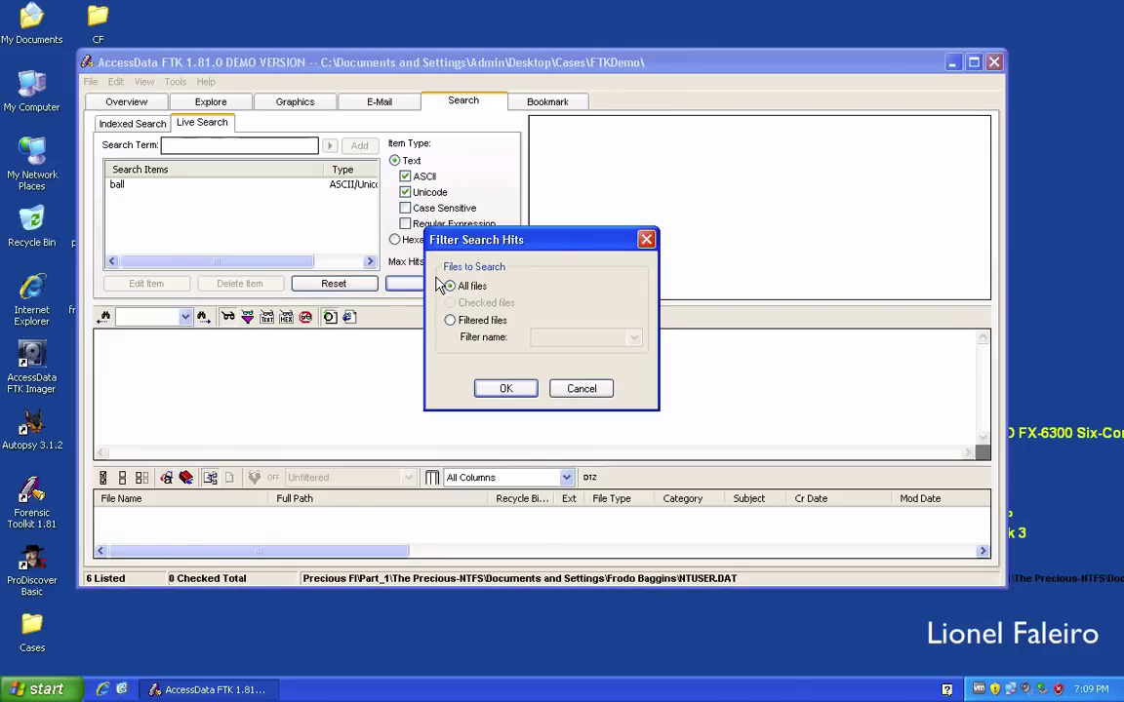
left_click(507, 390)
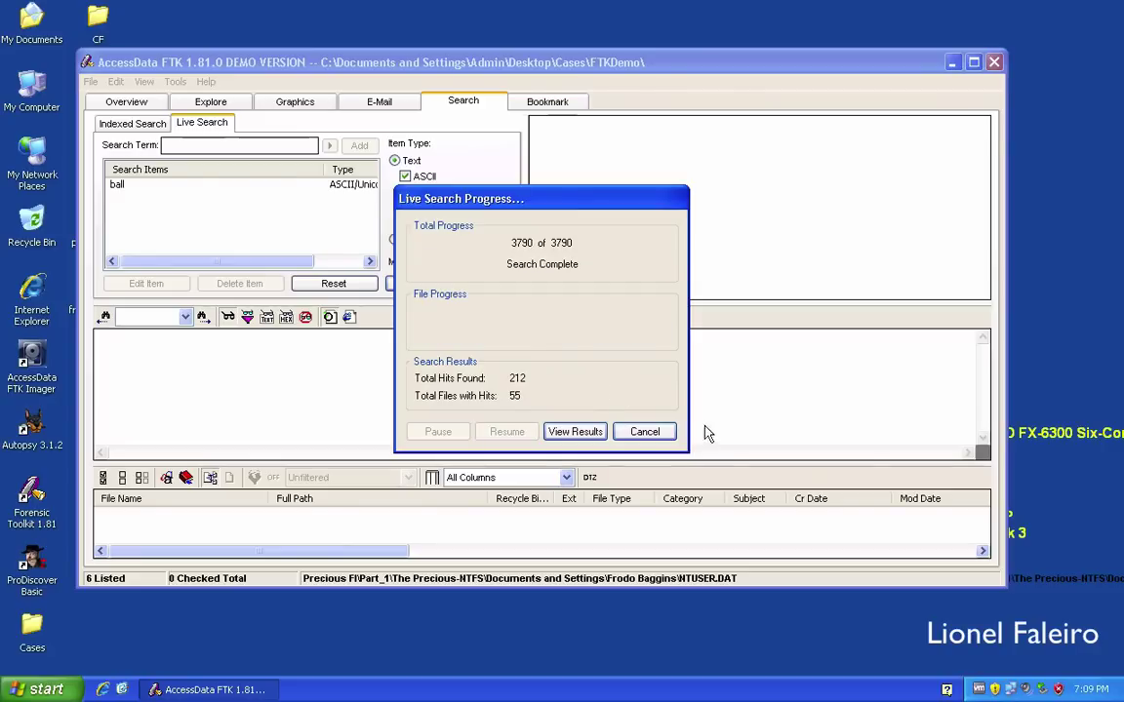
left_click(573, 431)
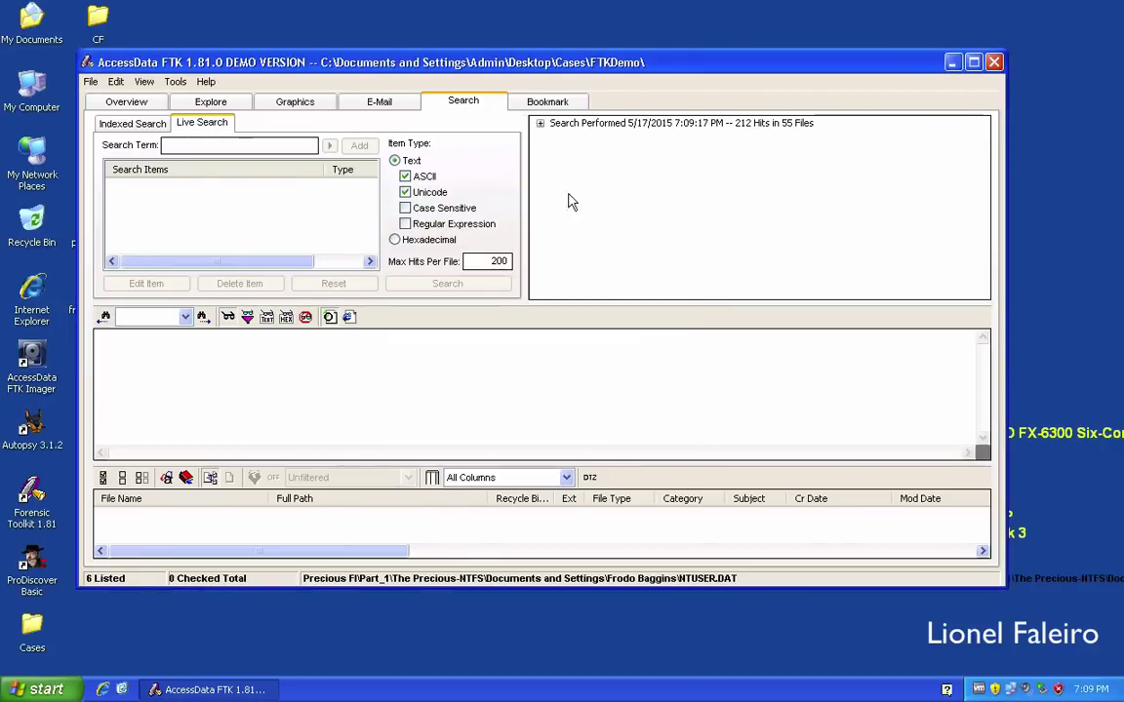
Expand the live 'ball' results and view the registry and NTUSER.DAT hits in hex.
left_click(543, 126)
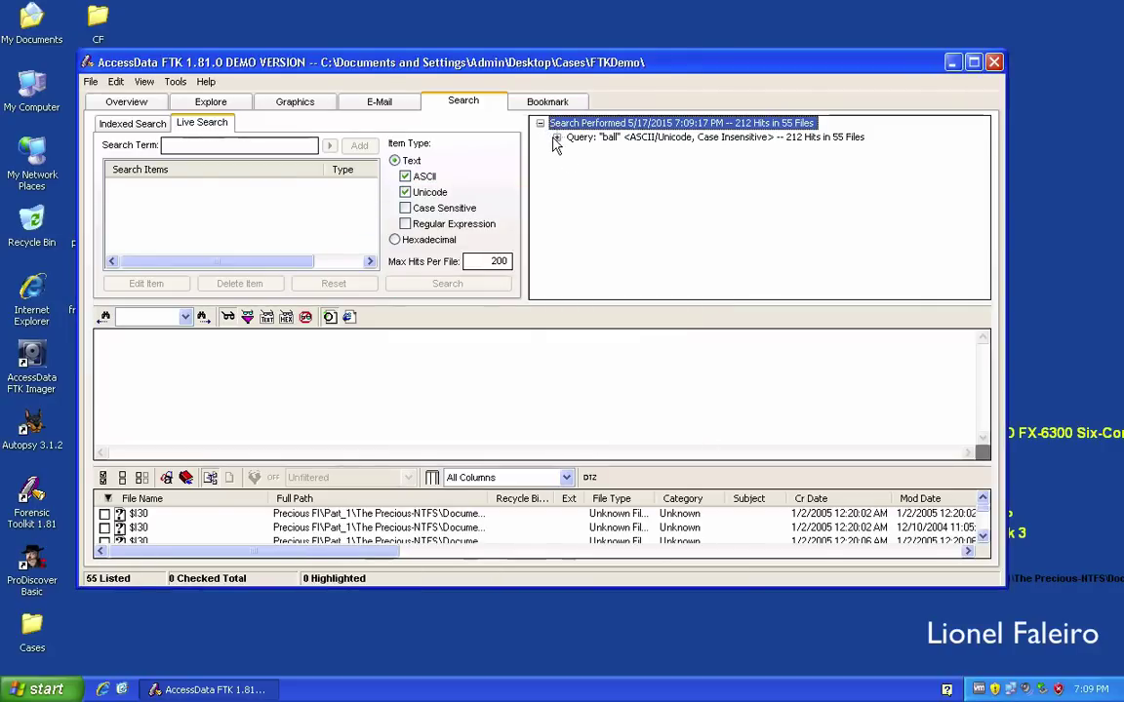
left_click(556, 137)
left_click(634, 179)
key("Down")
key("Down")
key("Down")
key("Down")
key("Down")
scroll(655, 225, "down", 3)
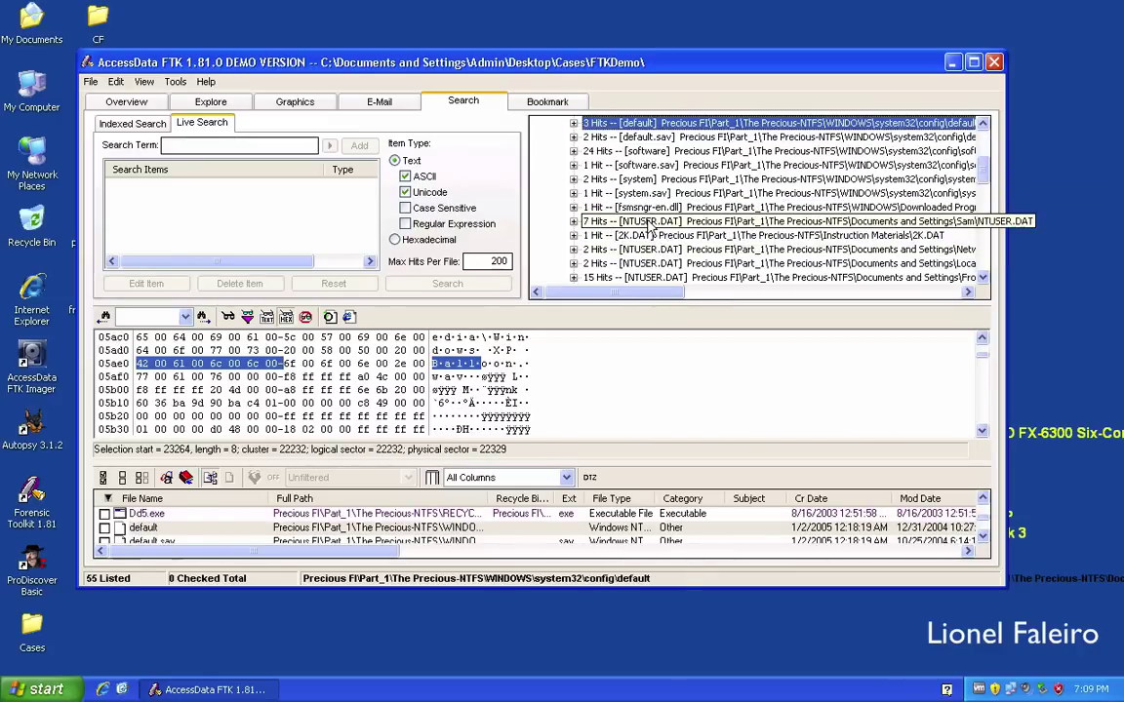
left_click(648, 222)
left_click(649, 250)
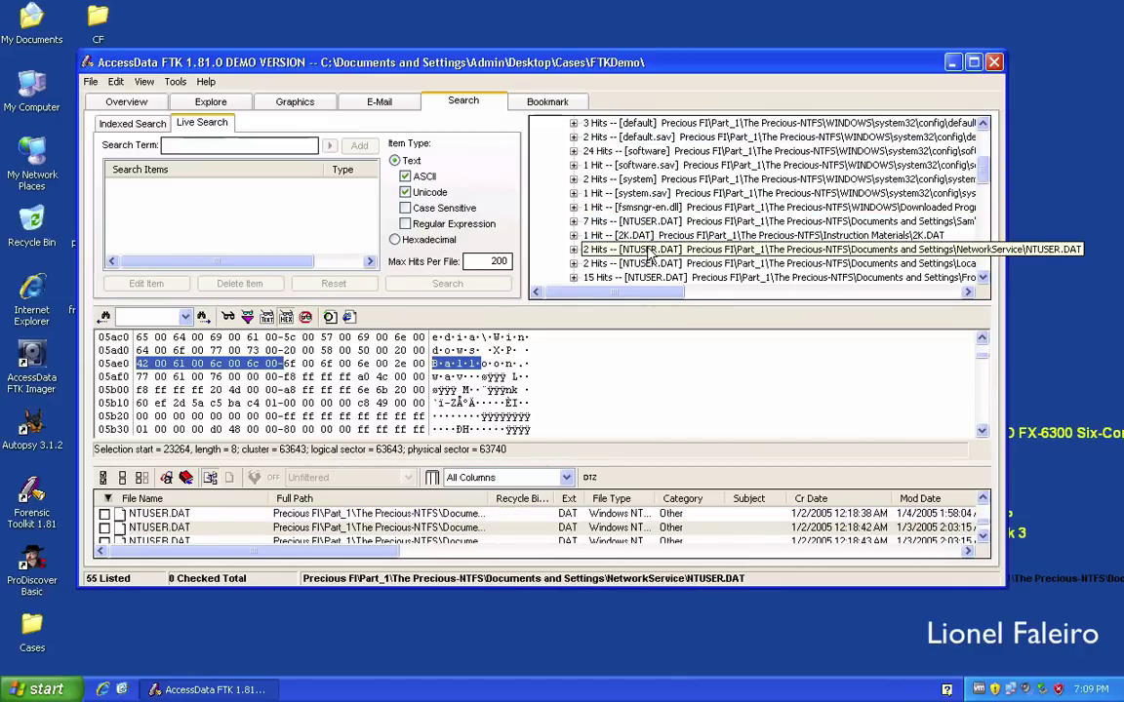
Select the Unicode 'Balloon' bytes in the _R017D~1 hit and set the item type to Hexadecimal.
scroll(652, 234, "down", 1)
scroll(656, 210, "up", 5)
scroll(656, 210, "up", 1)
left_click(658, 166)
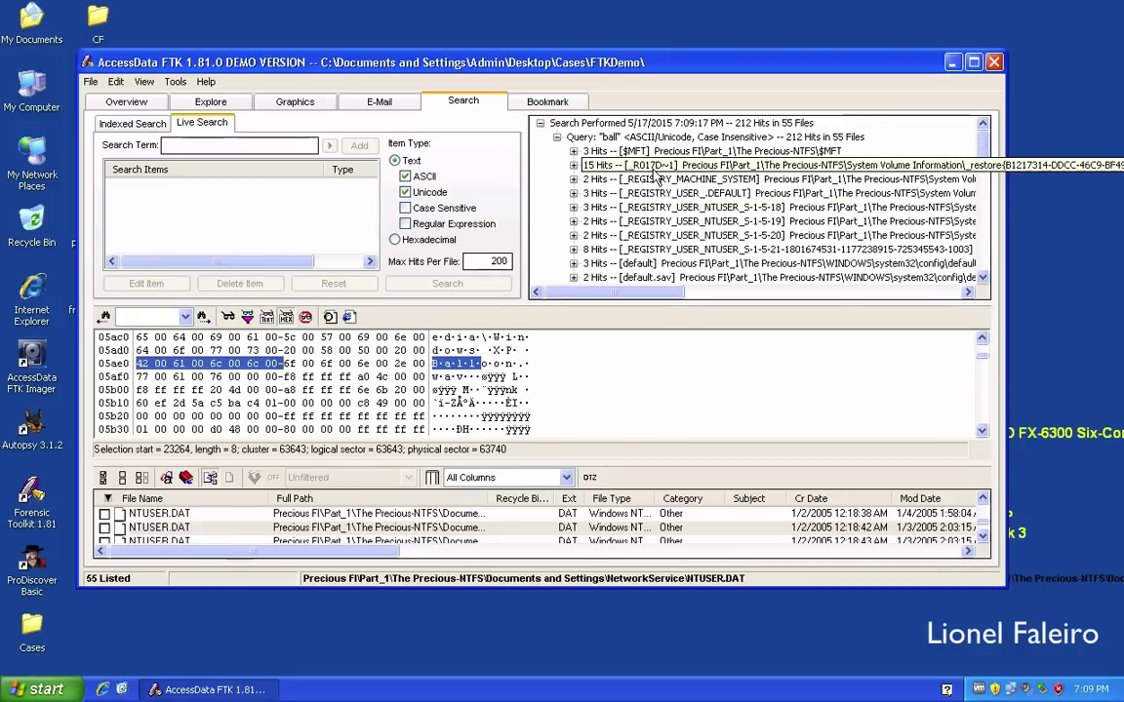
scroll(657, 179, "down", 2)
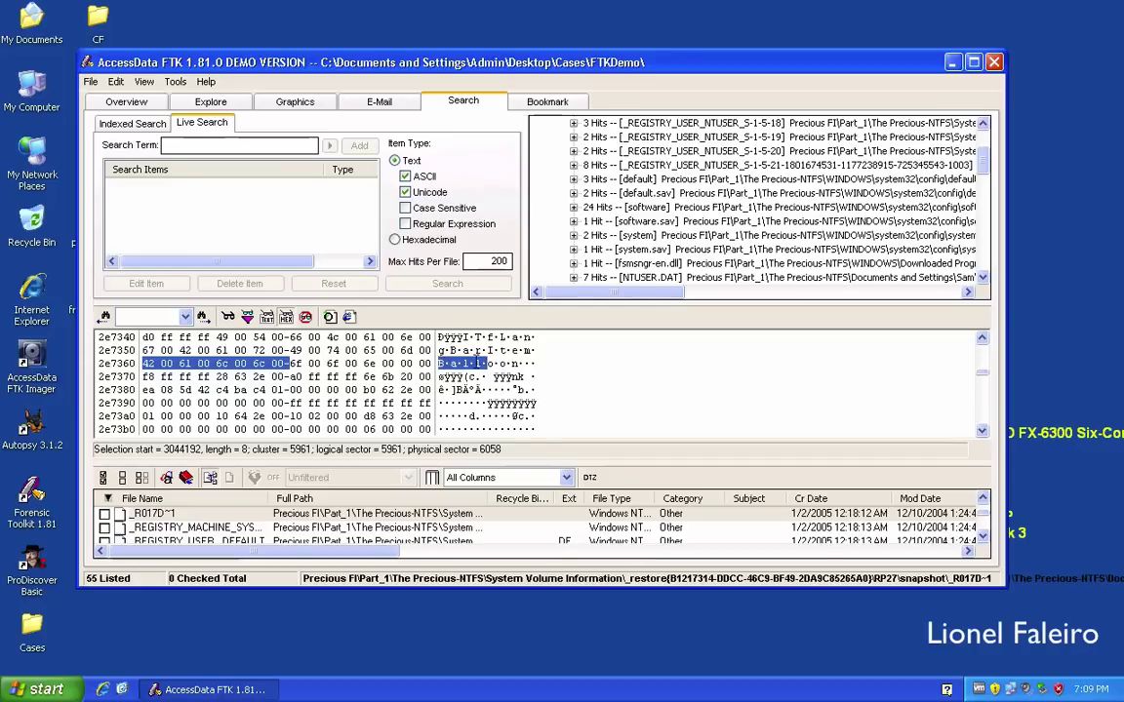
left_click_drag(435, 363, 517, 363)
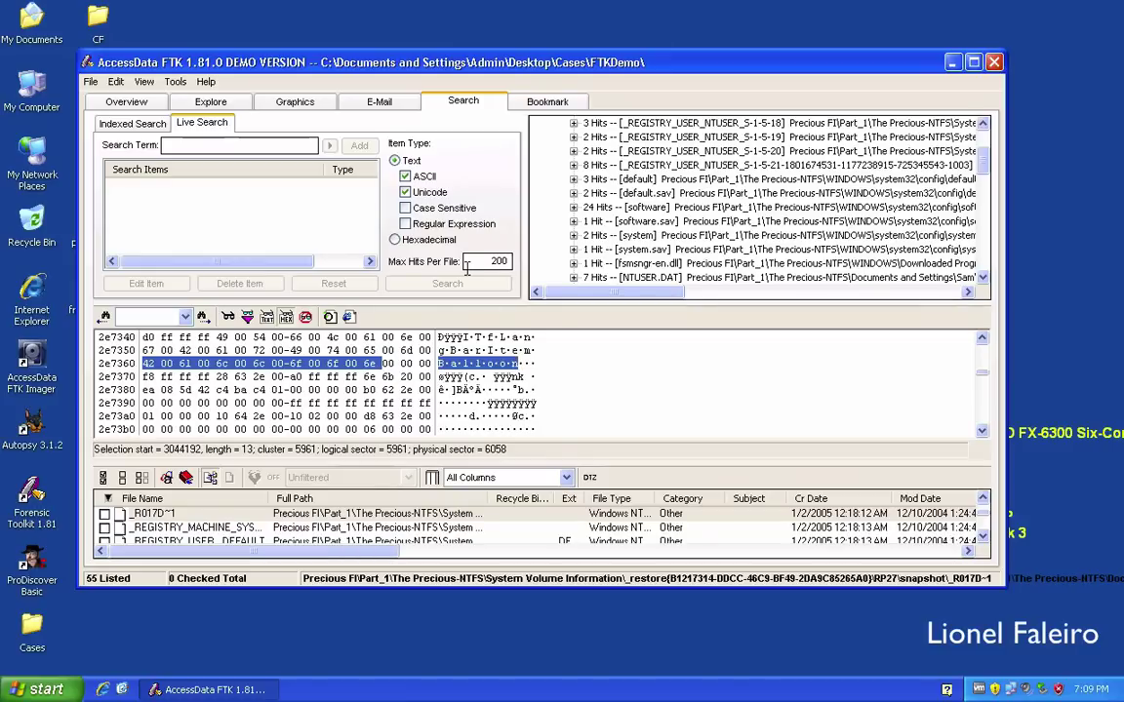
left_click(394, 240)
Paste the hex value, trim it to ffd8ffe0, and add it as a hexadecimal search item.
right_click(270, 144)
left_click(299, 208)
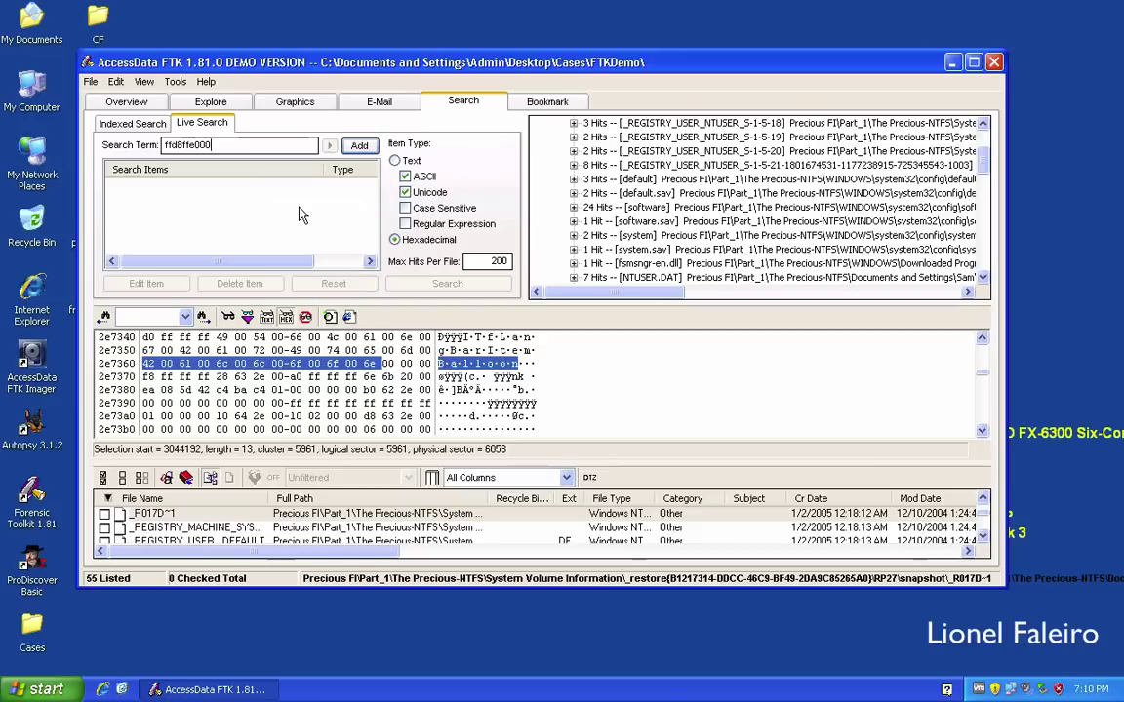
key("BackSpace")
key("BackSpace")
left_click(359, 145)
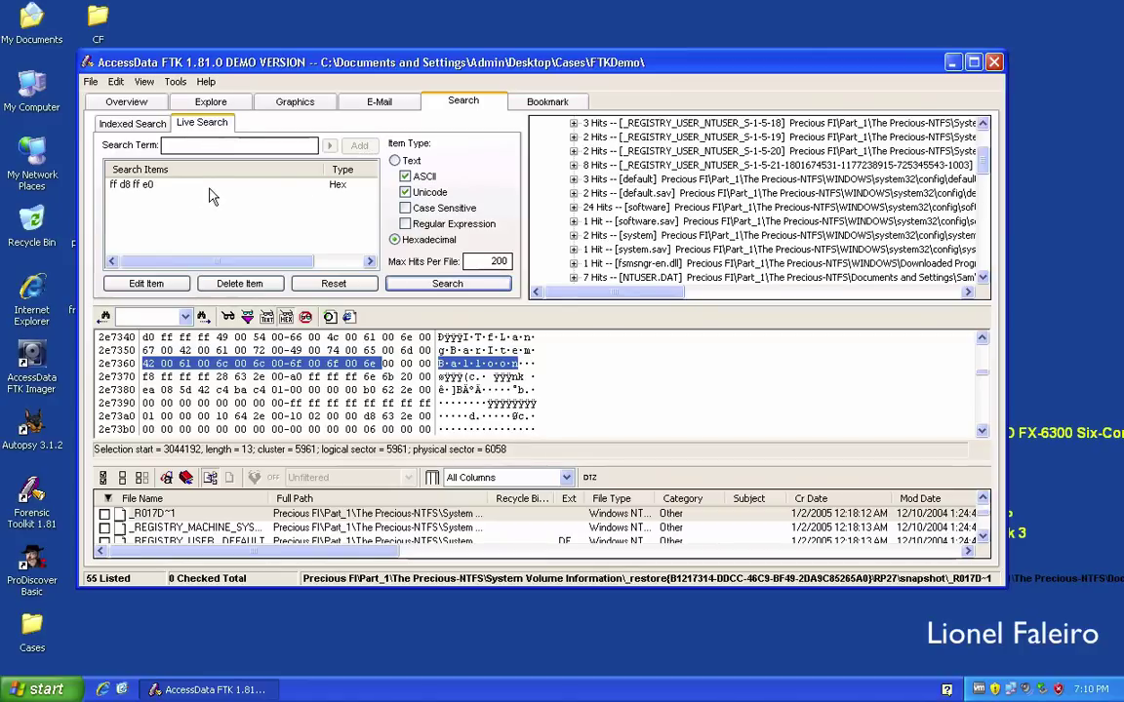
left_click(176, 145)
right_click(177, 145)
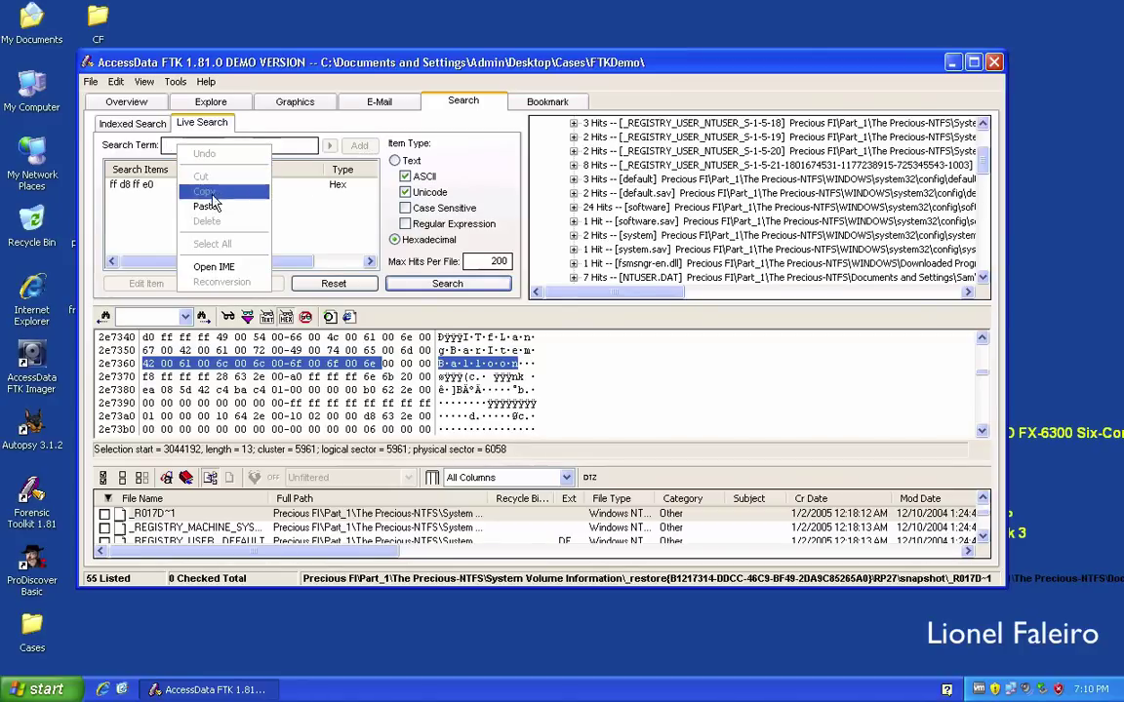
left_click(213, 207)
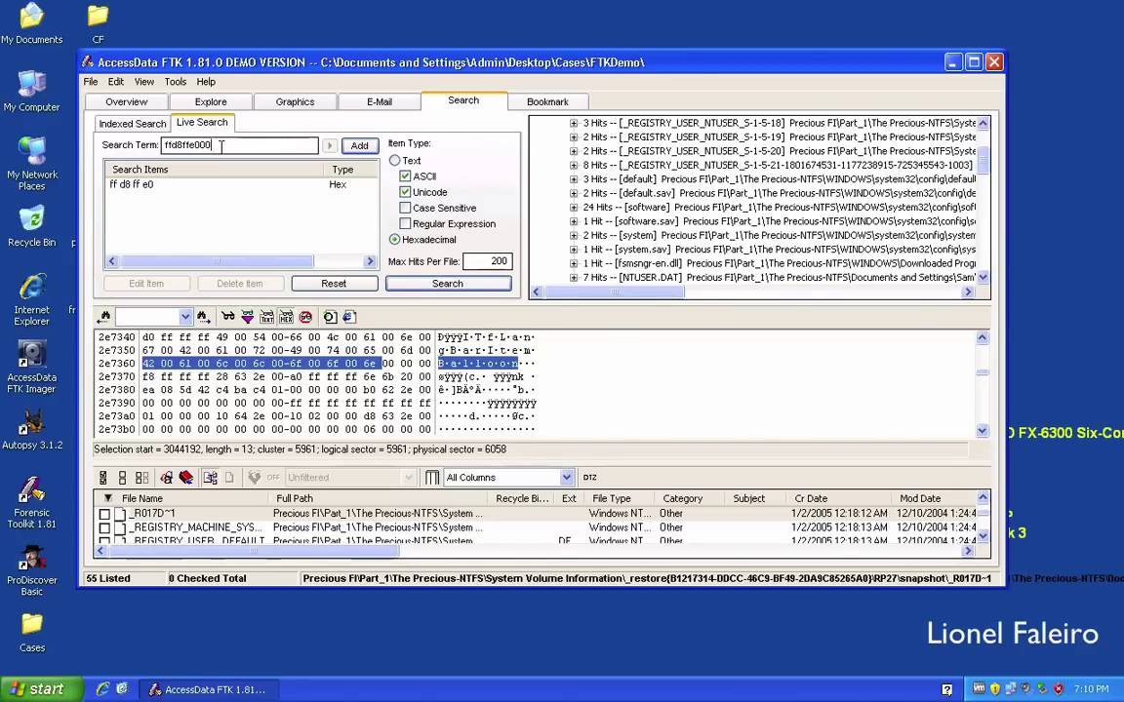
double_click(179, 146)
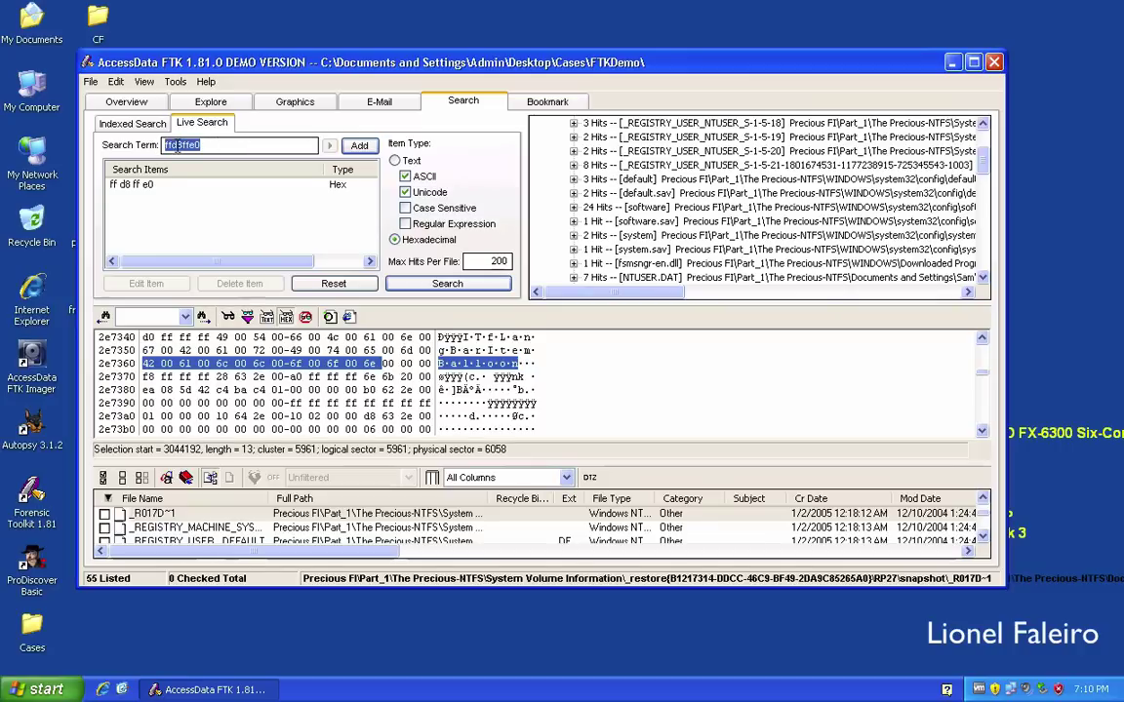
right_click(177, 146)
left_click(200, 187)
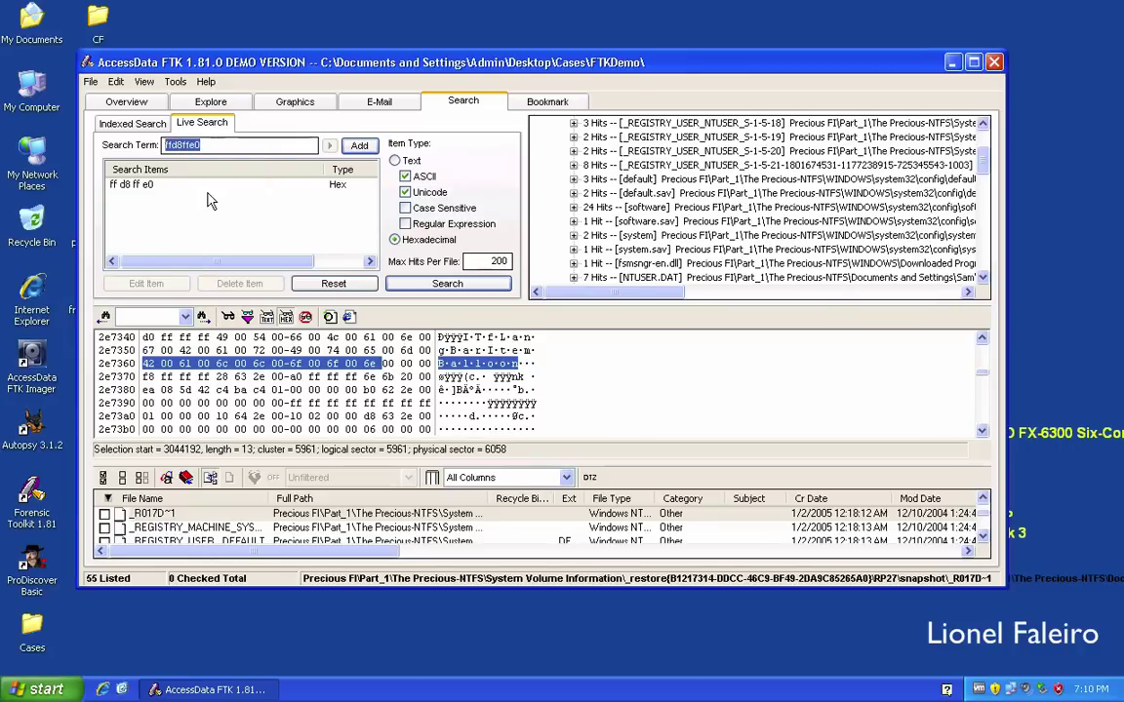
key("Delete")
Search all files for ff d8 ff e0 and expand the new query's 1695 hits.
left_click(441, 283)
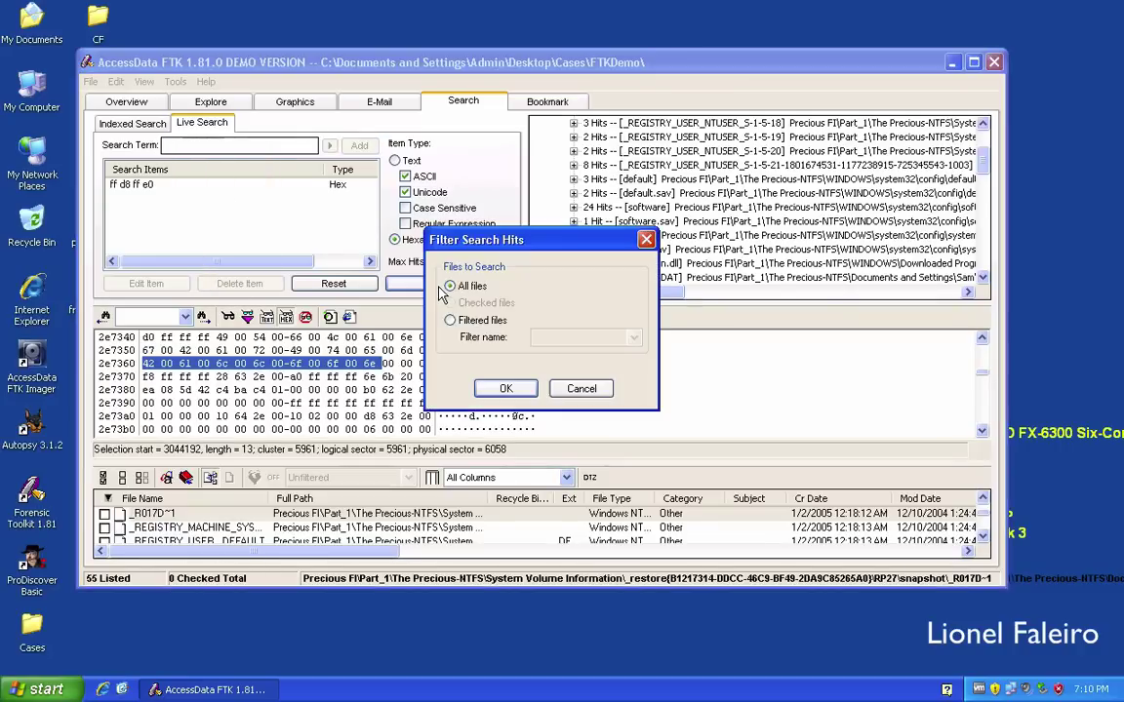
left_click(509, 389)
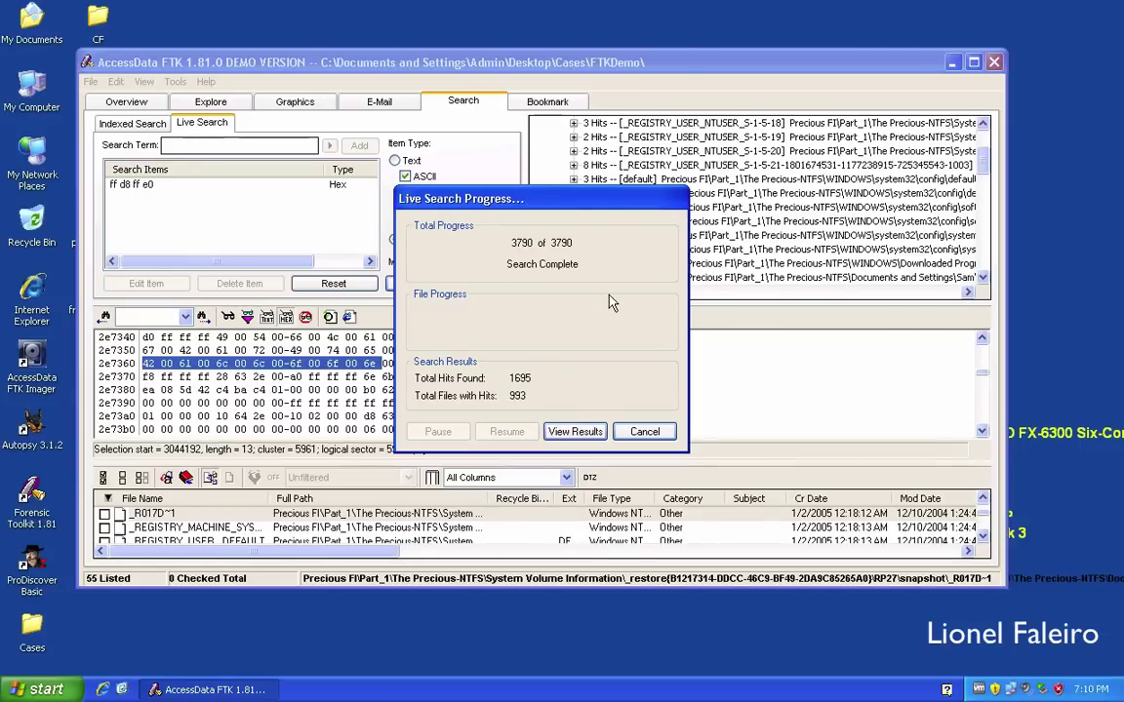
left_click(575, 431)
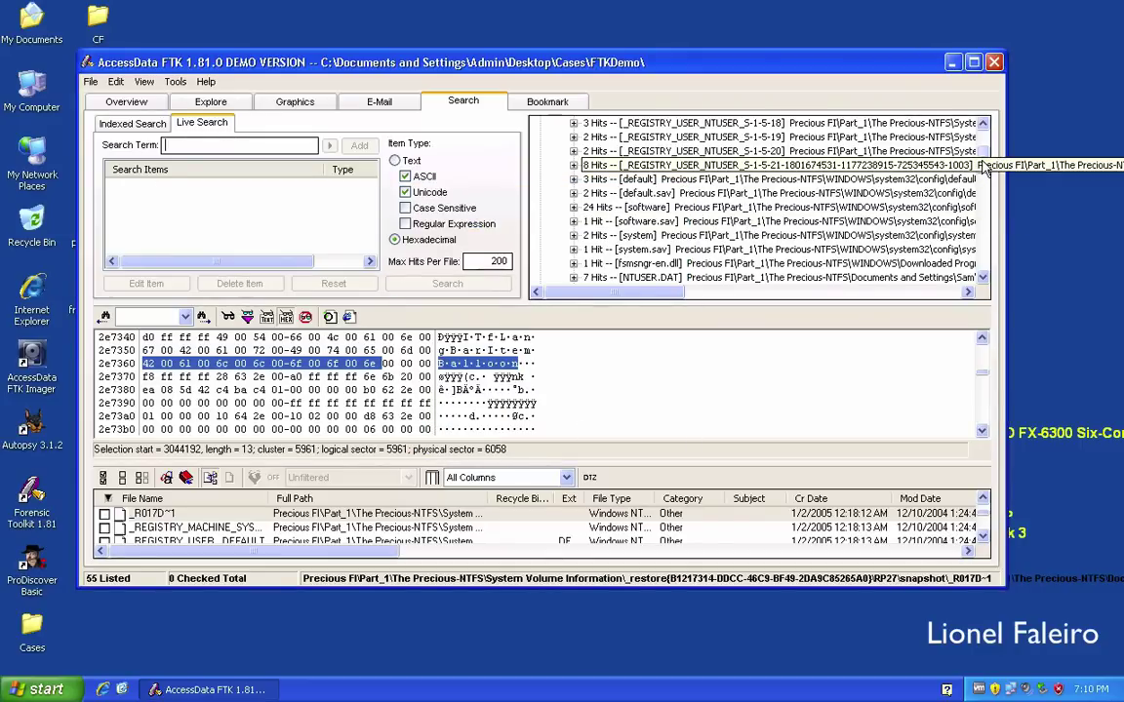
left_click_drag(983, 152, 984, 137)
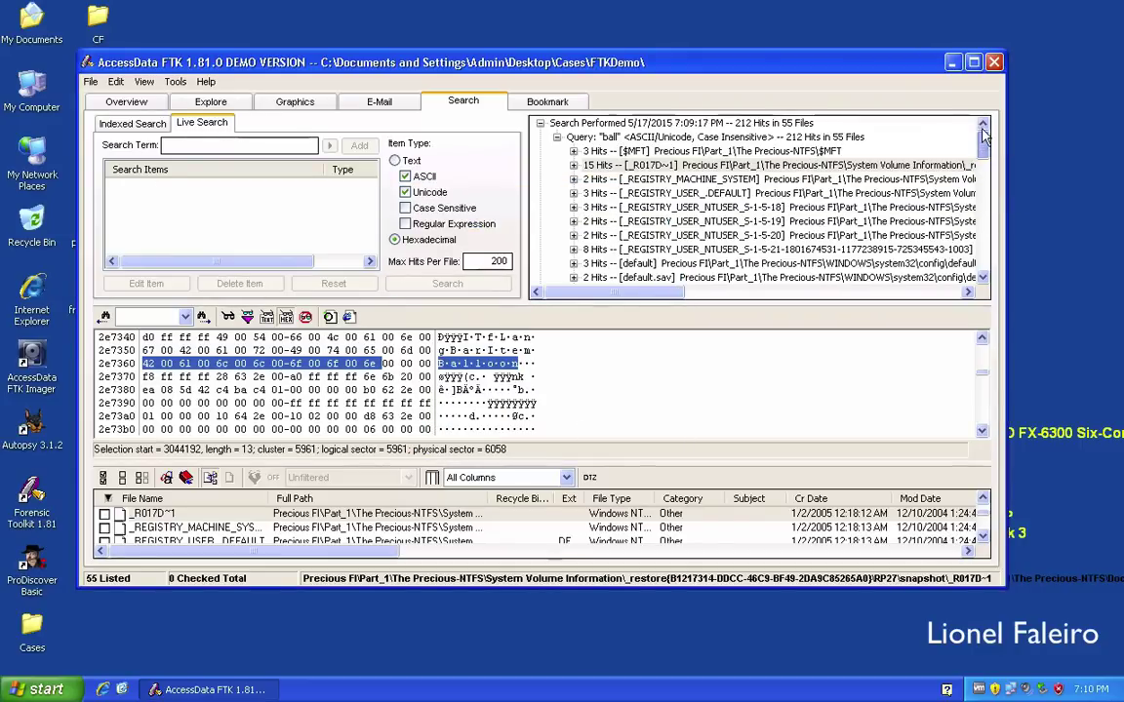
left_click(557, 137)
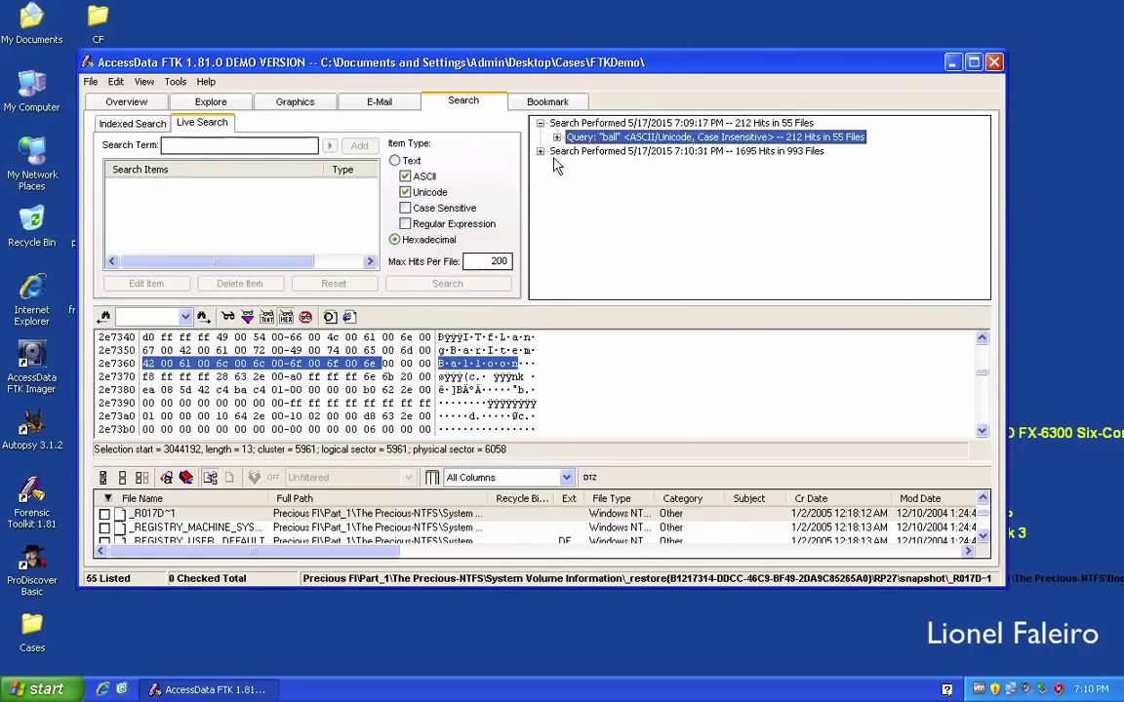
left_click(541, 152)
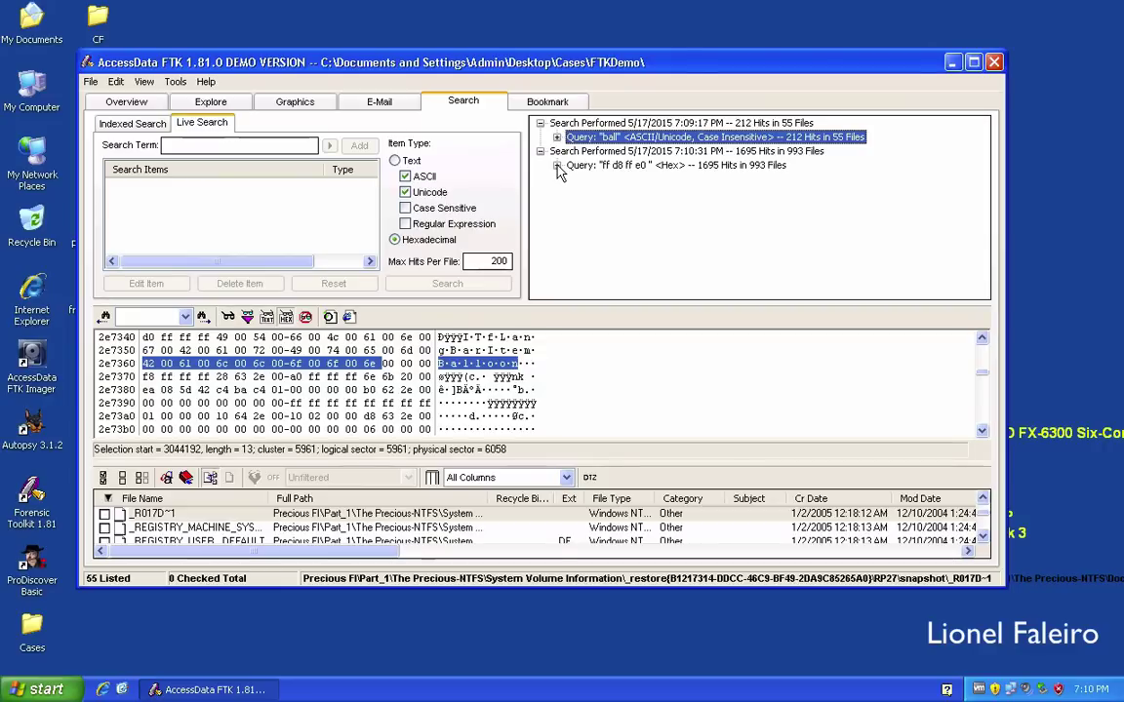
left_click(558, 166)
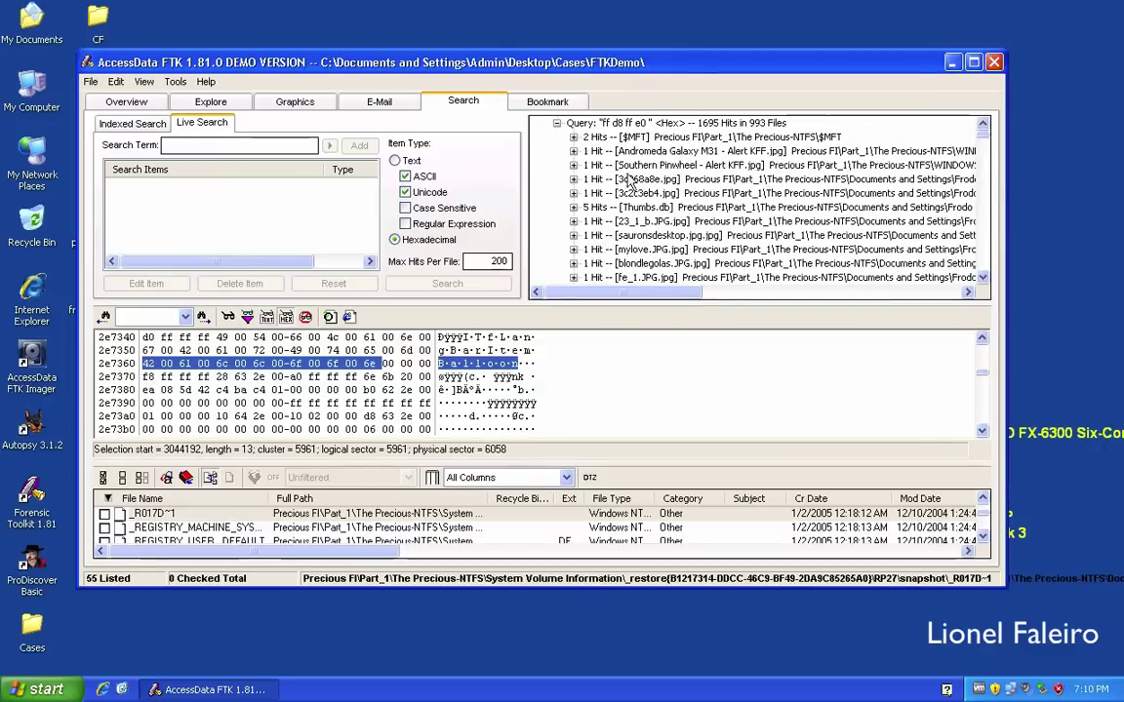
Check 3c068a8e.jpg in hex, marking its JFIF header bytes and ff d9 ending.
left_click(704, 180)
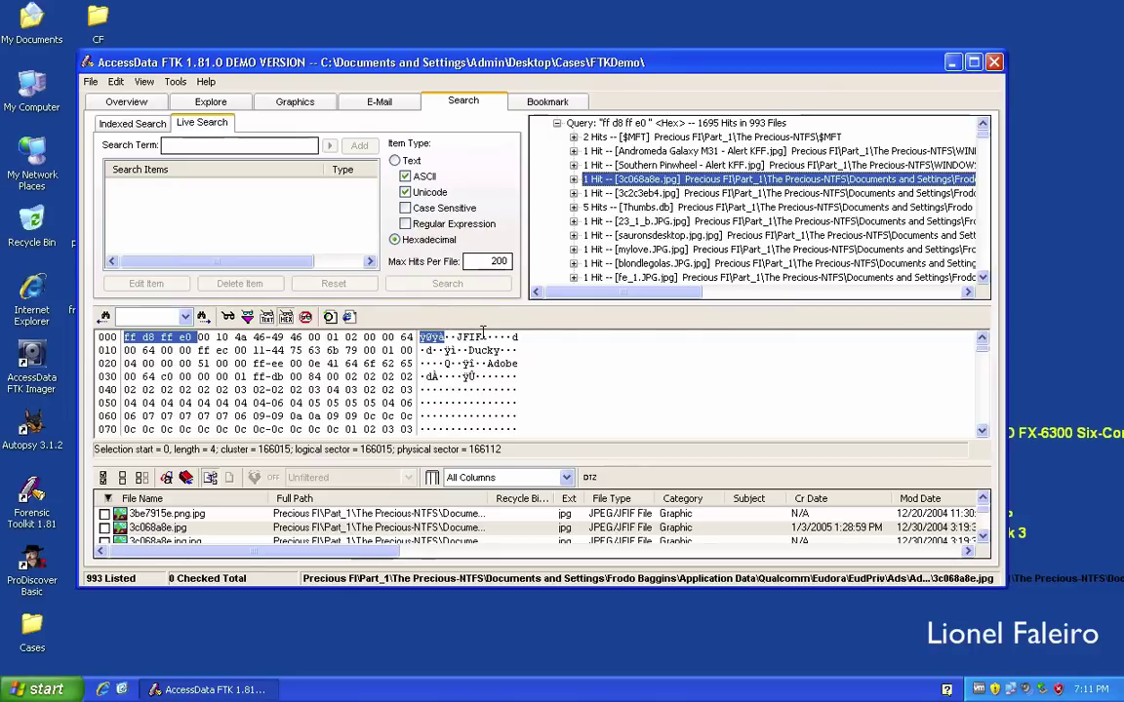
left_click_drag(482, 337, 458, 337)
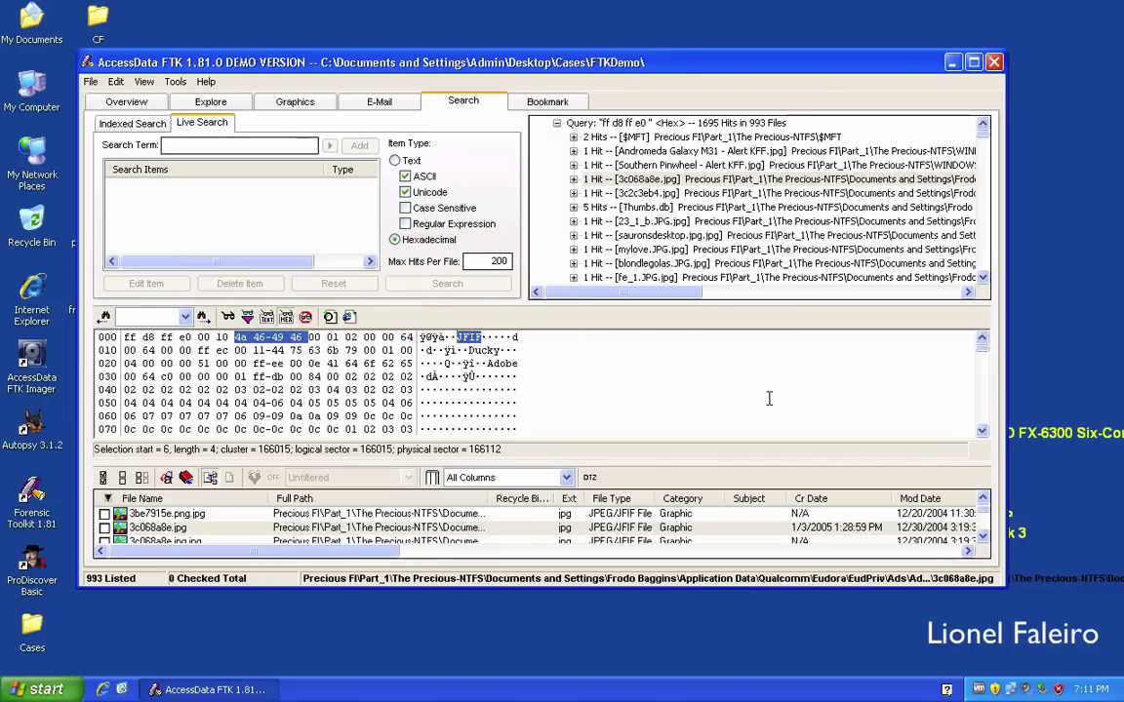
left_click_drag(985, 358, 985, 439)
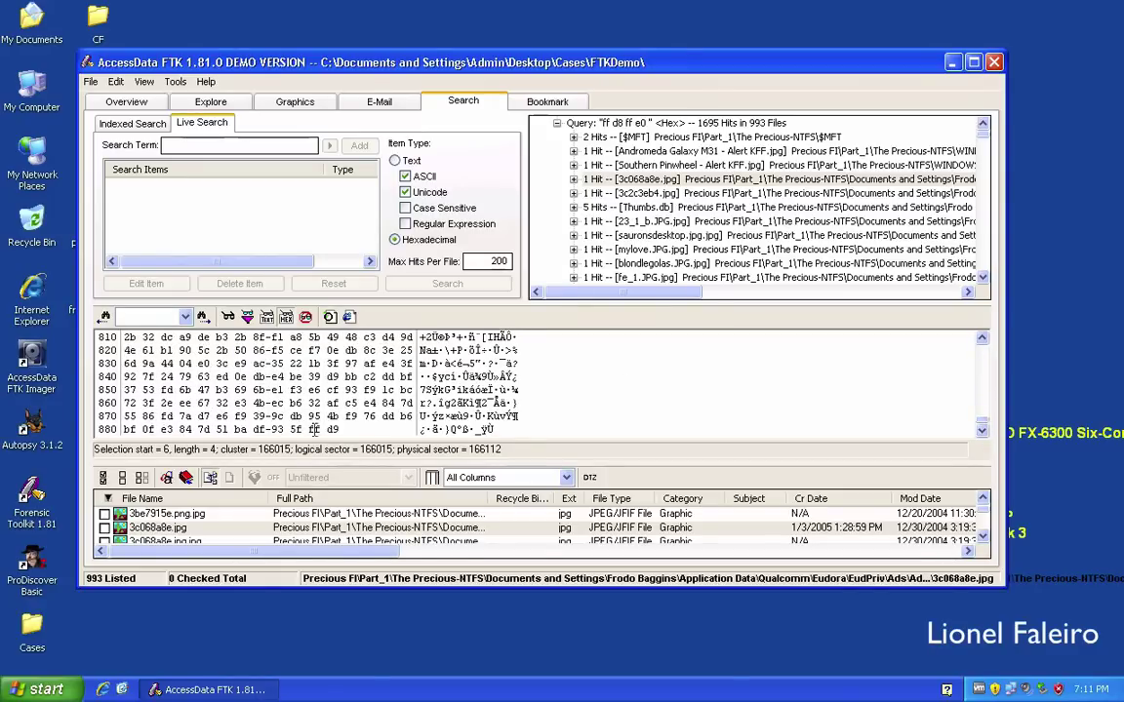
left_click_drag(347, 429, 309, 429)
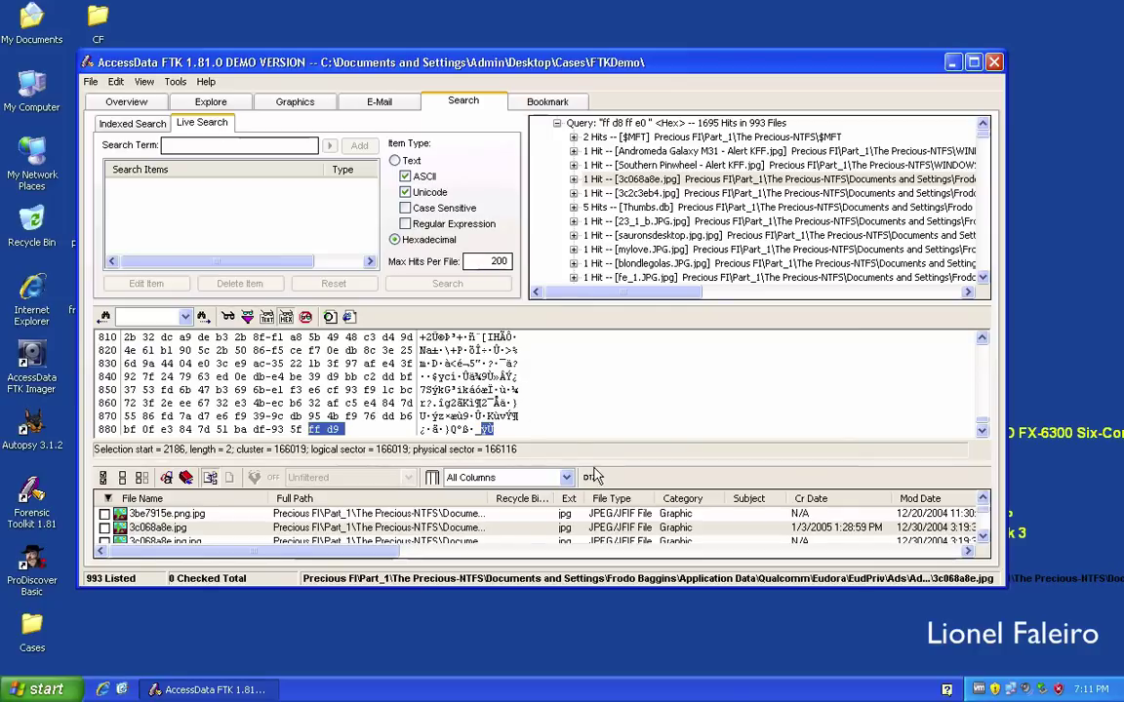
Inspect the hits 3c2c3eb4.jpg, 23_1_b.JPG, mylove.JPG and blondlegolas.JPG in hex.
left_click(665, 195)
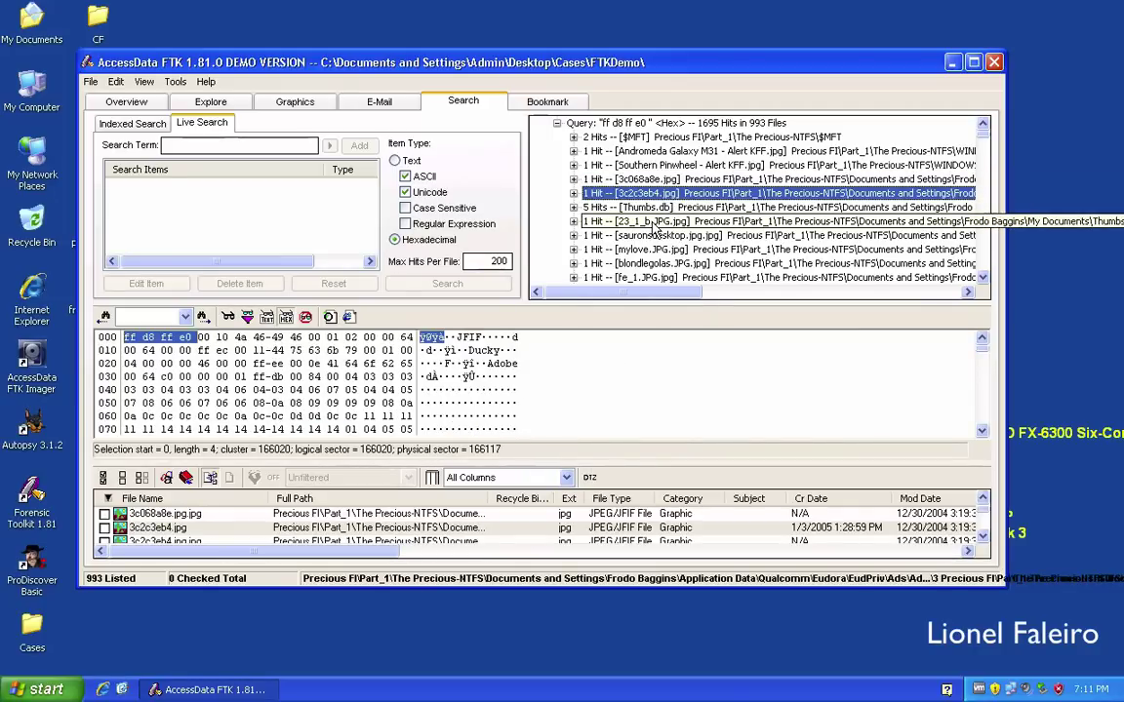
left_click(653, 222)
left_click(654, 249)
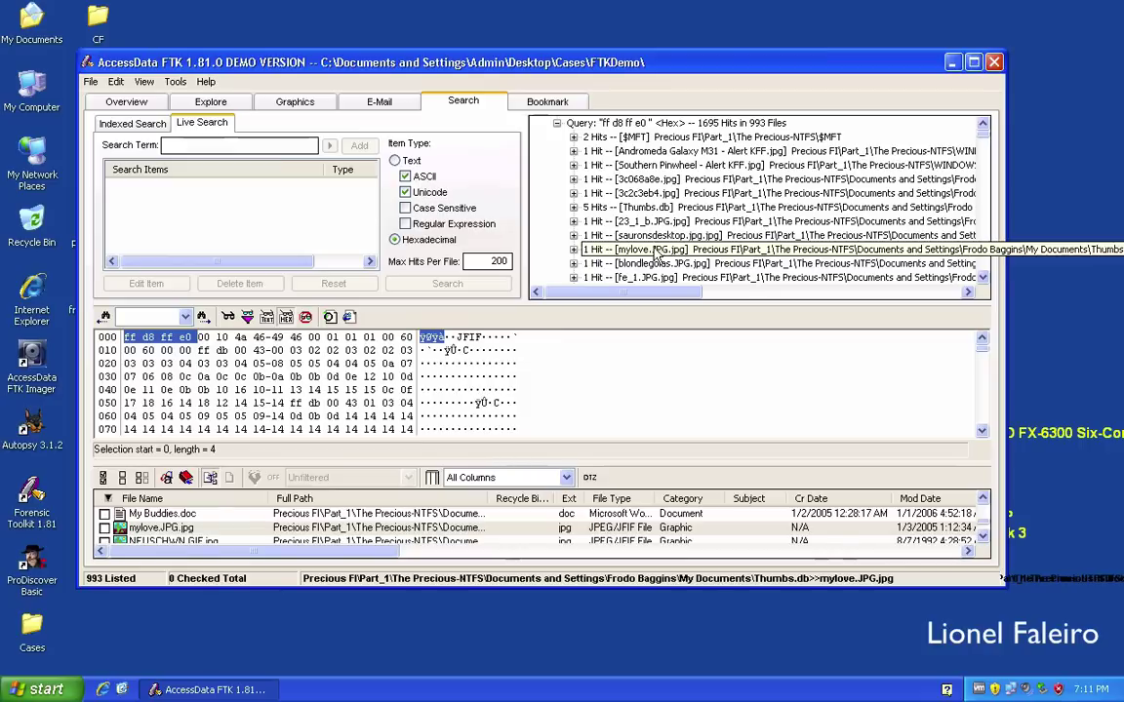
left_click(656, 263)
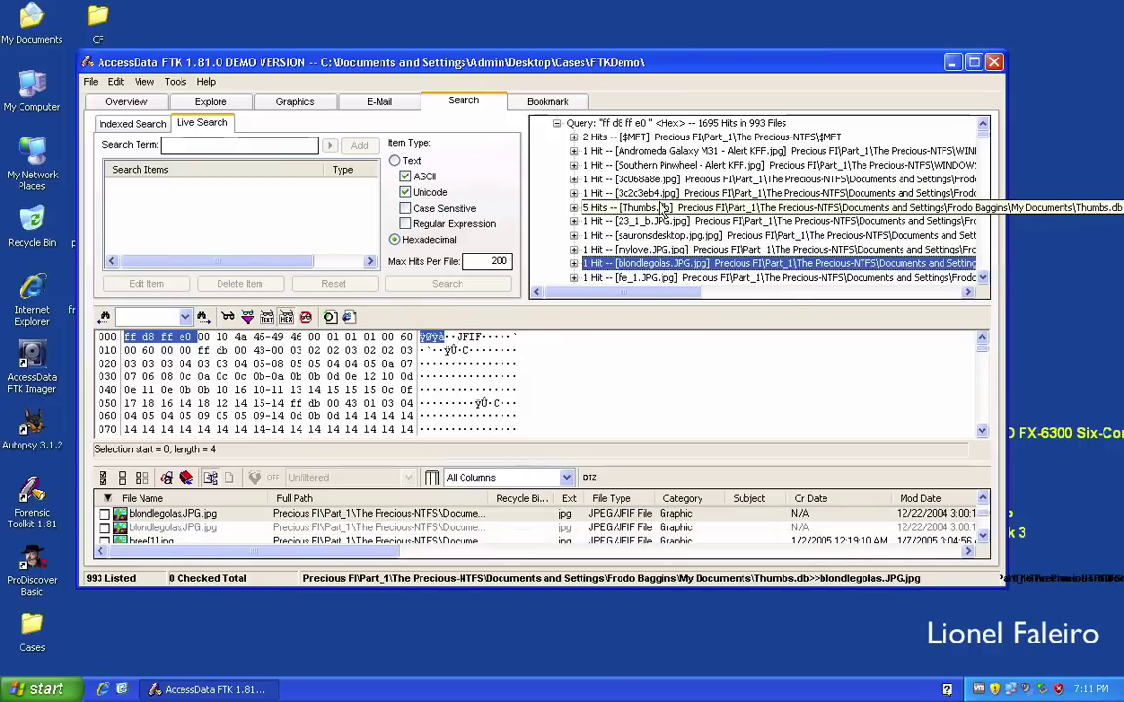
scroll(662, 208, "down", 1)
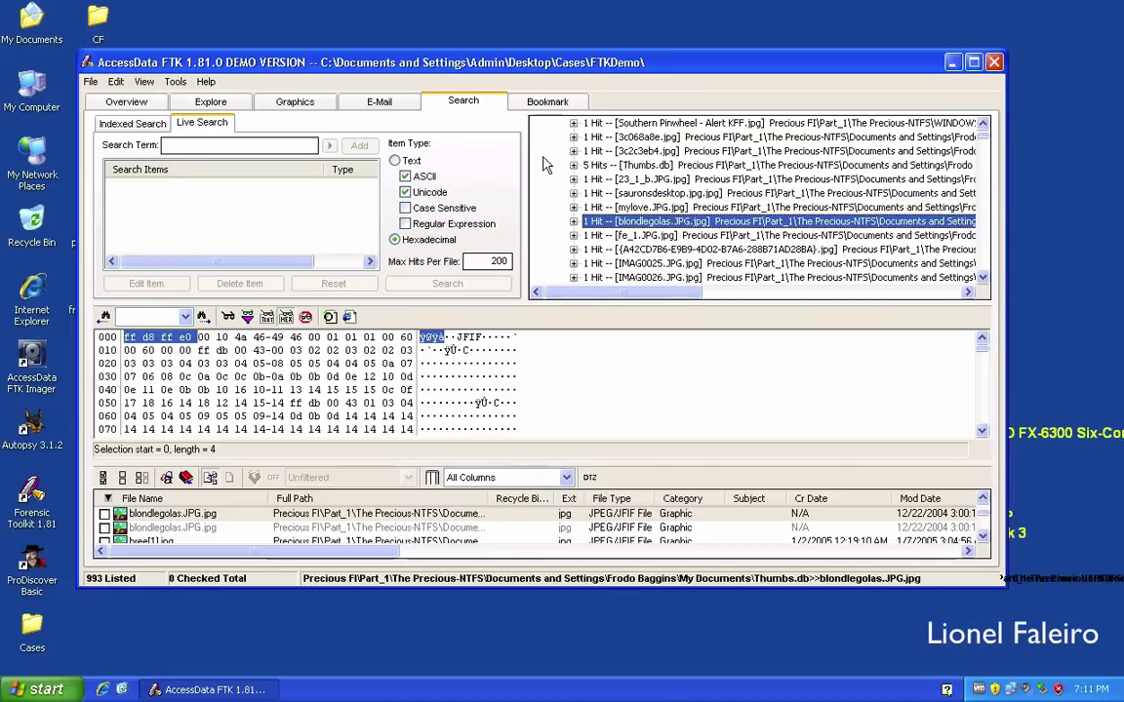
Preview the Images bookmark files fellowbradysp.jpg, gandalf.JPG, Garaphin.jpg and gollum_found_nemo.jpg.
left_click(546, 103)
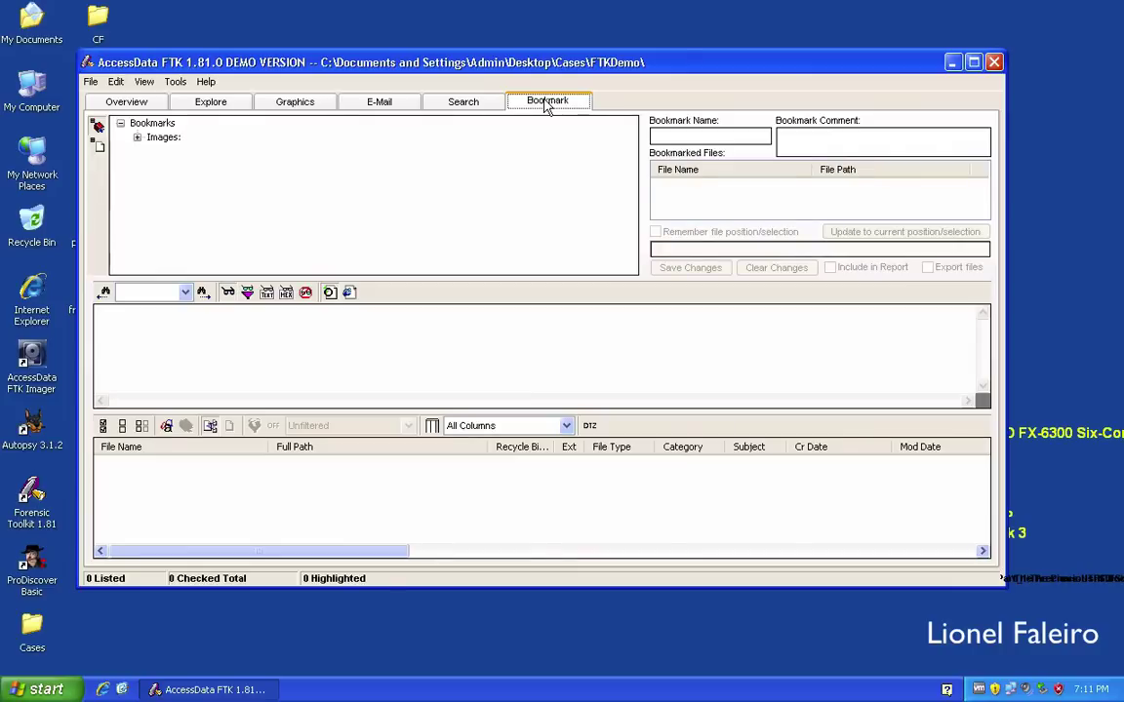
left_click(137, 140)
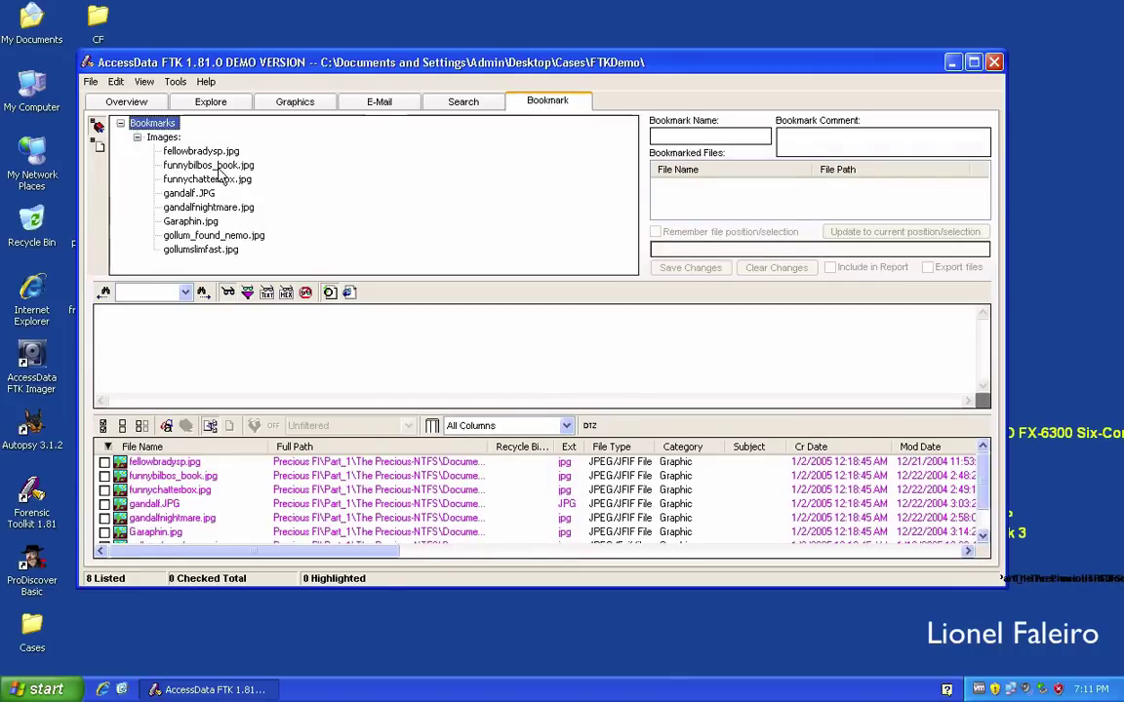
left_click(185, 150)
left_click(206, 193)
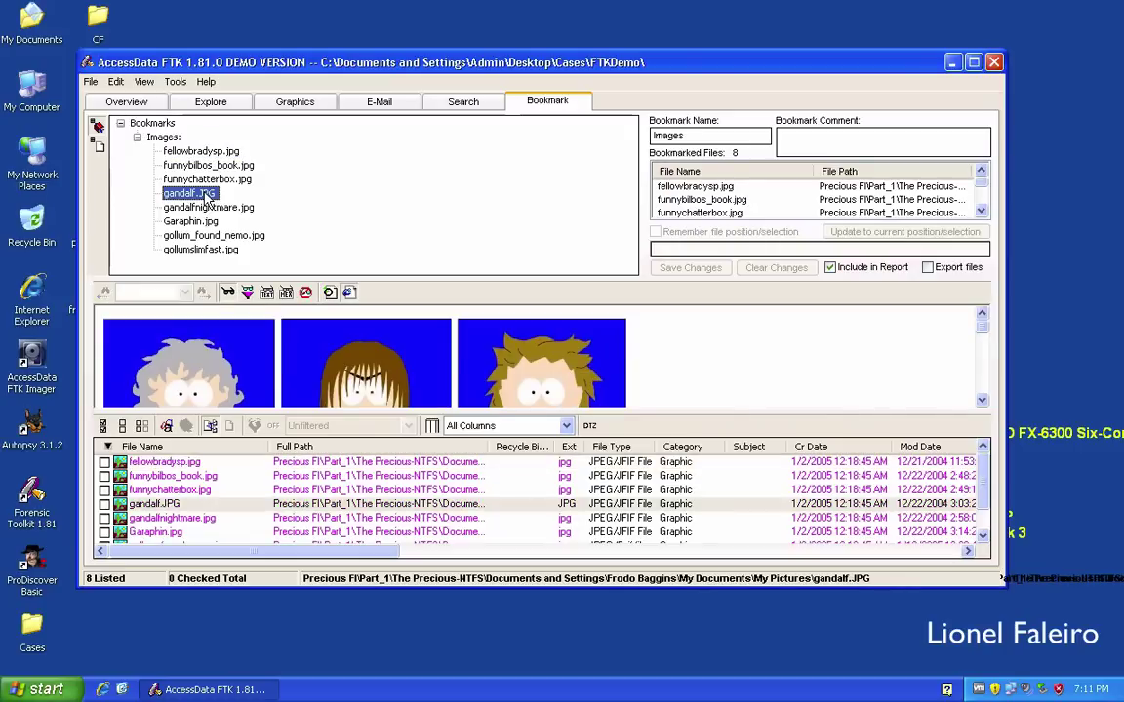
left_click(201, 222)
left_click(206, 236)
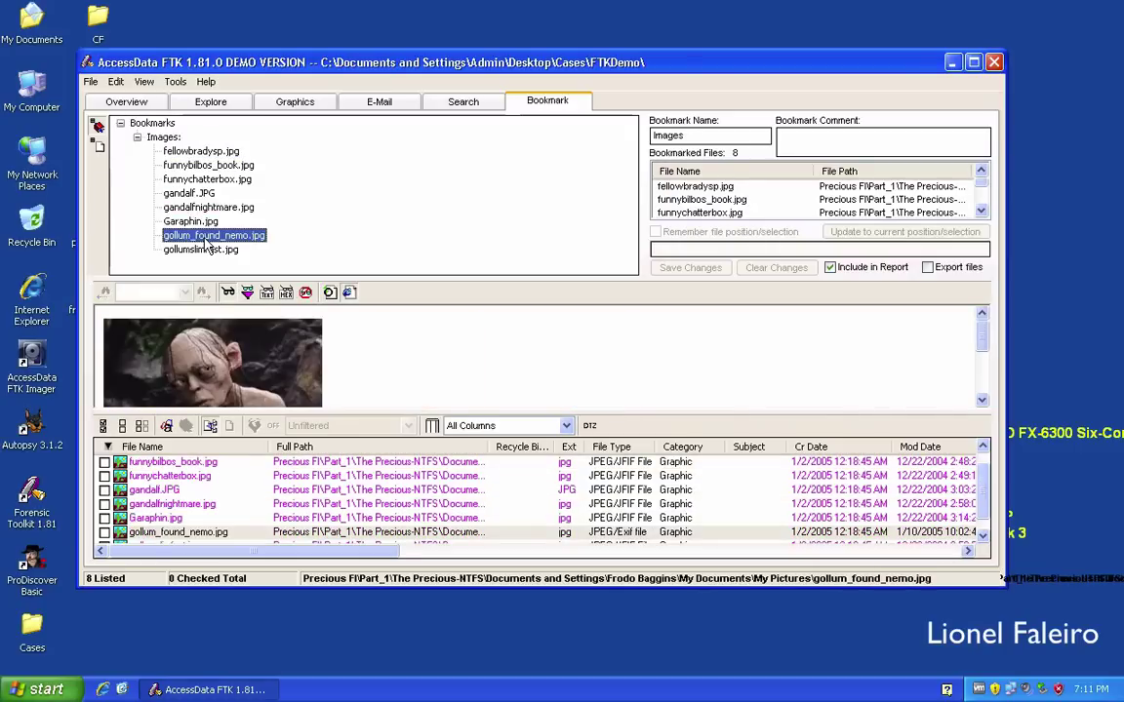
Remove fellowbradysp.jpg from the Images bookmark.
left_click(205, 152)
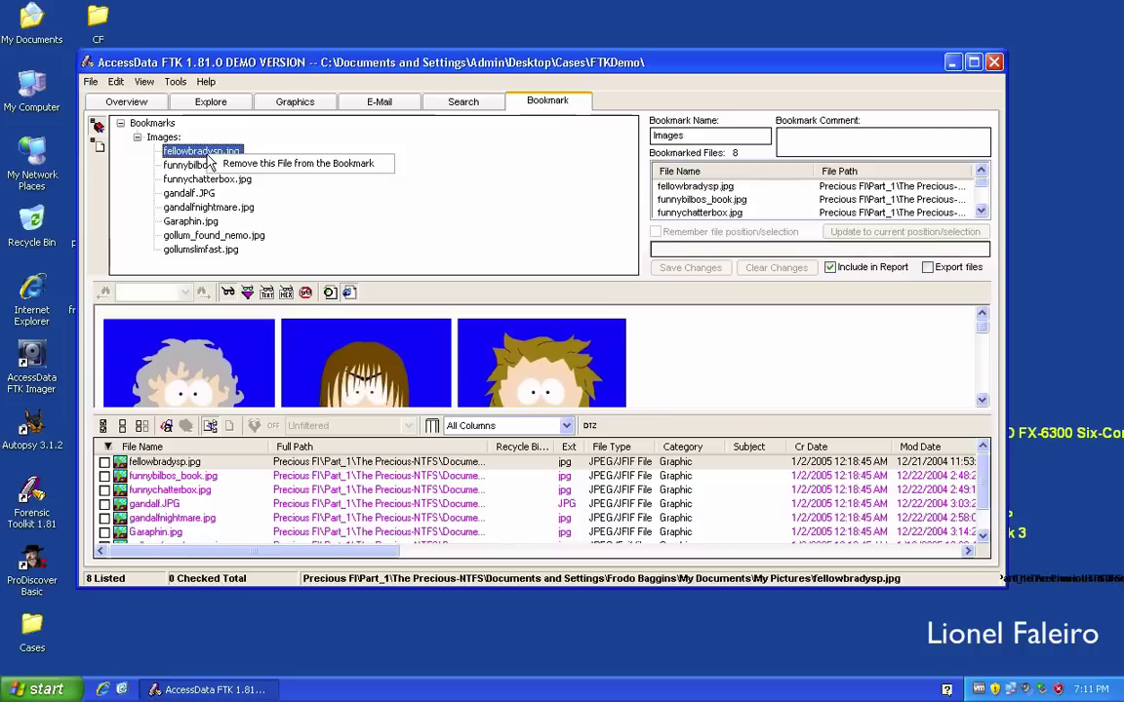
left_click(257, 164)
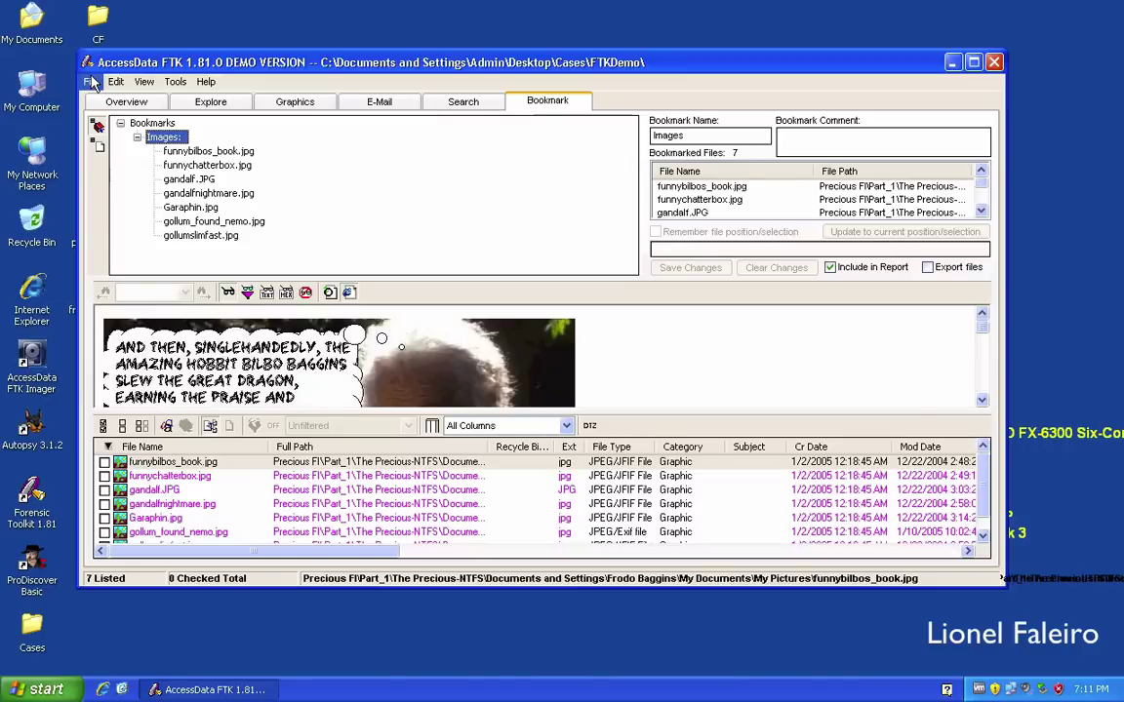
left_click(89, 82)
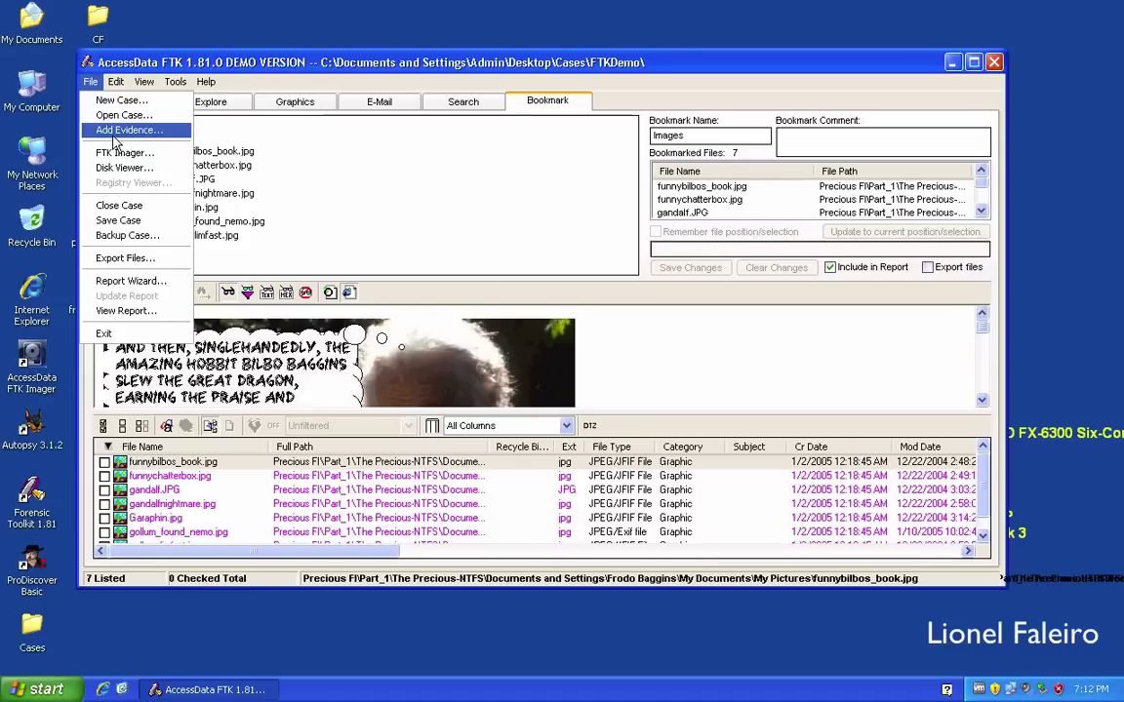
left_click(116, 134)
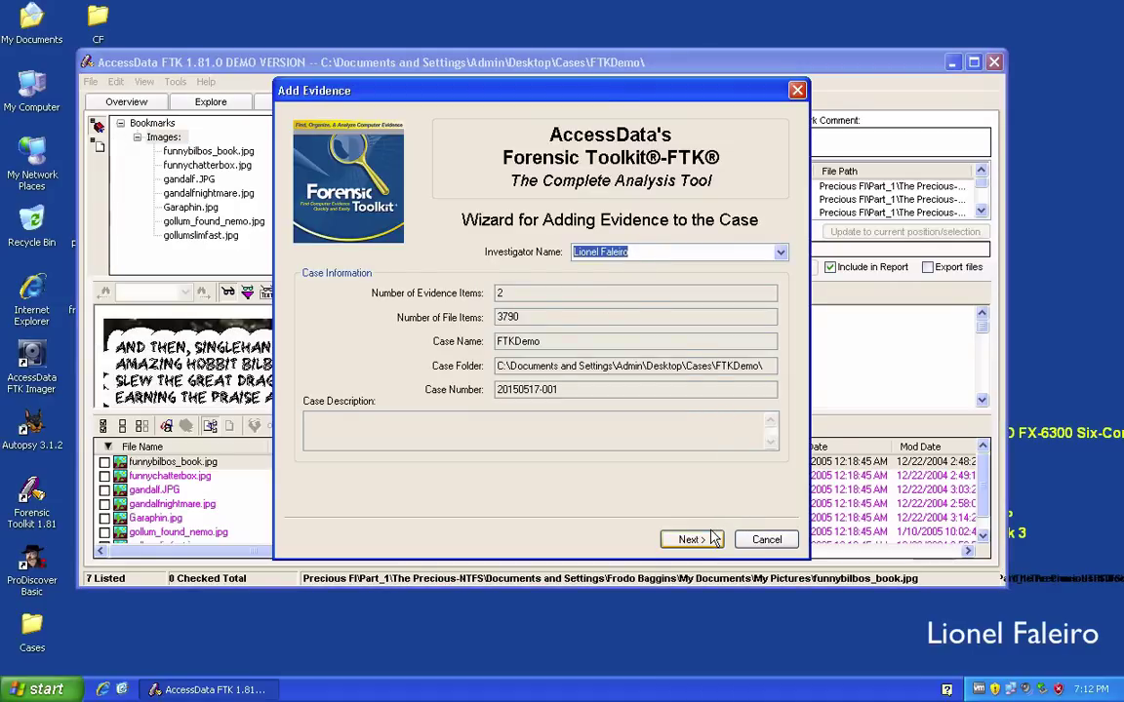
left_click(704, 541)
left_click(691, 541)
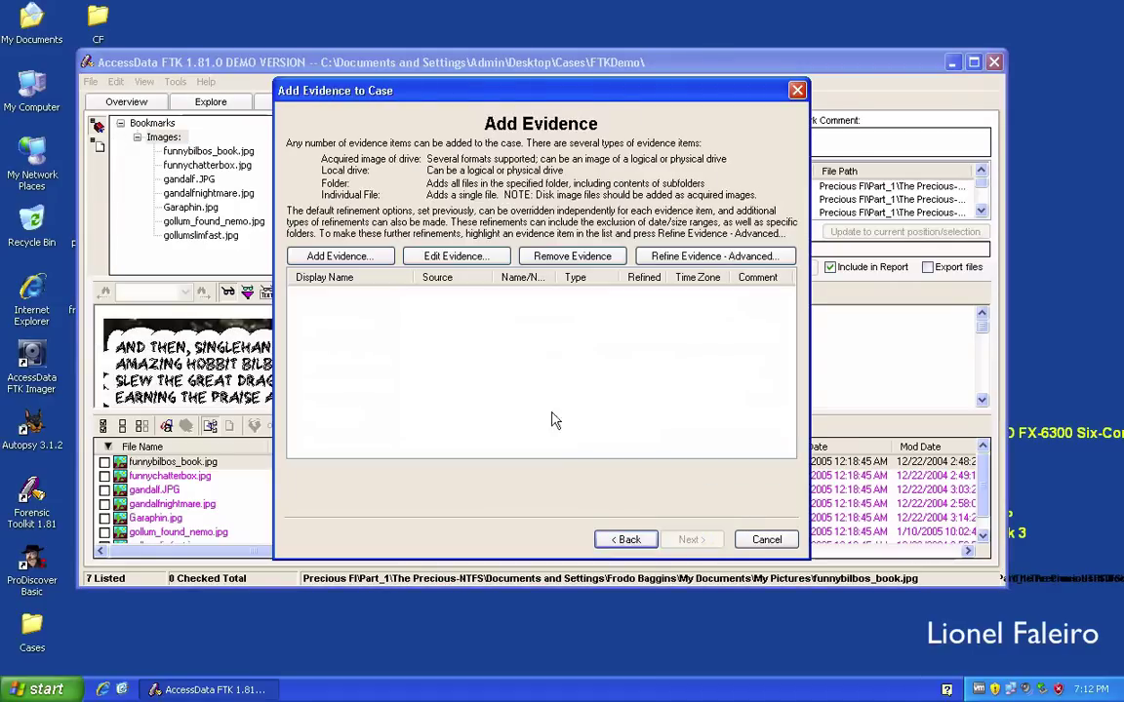
left_click(767, 540)
left_click(90, 82)
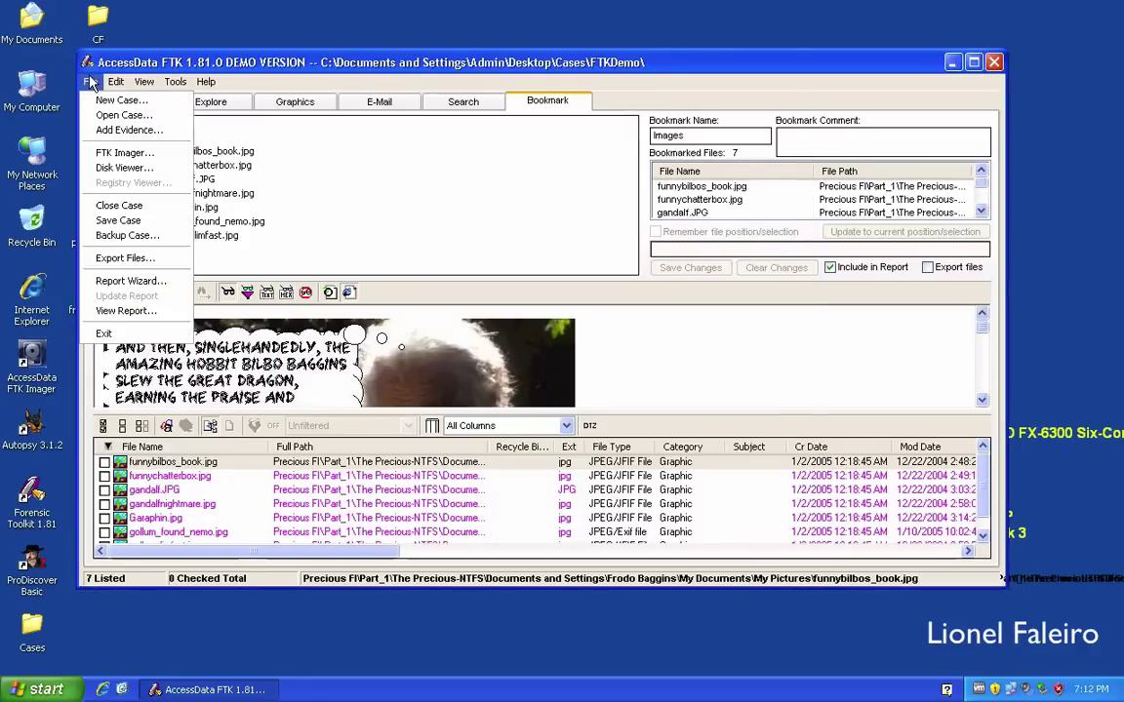
Open the Disk Viewer, show precious.img Part_1's NTFS boot sector in hex, and open Disk Search.
left_click(125, 168)
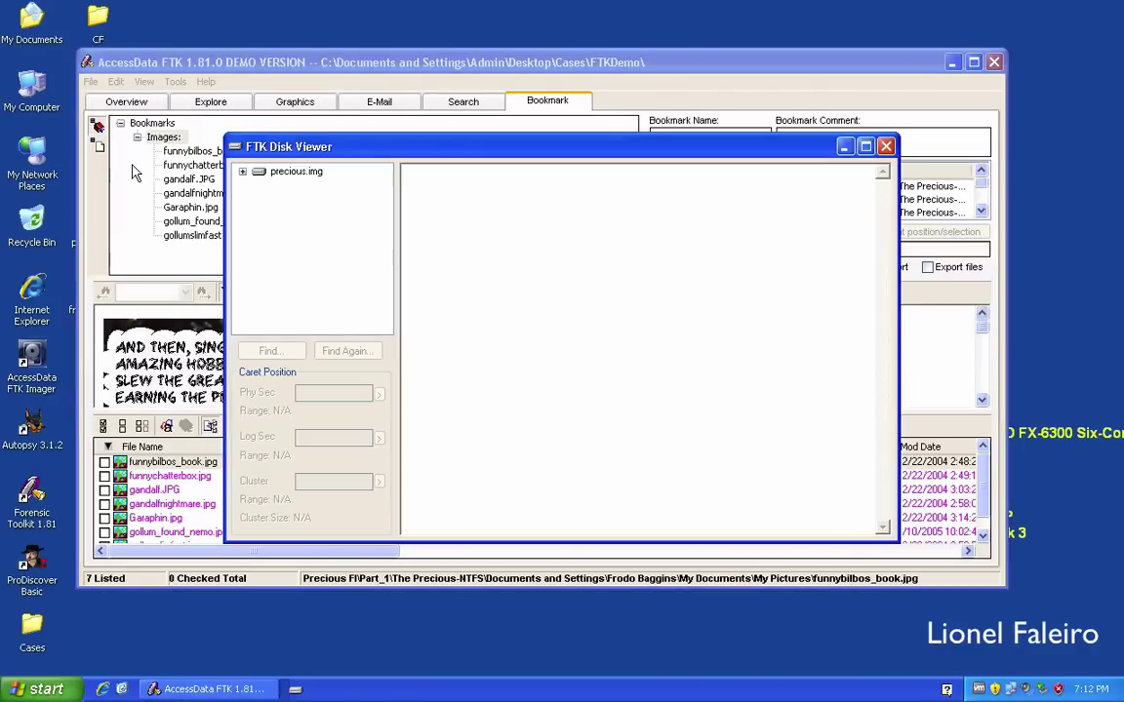
left_click(243, 173)
left_click(298, 185)
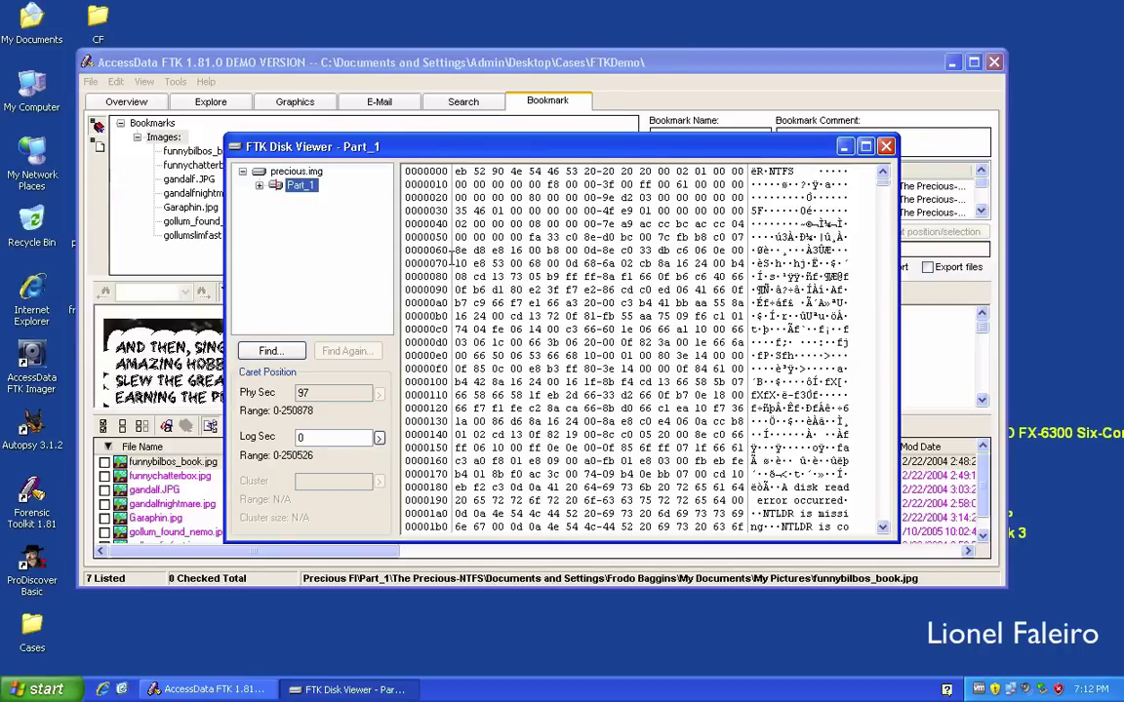
left_click(270, 353)
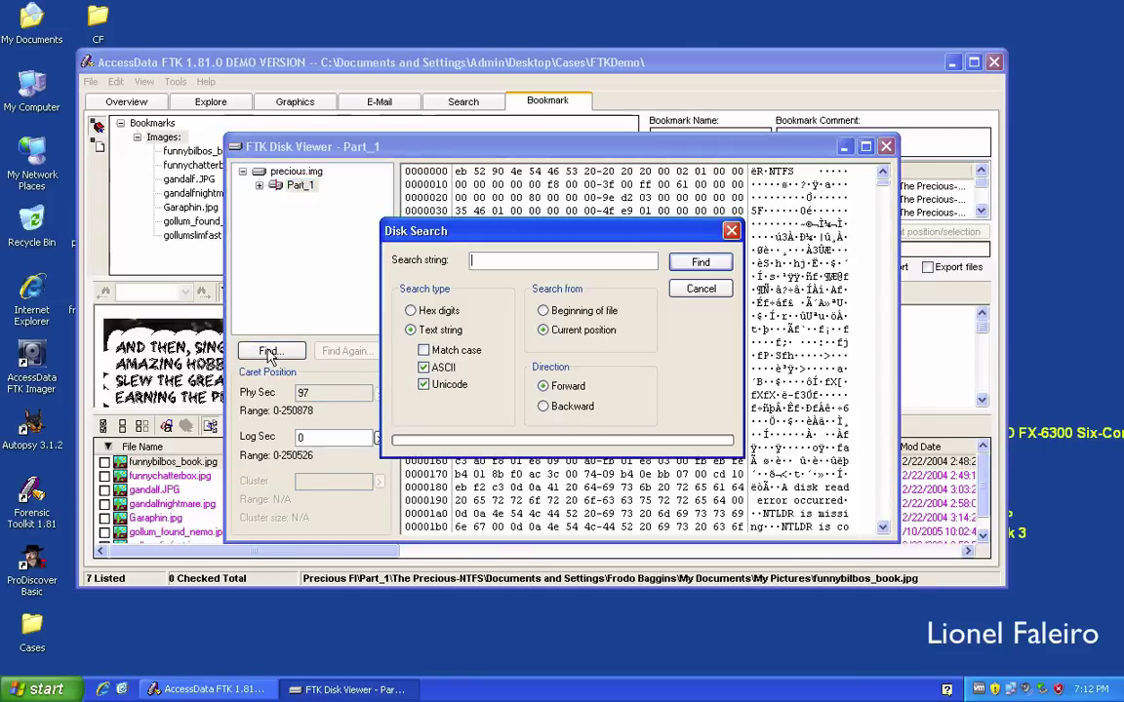
Search Part_1 for hex ffd8ffe0 from the beginning, finding the JFIF header at offset 21cb600.
right_click(523, 258)
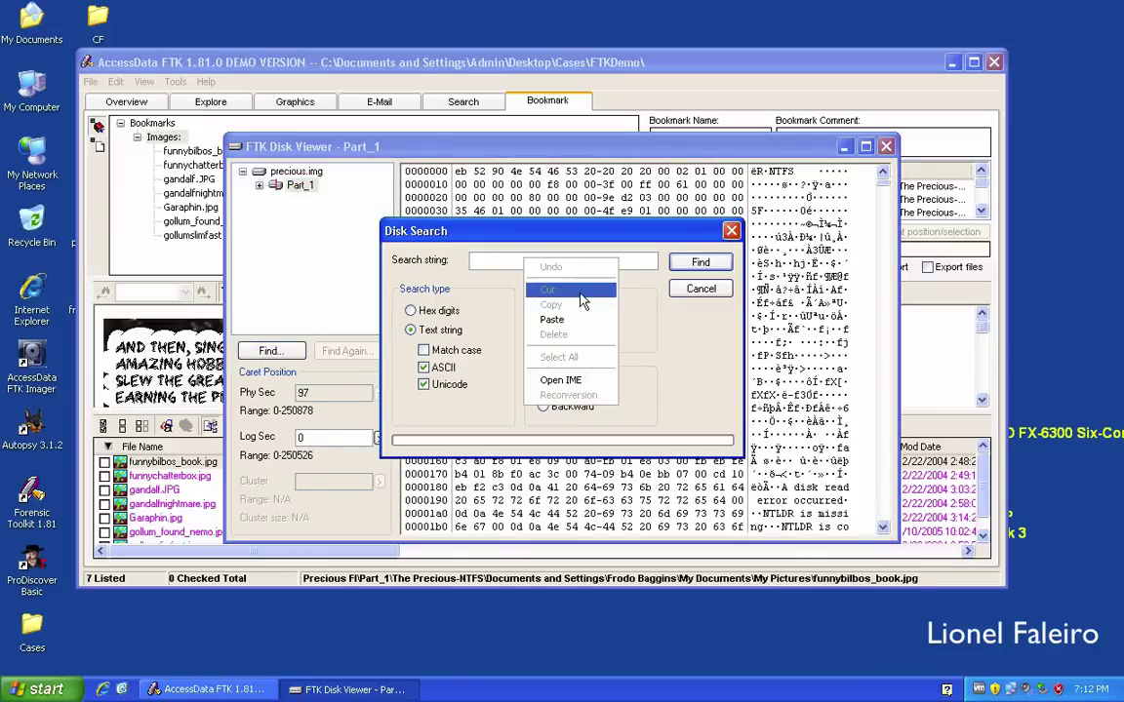
left_click(566, 319)
left_click(410, 311)
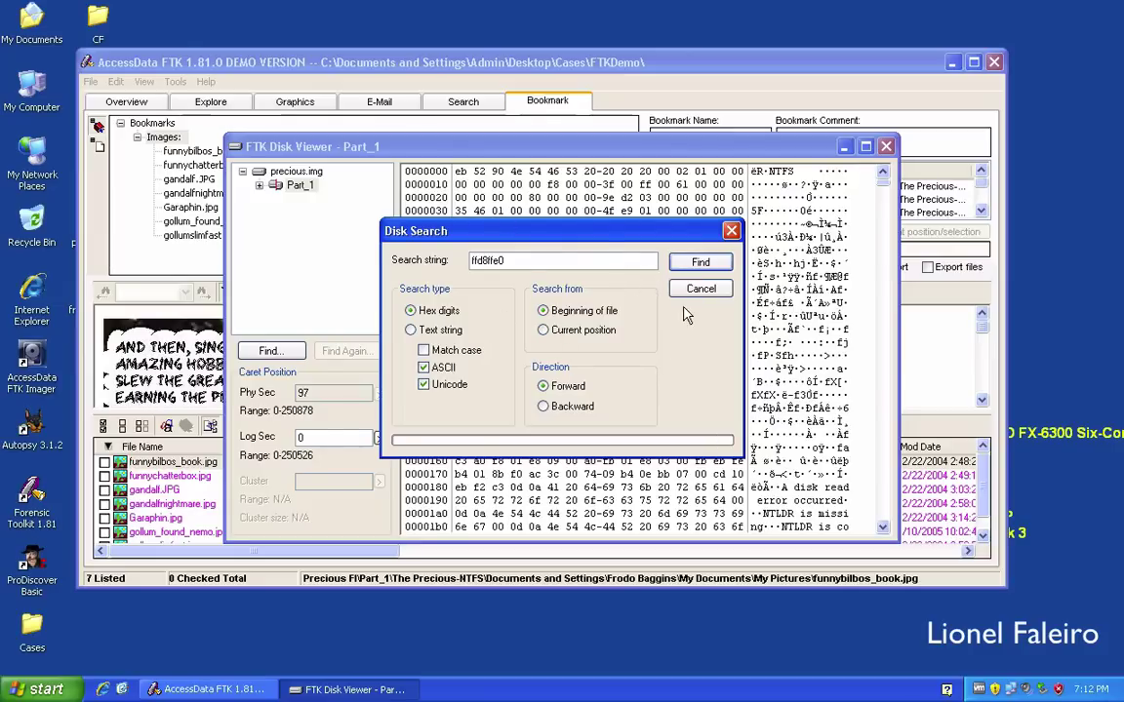
left_click(699, 263)
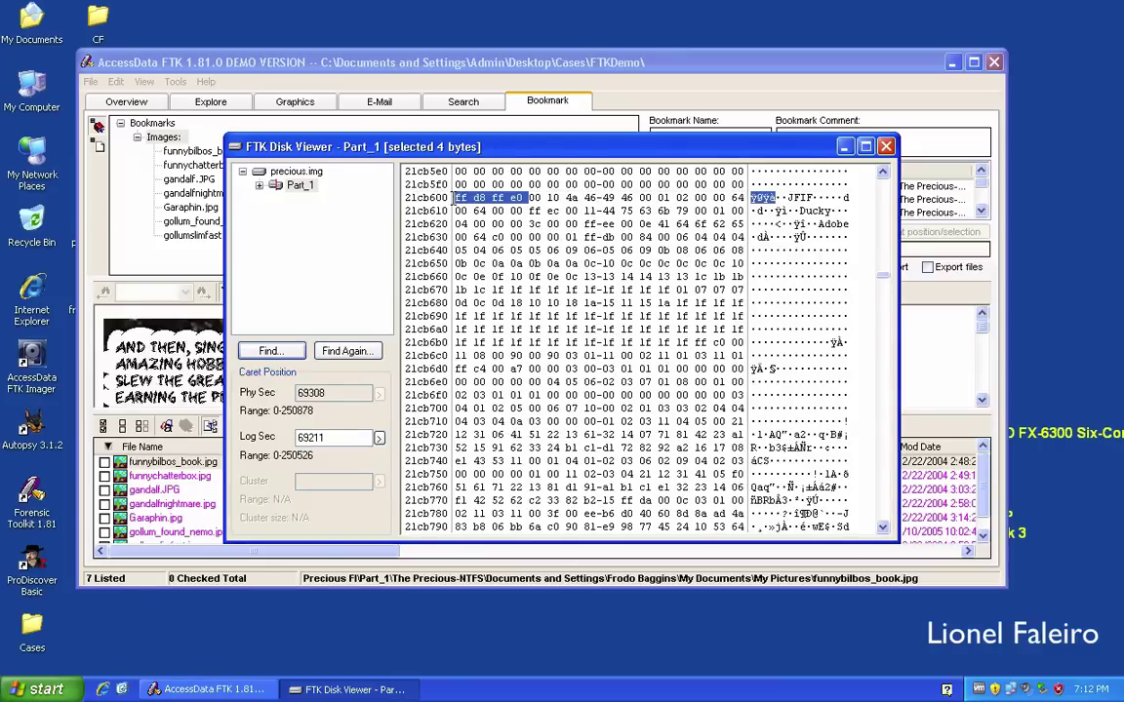
Select bytes downward from the JPEG header and scroll the hex pane toward the image's end.
left_click(454, 198)
left_click_drag(455, 198, 639, 198)
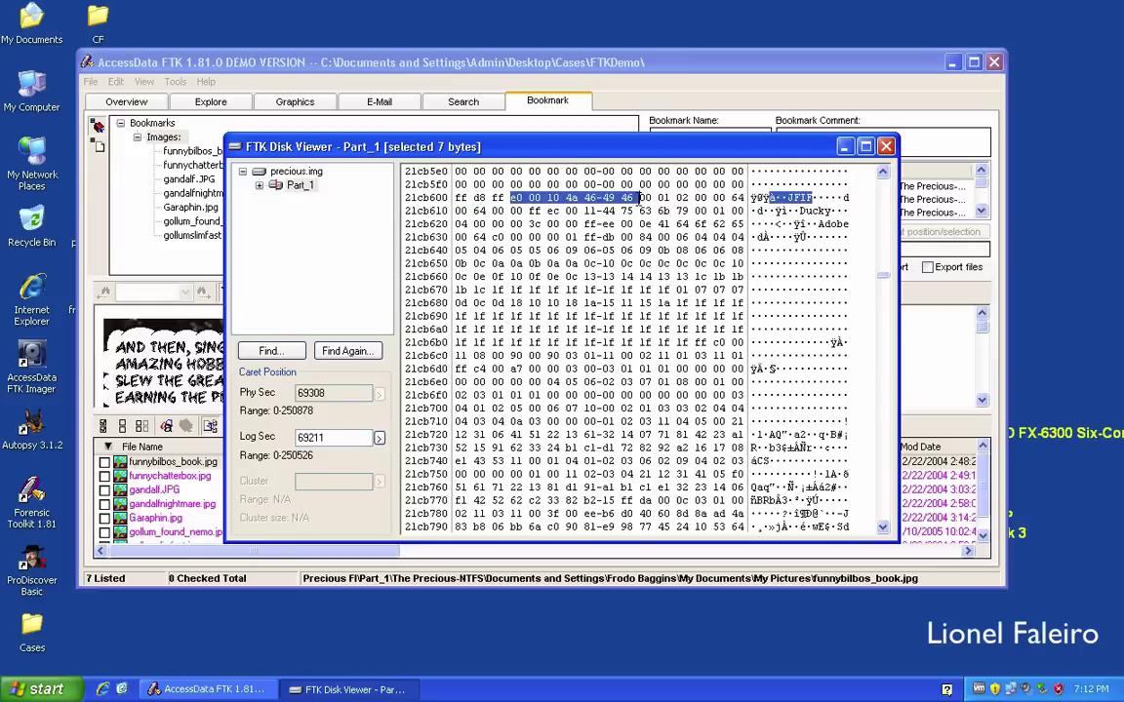
left_click(455, 198)
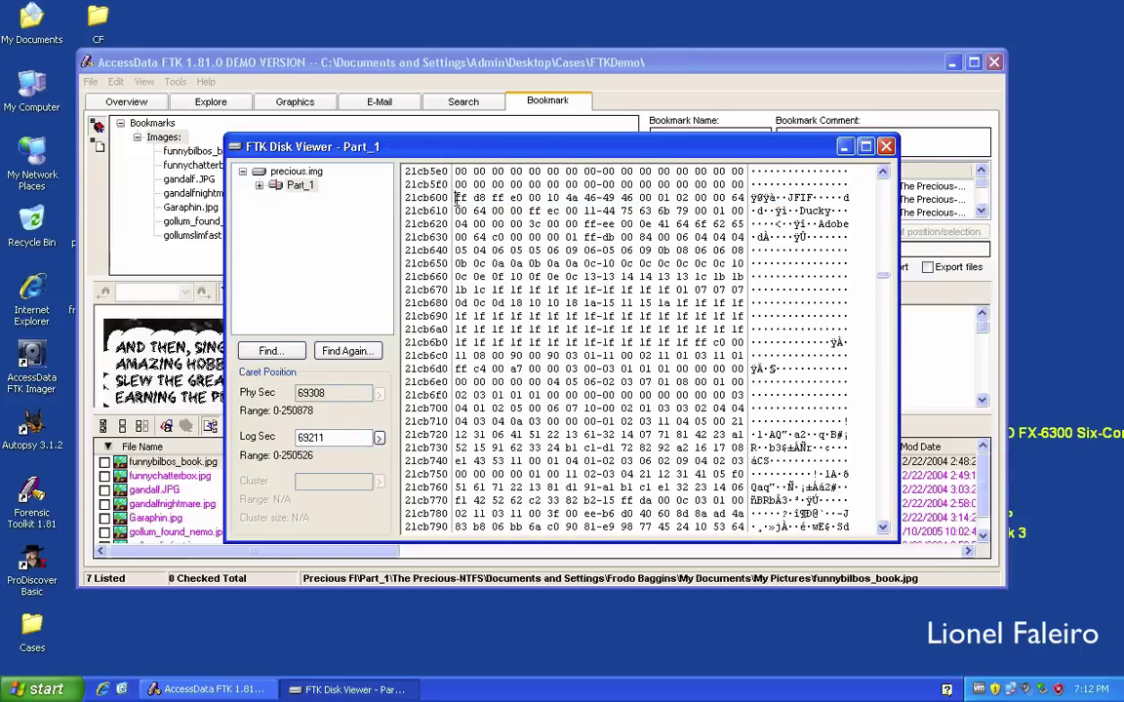
left_click_drag(454, 198, 458, 527)
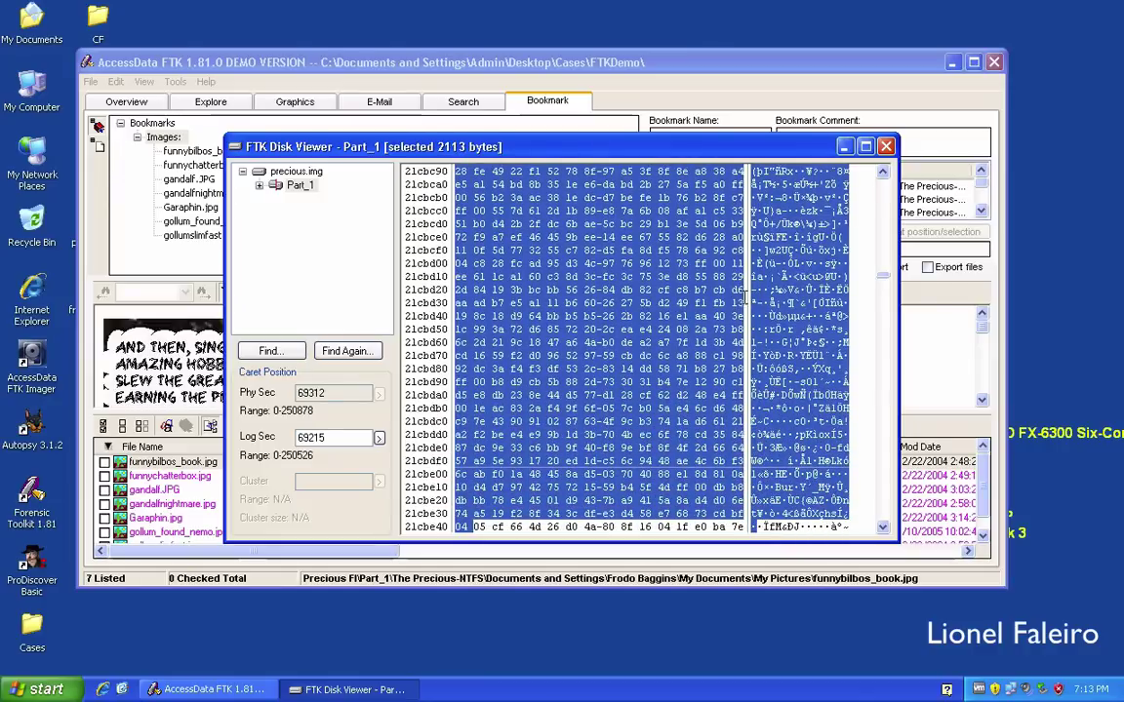
key("shift+Down")
key("shift+Down")
key("shift+Down")
key("shift+Down")
key("shift+Down")
key("shift+Down")
key("shift+Down")
key("shift+Down")
key("shift+Down")
key("shift+Down")
key("shift+Down")
key("shift+Down")
key("shift+Down")
key("shift+Down")
key("shift+Down")
key("shift+Down")
key("shift+Down")
key("shift+Down")
key("shift+Down")
key("shift+Down")
key("shift+Down")
key("shift+Down")
key("shift+Down")
key("shift+Down")
key("shift+Down")
key("shift+Down")
key("shift+Down")
key("shift+Down")
key("shift+Down")
key("shift+Down")
key("shift+Down")
key("shift+Down")
key("shift+Down")
key("shift+Down")
key("shift+Down")
key("shift+Down")
key("shift+Down")
key("shift+Down")
key("shift+Down")
key("shift+Down")
key("shift+Down")
key("shift+Down")
key("shift+Down")
key("shift+Down")
key("shift+Down")
key("shift+Down")
key("shift+Down")
key("shift+Down")
key("shift+Down")
key("shift+Down")
key("shift+Down")
key("shift+Down")
key("shift+Down")
key("shift+Down")
key("shift+Down")
key("shift+Down")
key("shift+Down")
key("shift+Down")
key("shift+Down")
key("shift+Down")
key("shift+Down")
key("shift+Down")
key("shift+Down")
key("shift+Down")
key("shift+Down")
key("shift+Down")
key("shift+Down")
key("shift+Down")
key("shift+Down")
key("shift+Down")
key("shift+Down")
key("shift+Down")
key("shift+Down")
key("shift+Down")
key("shift+Down")
key("shift+Down")
key("shift+Down")
key("shift+Down")
key("shift+Down")
key("shift+Down")
key("shift+Down")
key("shift+Down")
key("shift+Down")
key("shift+Down")
key("shift+Down")
key("shift+Down")
key("shift+Down")
key("shift+Down")
key("shift+Down")
key("shift+Down")
key("shift+Down")
key("shift+Down")
key("shift+Down")
key("shift+Down")
key("shift+Down")
key("shift+Down")
key("shift+Down")
key("shift+Down")
key("shift+Down")
key("shift+Down")
key("shift+Down")
key("shift+Down")
key("shift+Down")
key("shift+Down")
key("shift+Down")
key("shift+Down")
key("shift+Down")
key("shift+Down")
key("shift+Down")
key("shift+Down")
key("shift+Down")
key("shift+Down")
key("shift+Down")
key("shift+Down")
key("shift+Down")
key("shift+Down")
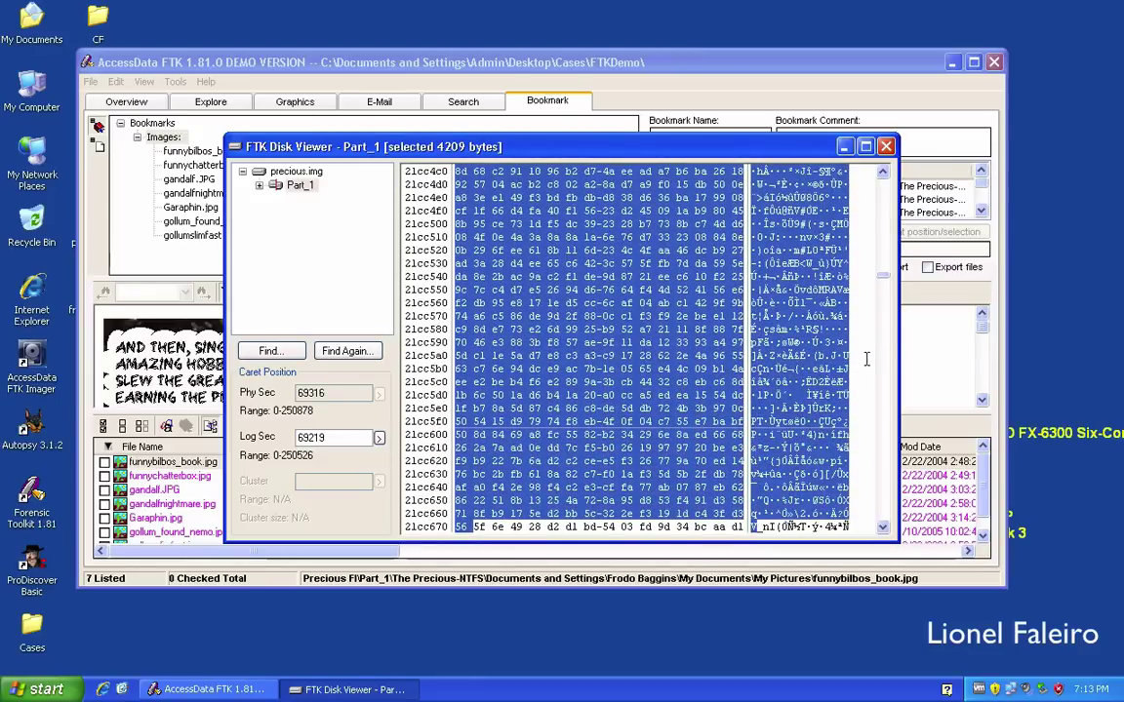
left_click(883, 283)
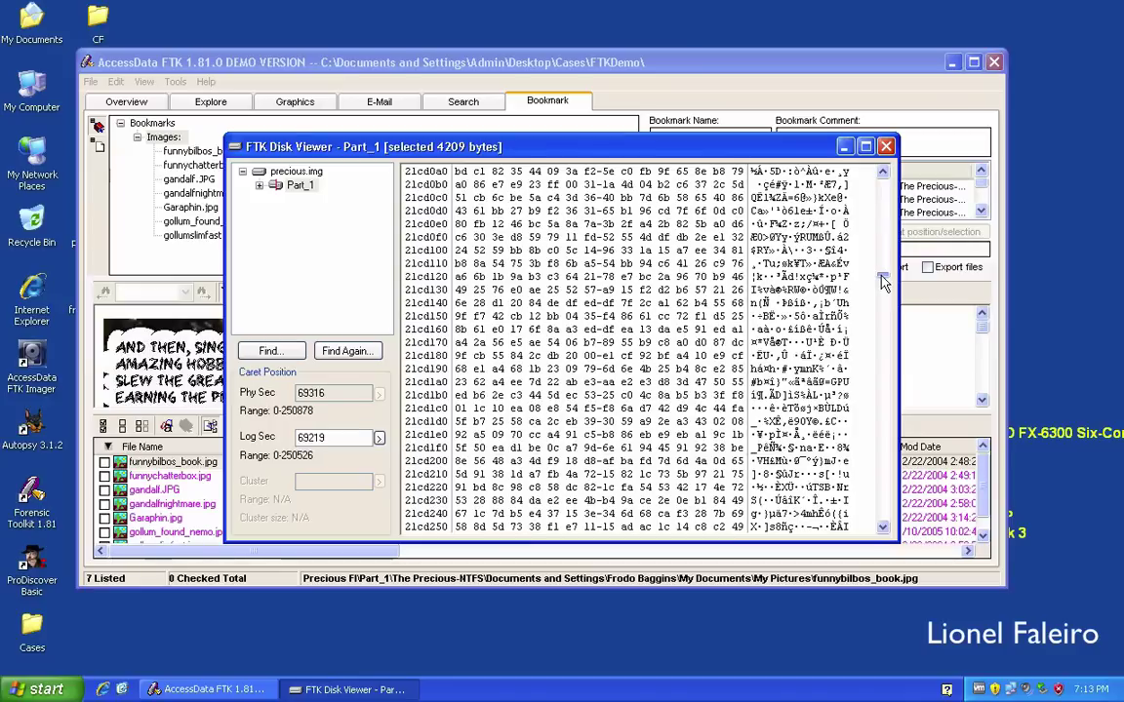
left_click(883, 283)
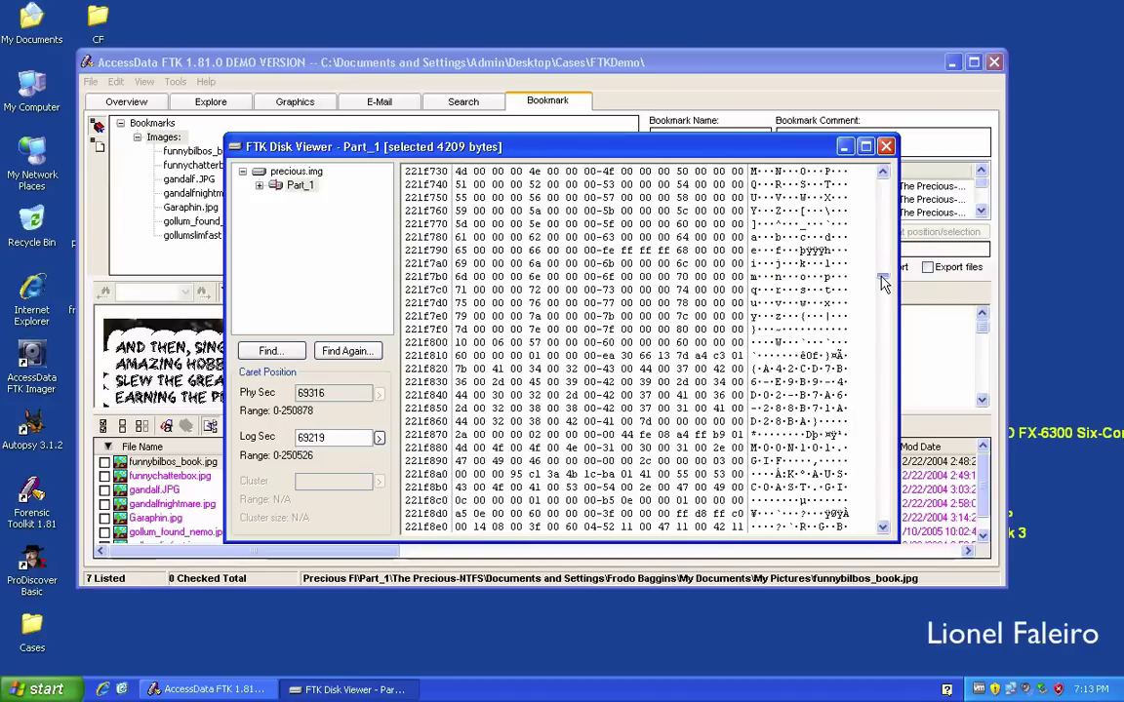
left_click(883, 283)
left_click_drag(883, 281, 889, 312)
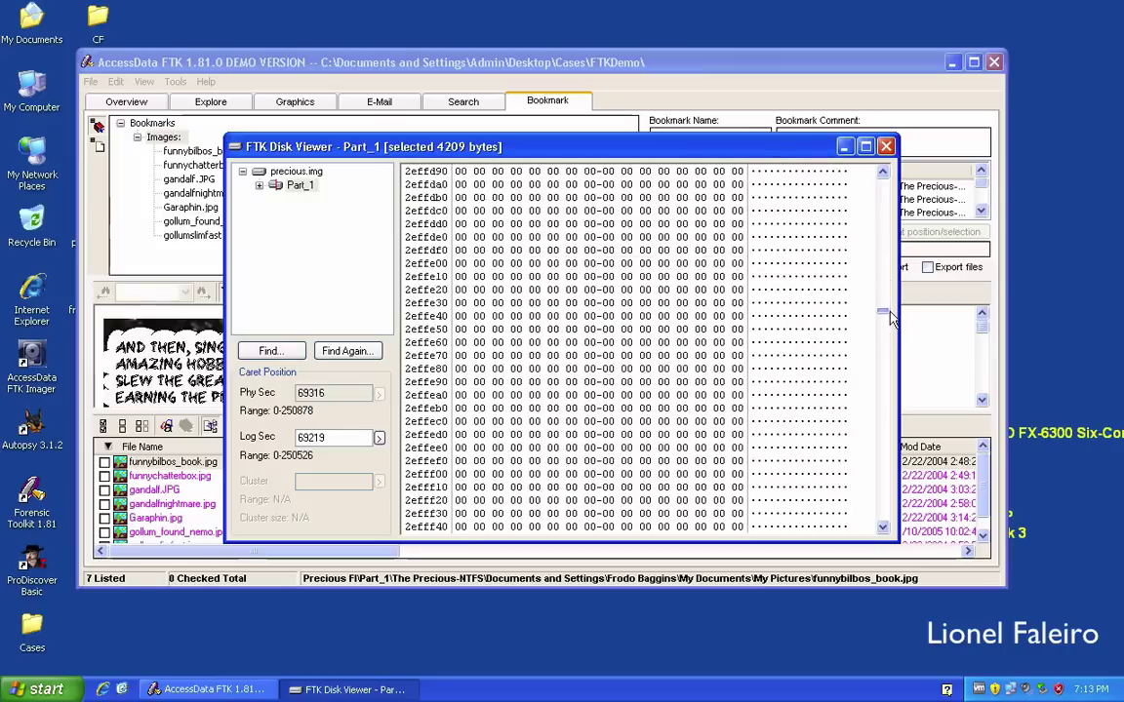
Reselect from the JFIF header and extend to the ff d9 row at 21d0b20, excluding zero padding.
left_click(345, 350)
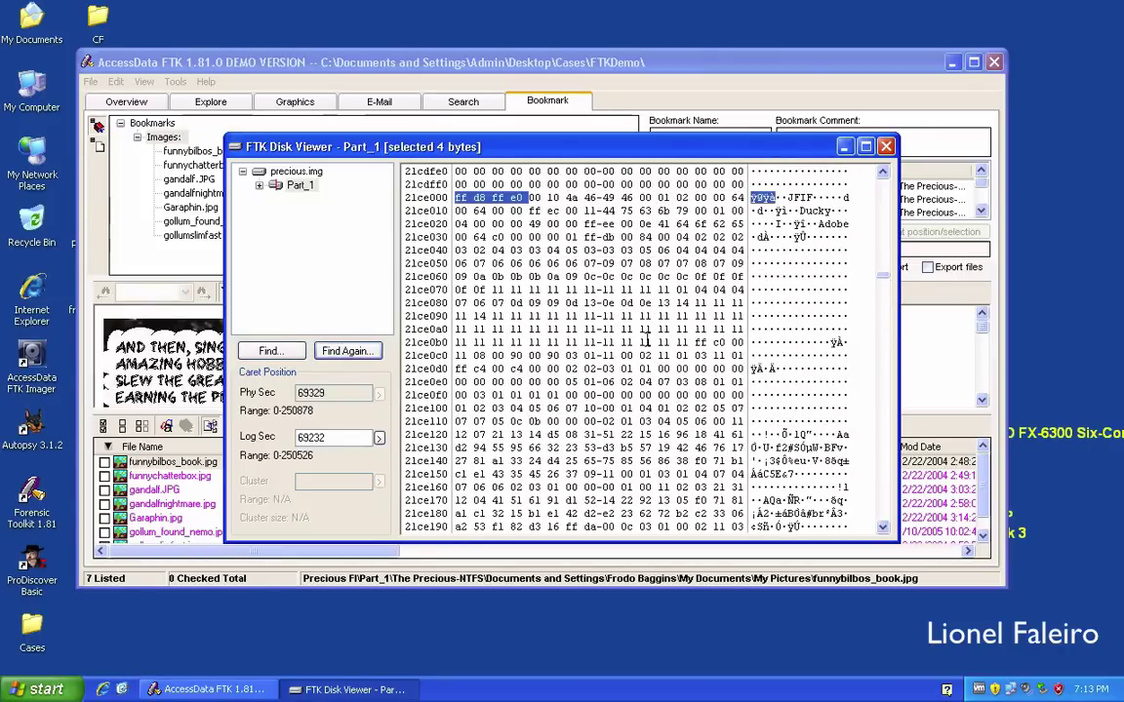
left_click(455, 194)
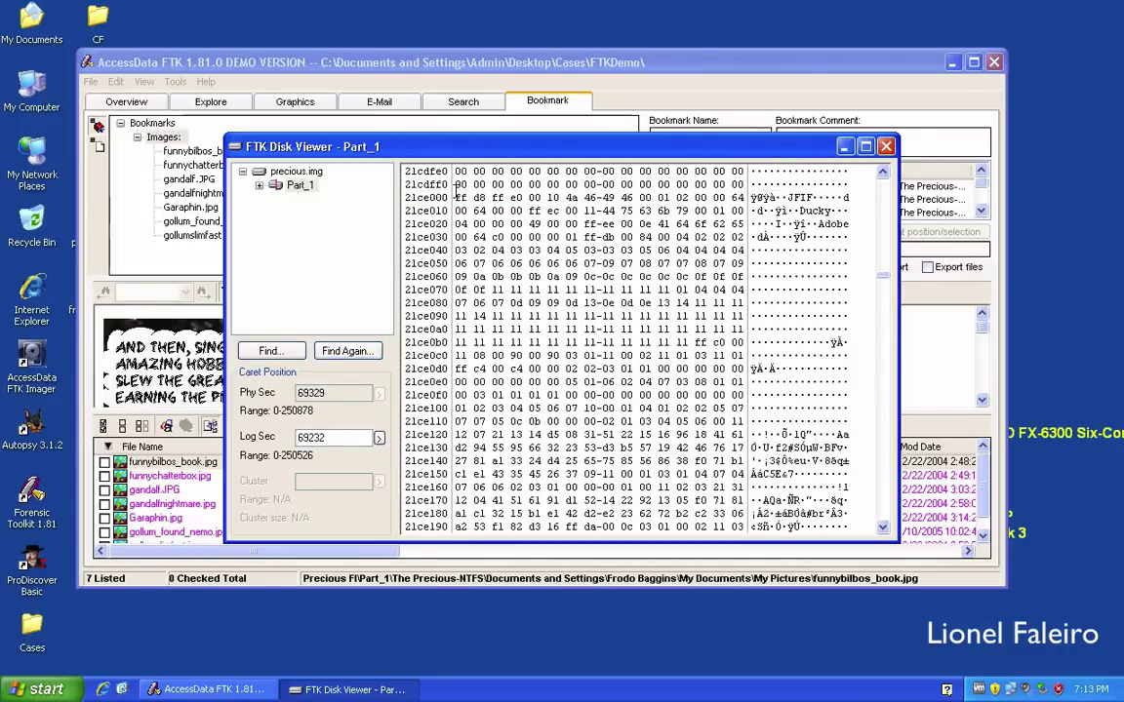
key("shift+Down")
key("shift+Down")
key("shift+Down")
key("shift+Down")
key("shift+Down")
key("shift+Down")
key("shift+Down")
key("shift+Down")
key("shift+Down")
key("shift+Down")
key("shift+Down")
key("shift+Down")
key("shift+Down")
key("shift+Down")
key("shift+Down")
key("shift+Down")
key("shift+Down")
key("shift+Down")
key("shift+Down")
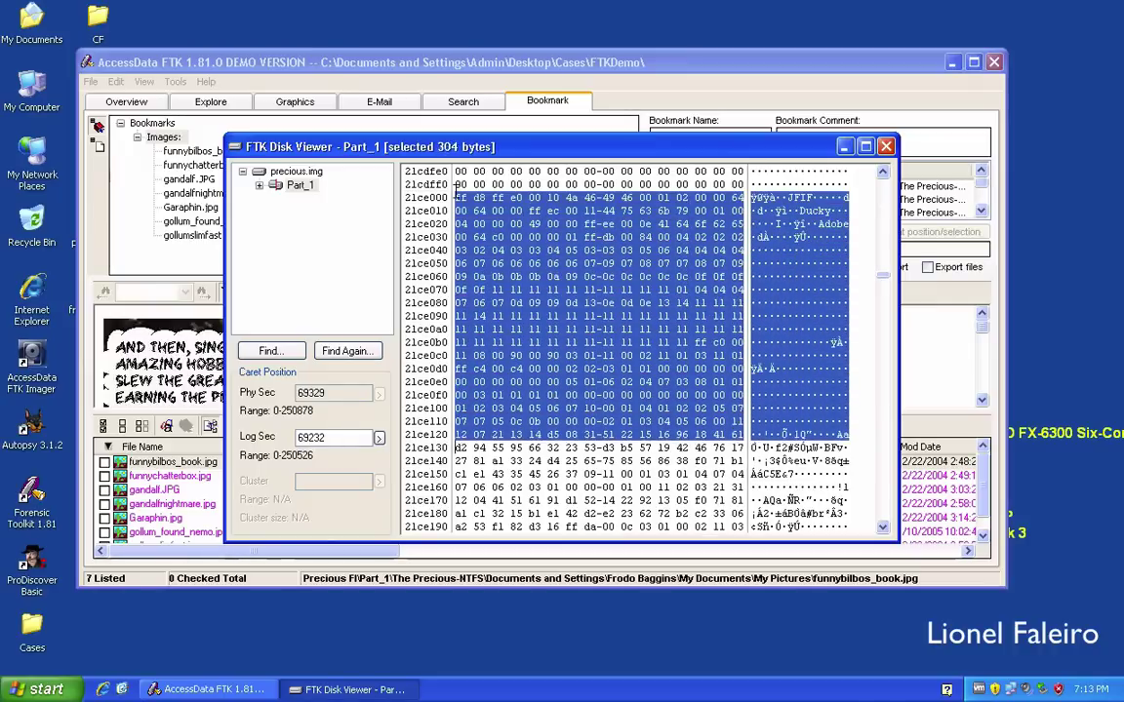
key("shift+Down")
key("shift+Down")
key("shift+Down")
key("shift+Down")
key("shift+Down")
key("shift+Down")
key("shift+Down")
key("shift+Down")
key("shift+Down")
key("shift+Down")
key("shift+Down")
key("shift+Down")
key("shift+Down")
key("shift+Down")
key("shift+Down")
key("shift+Down")
key("shift+Down")
key("shift+Down")
key("shift+Down")
key("shift+Down")
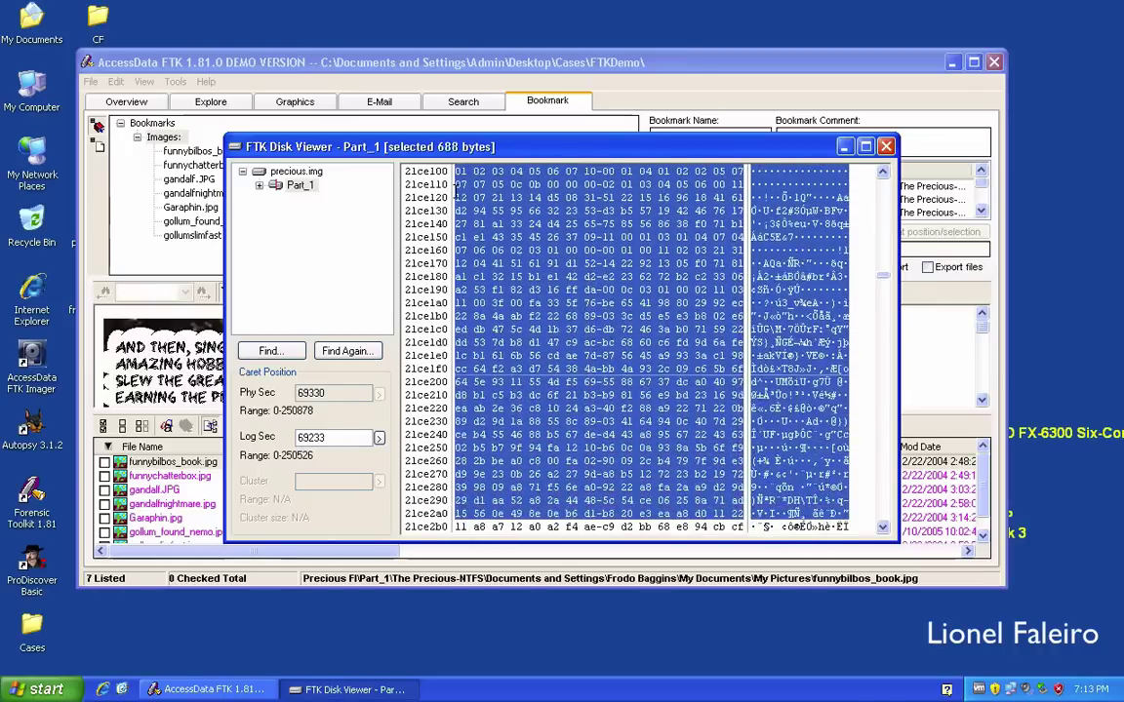
key("shift+Down")
key("shift+Down")
key("shift+Down")
key("shift+Down")
key("shift+Down")
key("shift+Down")
key("shift+Down")
key("shift+Down")
key("shift+Down")
key("shift+Down")
key("shift+Down")
key("shift+Down")
key("shift+Down")
key("shift+Down")
key("shift+Down")
key("shift+Down")
key("shift+Down")
key("shift+Down")
key("shift+Down")
key("shift+Down")
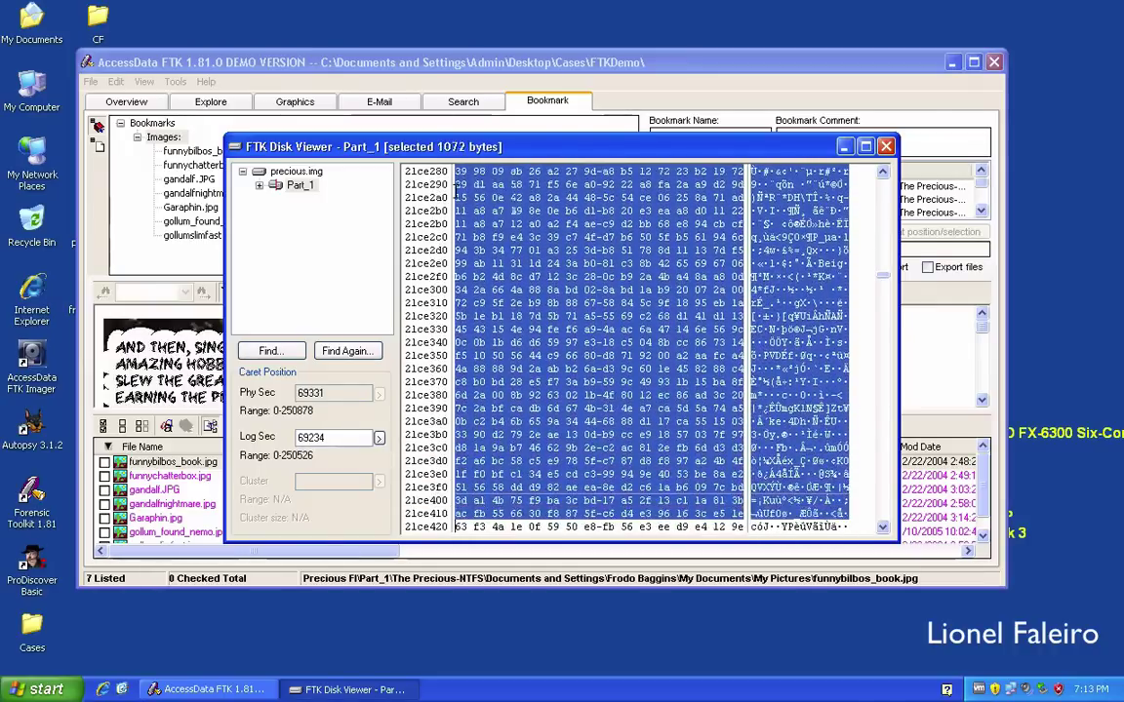
key("shift+Down")
key("shift+Down")
key("shift+Down")
key("shift+Down")
key("shift+Down")
key("shift+Down")
key("shift+Down")
key("shift+Down")
key("shift+Down")
key("shift+Down")
key("shift+Down")
key("shift+Down")
key("shift+Down")
key("shift+Down")
key("shift+Down")
key("shift+Down")
key("shift+Down")
key("shift+Down")
key("shift+Down")
key("shift+Down")
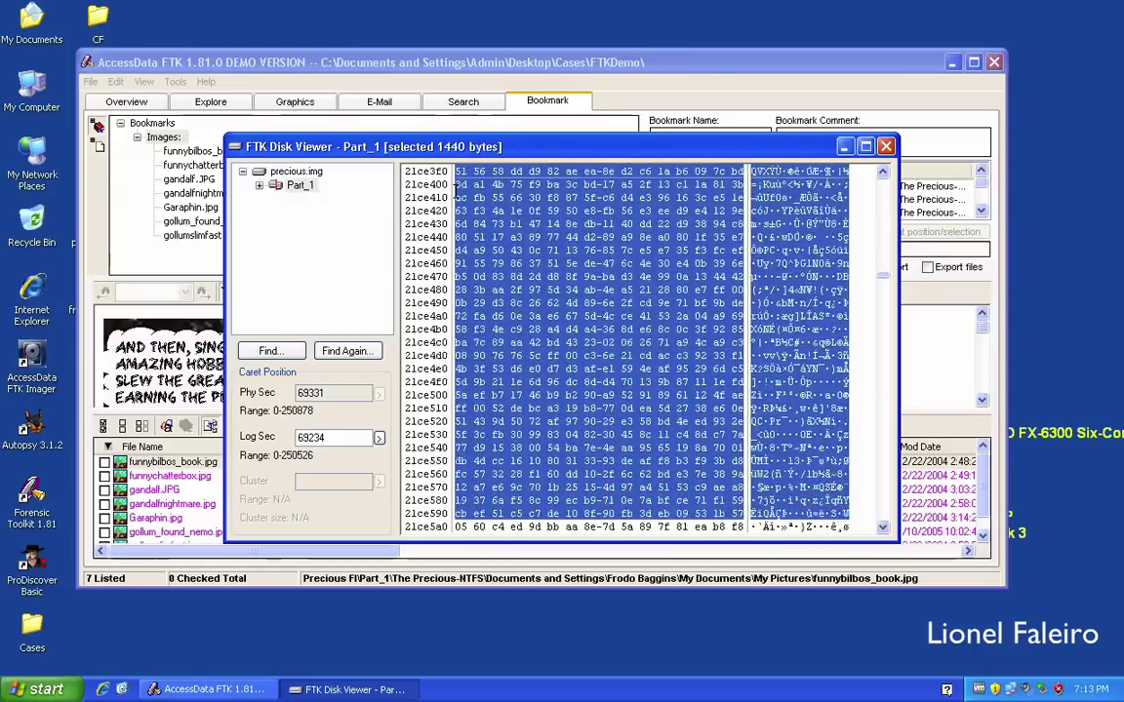
key("shift+Down")
key("shift+Down")
key("shift+Down")
key("shift+Down")
key("shift+Down")
key("shift+Down")
key("shift+Down")
key("shift+Down")
key("shift+Down")
key("shift+Down")
key("shift+Down")
key("shift+Down")
key("shift+Down")
key("shift+Down")
key("shift+Down")
key("shift+Down")
key("shift+Down")
key("shift+Down")
key("shift+Down")
key("shift+Down")
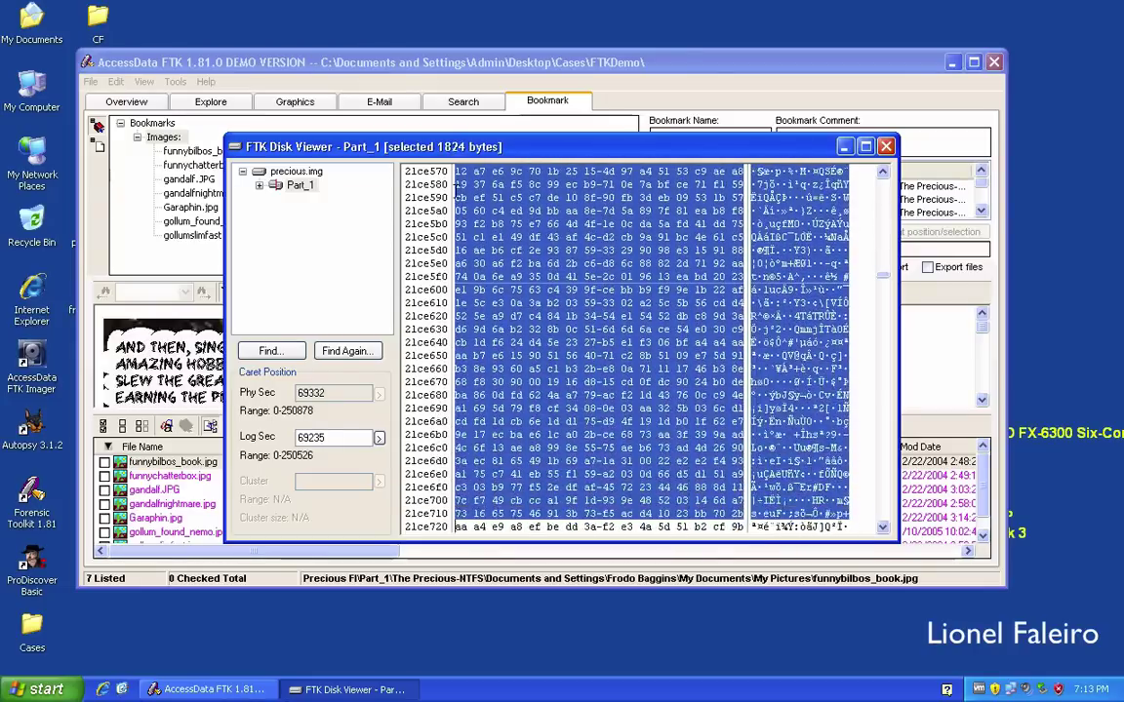
key("shift+Down")
key("shift+Down")
key("shift+Down")
key("shift+Down")
key("shift+Down")
key("shift+Down")
key("shift+Down")
key("shift+Down")
key("shift+Down")
key("shift+Down")
key("shift+Down")
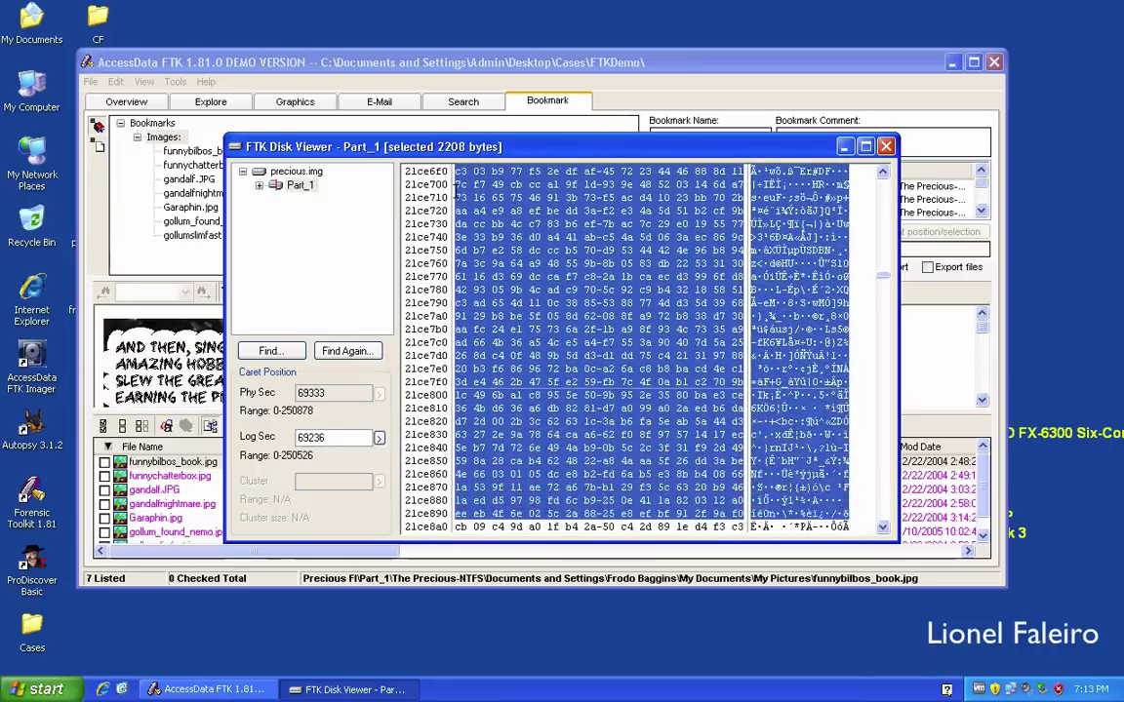
key("shift+Down")
key("shift+Down")
key("shift+Down")
key("shift+Down")
key("shift+Down")
key("shift+Down")
key("shift+Down")
key("shift+Down")
key("shift+Down")
key("shift+Down")
key("shift+Down")
key("shift+Down")
key("shift+Down")
key("shift+Down")
key("shift+Down")
key("shift+Down")
key("shift+Down")
key("shift+Down")
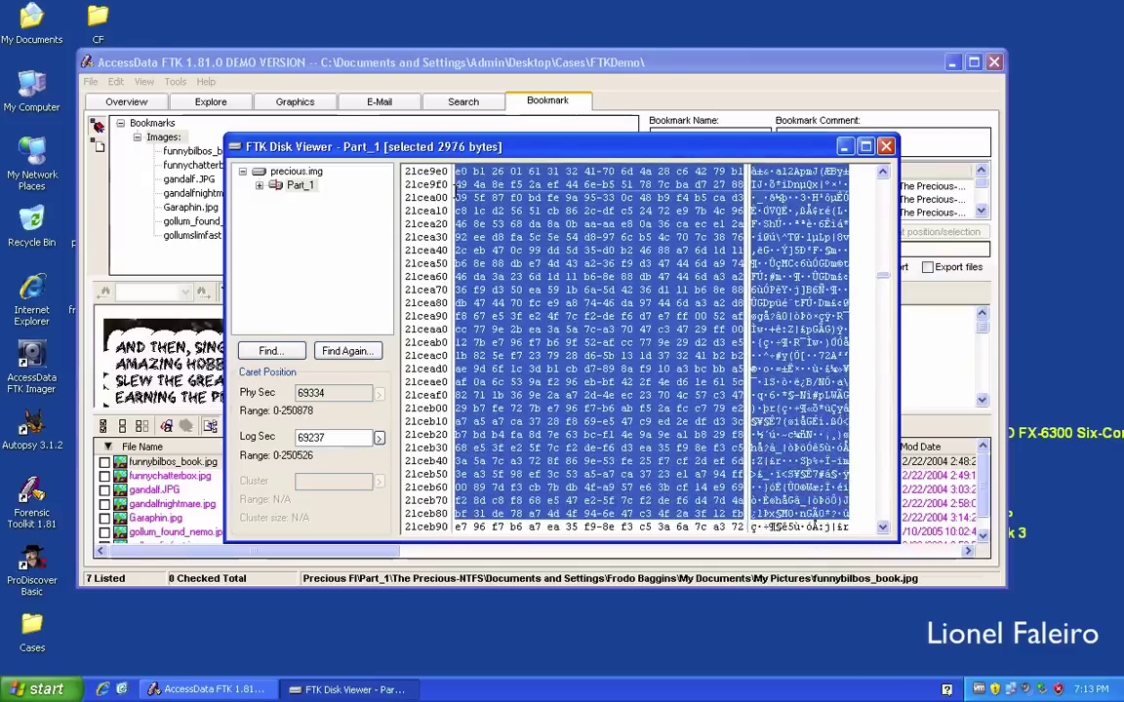
key("shift+Down")
key("shift+Down")
key("shift+Down")
key("shift+Down")
key("shift+Down")
key("shift+Down")
key("shift+Down")
key("shift+Down")
key("shift+Down")
key("shift+Down")
key("shift+Down")
key("shift+Down")
key("shift+Down")
key("shift+Down")
key("shift+Down")
key("shift+Down")
key("shift+Down")
key("shift+Down")
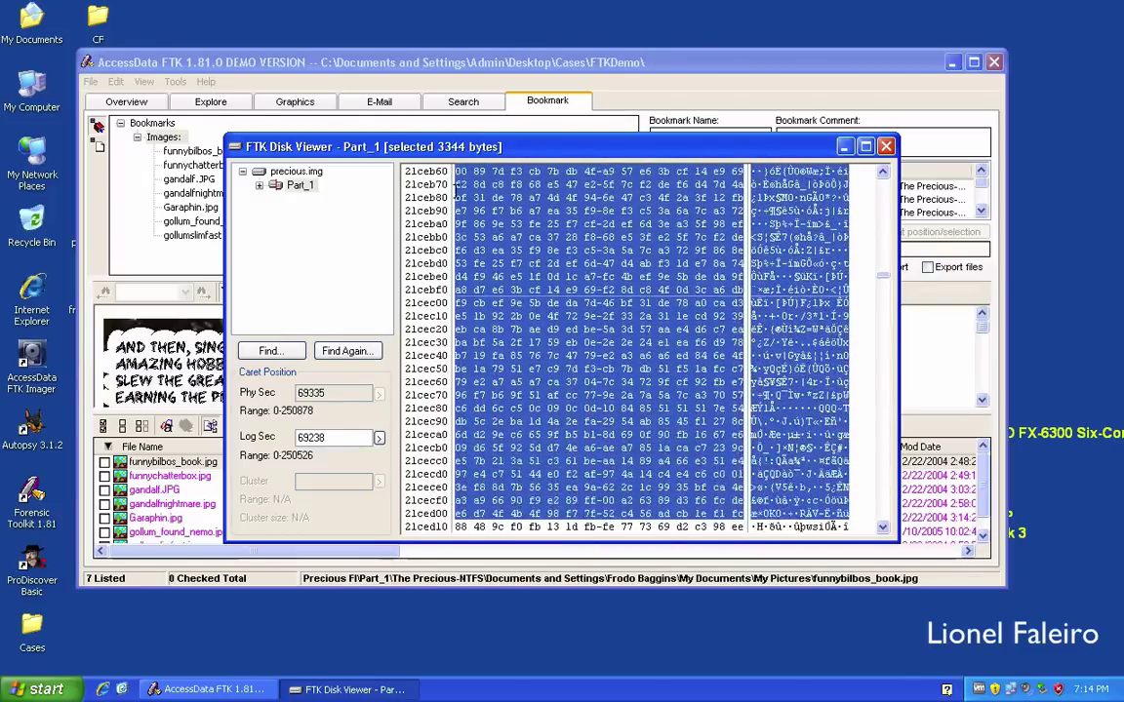
key("shift+Down")
key("shift+Down")
key("shift+Down")
key("shift+Down")
key("shift+Down")
key("shift+Down")
key("shift+Down")
key("shift+Down")
key("shift+Down")
key("shift+Down")
key("shift+Down")
key("shift+Down")
key("shift+Down")
key("shift+Down")
key("shift+Down")
key("shift+Down")
key("shift+Down")
key("shift+Down")
key("shift+Down")
key("shift+Down")
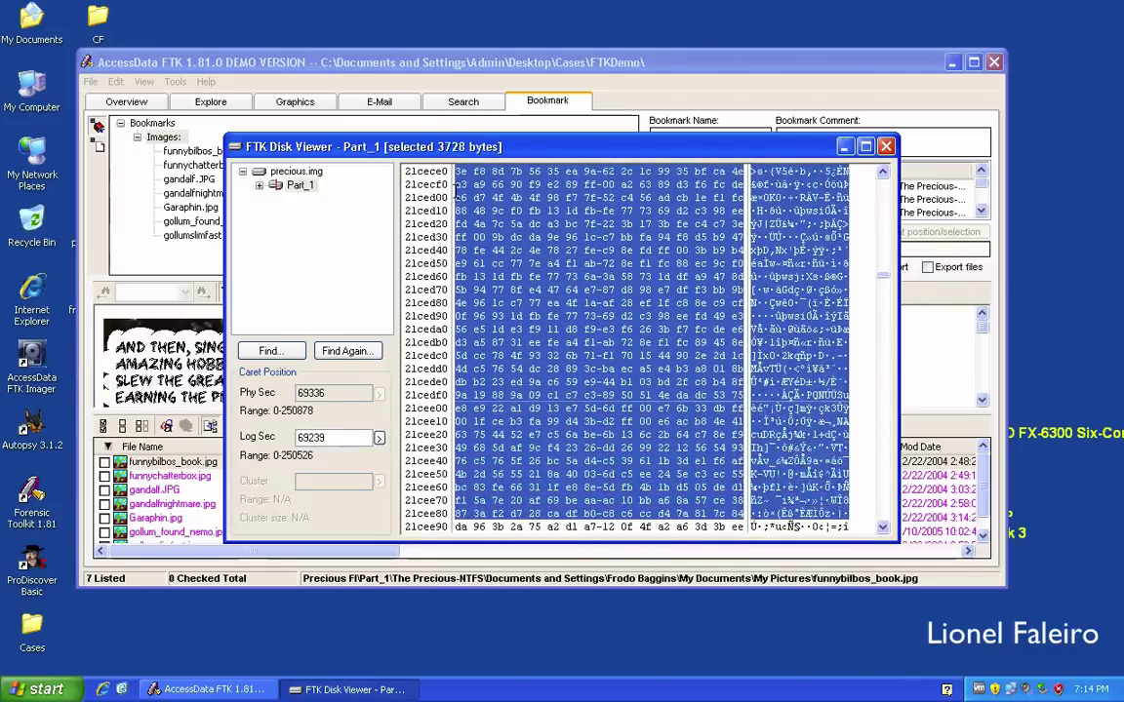
key("shift+Down")
key("shift+Down")
key("shift+Down")
key("shift+Down")
key("shift+Down")
key("shift+Down")
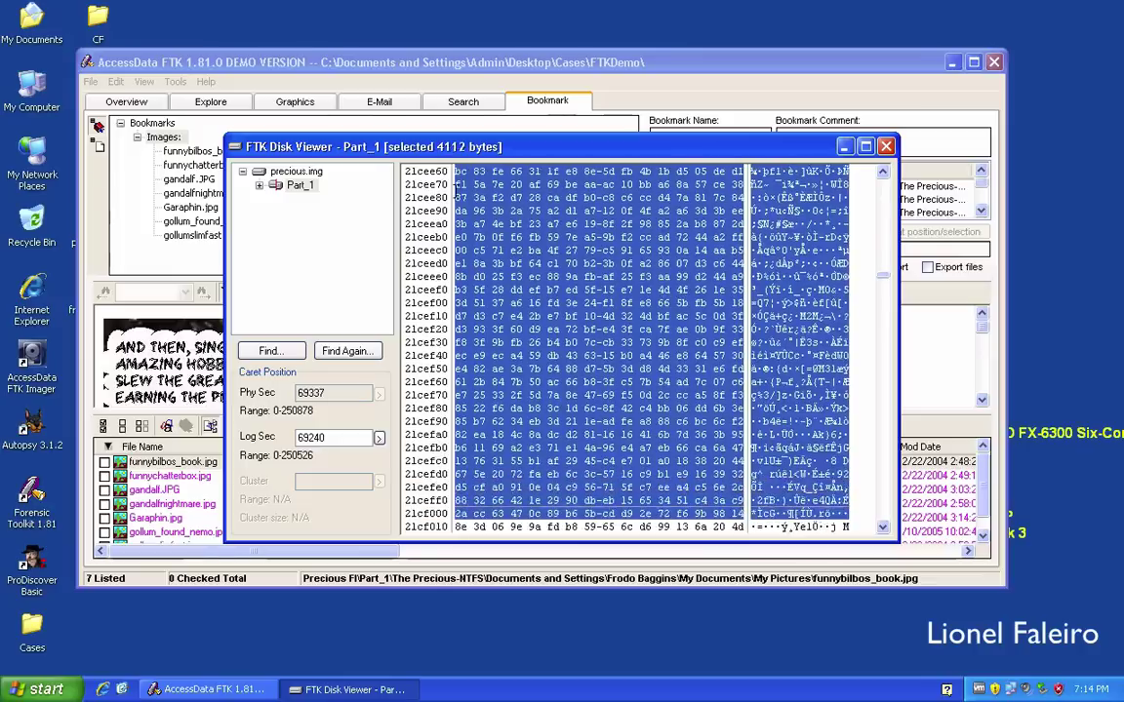
key("shift+Down")
key("shift+Down")
key("shift+Down")
key("shift+Down")
key("shift+Down")
key("shift+Down")
key("shift+Down")
key("shift+Down")
key("shift+Down")
key("shift+Down")
key("shift+Down")
key("shift+Down")
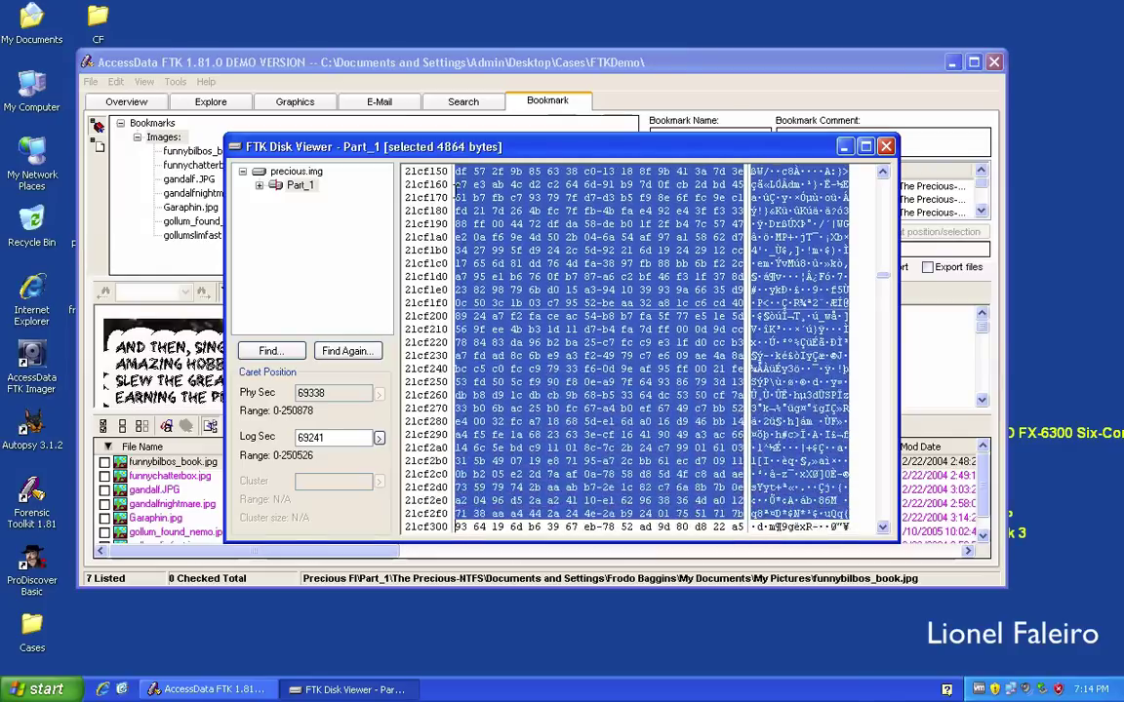
key("shift+Down")
key("shift+Down")
key("shift+Down")
key("shift+Down")
key("shift+Down")
key("shift+Down")
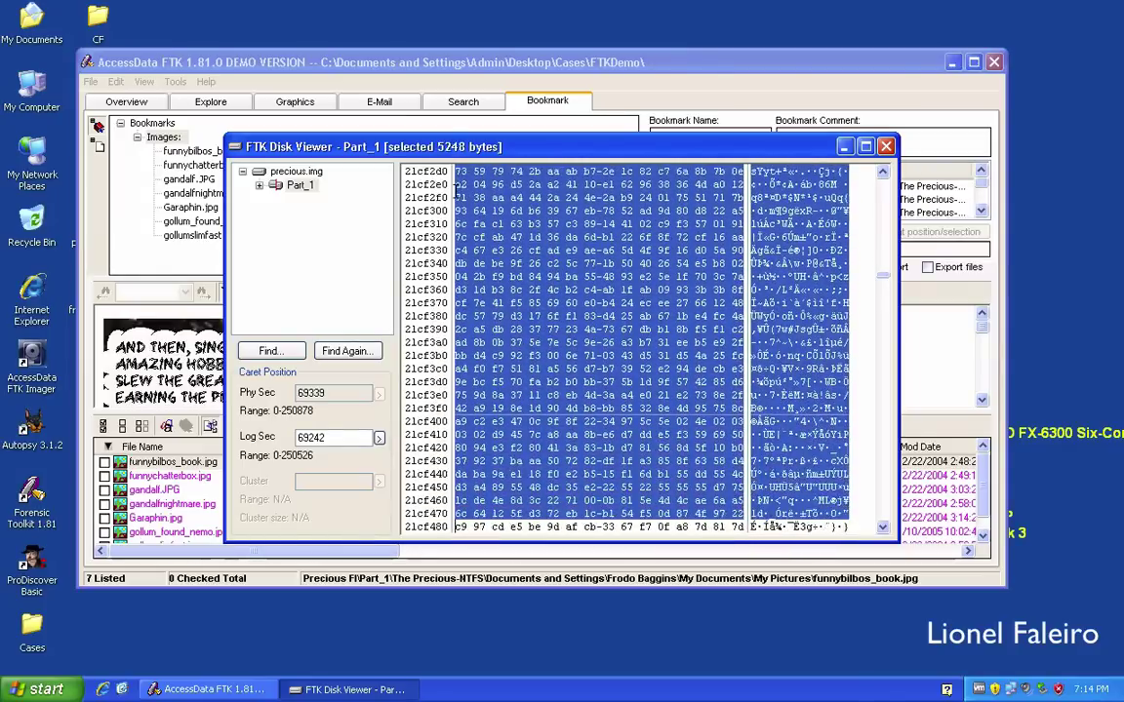
key("shift+Down")
key("shift+Down")
key("shift+Down")
key("shift+Down")
key("shift+Down")
key("shift+Down")
key("shift+Down")
key("shift+Down")
key("shift+Down")
key("shift+Down")
key("shift+Down")
key("shift+Down")
key("shift+Down")
key("shift+Down")
key("shift+Down")
key("shift+Down")
key("shift+Down")
key("shift+Down")
key("shift+Down")
key("shift+Down")
key("shift+Down")
key("shift+Down")
key("shift+Down")
key("shift+Down")
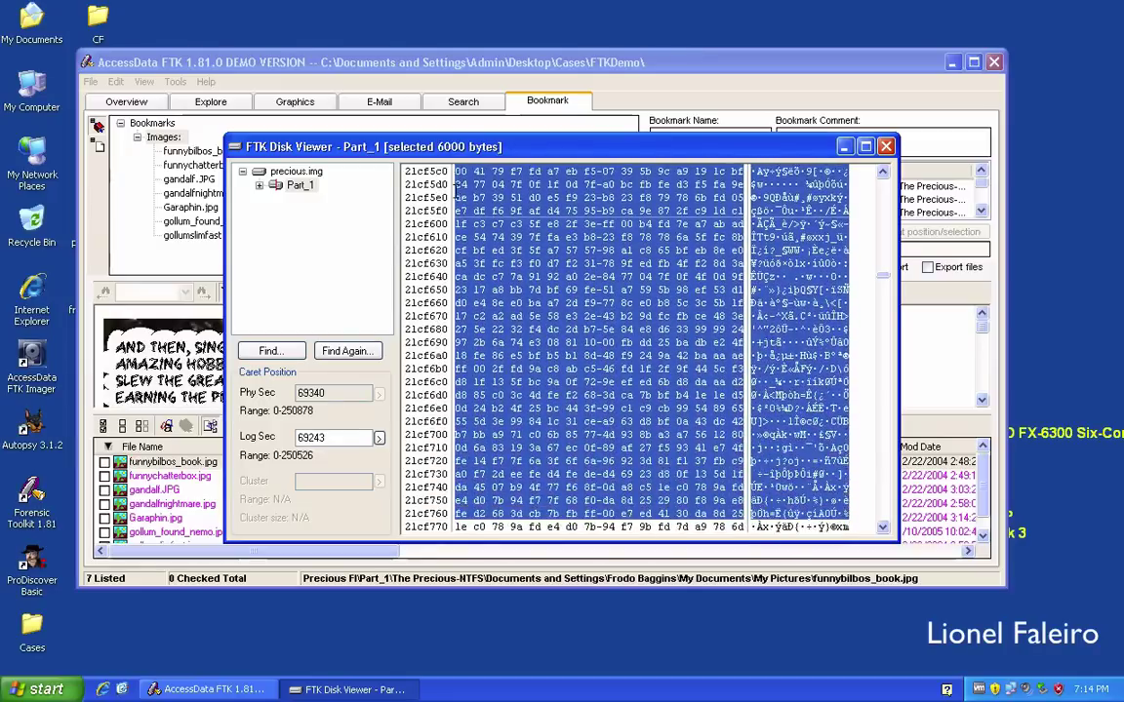
key("shift+Down")
key("shift+Down")
key("shift+Down")
key("shift+Down")
key("shift+Down")
key("shift+Down")
key("shift+Down")
key("shift+Down")
key("shift+Down")
key("shift+Down")
key("shift+Down")
key("shift+Down")
key("shift+Down")
key("shift+Down")
key("shift+Down")
key("shift+Down")
key("shift+Down")
key("shift+Down")
key("shift+Down")
key("shift+Down")
key("shift+Down")
key("shift+Down")
key("shift+Down")
key("shift+Down")
key("shift+Down")
key("shift+Down")
key("shift+Down")
key("shift+Down")
key("shift+Down")
key("shift+Down")
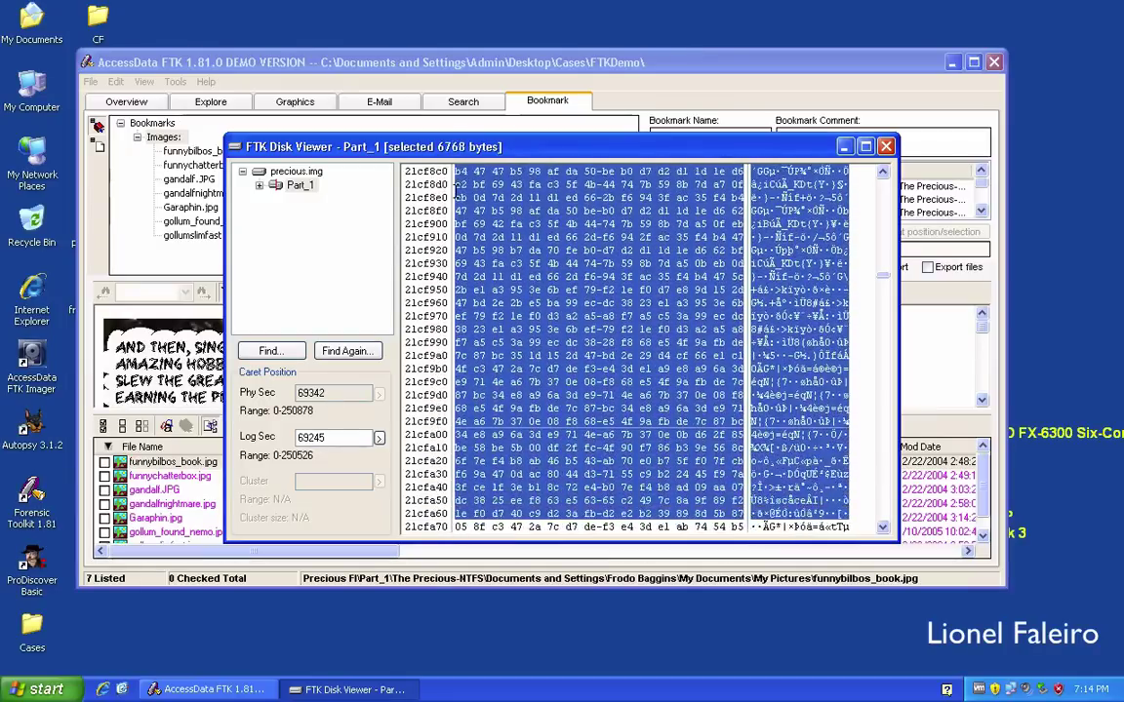
key("shift+Down")
key("shift+Down")
key("shift+Down")
key("shift+Down")
key("shift+Down")
key("shift+Down")
key("shift+Down")
key("shift+Down")
key("shift+Down")
key("shift+Down")
key("shift+Down")
key("shift+Down")
key("shift+Down")
key("shift+Down")
key("shift+Down")
key("shift+Down")
key("shift+Down")
key("shift+Down")
key("shift+Down")
key("shift+Down")
key("shift+Down")
key("shift+Down")
key("shift+Down")
key("shift+Down")
key("shift+Down")
key("shift+Down")
key("shift+Down")
key("shift+Down")
key("shift+Down")
key("shift+Down")
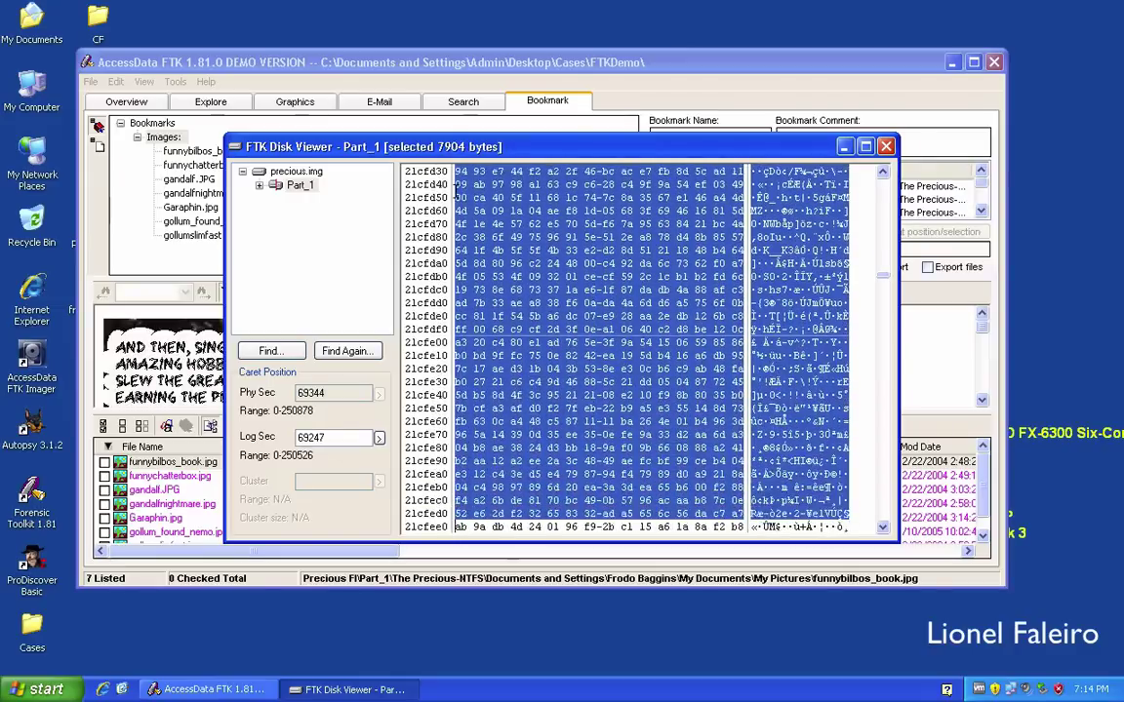
key("shift+Down")
key("shift+Down")
key("shift+Down")
key("shift+Down")
key("shift+Down")
key("shift+Down")
key("shift+Down")
key("shift+Down")
key("shift+Down")
key("shift+Down")
key("shift+Down")
key("shift+Down")
key("shift+Down")
key("shift+Down")
key("shift+Down")
key("shift+Down")
key("shift+Down")
key("shift+Down")
key("shift+Down")
key("shift+Down")
key("shift+Down")
key("shift+Down")
key("shift+Down")
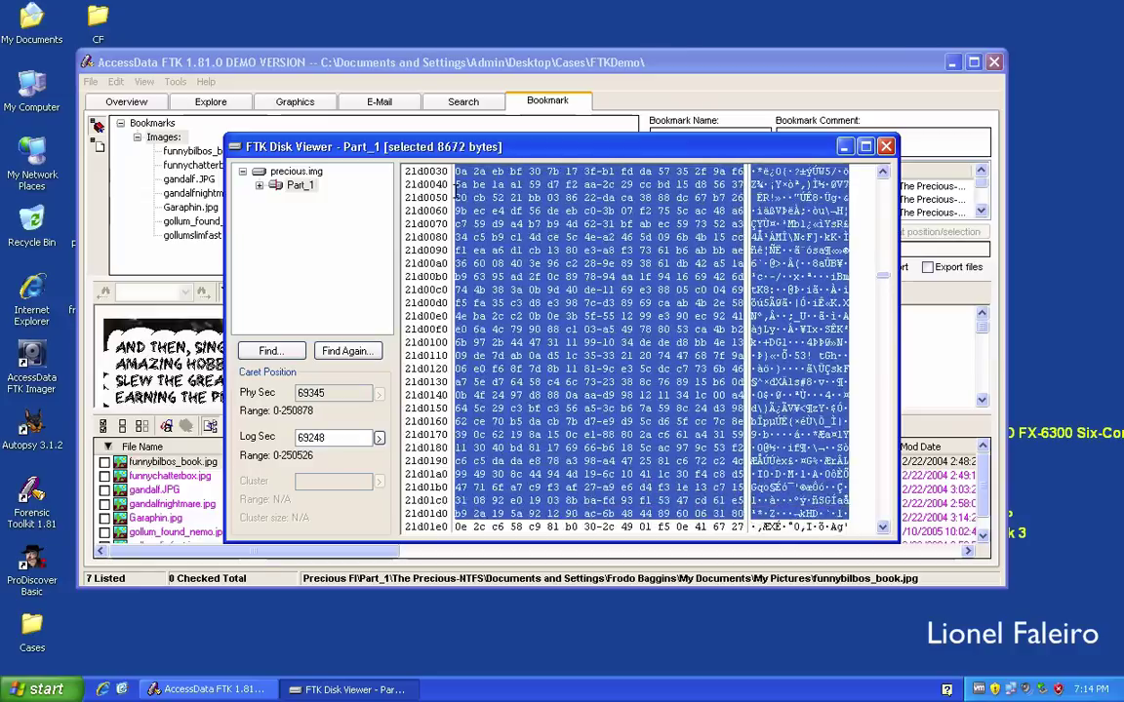
key("shift+Down")
key("shift+Down")
key("shift+Down")
key("shift+Down")
key("shift+Down")
key("shift+Down")
key("shift+Down")
key("shift+Down")
key("shift+Down")
key("shift+Down")
key("shift+Down")
key("shift+Down")
key("shift+Down")
key("shift+Down")
key("shift+Down")
key("shift+Down")
key("shift+Down")
key("shift+Down")
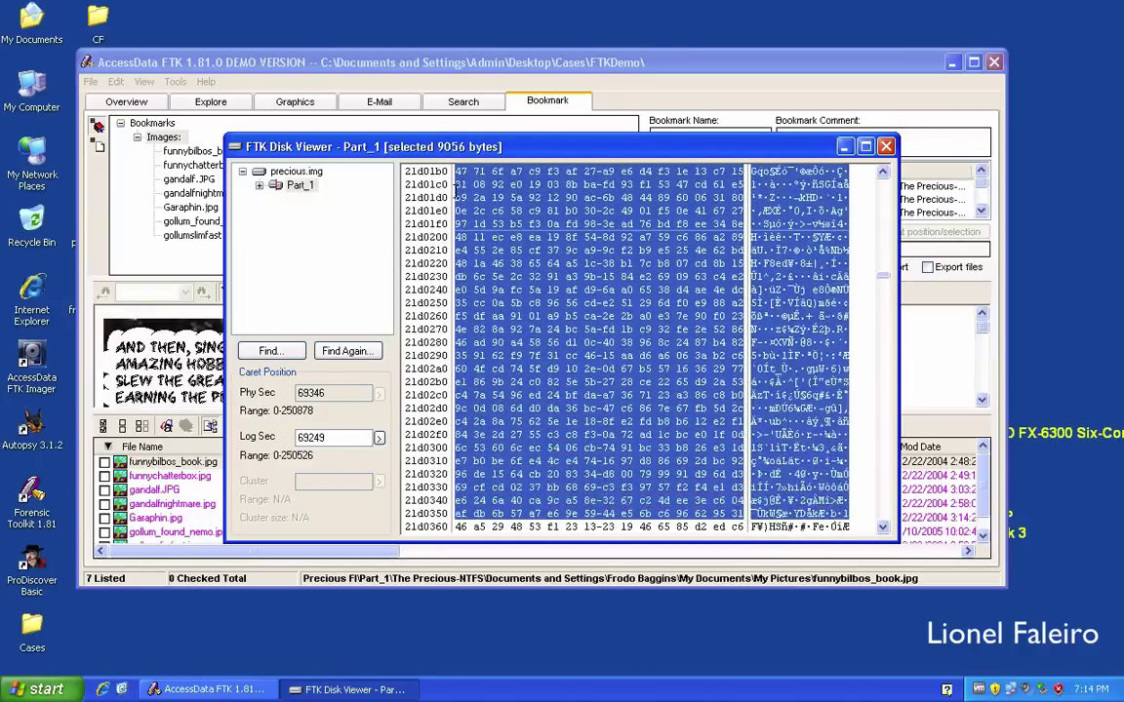
key("shift+Down")
key("shift+Down")
key("shift+Down")
key("shift+Down")
key("shift+Down")
key("shift+Down")
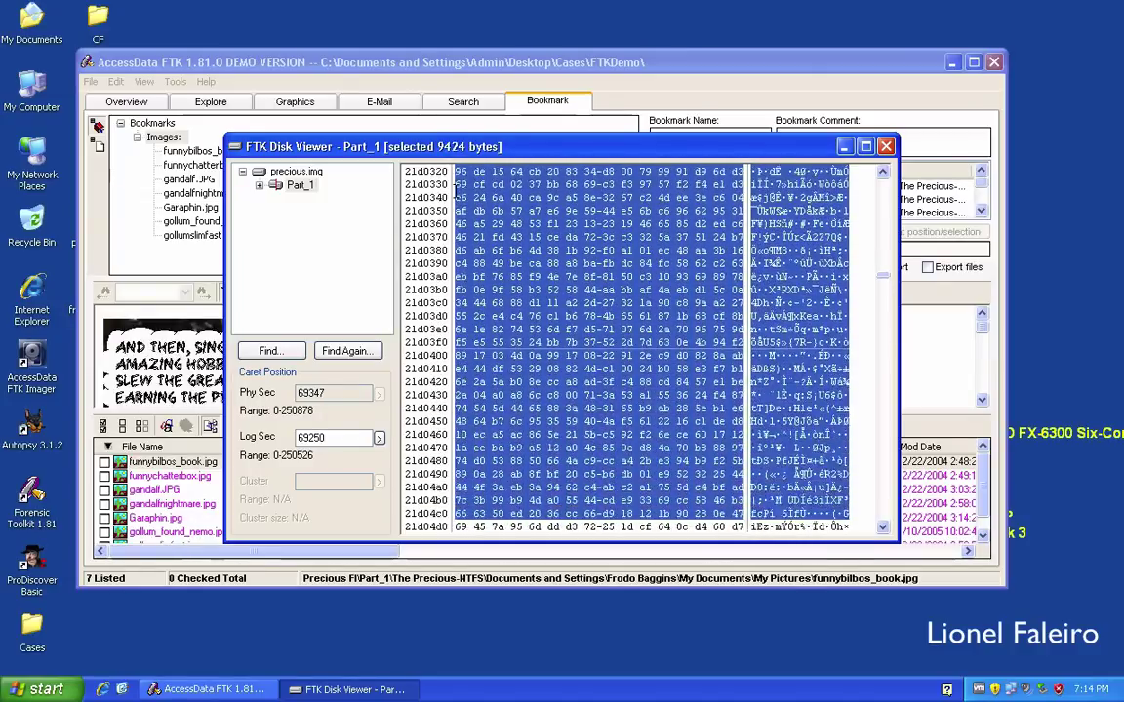
key("shift+Down")
key("shift+Down")
key("shift+Down")
key("shift+Down")
key("shift+Down")
key("shift+Down")
key("shift+Down")
key("shift+Down")
key("shift+Down")
key("shift+Down")
key("shift+Down")
key("shift+Down")
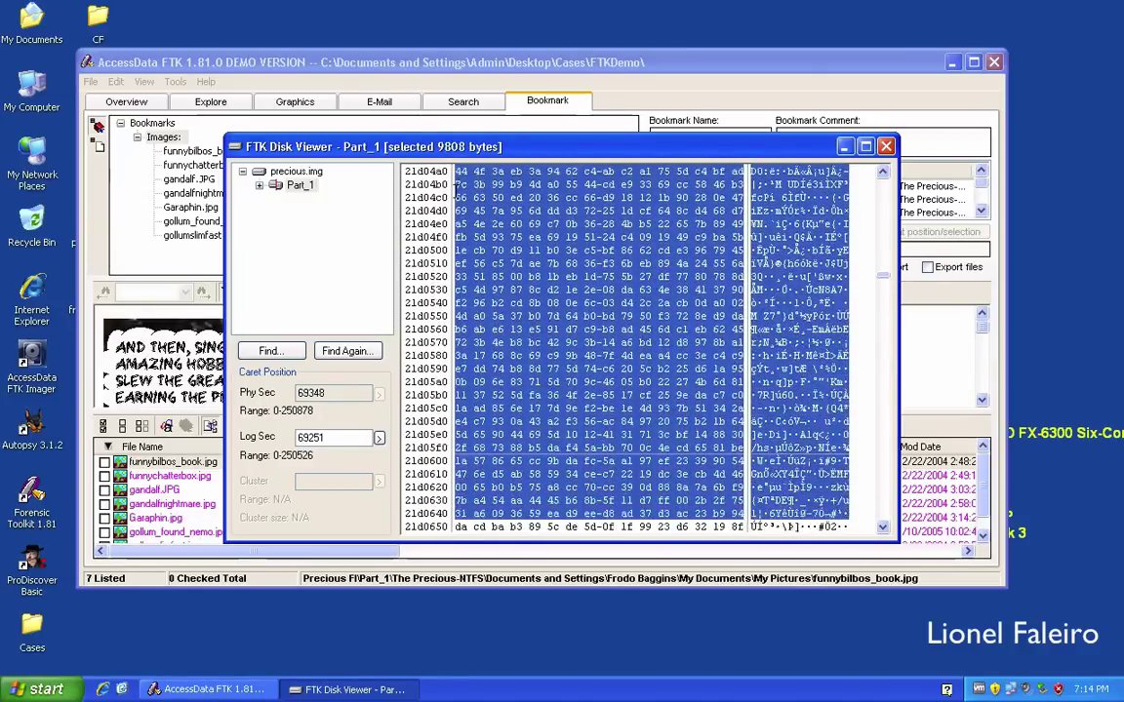
key("shift+Down")
key("shift+Down")
key("shift+Down")
key("shift+Down")
key("shift+Down")
key("shift+Down")
key("shift+Down")
key("shift+Down")
key("shift+Down")
key("shift+Down")
key("shift+Down")
key("shift+Down")
key("shift+Down")
key("shift+Down")
key("shift+Down")
key("shift+Down")
key("shift+Down")
key("shift+Down")
key("shift+Down")
key("shift+Down")
key("shift+Down")
key("shift+Down")
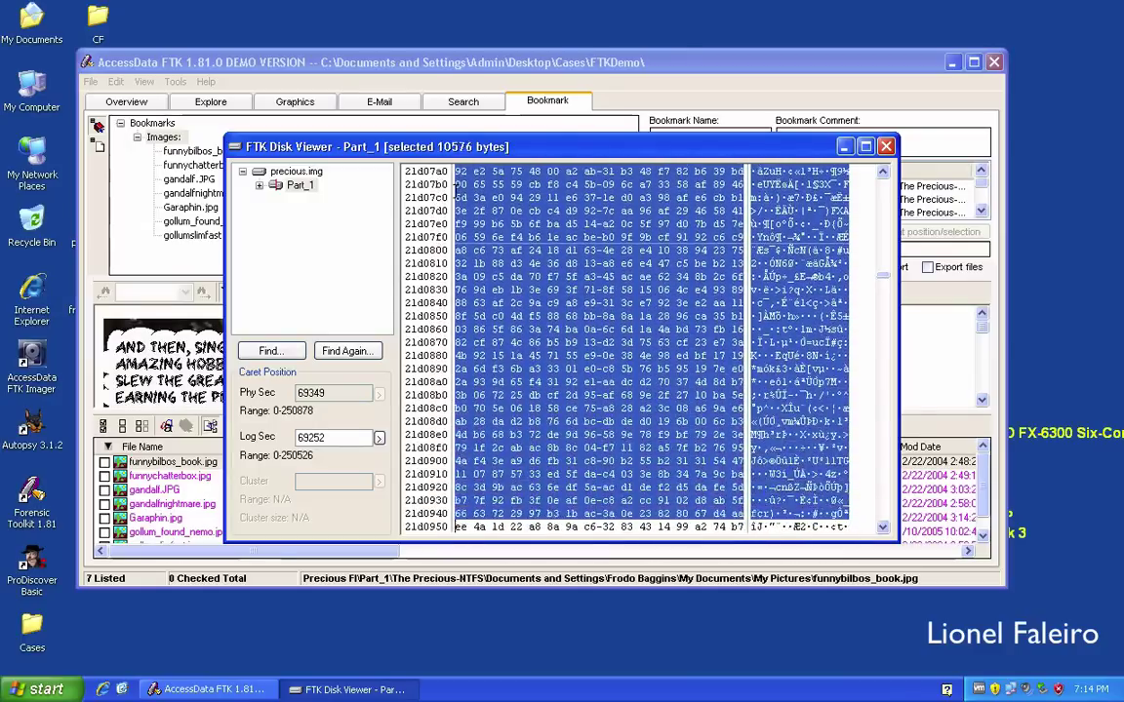
key("shift+Down")
key("shift+Down")
key("shift+Down")
key("shift+Down")
key("shift+Down")
key("shift+Down")
key("shift+Down")
key("shift+Down")
key("shift+Down")
key("shift+Down")
key("shift+Down")
key("shift+Down")
key("shift+Down")
key("shift+Down")
key("shift+Down")
key("shift+Down")
key("shift+Down")
key("shift+Down")
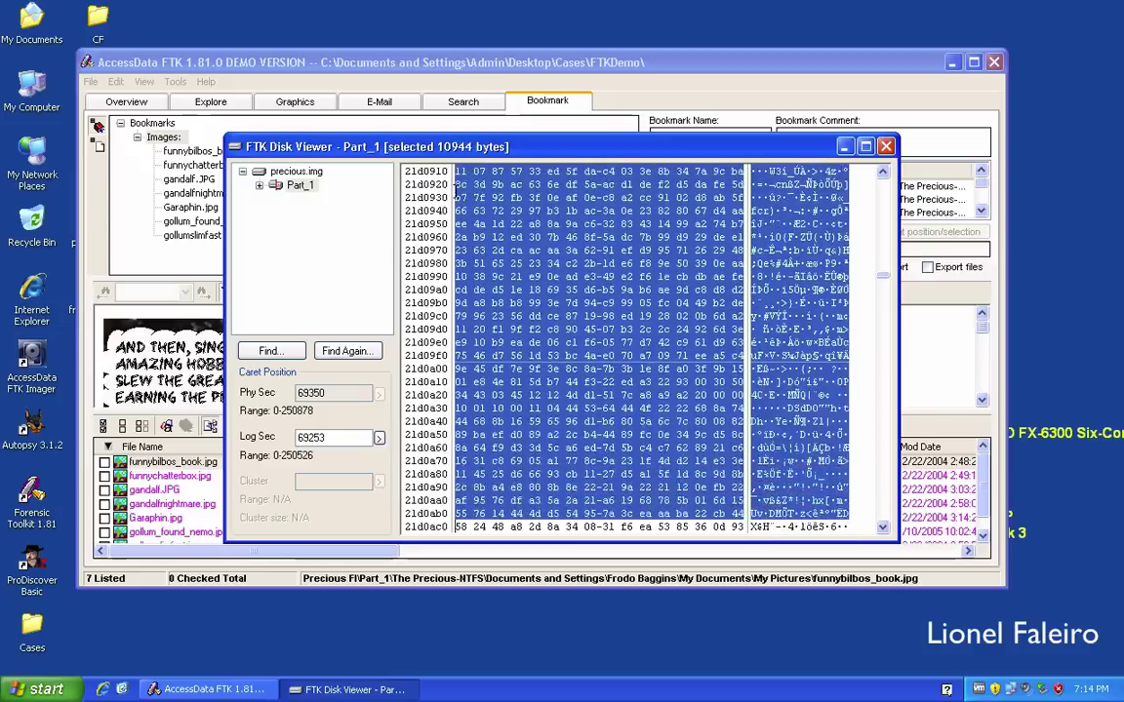
key("shift+Up")
key("shift+Up")
key("shift+Up")
key("shift+Up")
key("shift+Up")
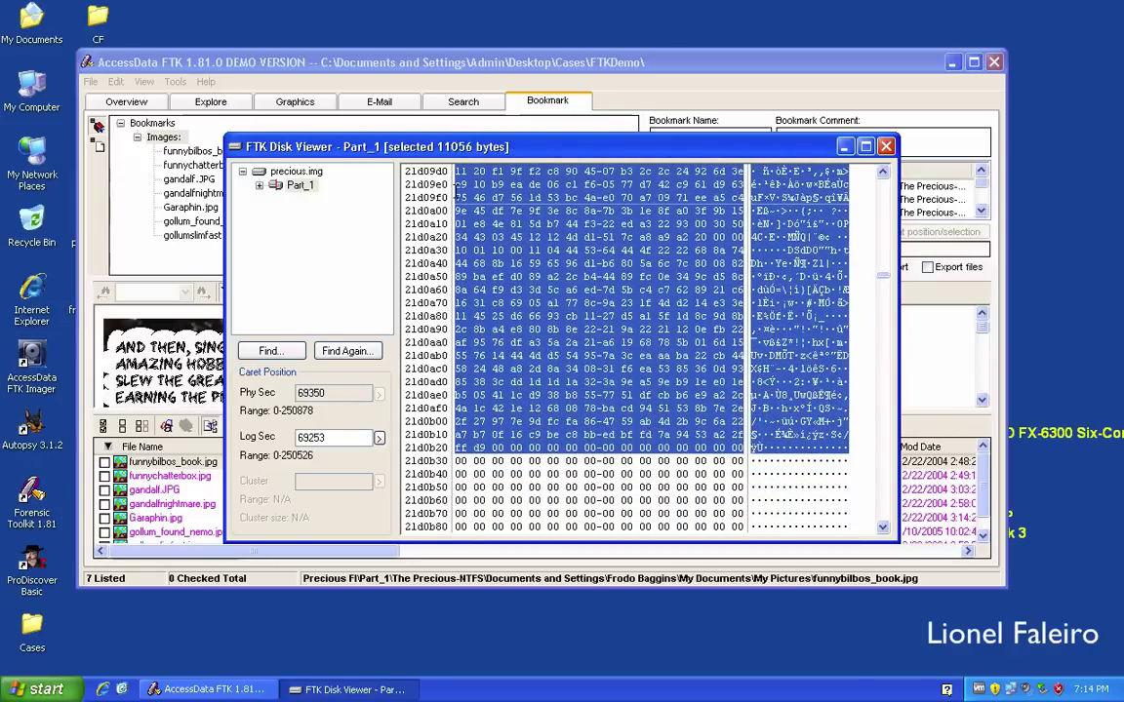
key("shift+Up")
Include ff d9 and save the 11042-byte selection as 'extracted' on the Desktop, then close the viewer.
key("shift+Right")
key("shift+Right")
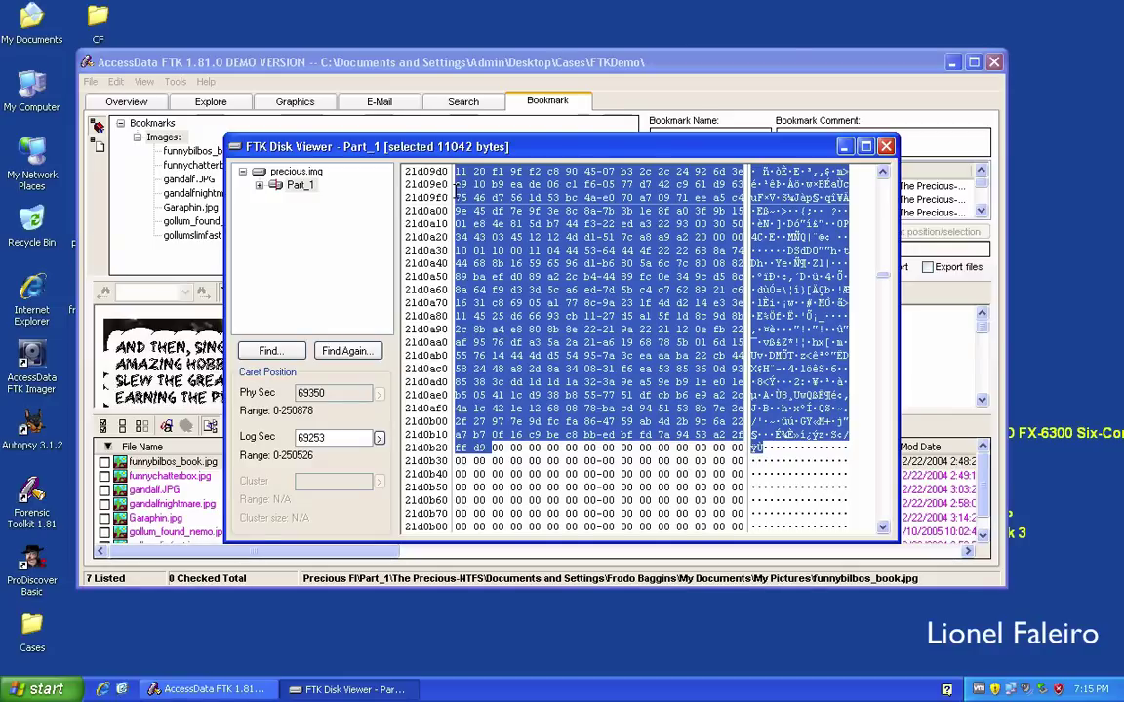
right_click(570, 234)
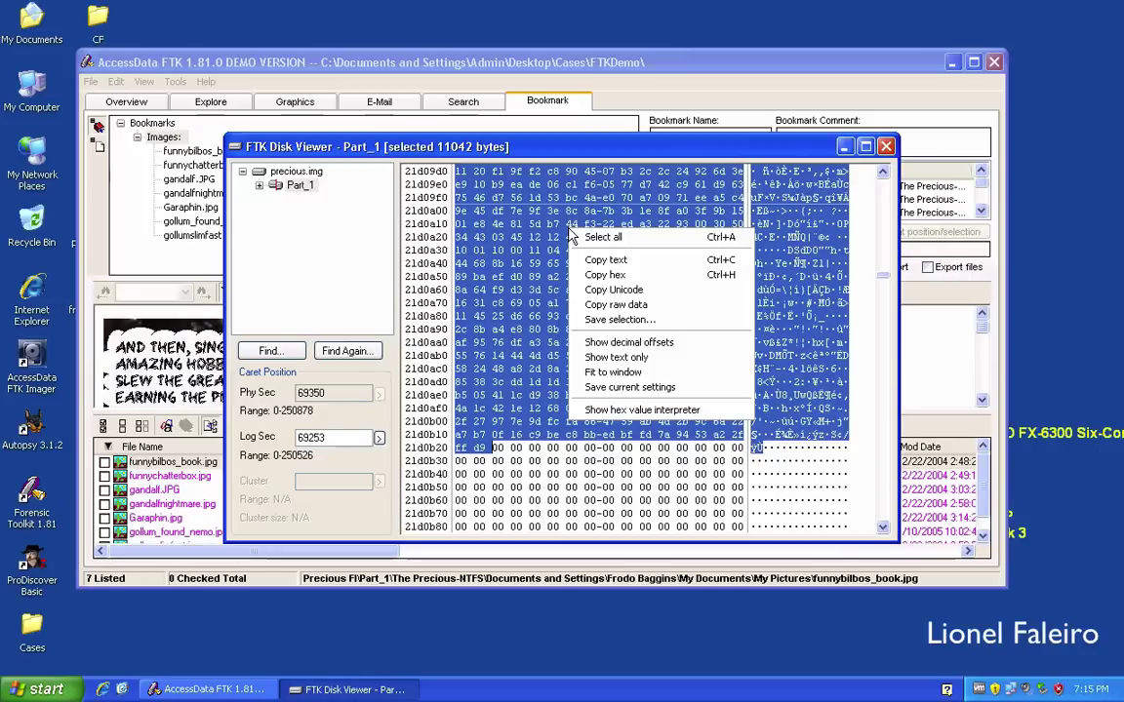
left_click(615, 320)
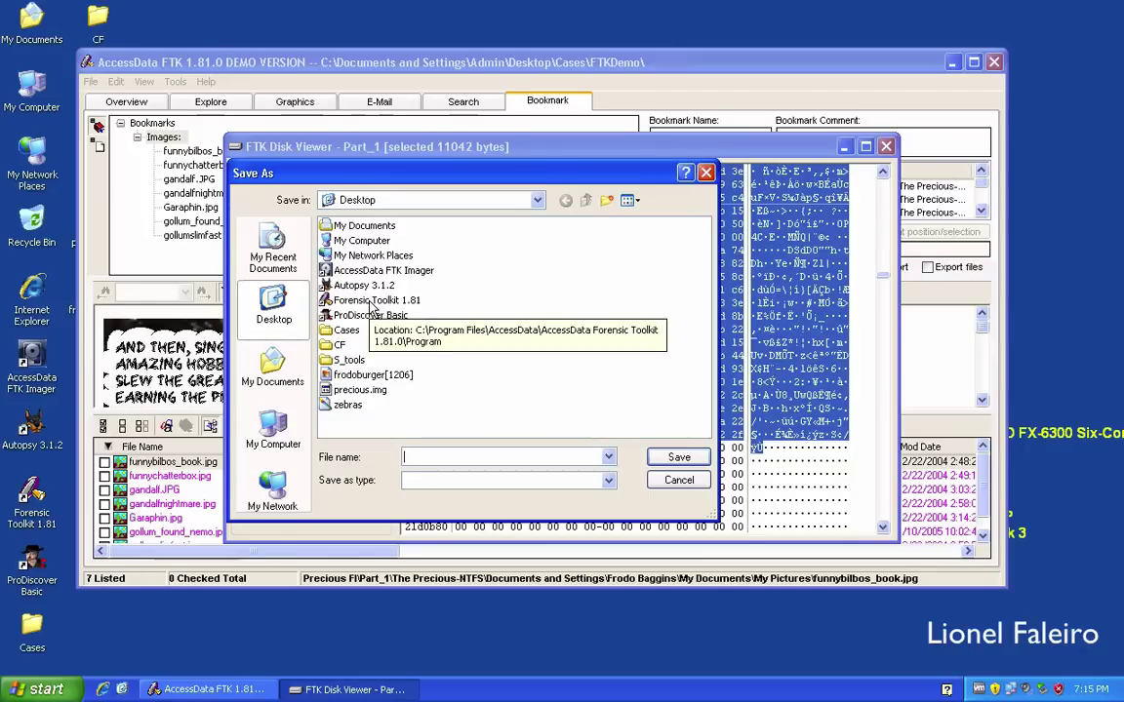
type("extracted.jpeg")
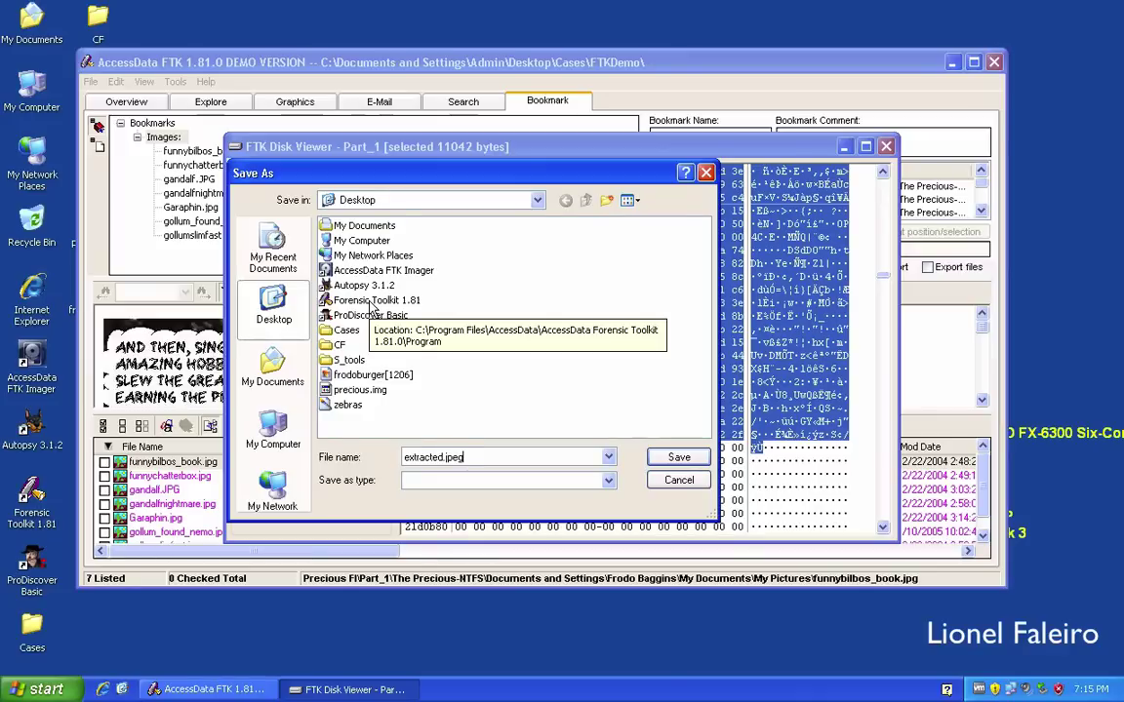
key("Return")
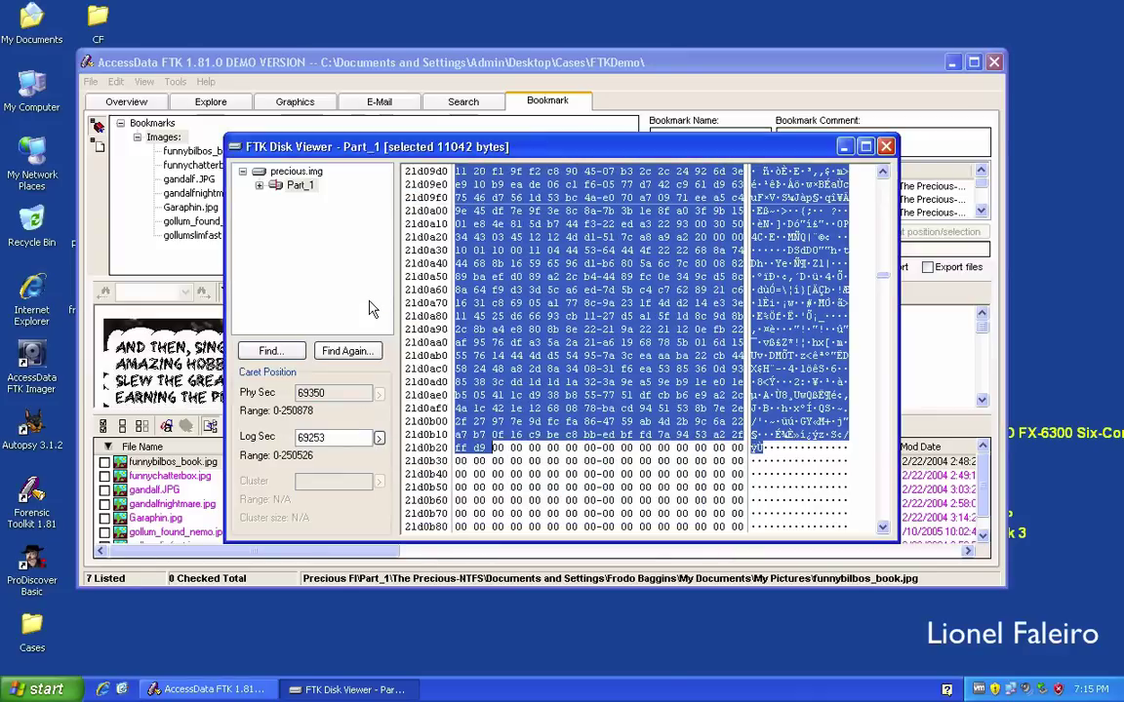
left_click(886, 147)
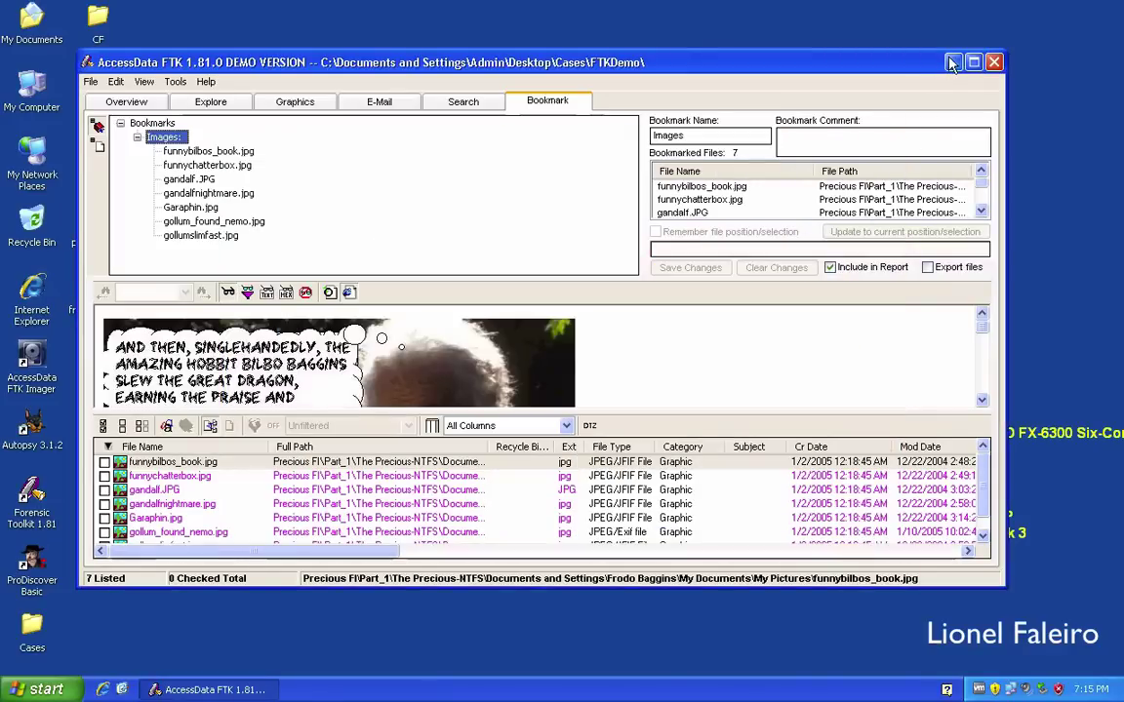
View the Desktop file 'extracted' in Picture and Fax Viewer, confirming a Google toolbar image, then close it.
left_click(951, 62)
double_click(107, 368)
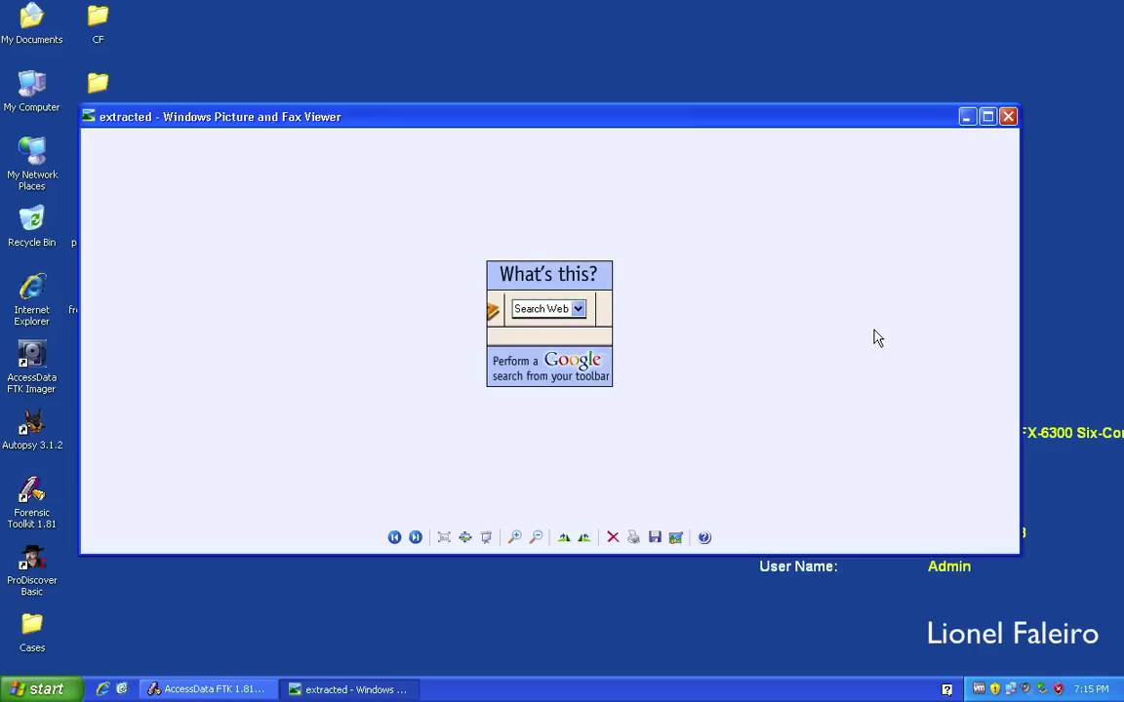
left_click(1010, 117)
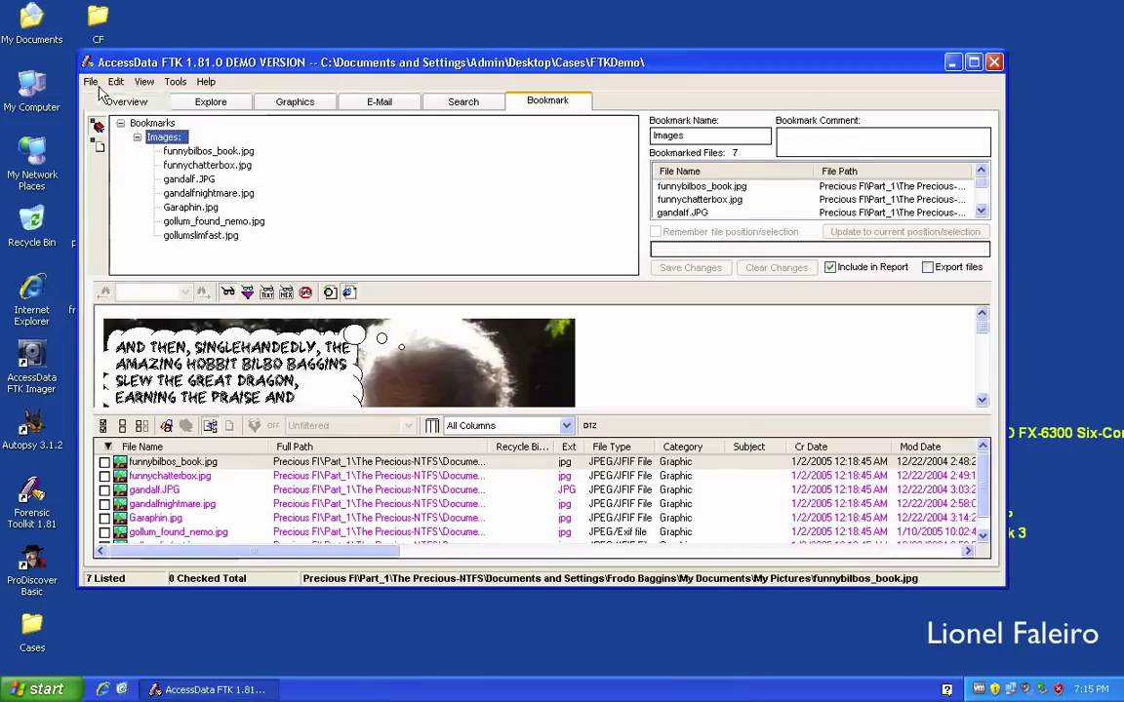
Start a case backup to the Desktop, then decline wiping the non-empty Desktop.
left_click(92, 83)
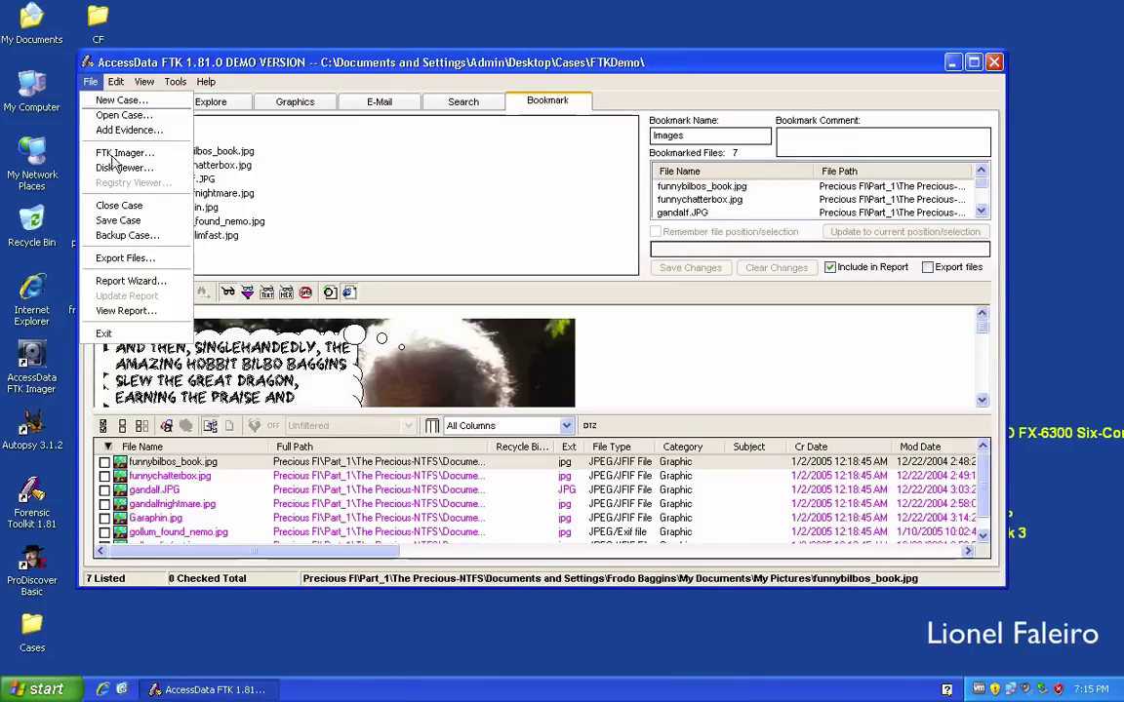
left_click(135, 235)
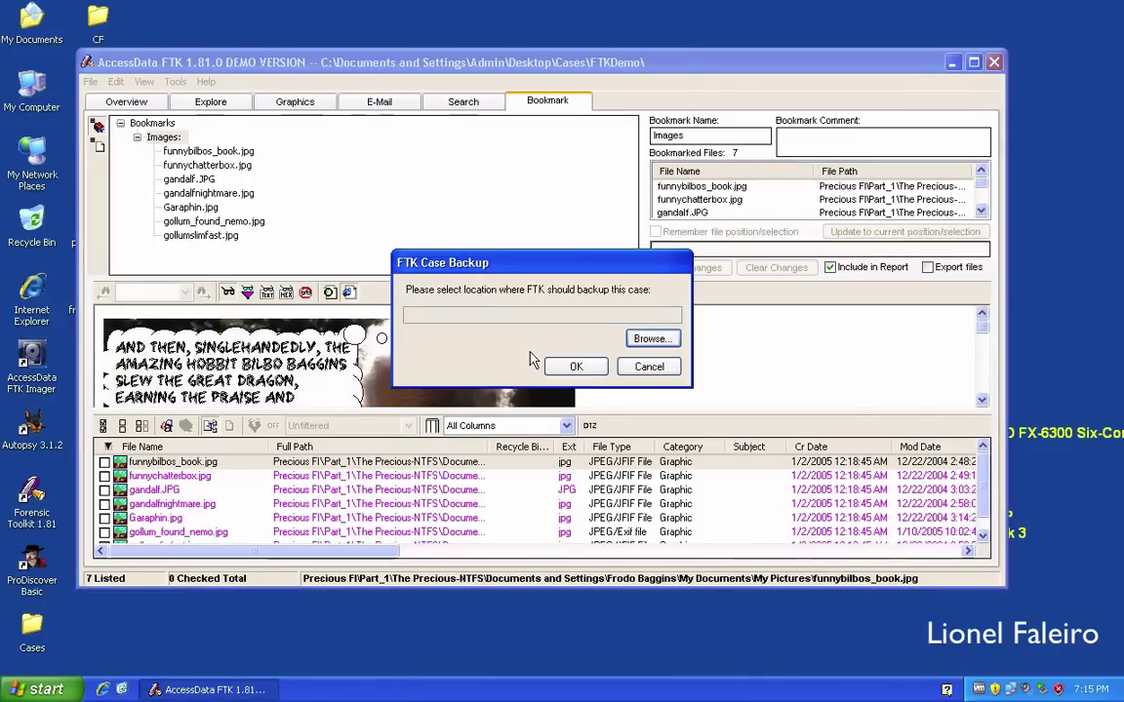
left_click(646, 340)
left_click(456, 265)
left_click(563, 437)
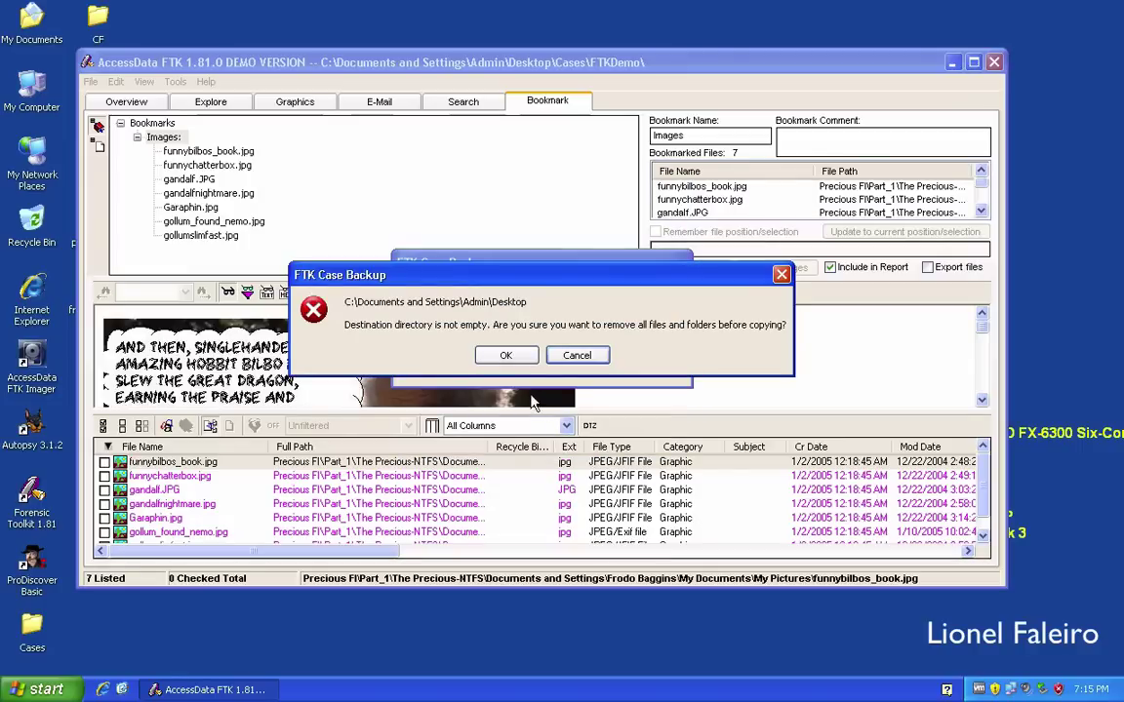
left_click(577, 355)
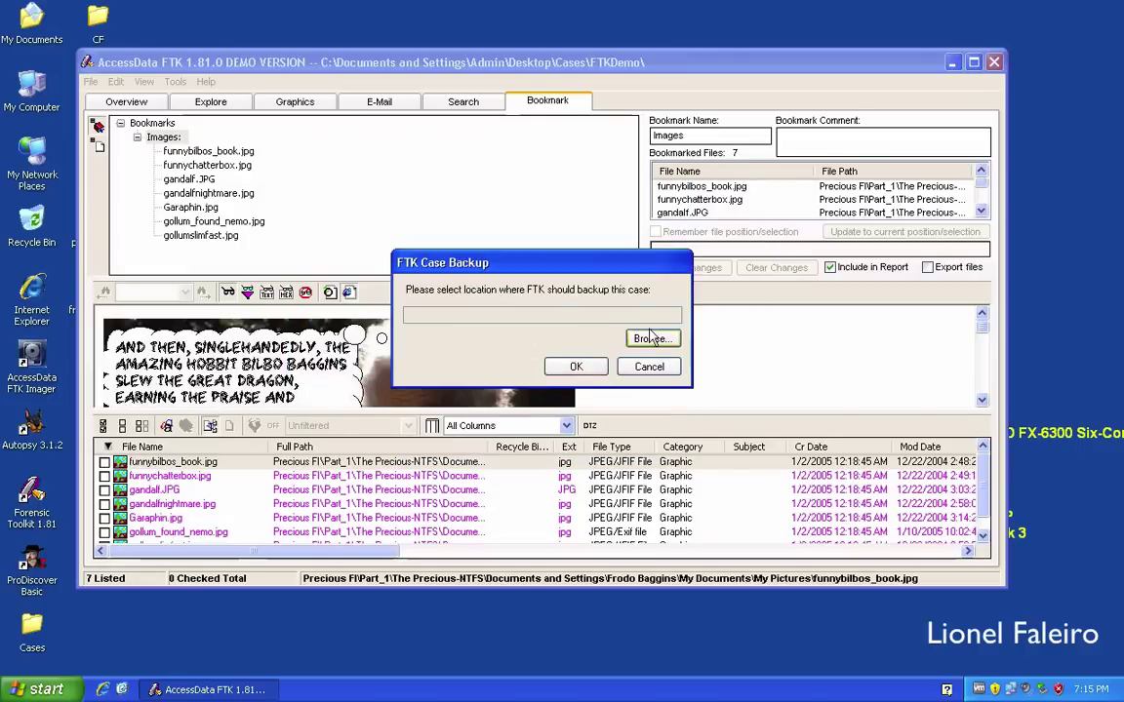
Create a new Desktop folder named backup and copy the 74 MB case backup into it.
left_click(646, 339)
left_click(455, 264)
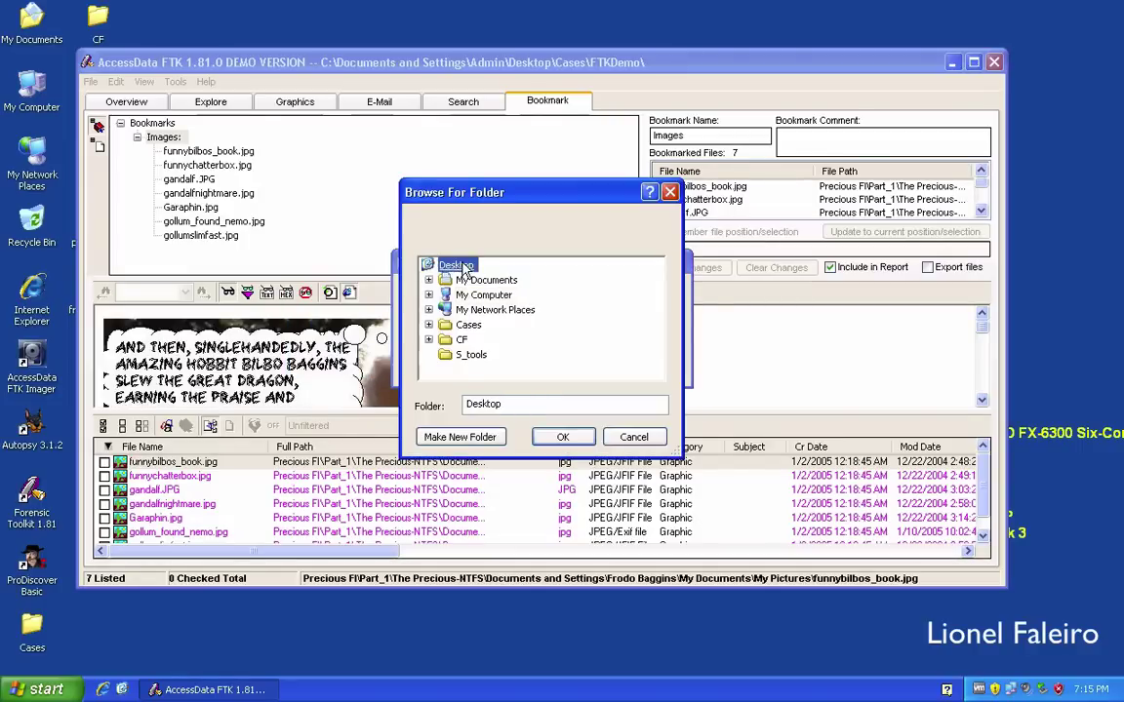
left_click(452, 438)
type("bickup")
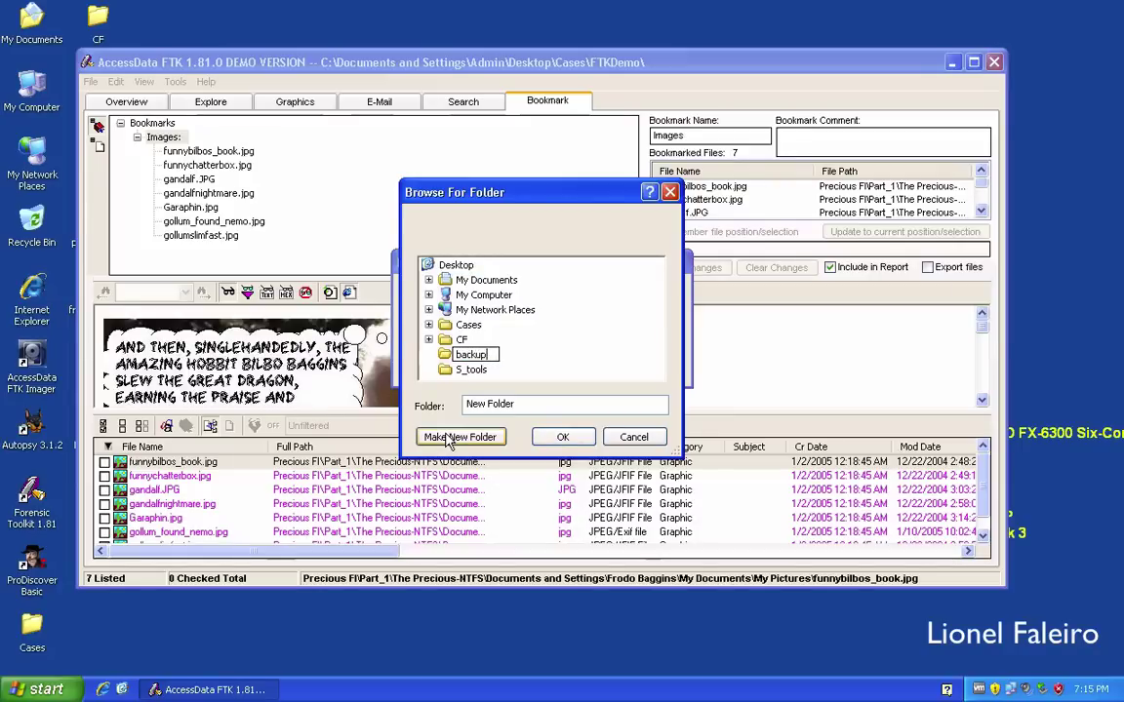
key("Return")
left_click(559, 436)
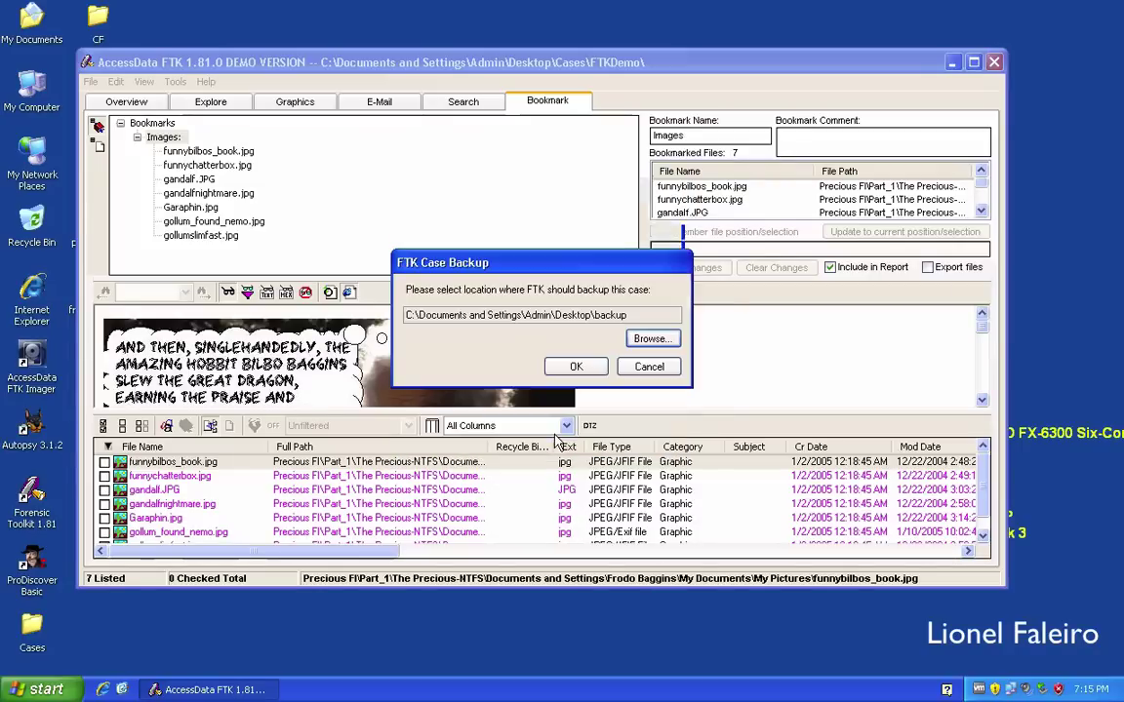
left_click(574, 368)
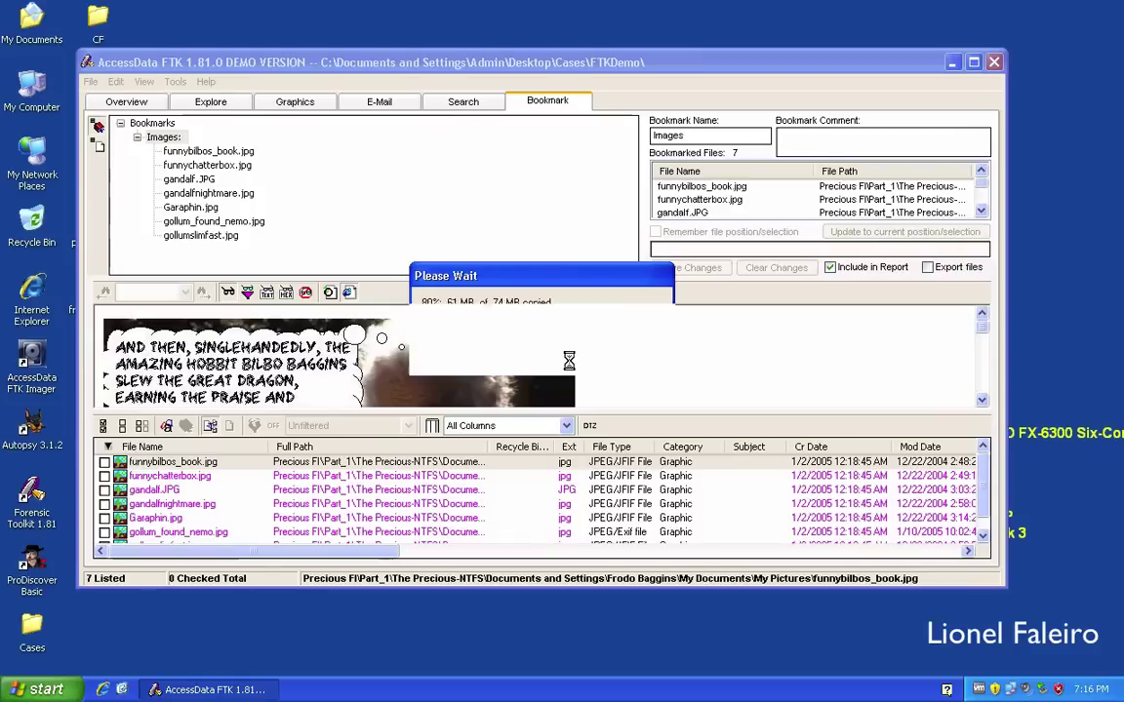
left_click(539, 355)
left_click(91, 84)
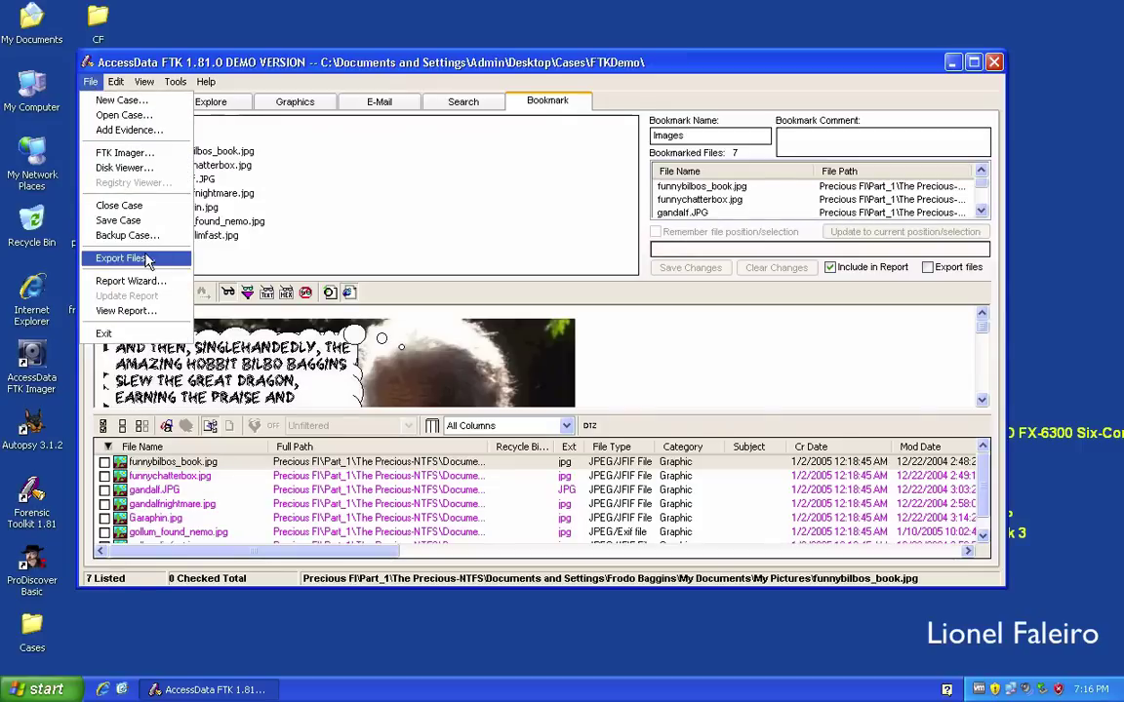
Open the File Properties dialog for funnybilbos_book.jpg from the Tools menu.
left_click(101, 81)
left_click(143, 82)
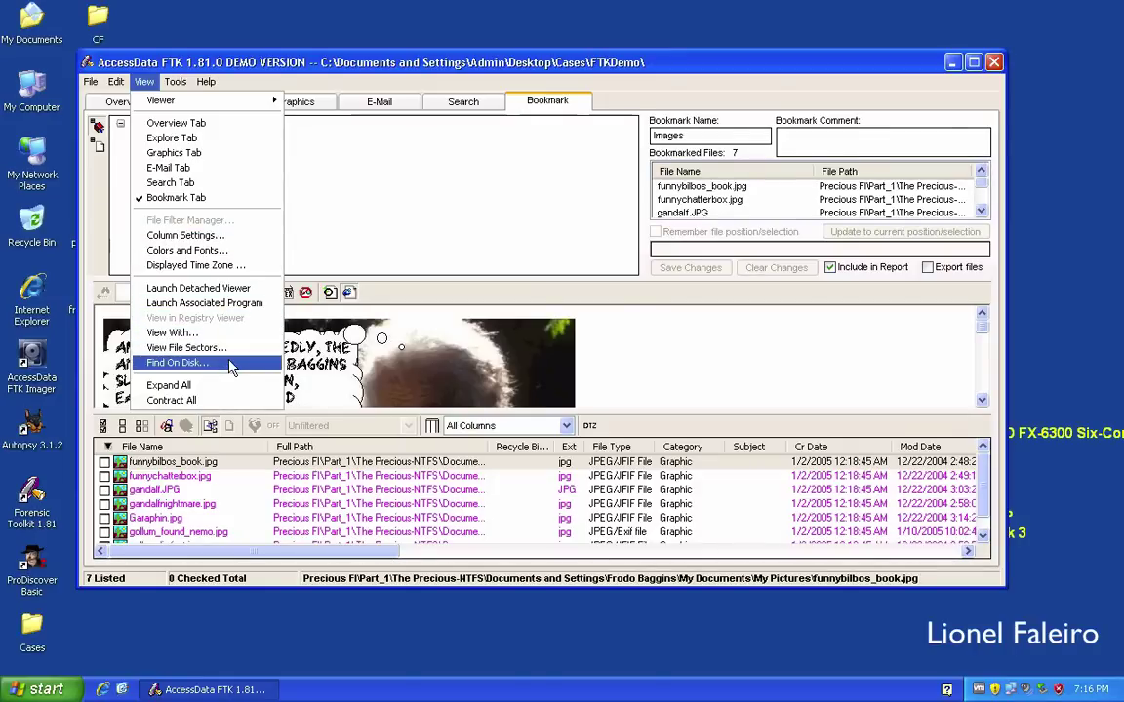
mouse_move(175, 82)
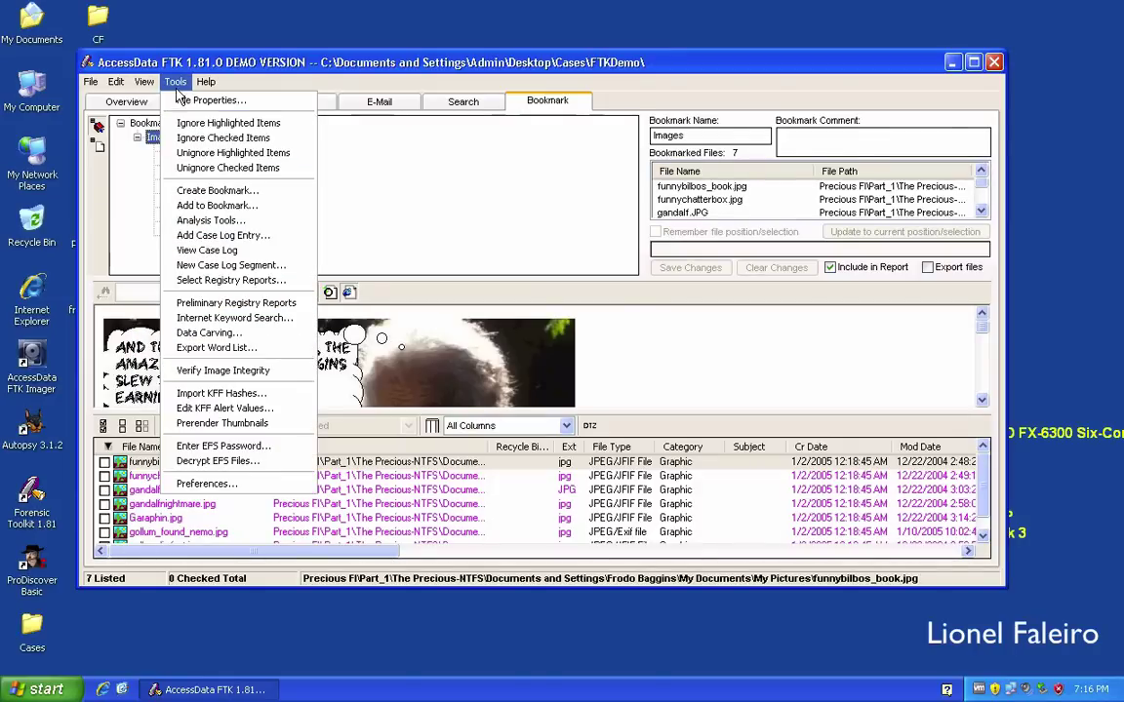
left_click(183, 99)
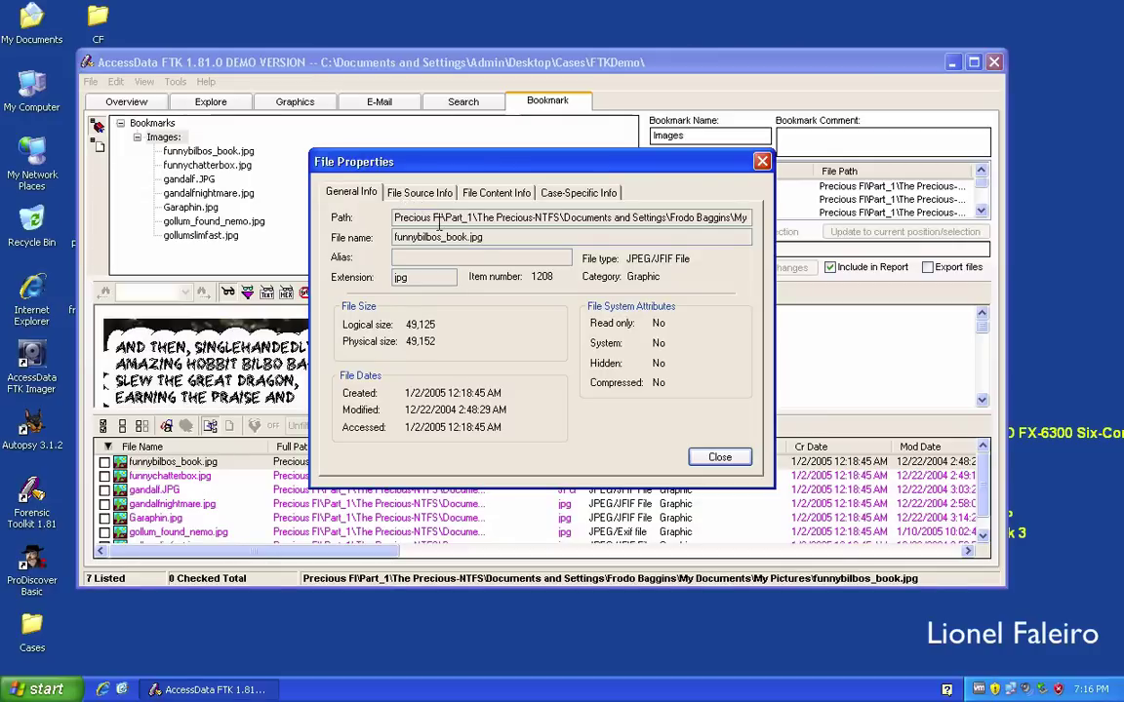
Review funnybilbos_book.jpg's full path, evidence source, MD5 and SHA1 hashes, and case-specific info.
left_click_drag(474, 218, 750, 216)
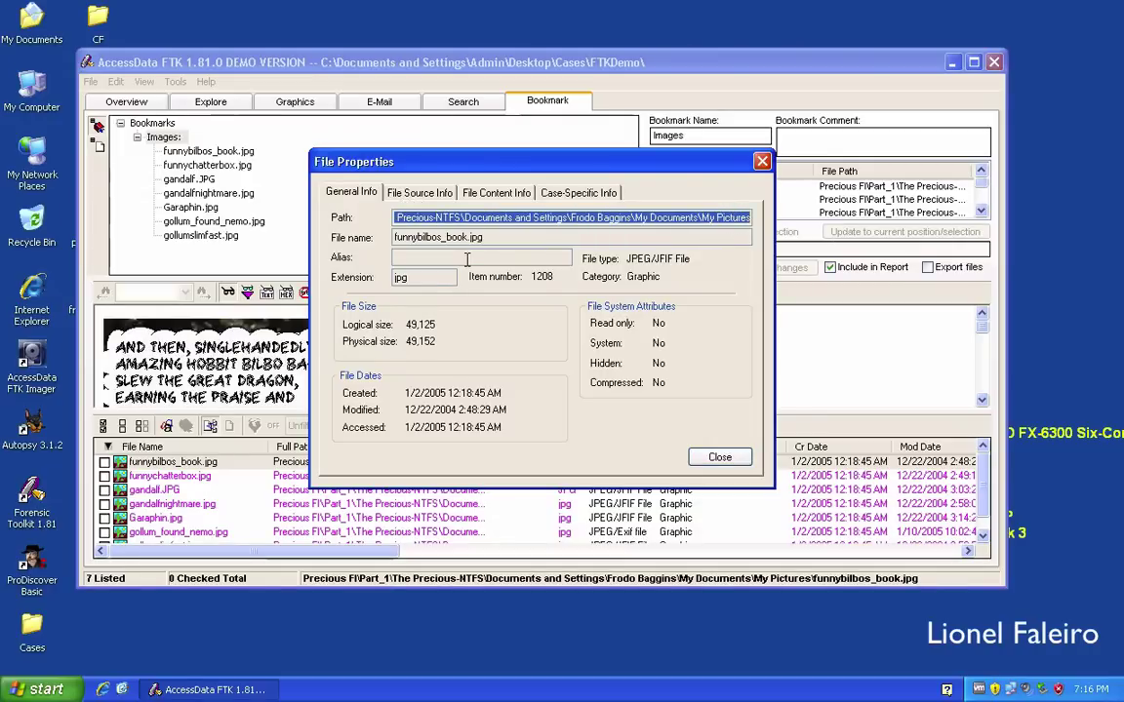
left_click(423, 279)
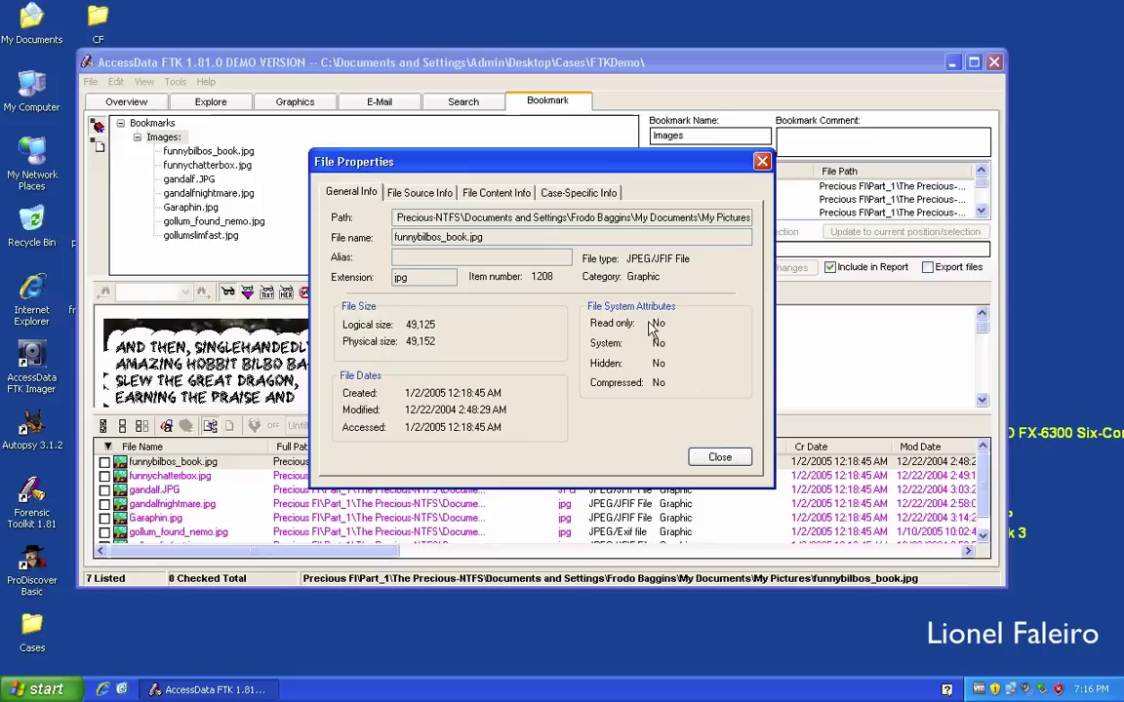
left_click(410, 194)
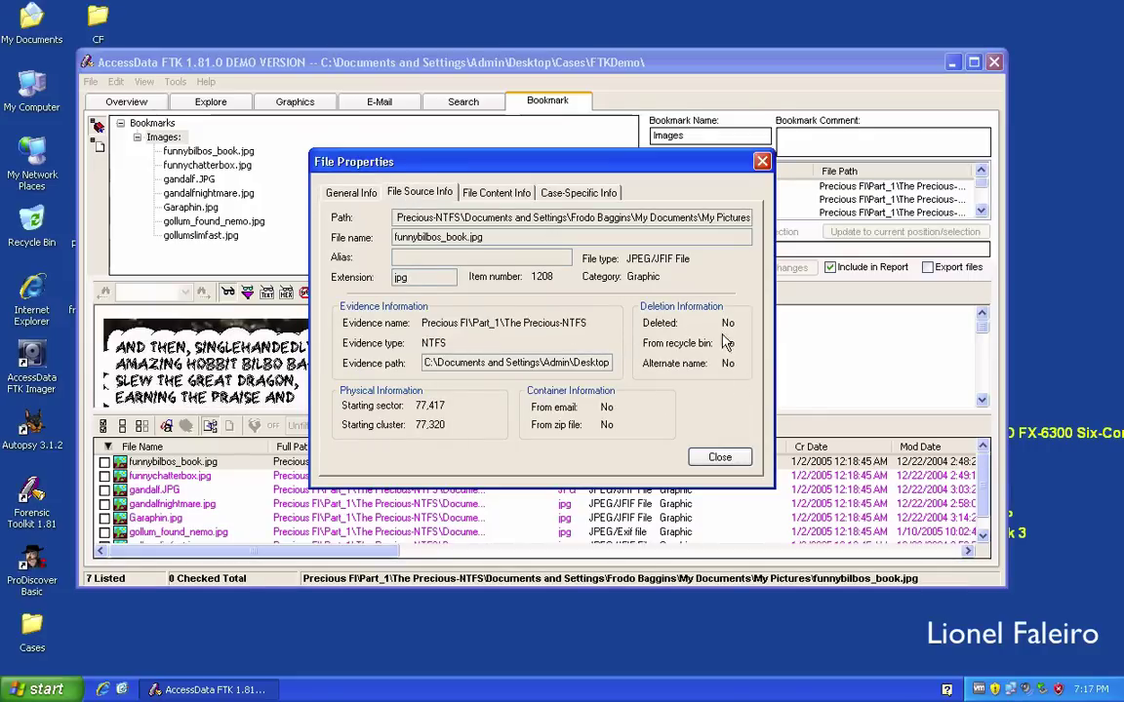
left_click(497, 193)
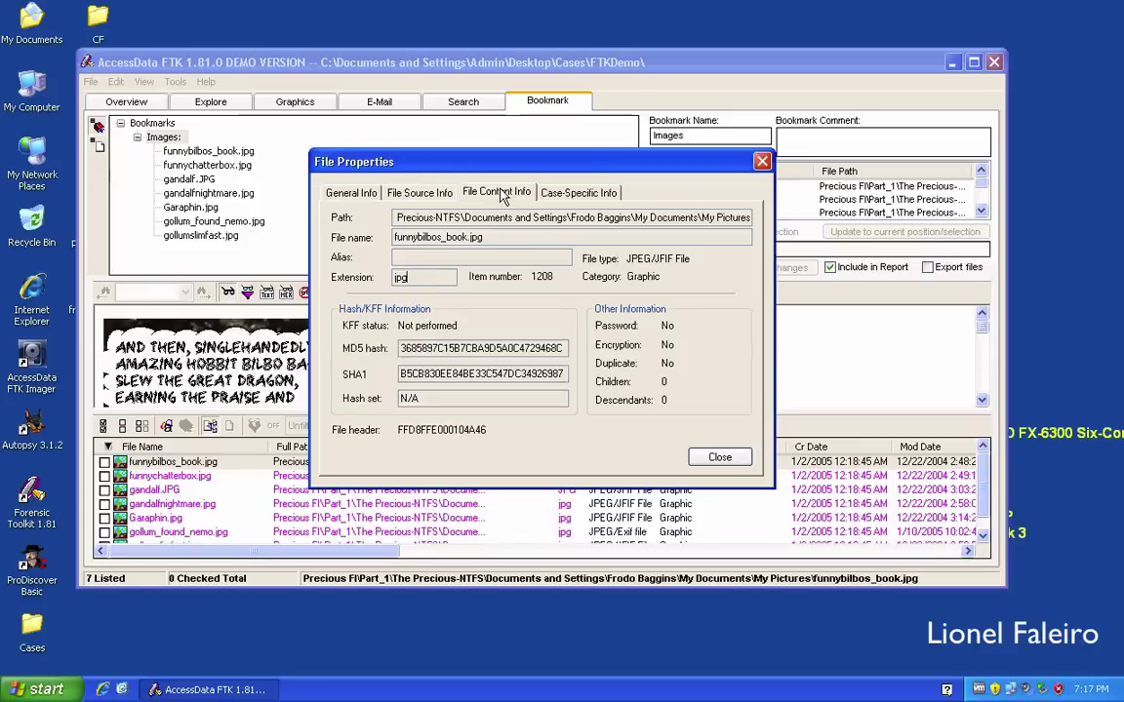
left_click_drag(426, 348, 563, 349)
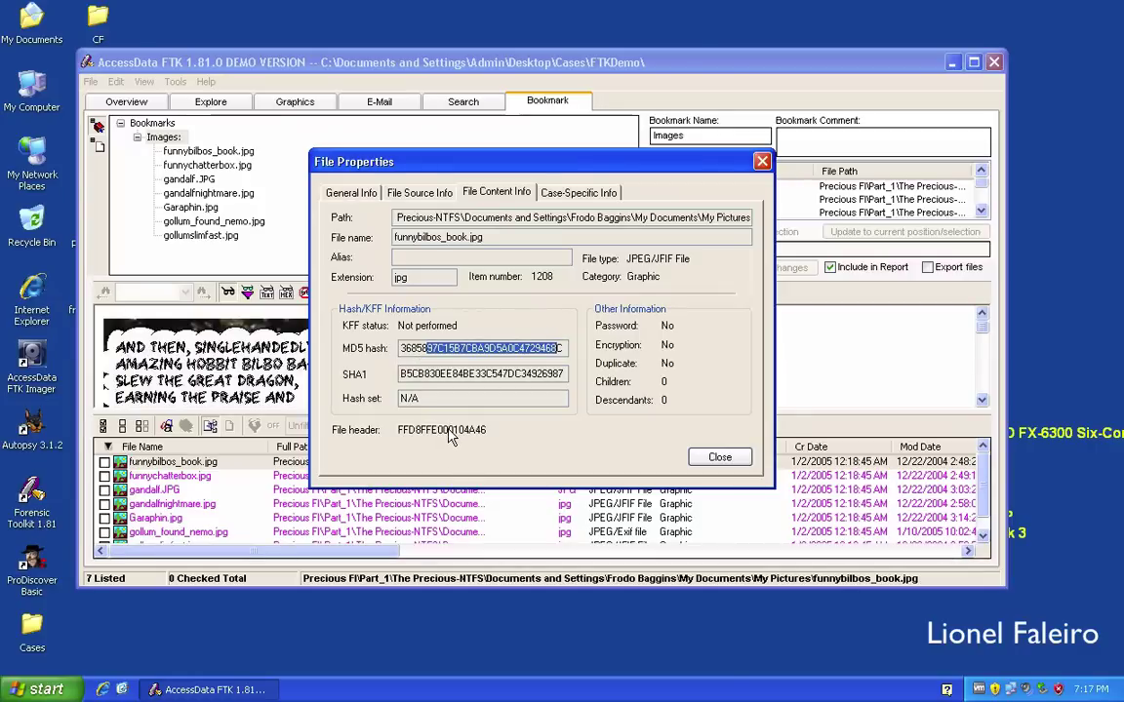
left_click(576, 193)
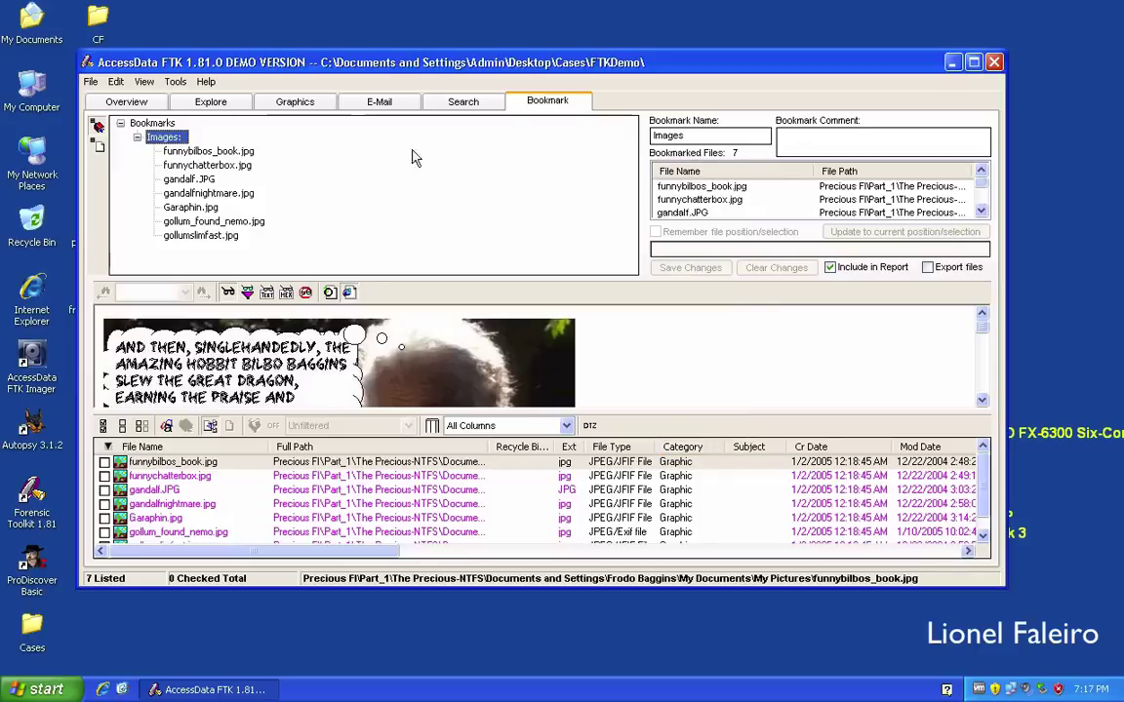
Open the case log maximized and scroll down to its latest entries.
left_click(187, 83)
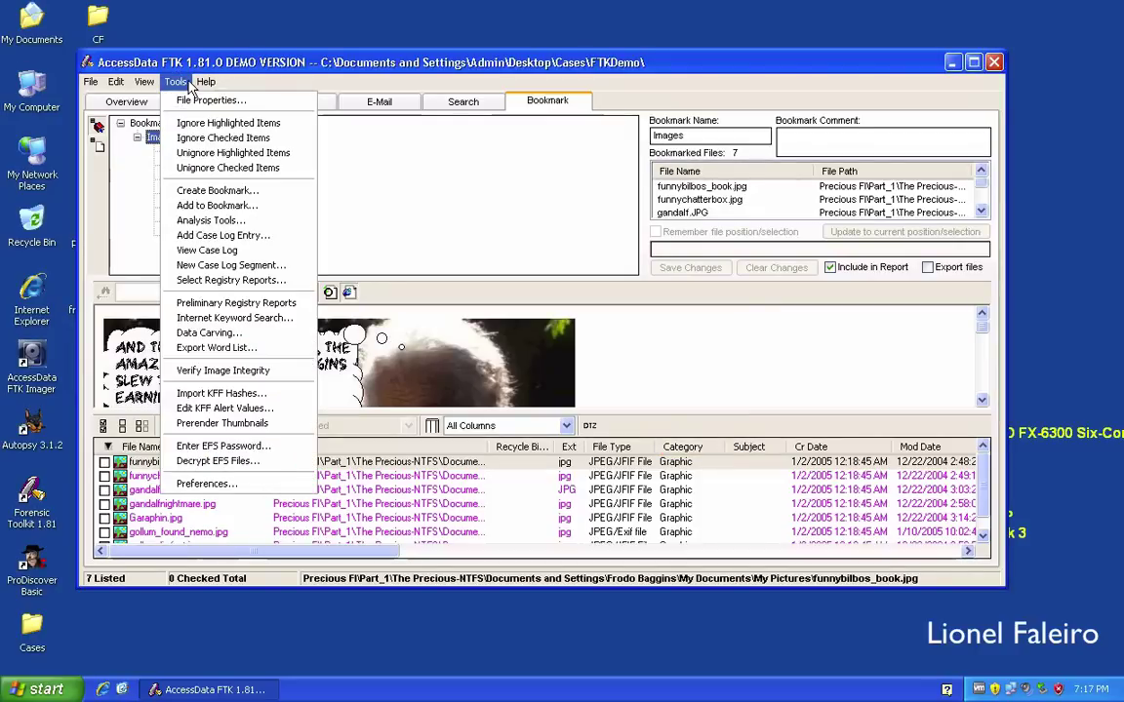
left_click(224, 250)
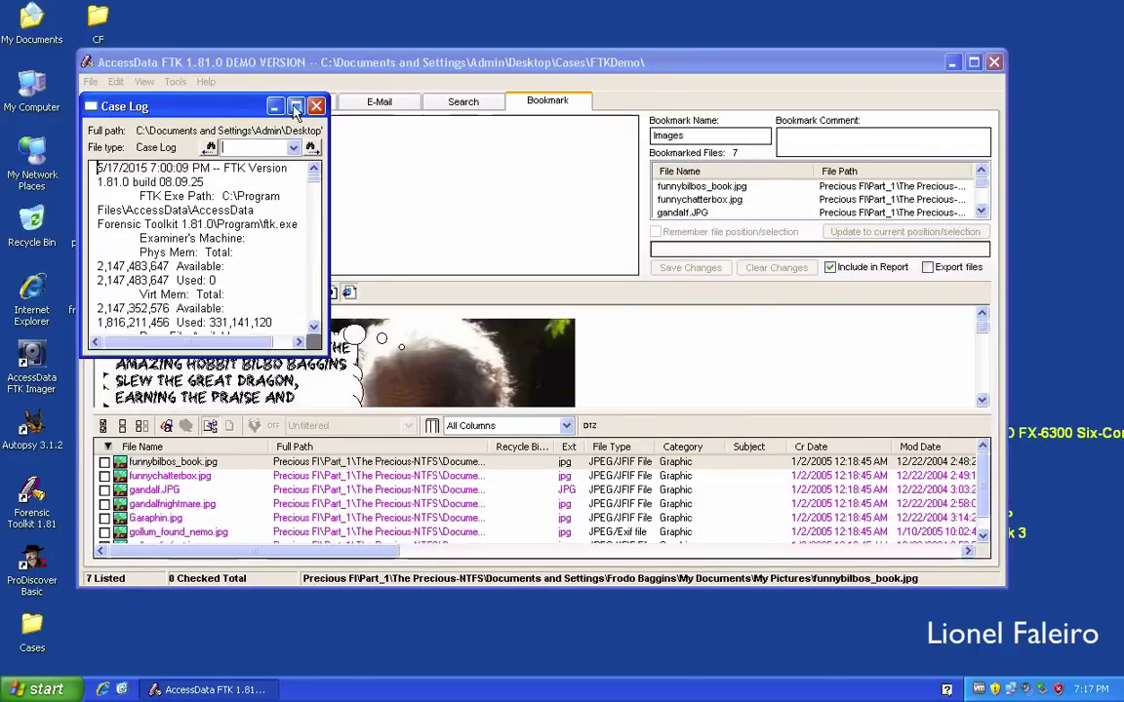
left_click(295, 106)
left_click_drag(1110, 98, 1110, 605)
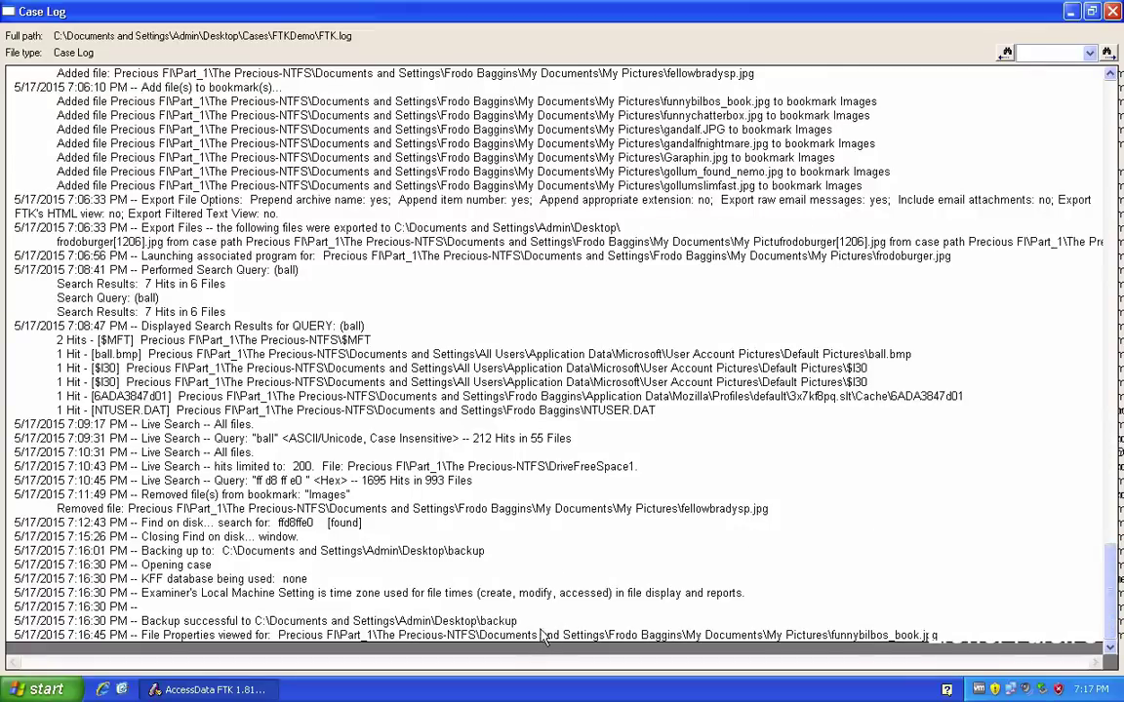
Highlight the backup, find-on-disk and hex live search (1695 hits) log lines, then close the log.
left_click_drag(518, 622, 134, 628)
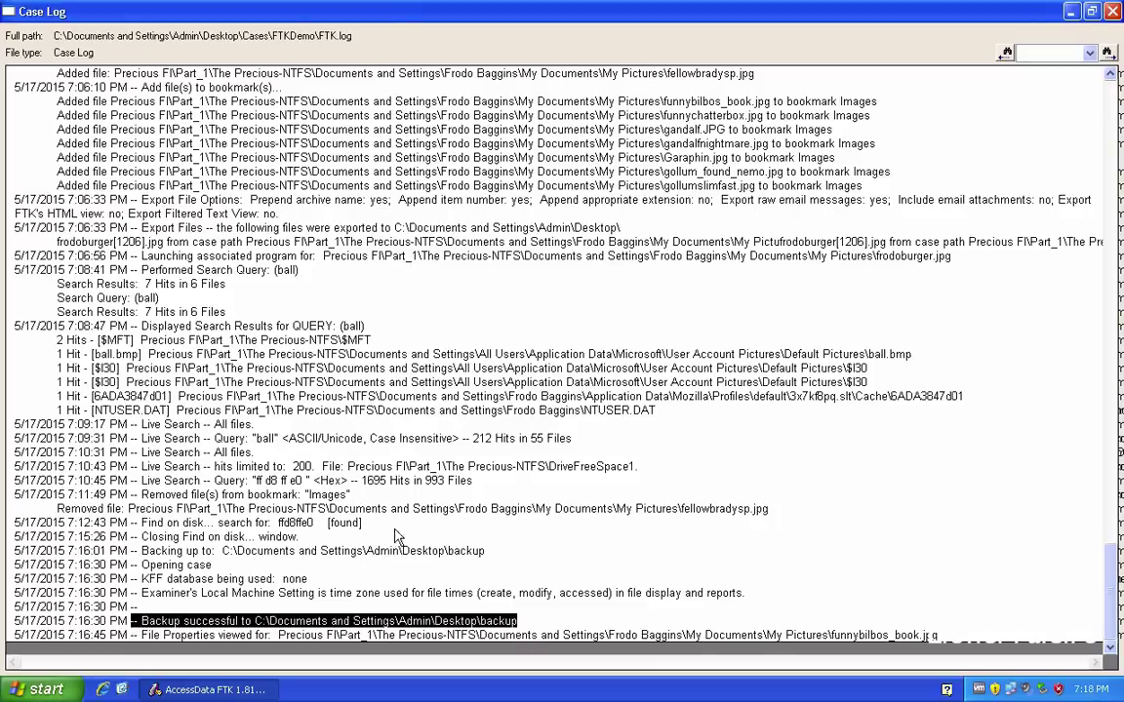
left_click_drag(363, 525, 145, 525)
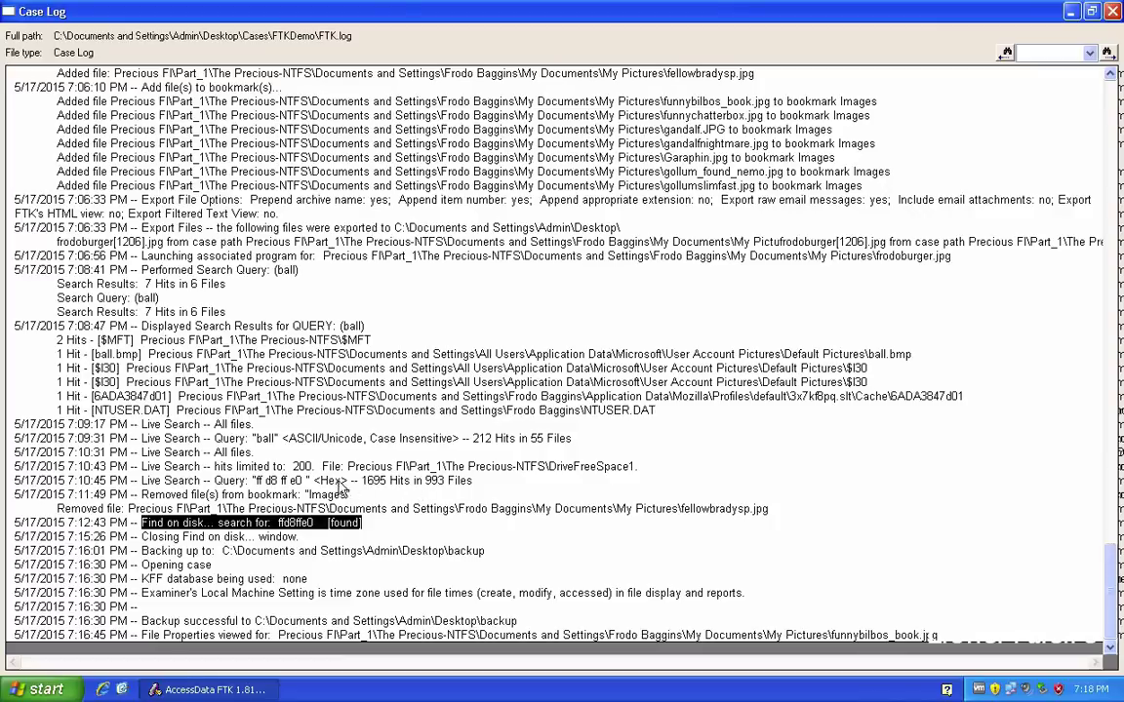
left_click_drag(212, 483, 477, 484)
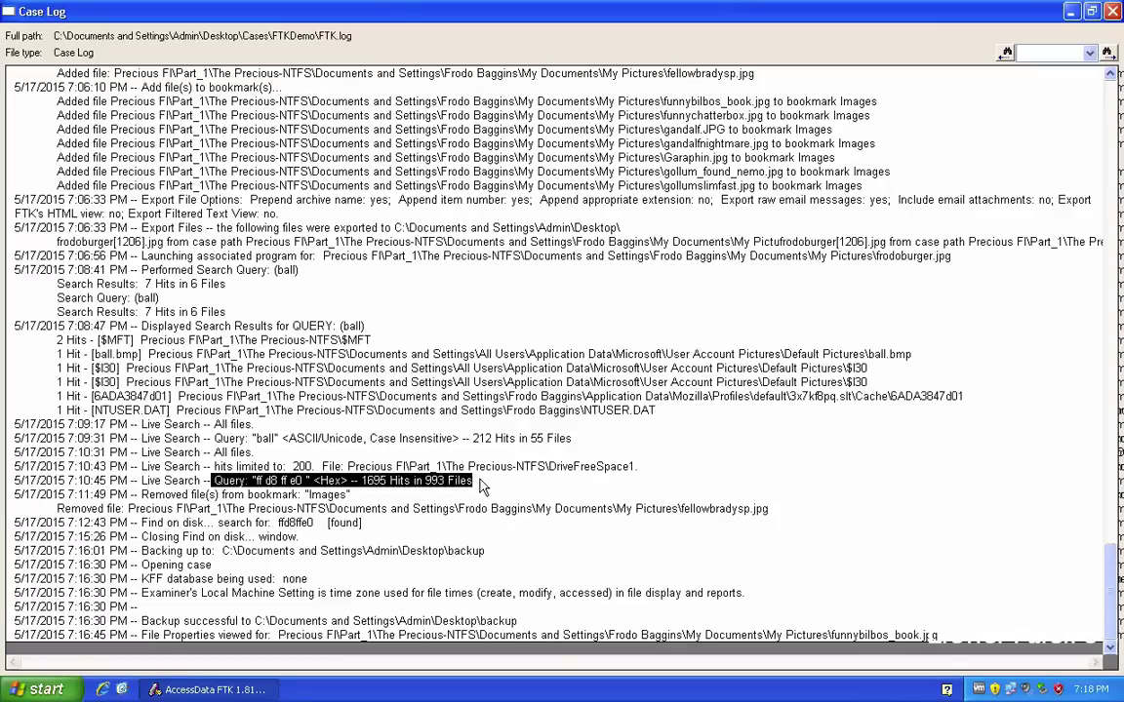
left_click(480, 488)
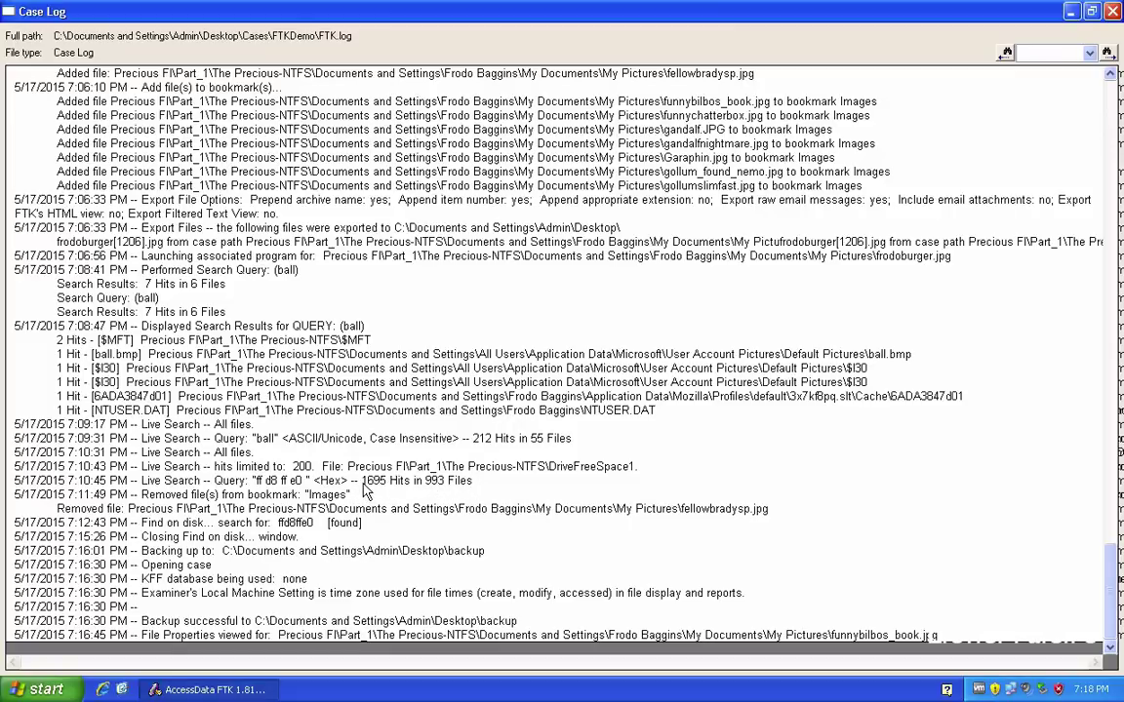
left_click_drag(362, 484, 444, 487)
left_click(1112, 12)
left_click(175, 82)
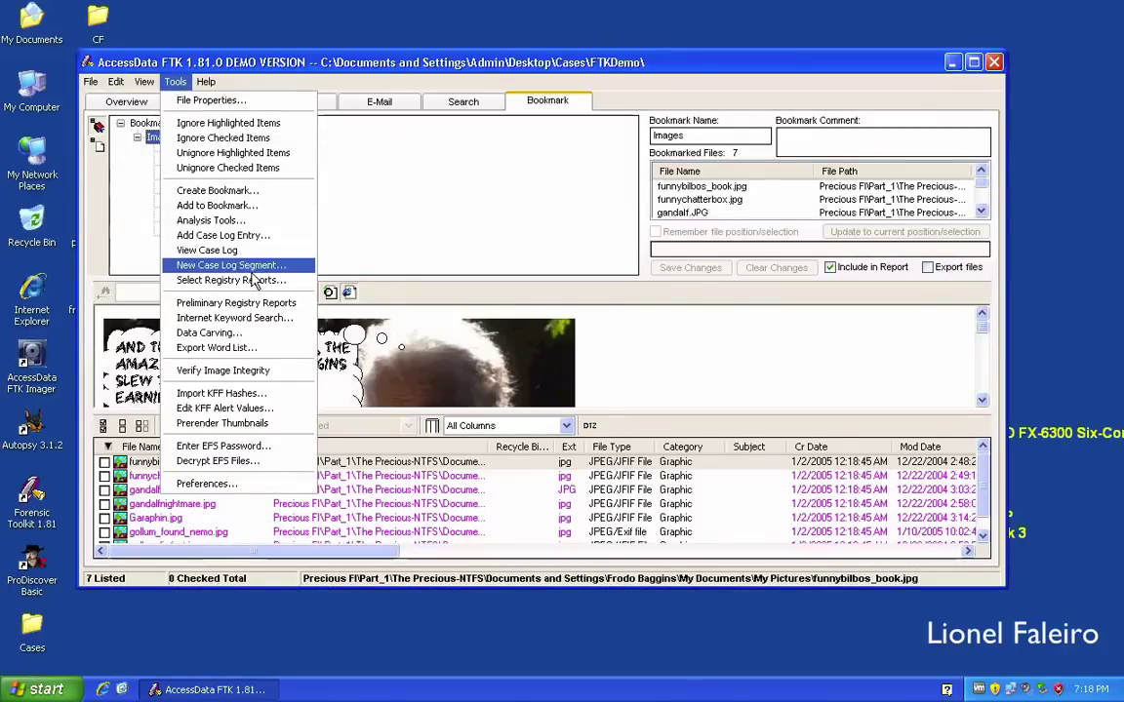
Add the investigator case log entry 'Case ended today'.
left_click(244, 236)
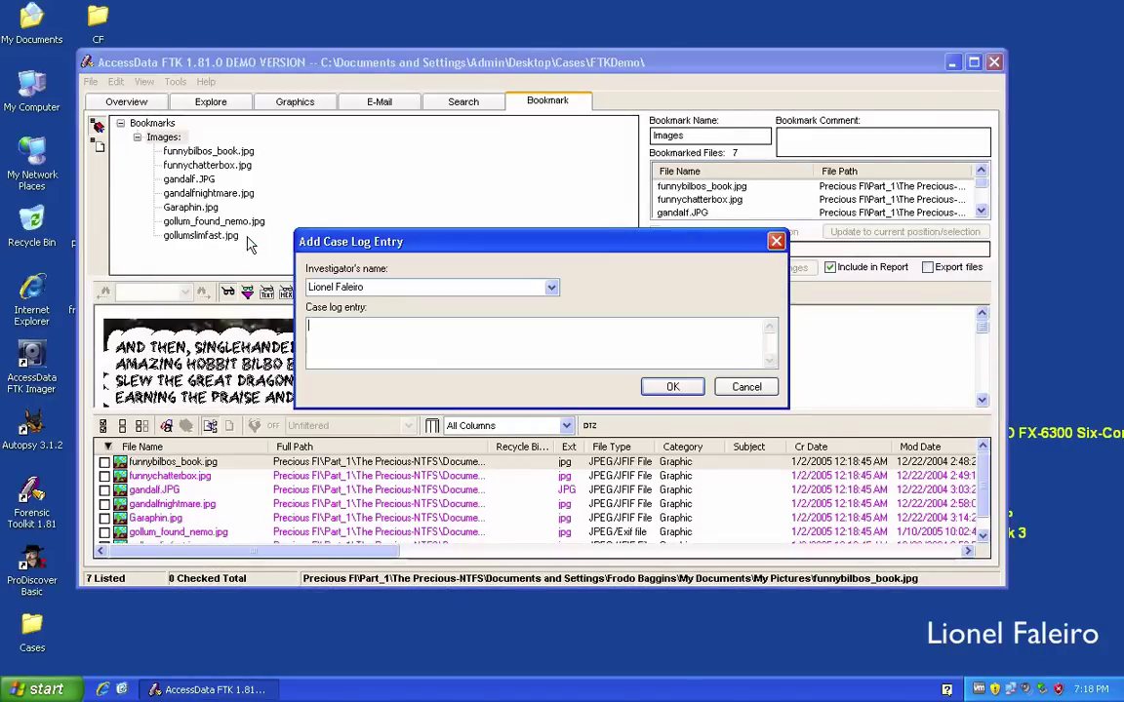
type("Case ended")
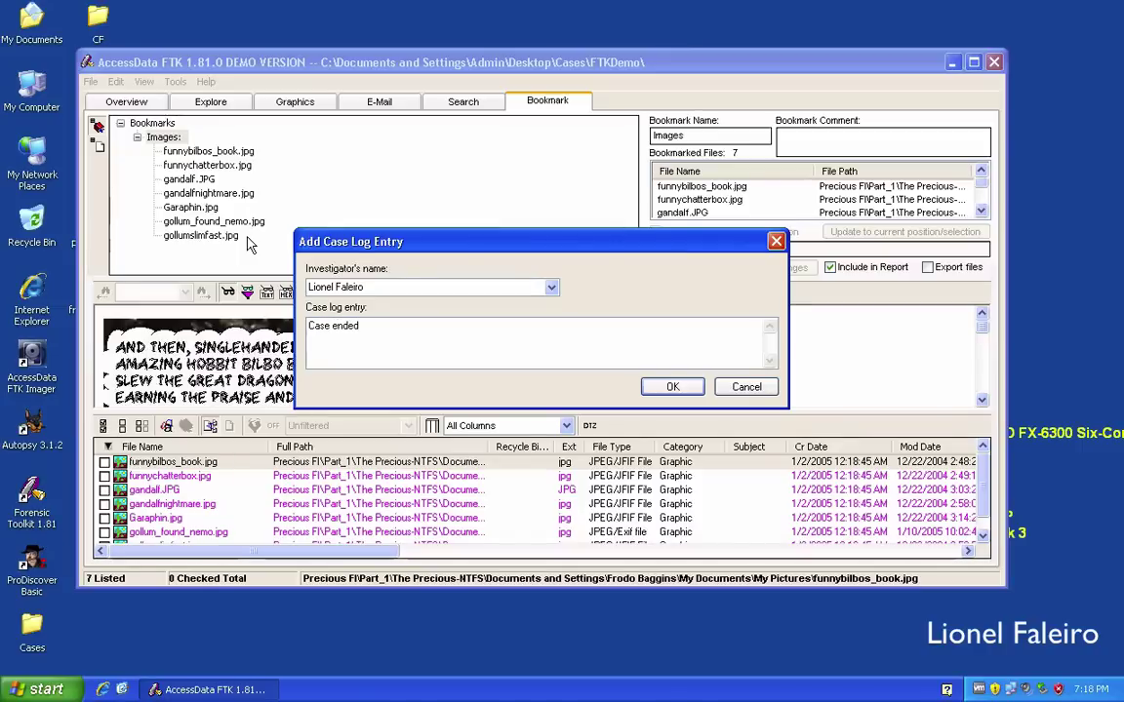
type(" today")
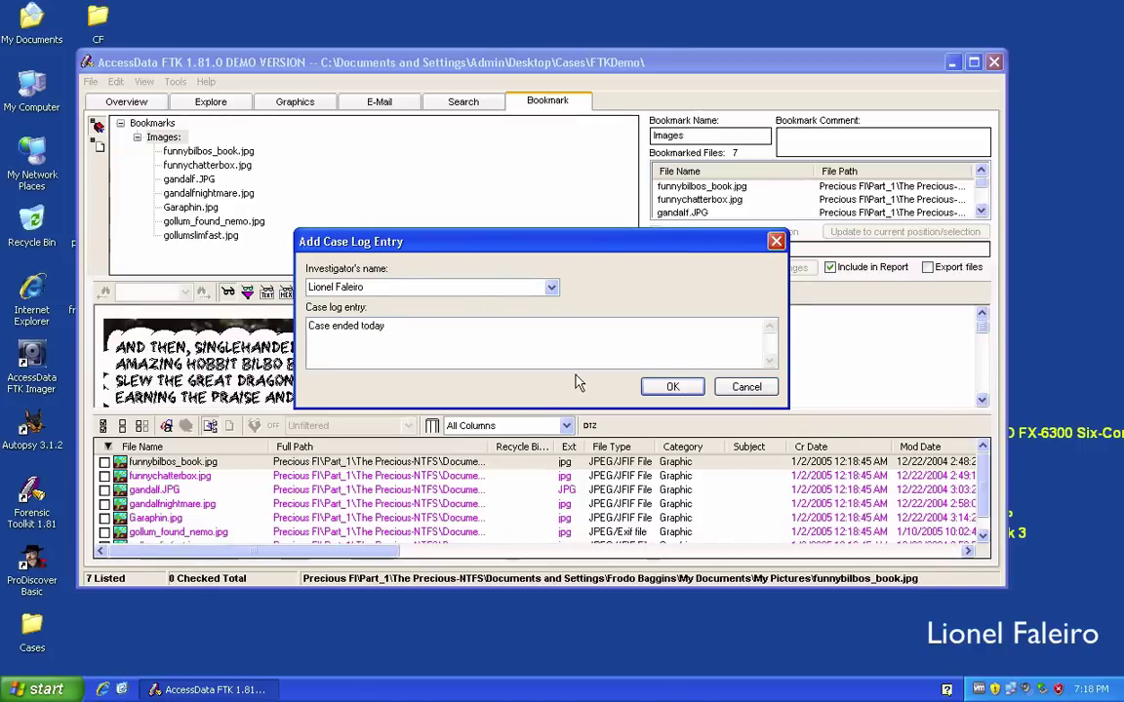
left_click(670, 387)
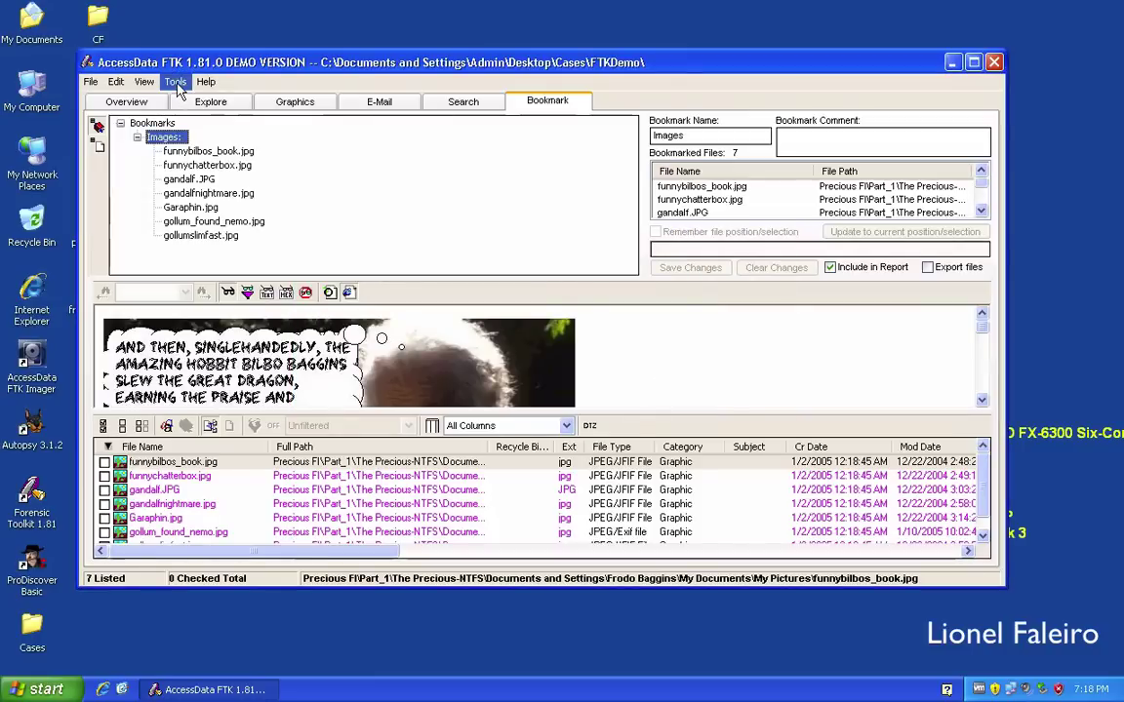
Reopen the case log, highlight the new 'Case ended today' entry at the end, then close it.
left_click(175, 82)
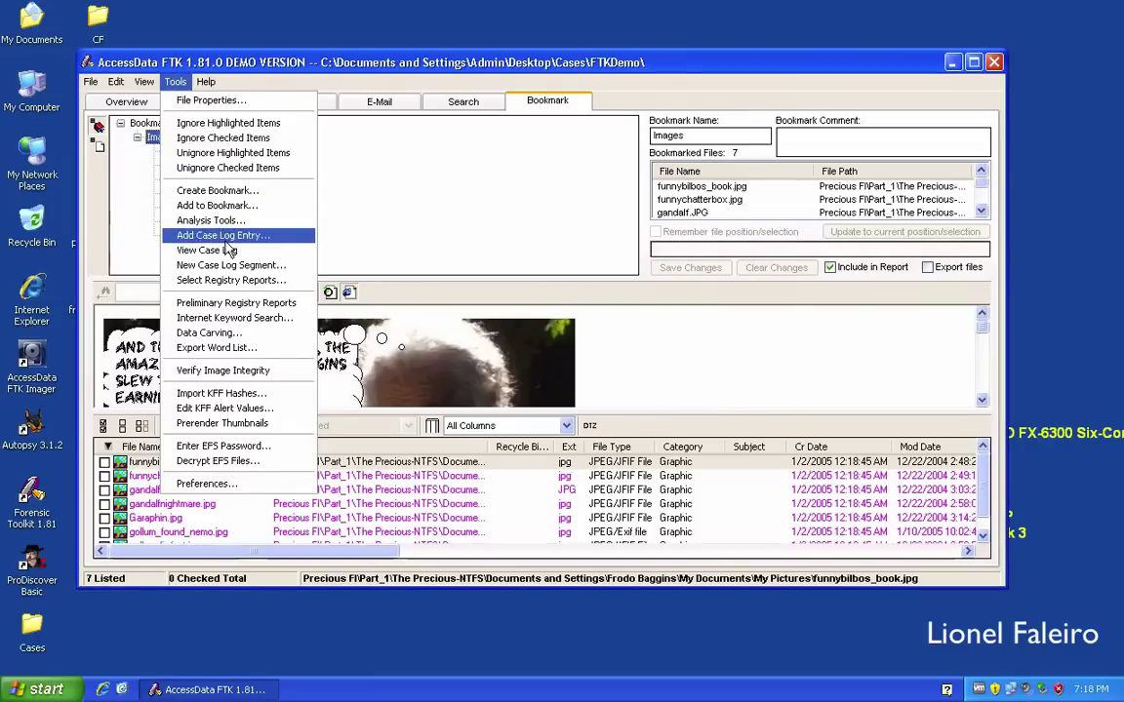
left_click(226, 249)
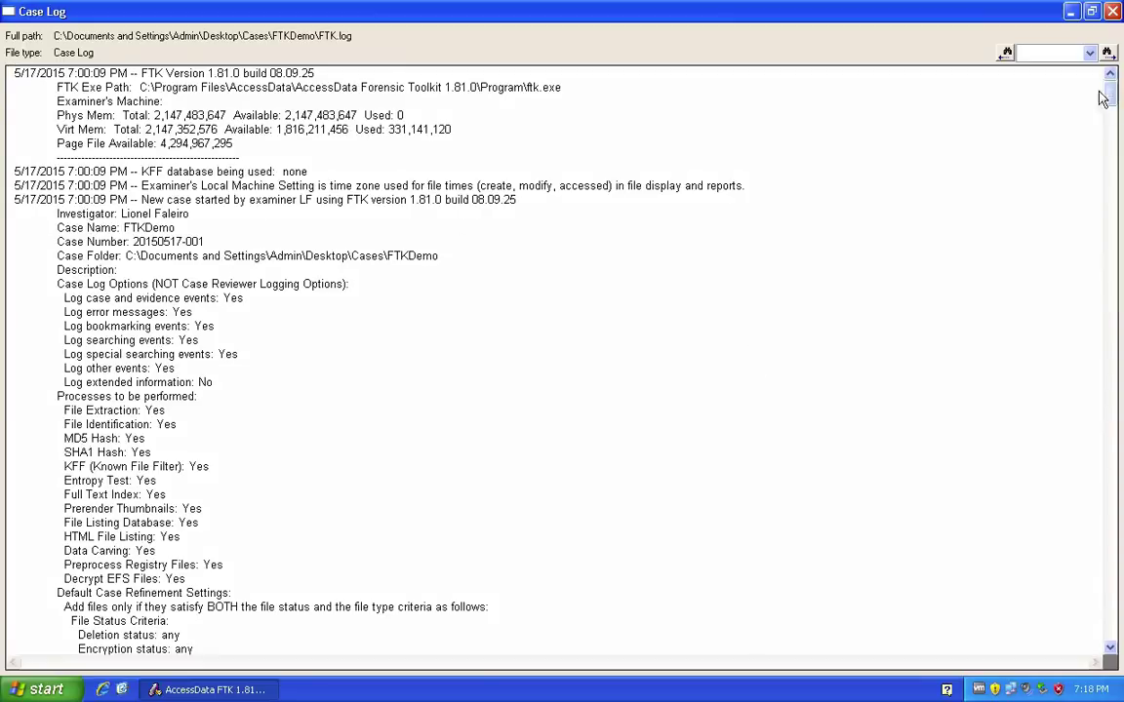
left_click_drag(1111, 101, 1111, 649)
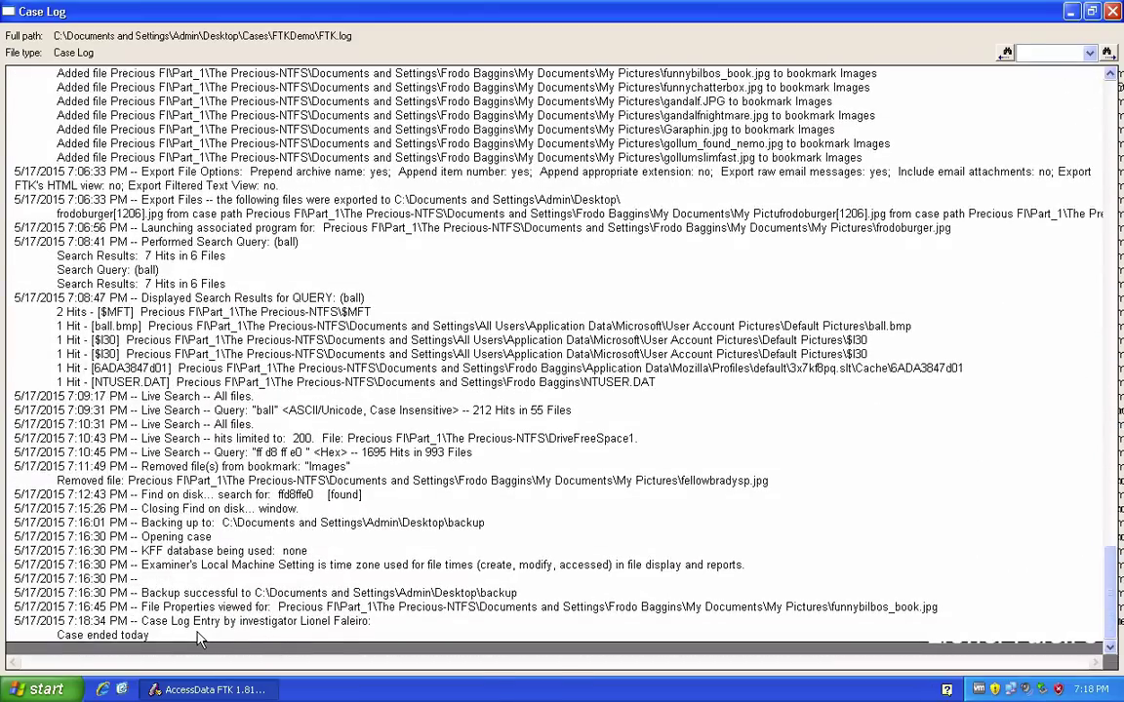
left_click_drag(141, 621, 149, 635)
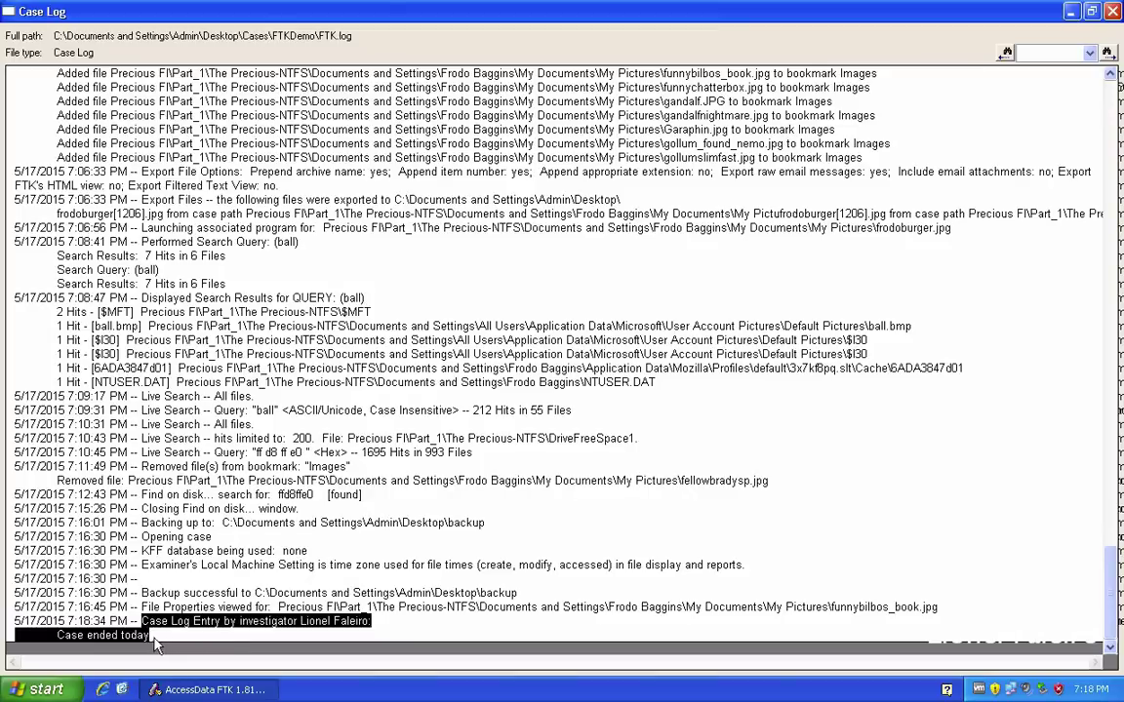
left_click(211, 623)
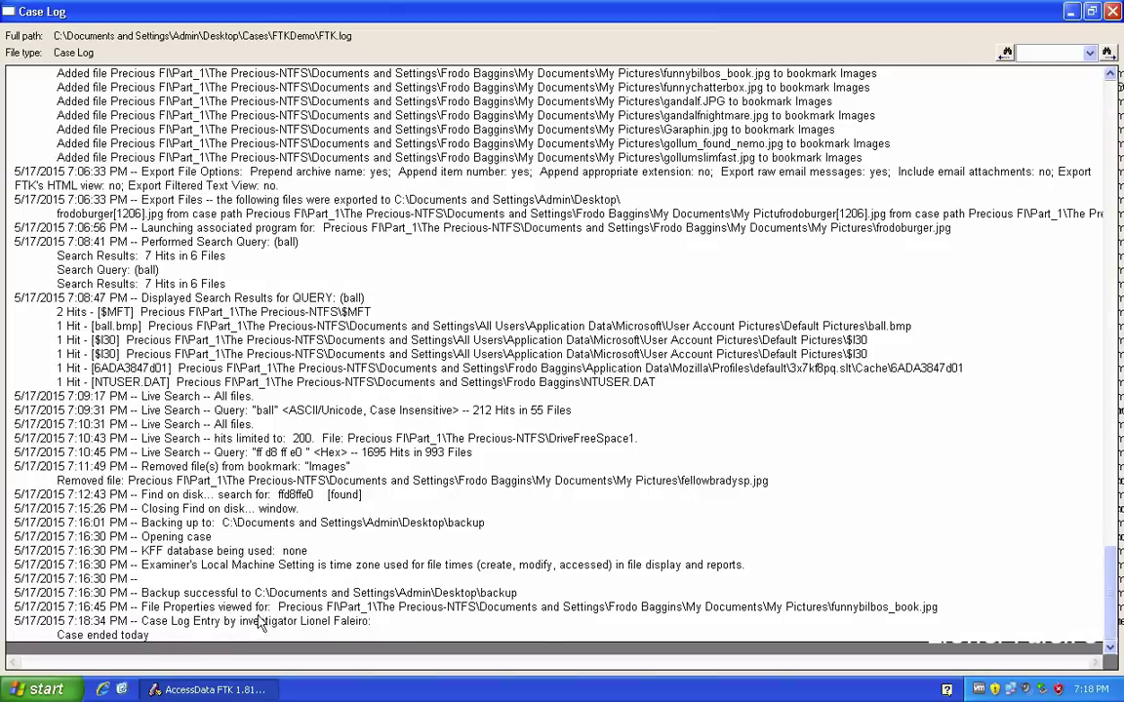
left_click_drag(249, 622, 371, 640)
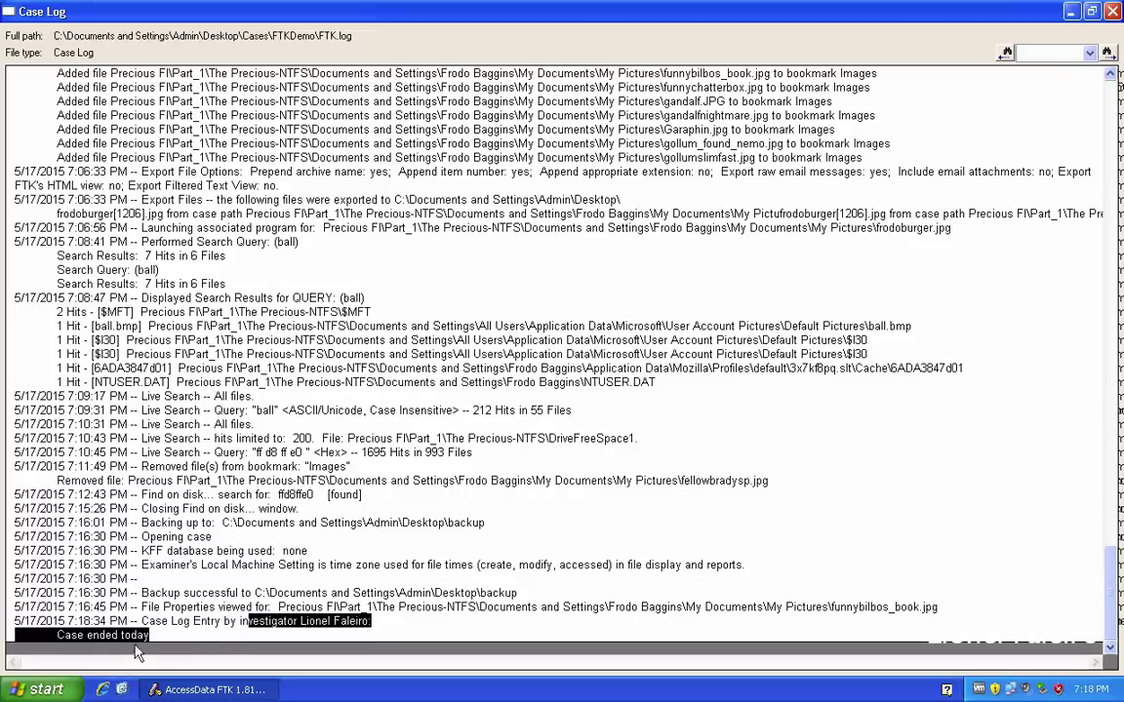
left_click(1112, 11)
left_click(144, 82)
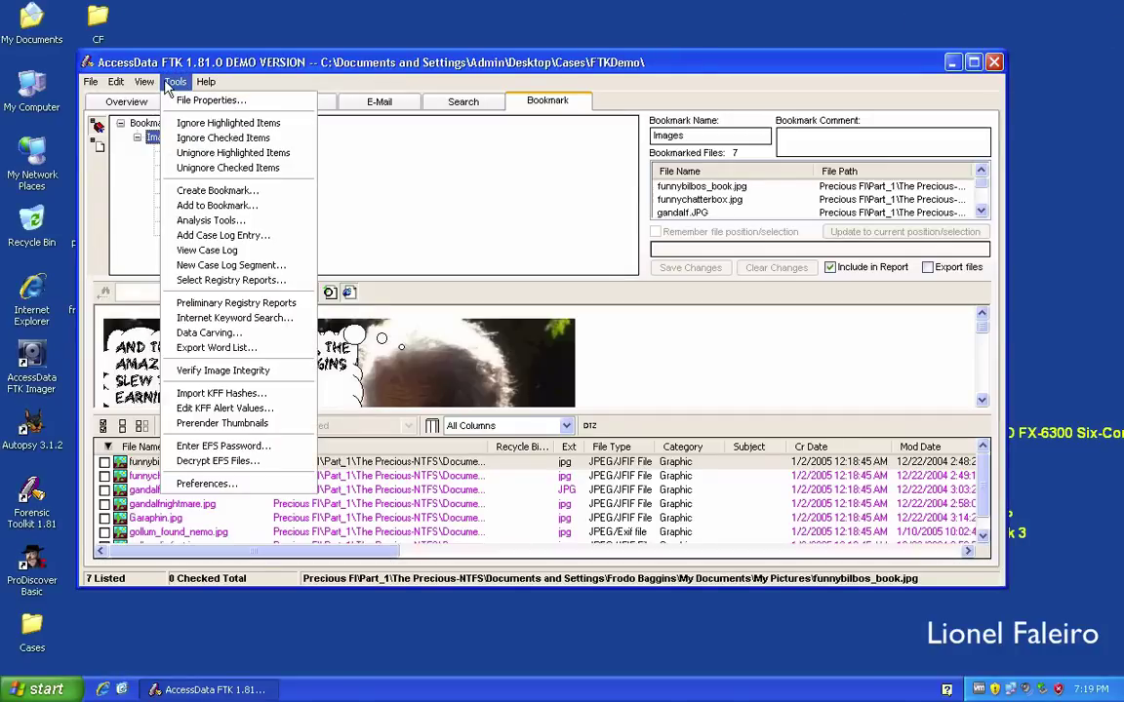
Start the Report Wizard with investigator information excluded and advance to Bookmarks - A.
left_click(90, 82)
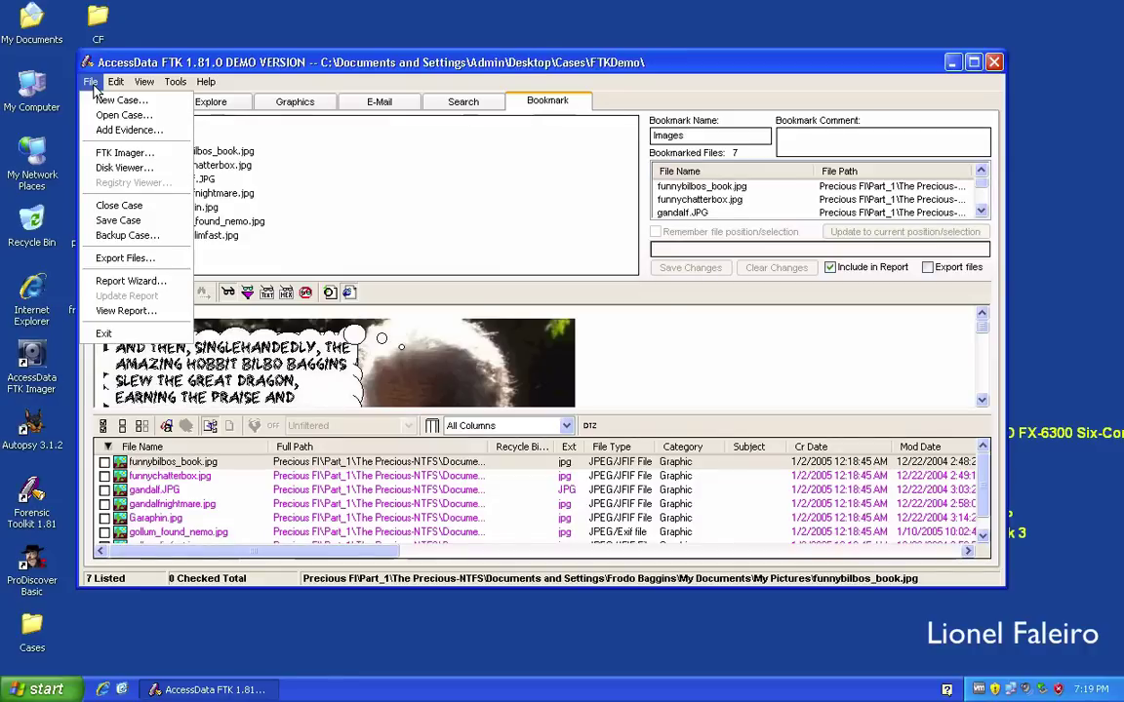
left_click(128, 281)
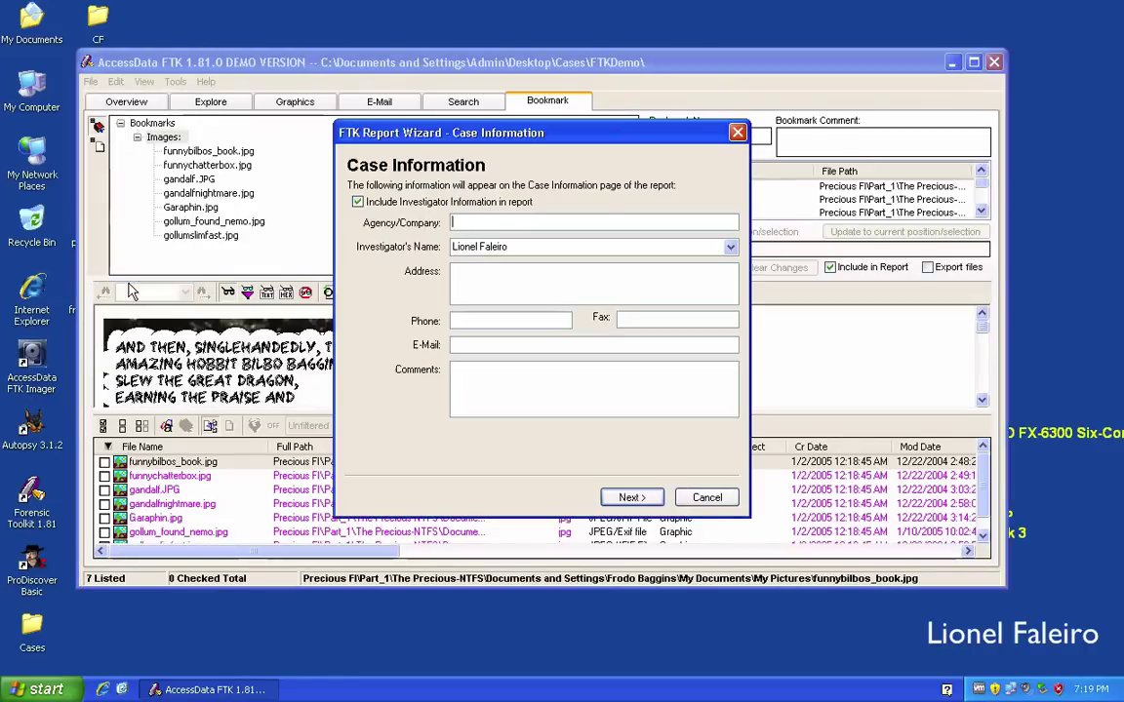
left_click(371, 207)
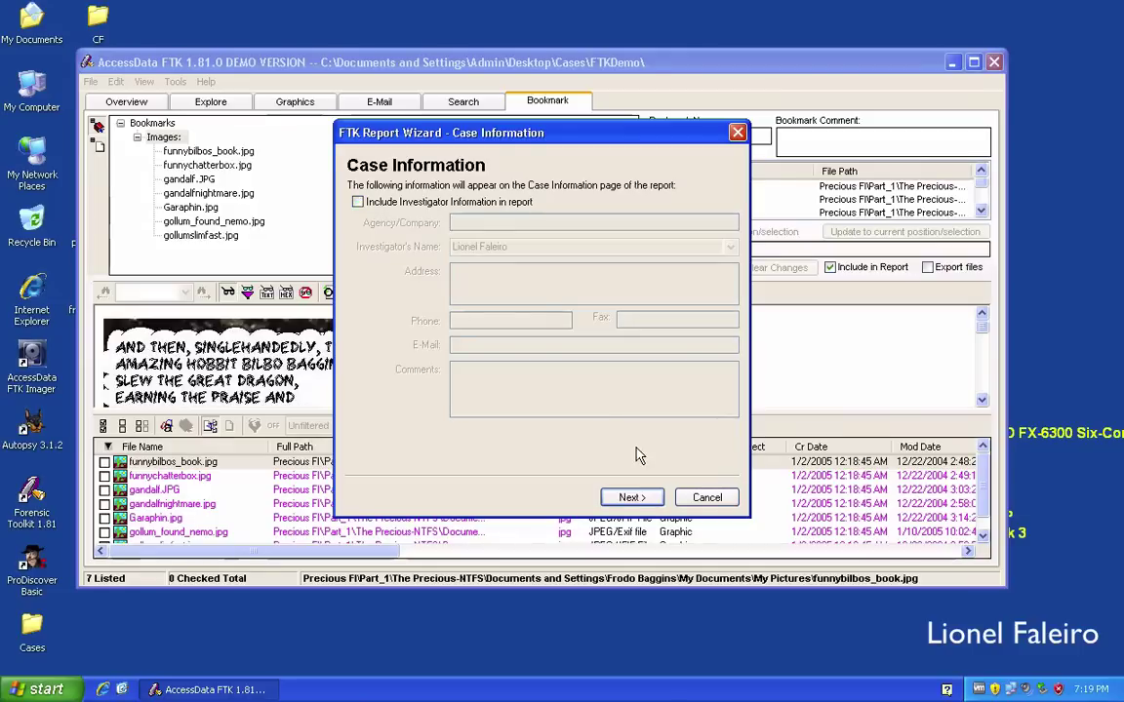
left_click(642, 501)
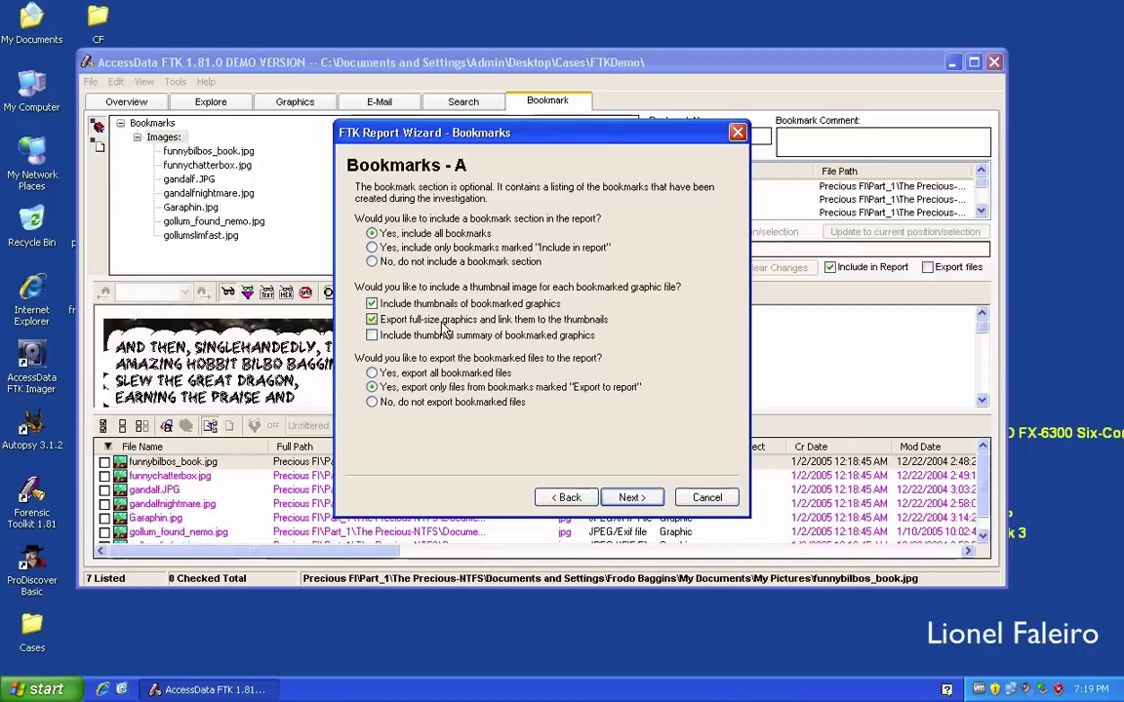
Accept the default Bookmarks A/B and Graphic Thumbnails settings to reach the List by File Path page.
left_click(628, 498)
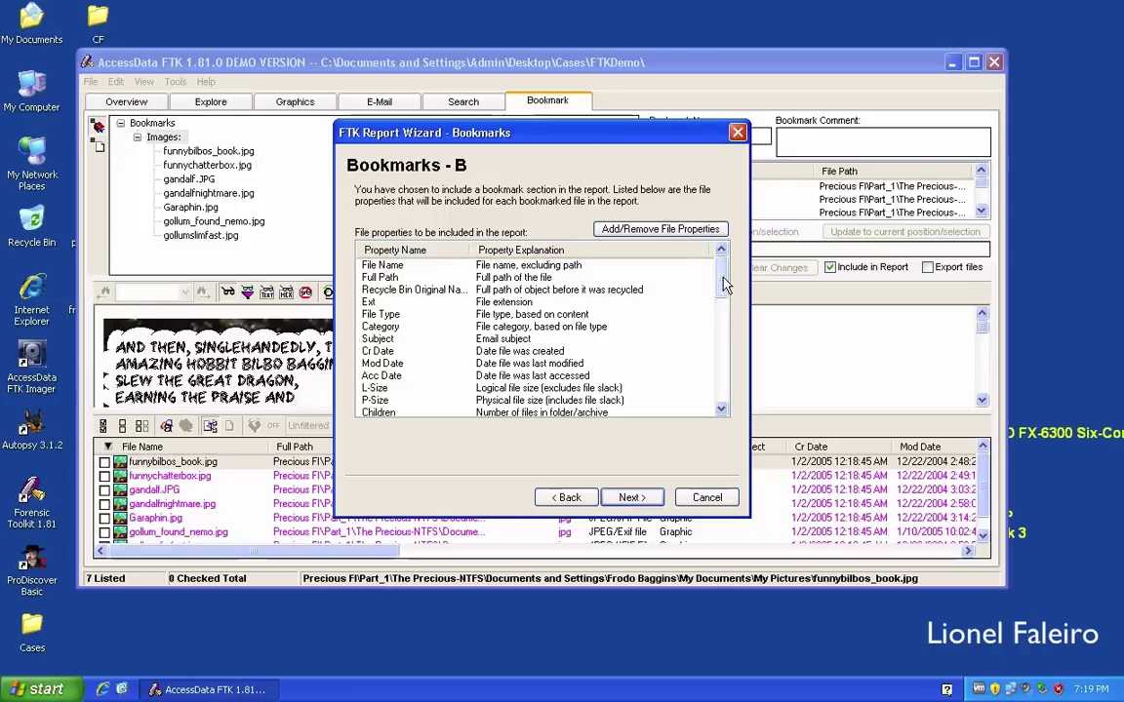
left_click_drag(719, 273, 719, 275)
left_click(643, 496)
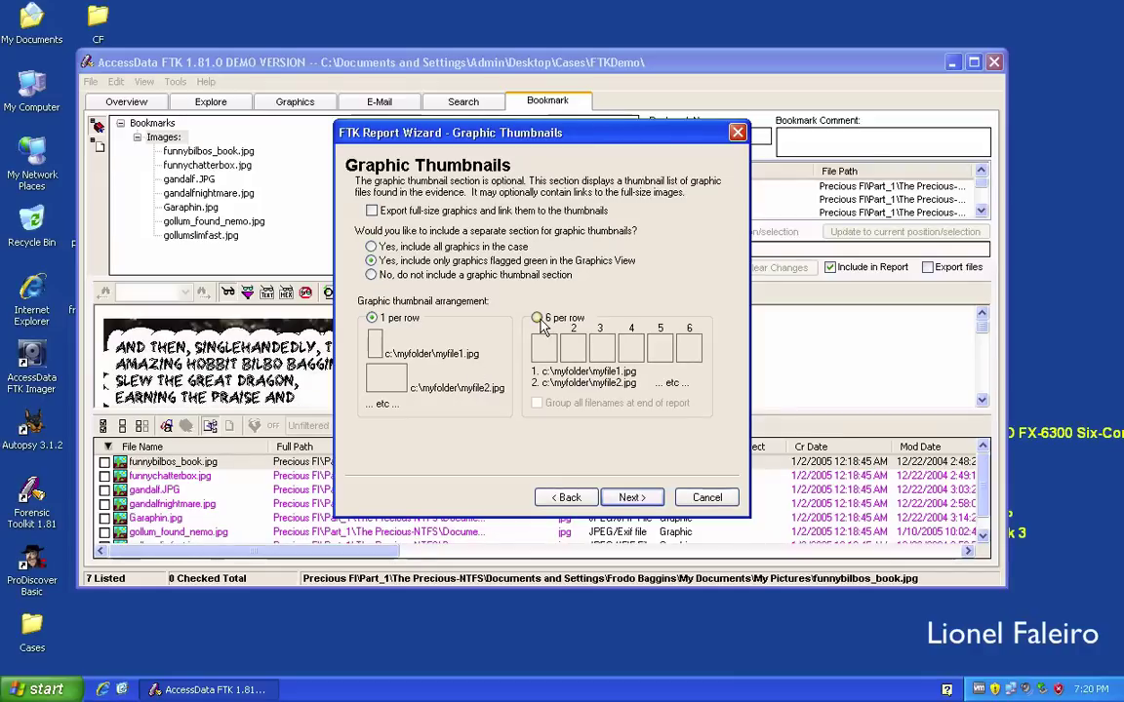
left_click(630, 497)
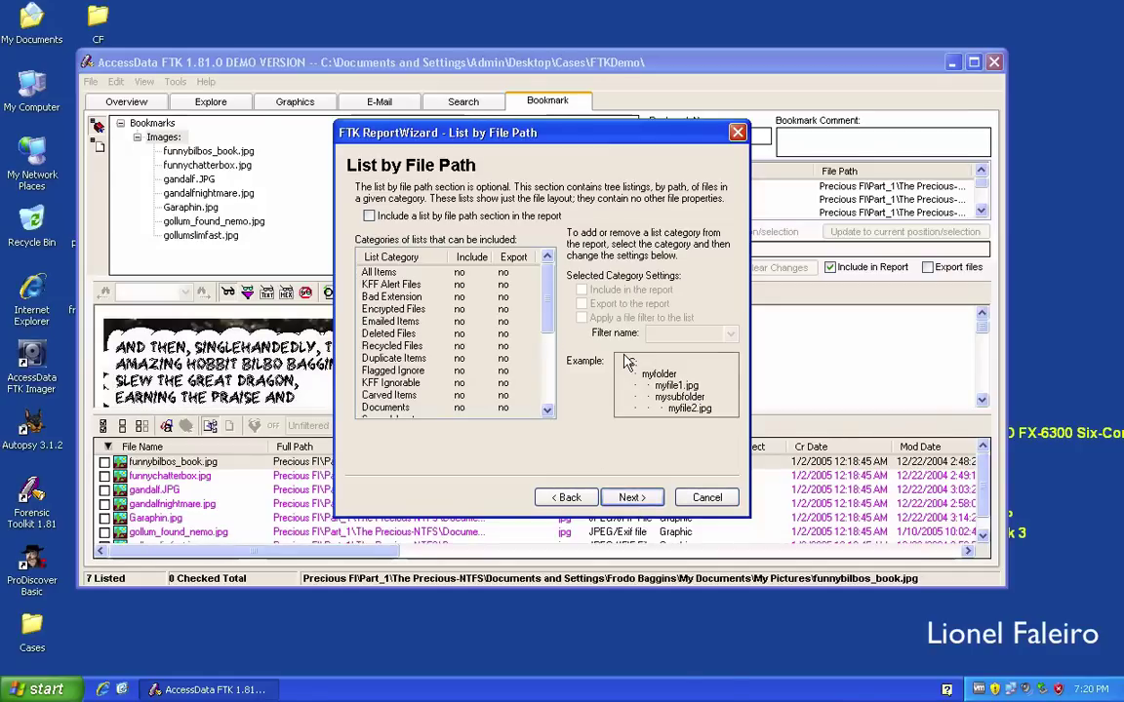
Skip past List File Properties and add the Desktop file zebras as a supplementary file.
left_click(631, 497)
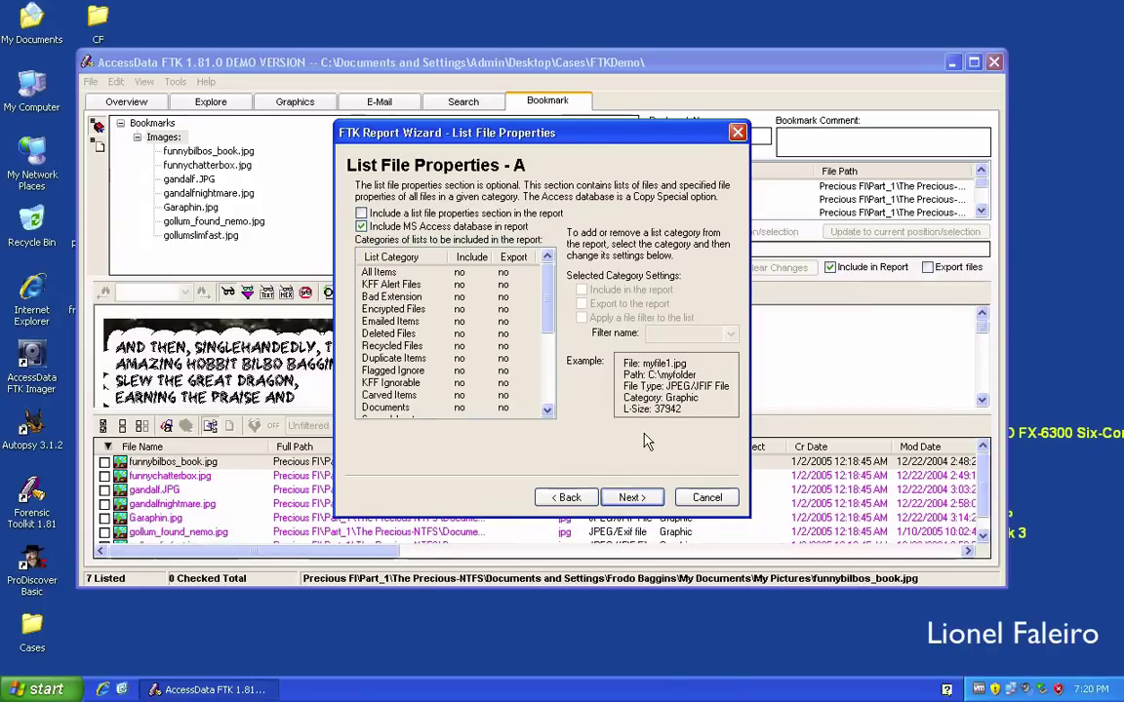
left_click(632, 499)
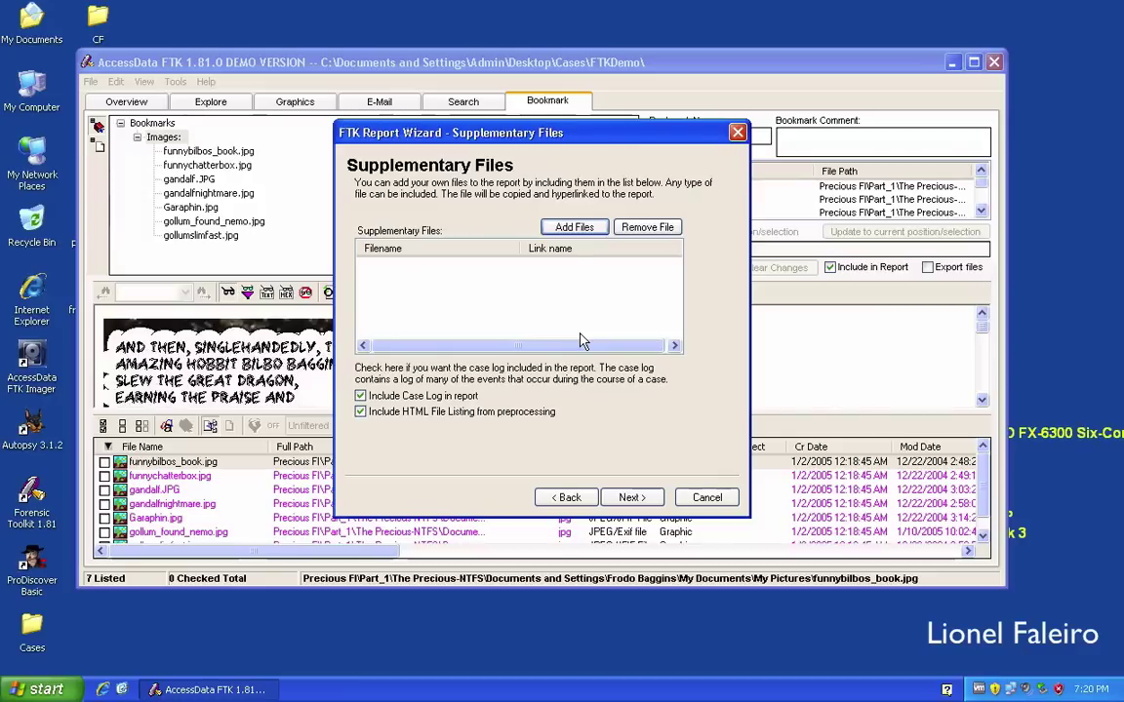
left_click(574, 228)
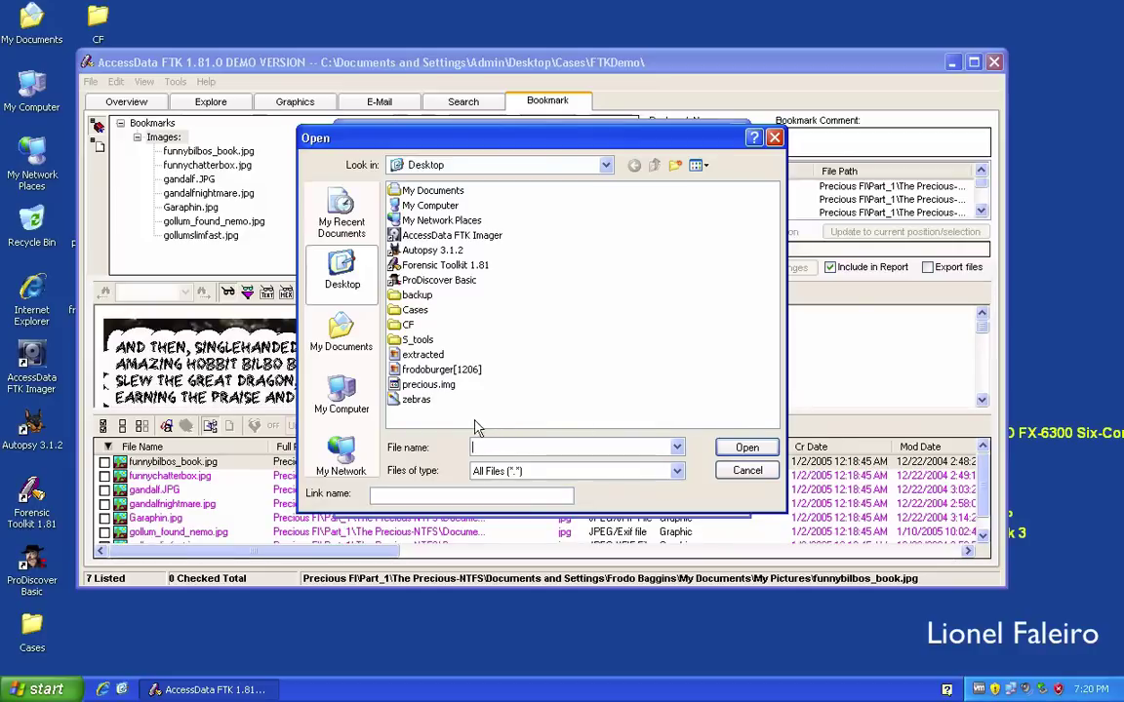
left_click(417, 399)
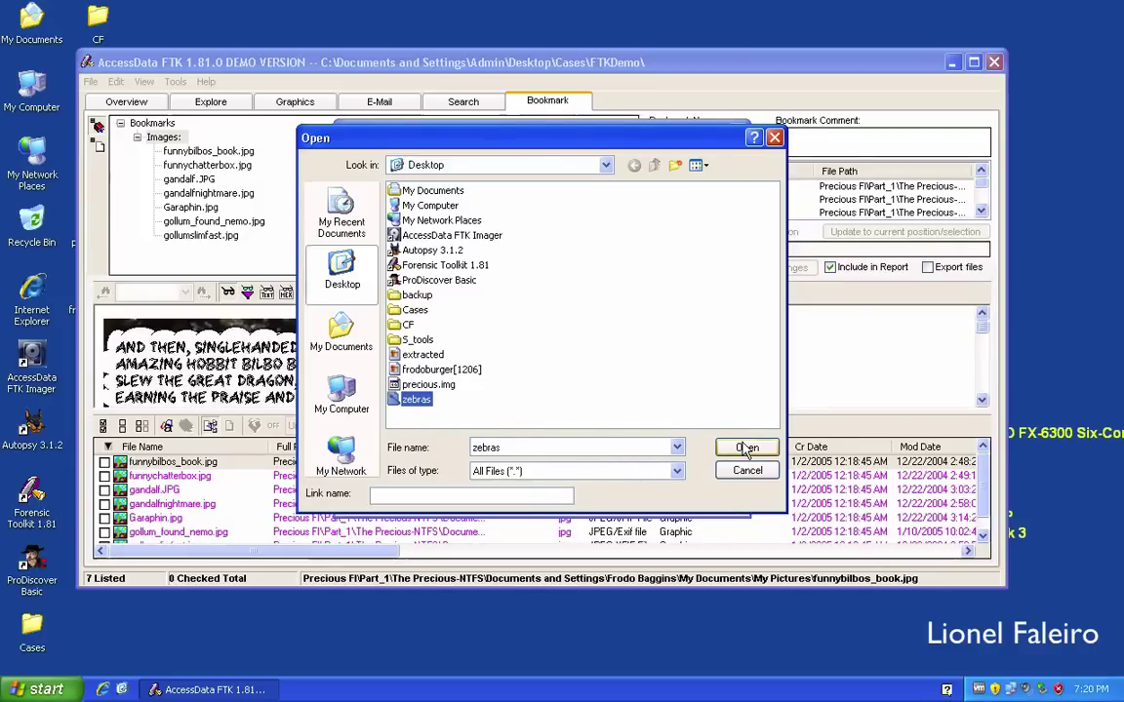
left_click(748, 447)
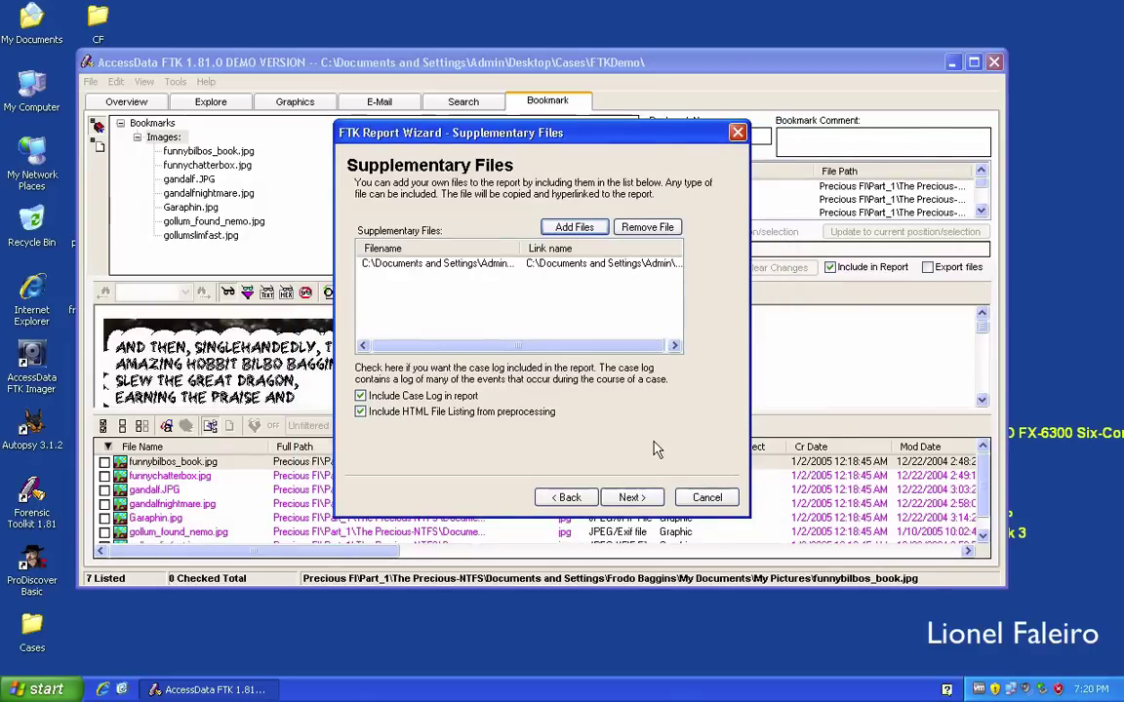
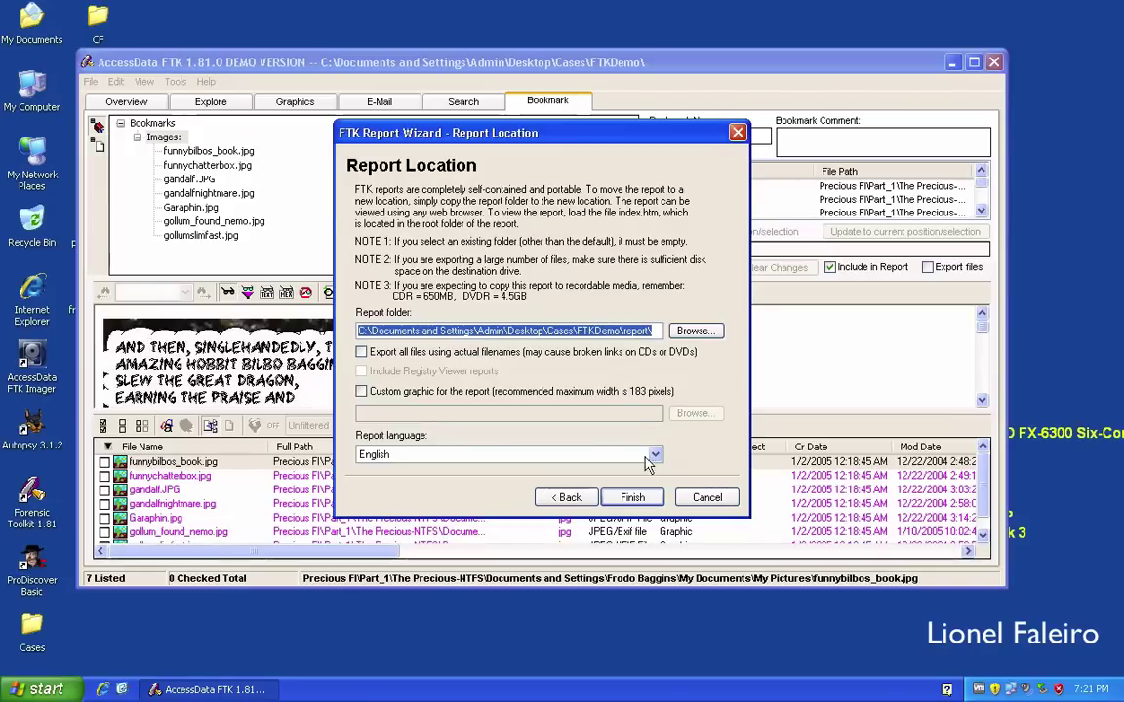
Finish the report wizard, choose to view the report, and maximize the FTKReport window.
left_click(641, 497)
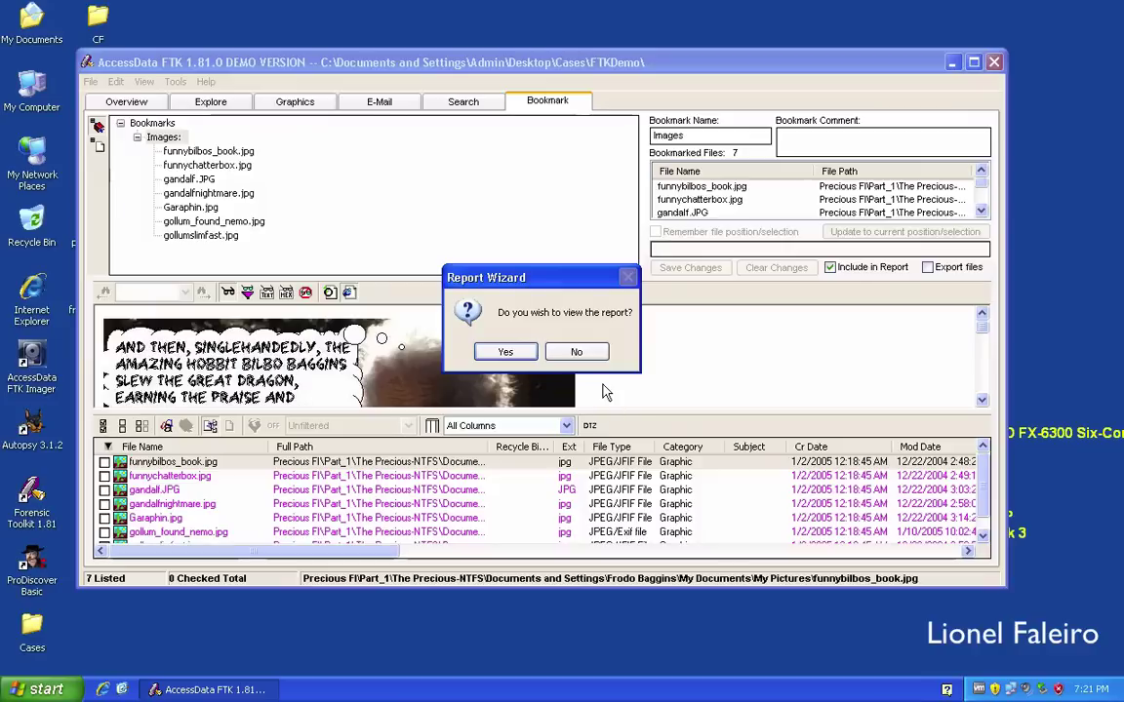
left_click(513, 353)
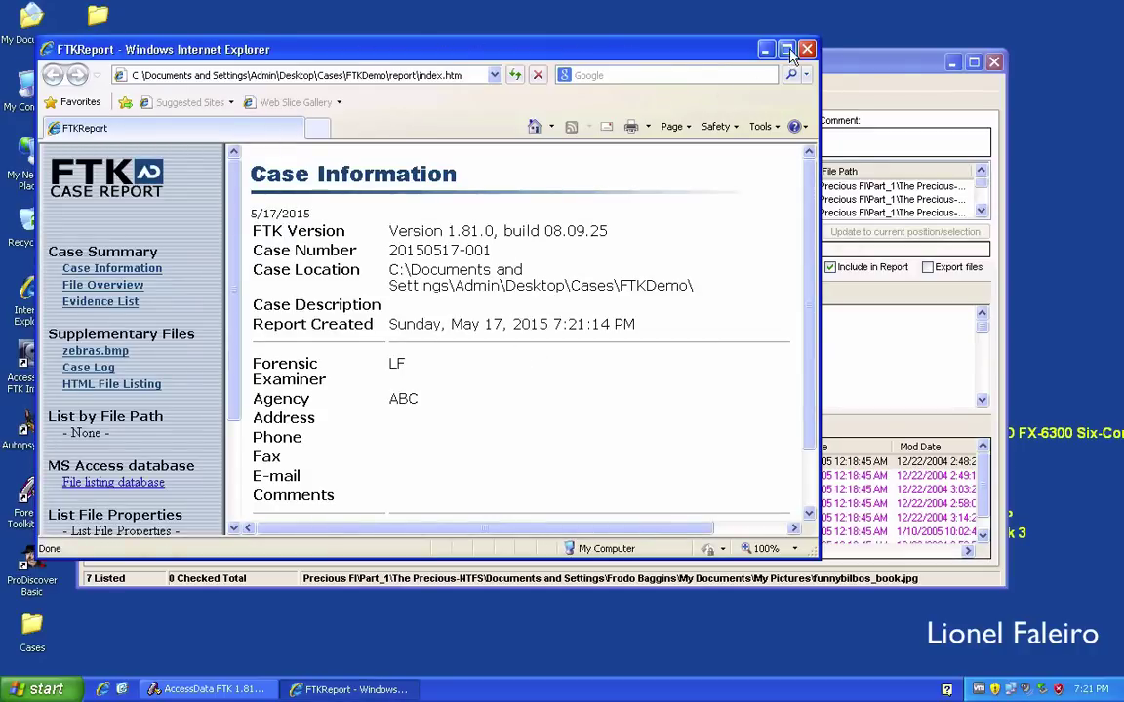
double_click(711, 49)
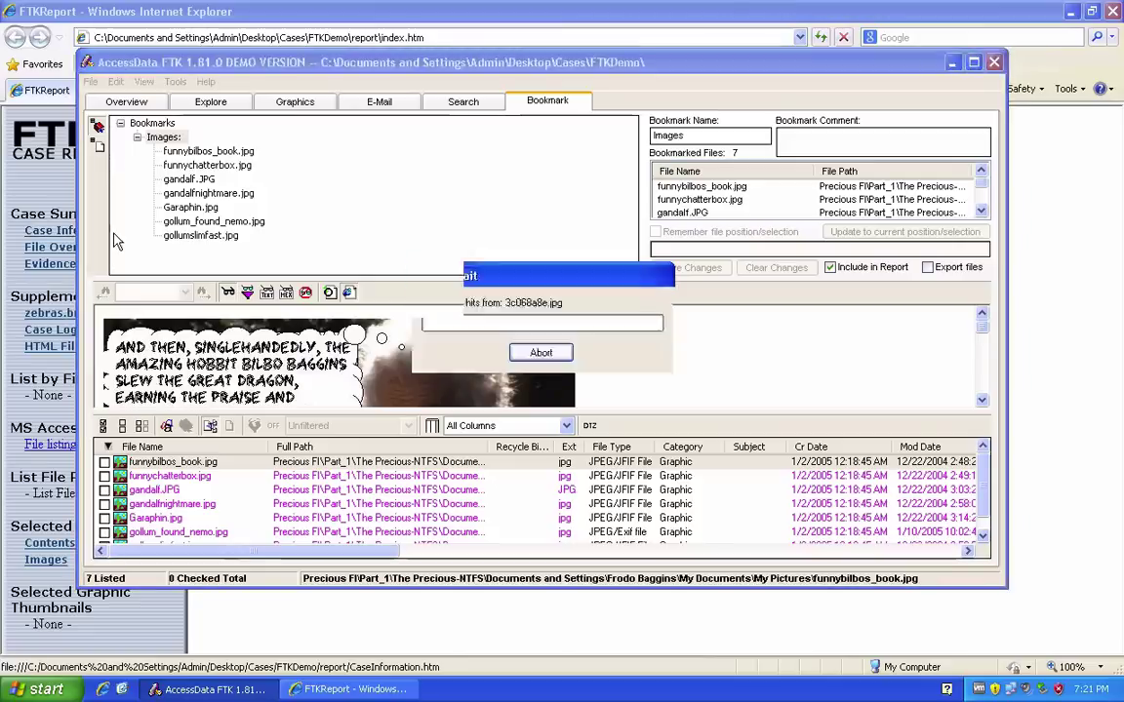
Bring the report forward and review the File Overview's File Status and File Category sections.
left_click(434, 612)
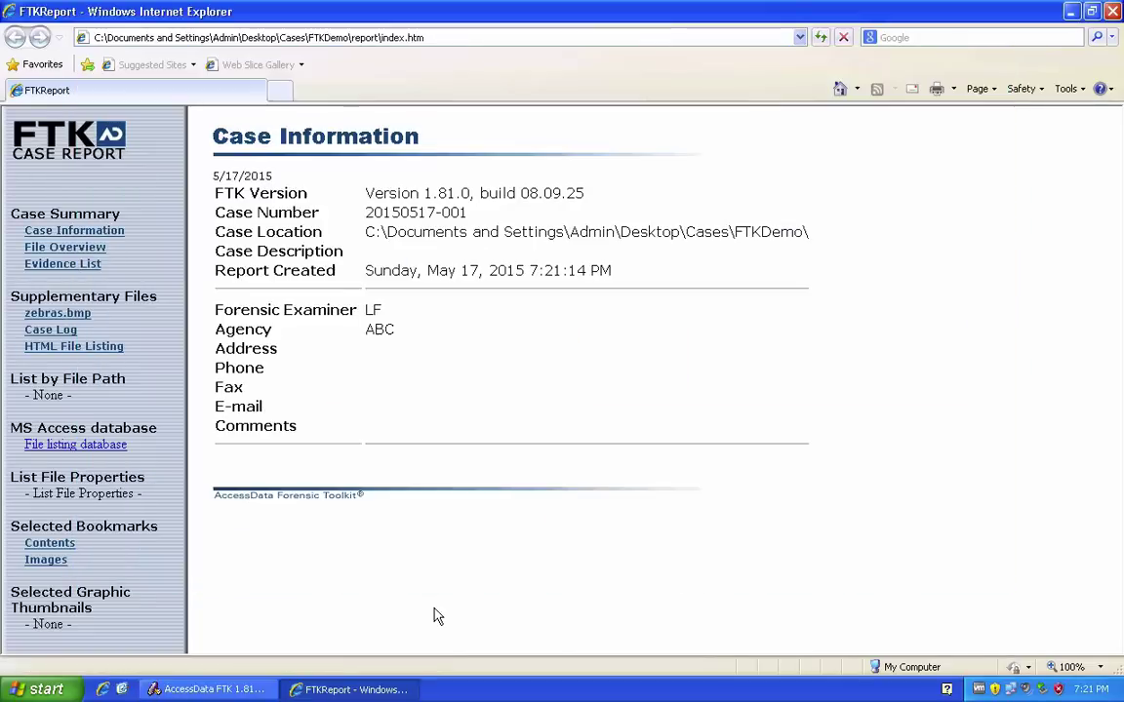
left_click(96, 247)
scroll(310, 252, "down", 1)
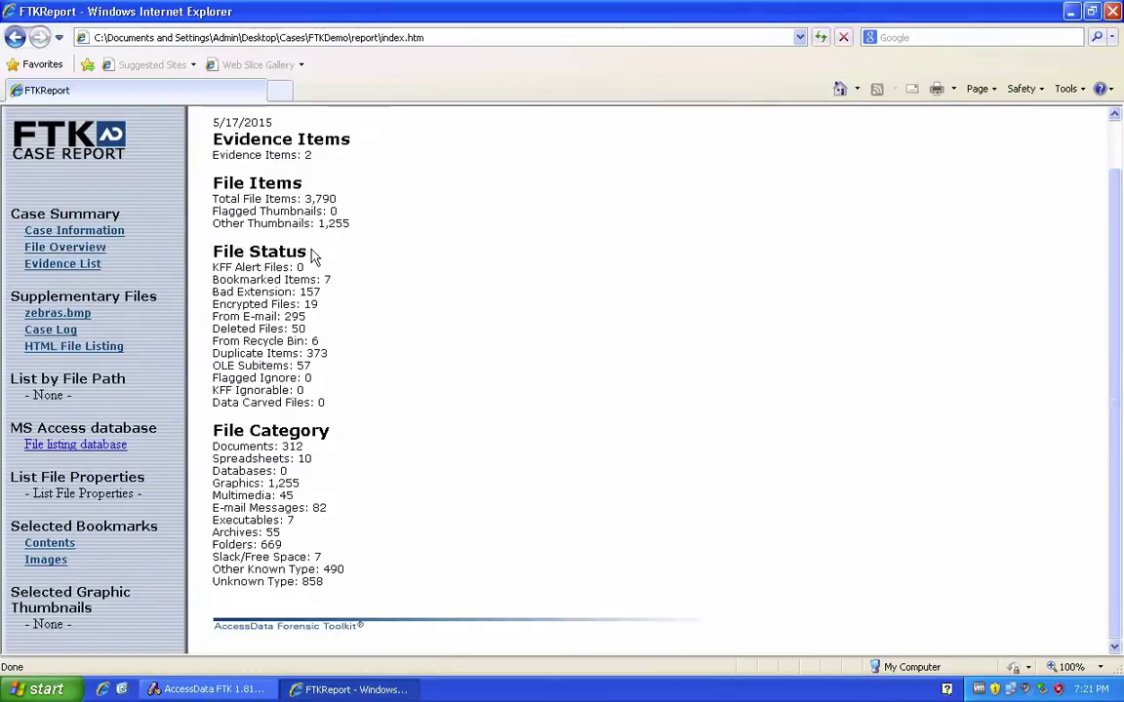
left_click_drag(212, 244, 359, 602)
left_click(364, 401)
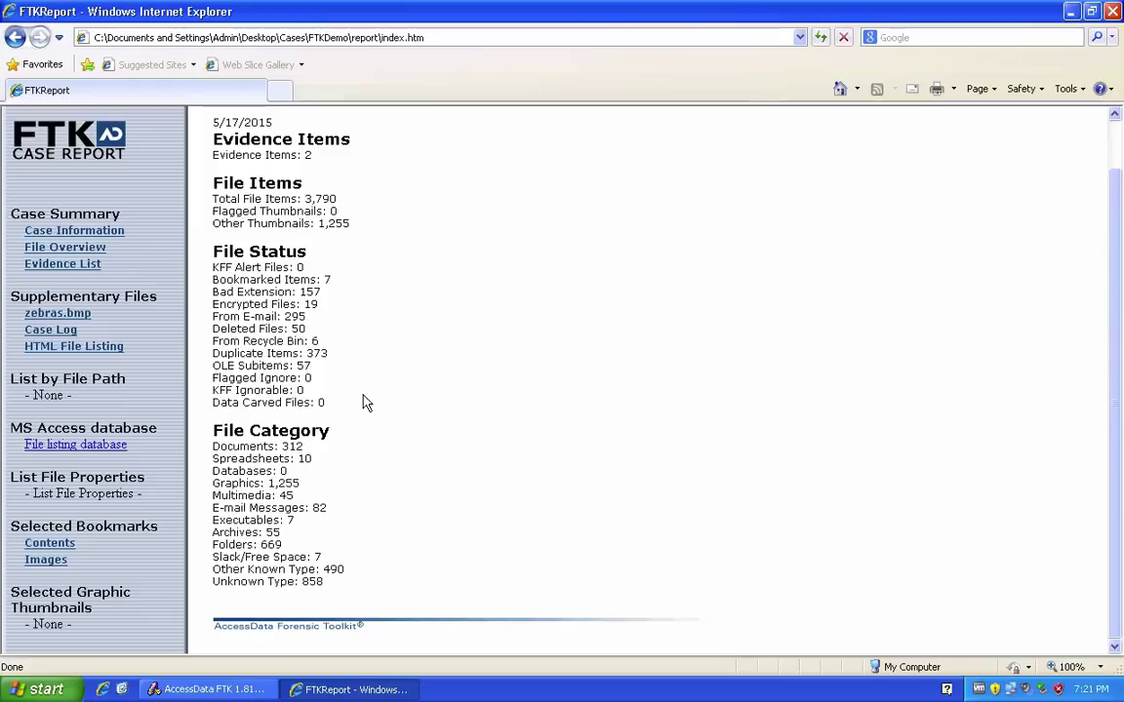
Check the Evidence List and Case Log entries, then go to the HTML File Listing.
left_click(61, 264)
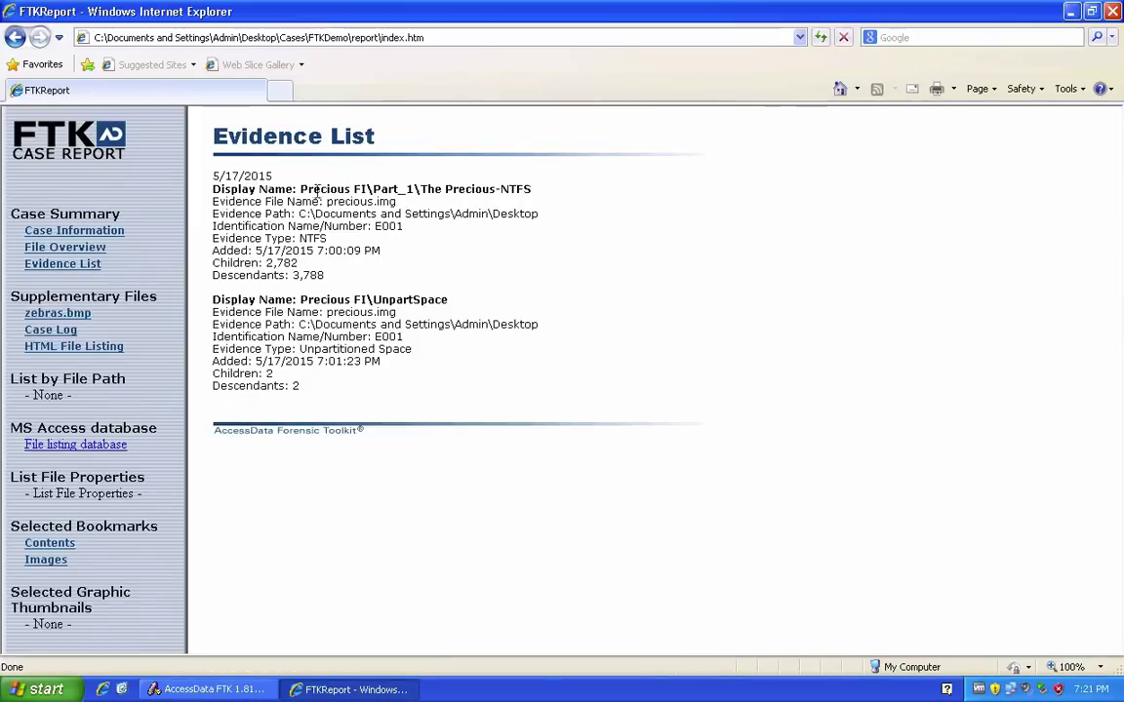
left_click_drag(300, 190, 374, 202)
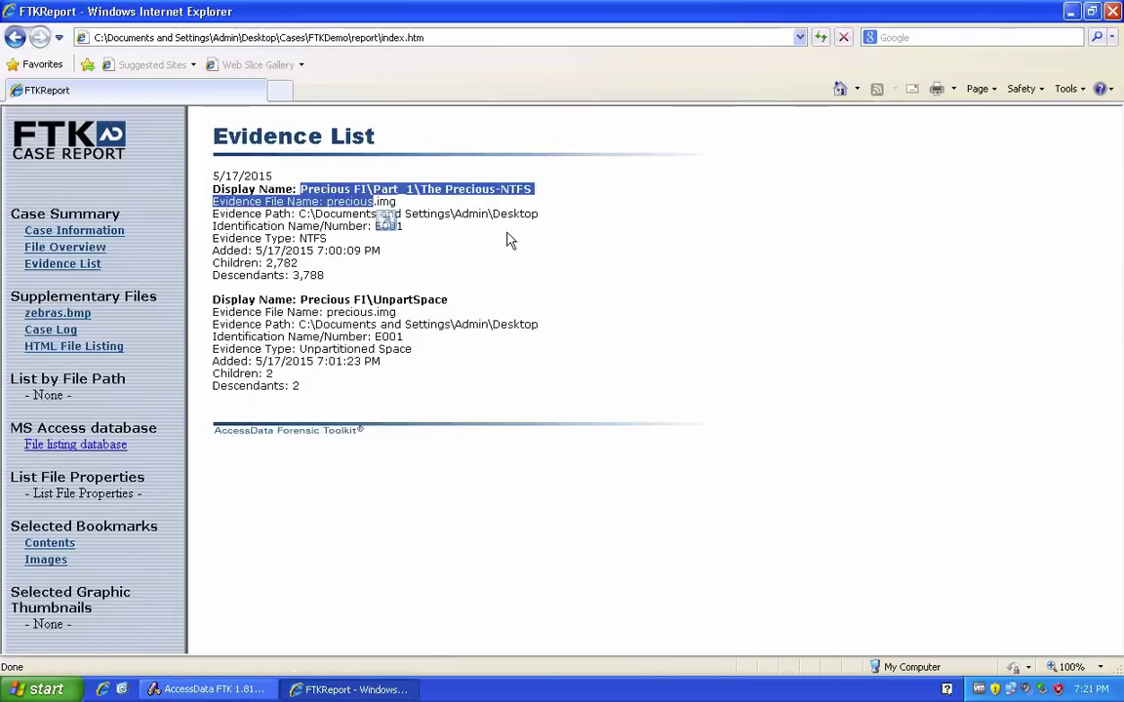
left_click(509, 194)
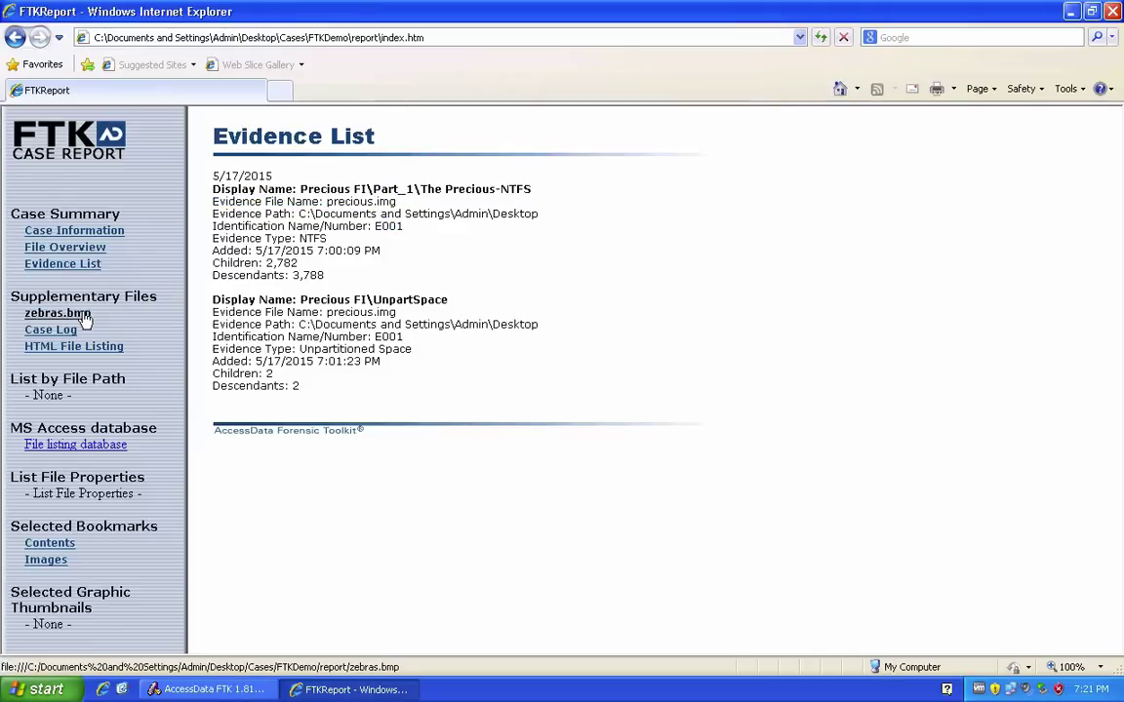
left_click(50, 330)
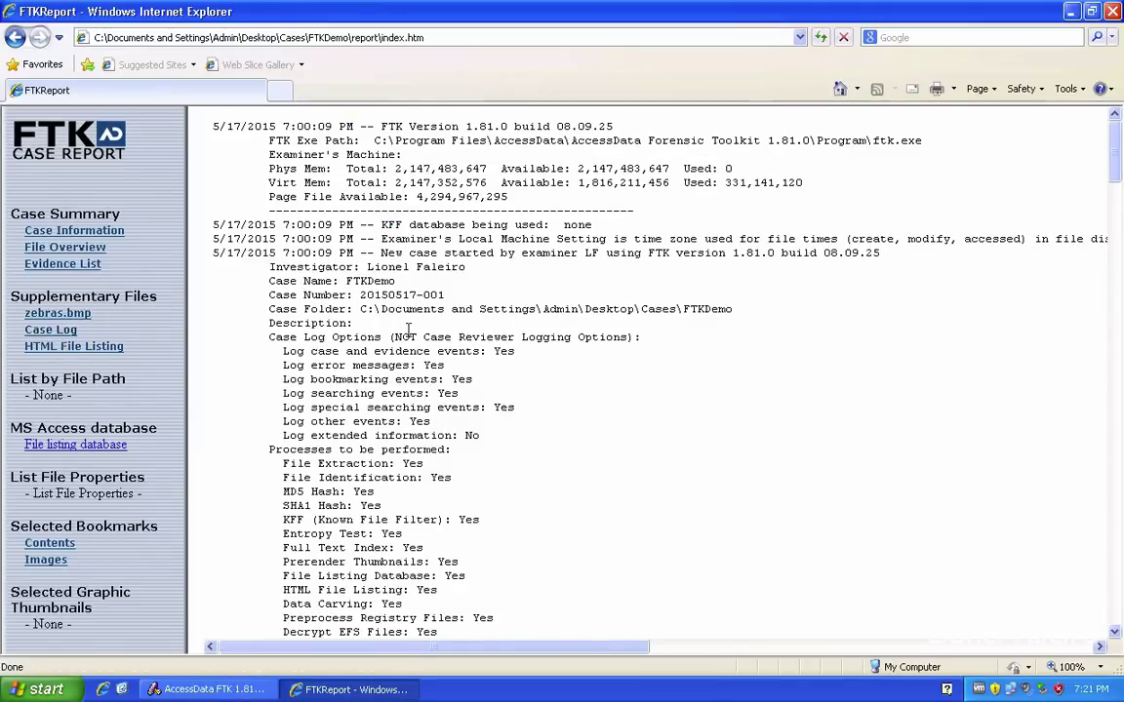
scroll(408, 329, "down", 20)
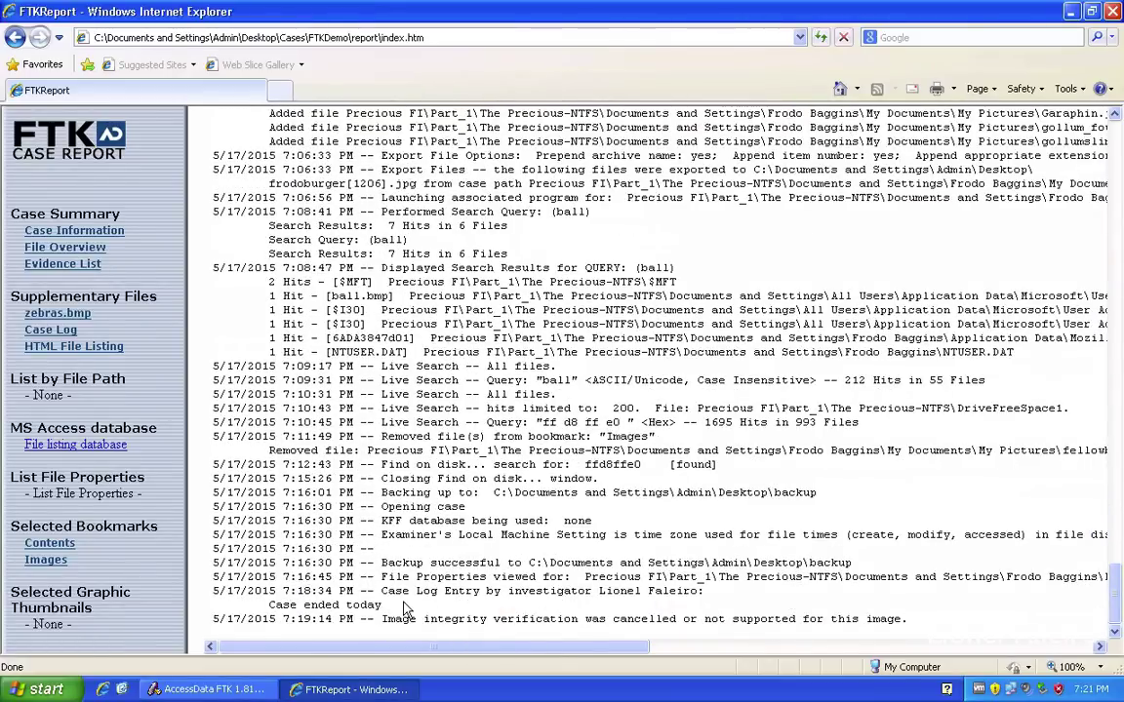
left_click_drag(403, 603, 383, 591)
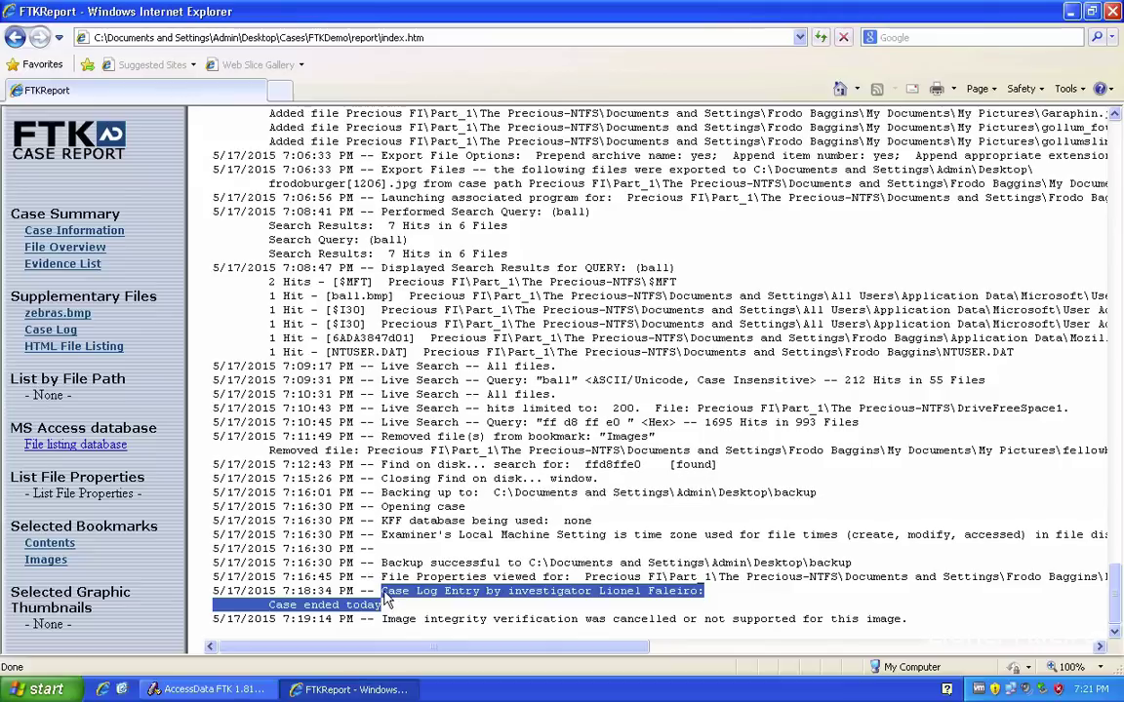
left_click(98, 352)
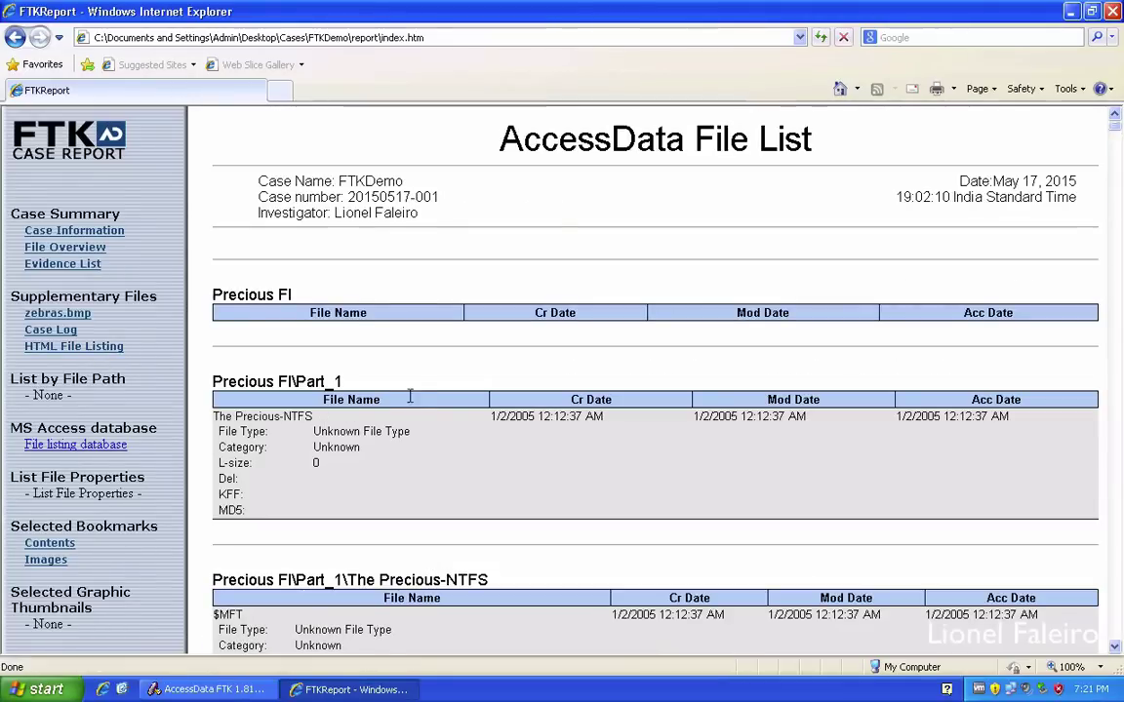
Scroll through the AccessData File List, then show the All Bookmarks page with the Images bookmark.
scroll(413, 402, "down", 10)
scroll(414, 402, "down", 5)
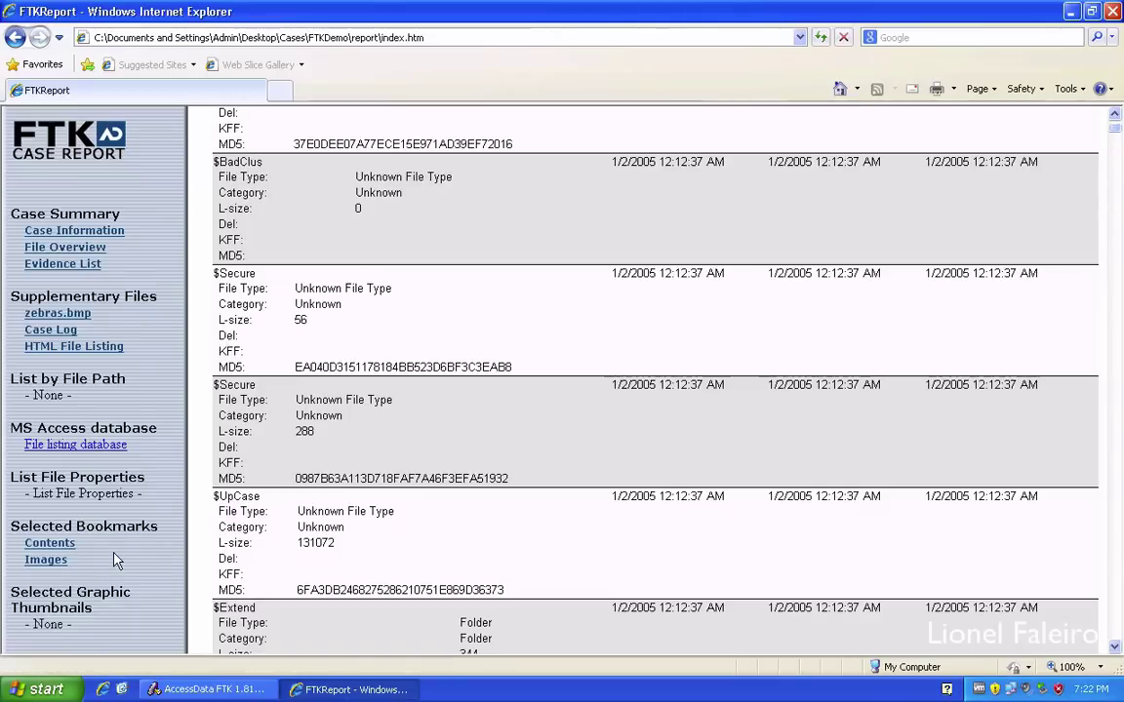
left_click(39, 543)
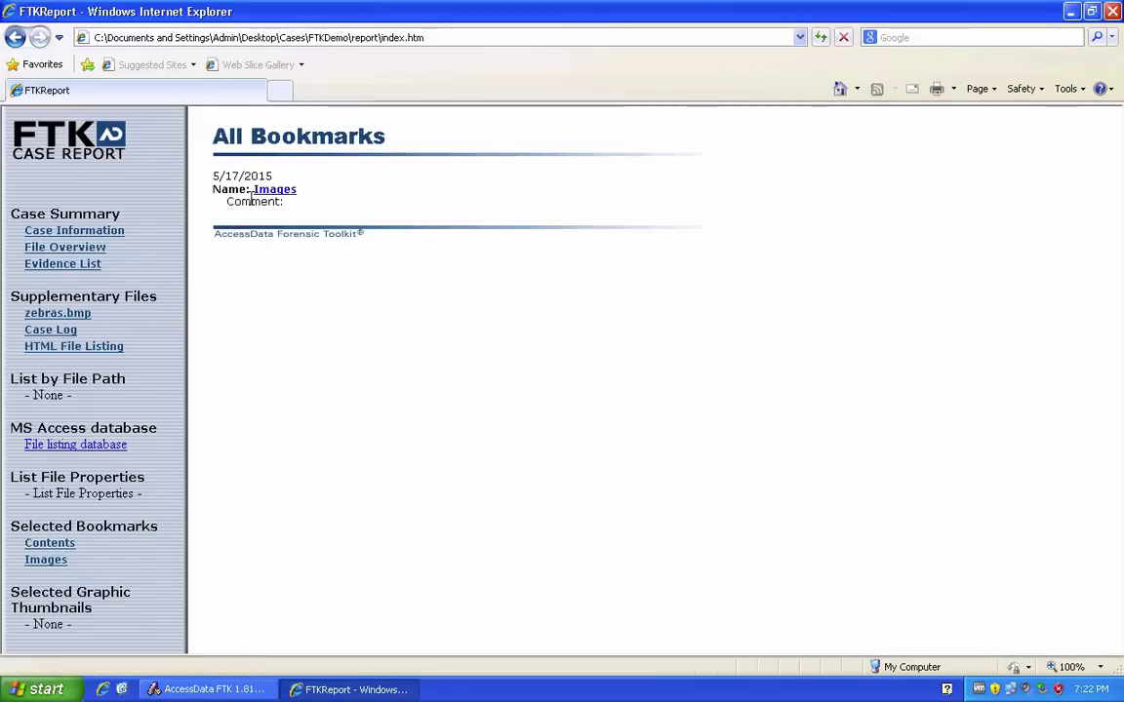
Browse the Images bookmark entries and the first file's property details.
left_click(276, 189)
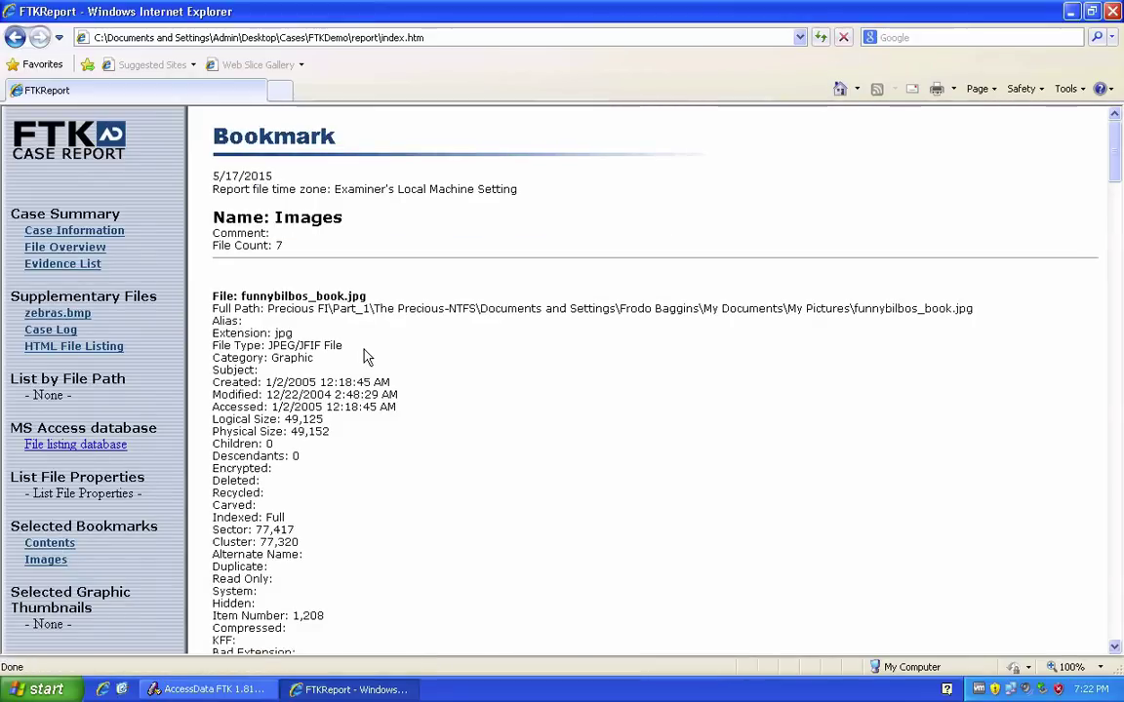
scroll(366, 357, "down", 7)
scroll(366, 357, "up", 7)
scroll(366, 357, "down", 3)
scroll(366, 357, "up", 2)
scroll(381, 531, "down", 1)
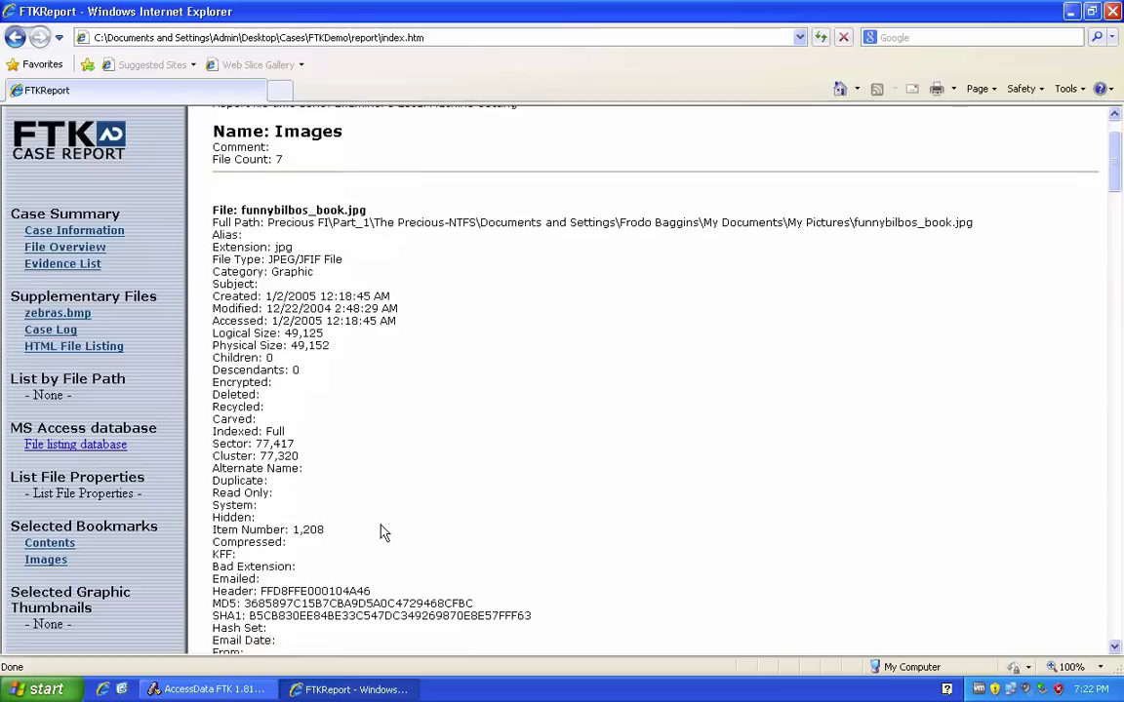
left_click_drag(275, 247, 297, 650)
scroll(356, 508, "down", 5)
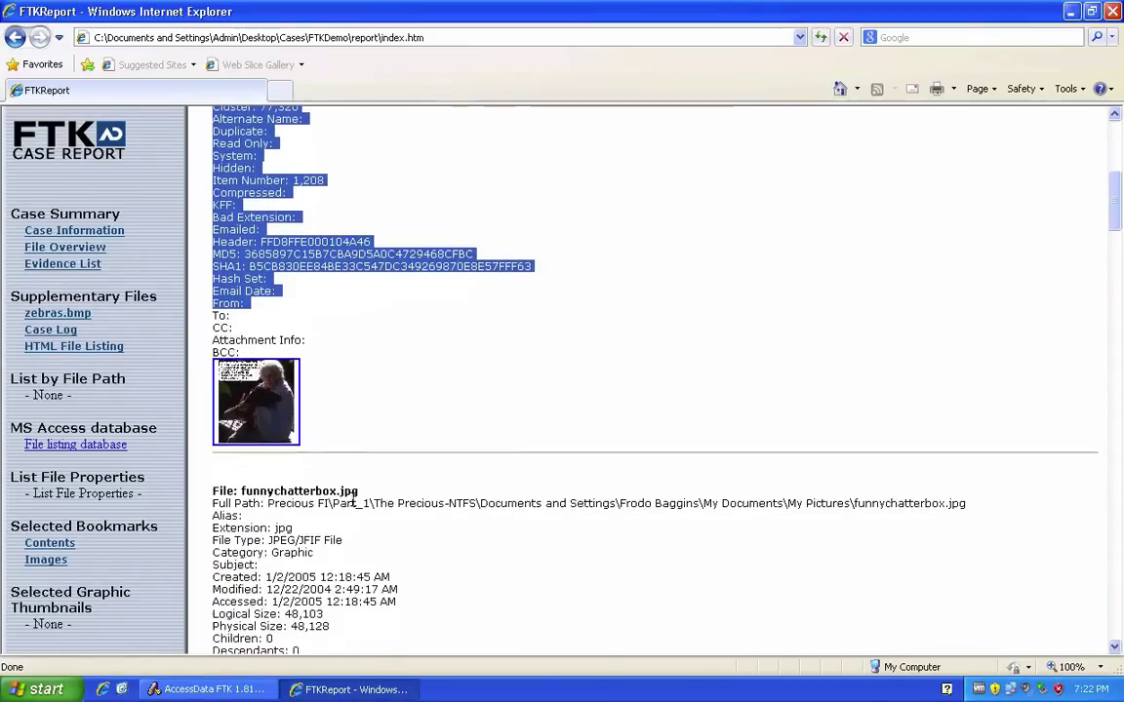
scroll(336, 417, "down", 4)
scroll(337, 417, "down", 10)
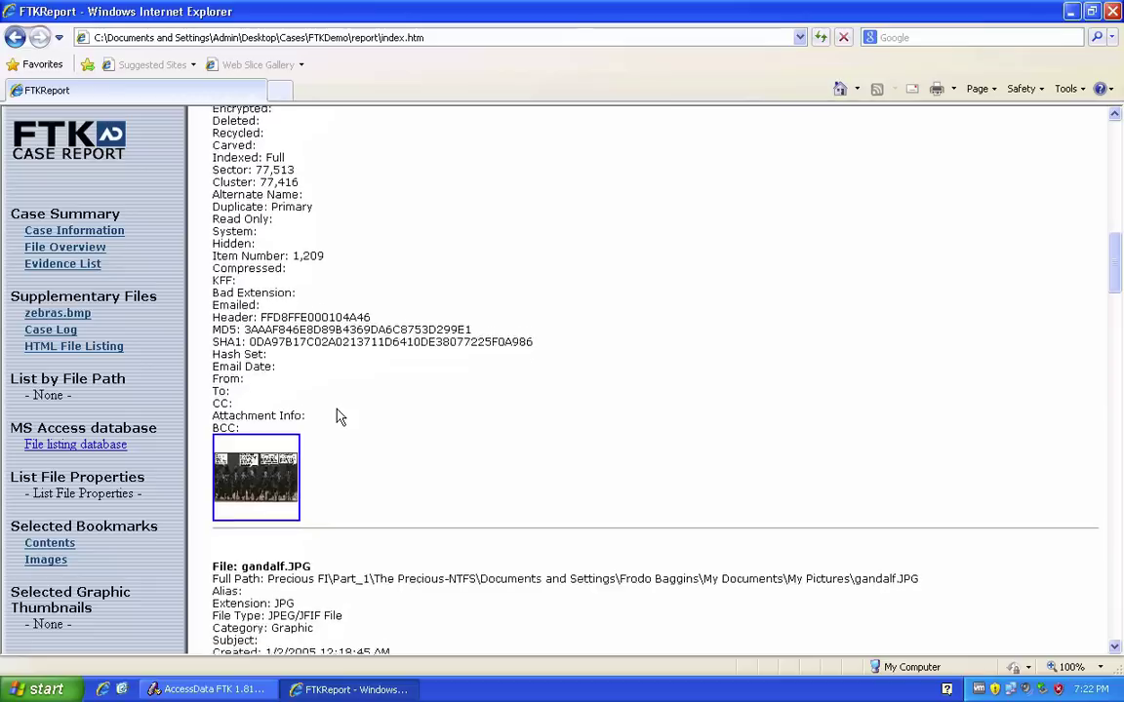
scroll(336, 416, "down", 2)
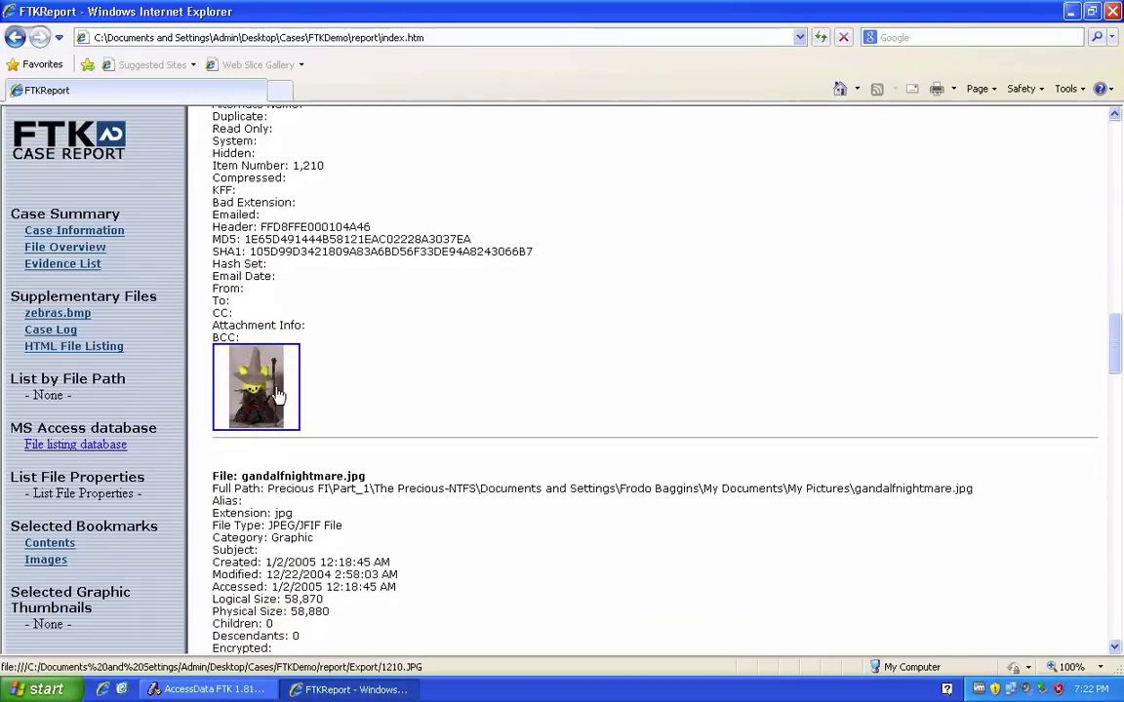
View the gandalf picture full-size, return to Case Information, and minimize the report to FTK.
left_click(264, 390)
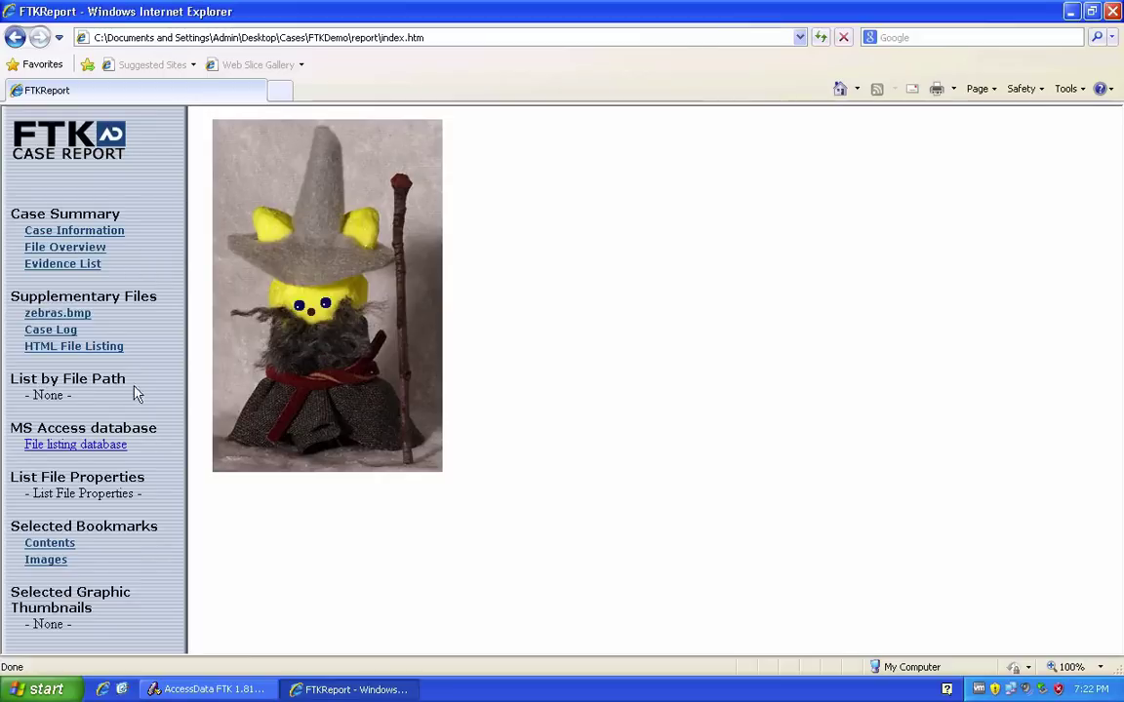
left_click(46, 562)
scroll(276, 456, "down", 20)
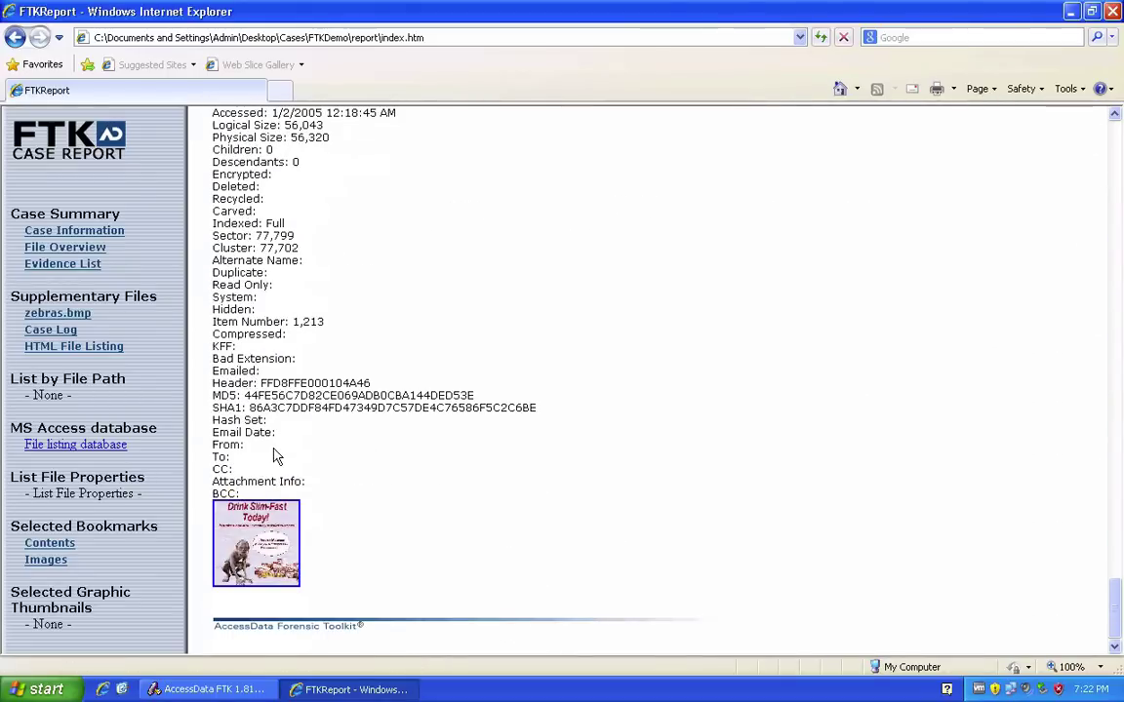
key("BackSpace")
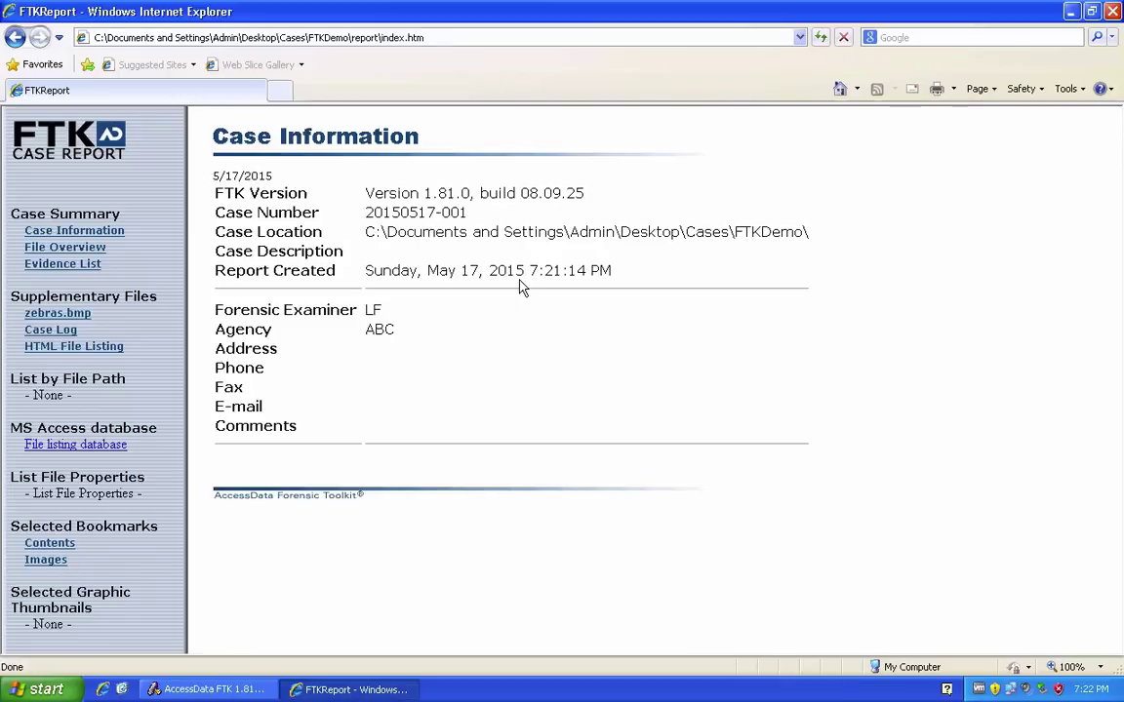
left_click(357, 689)
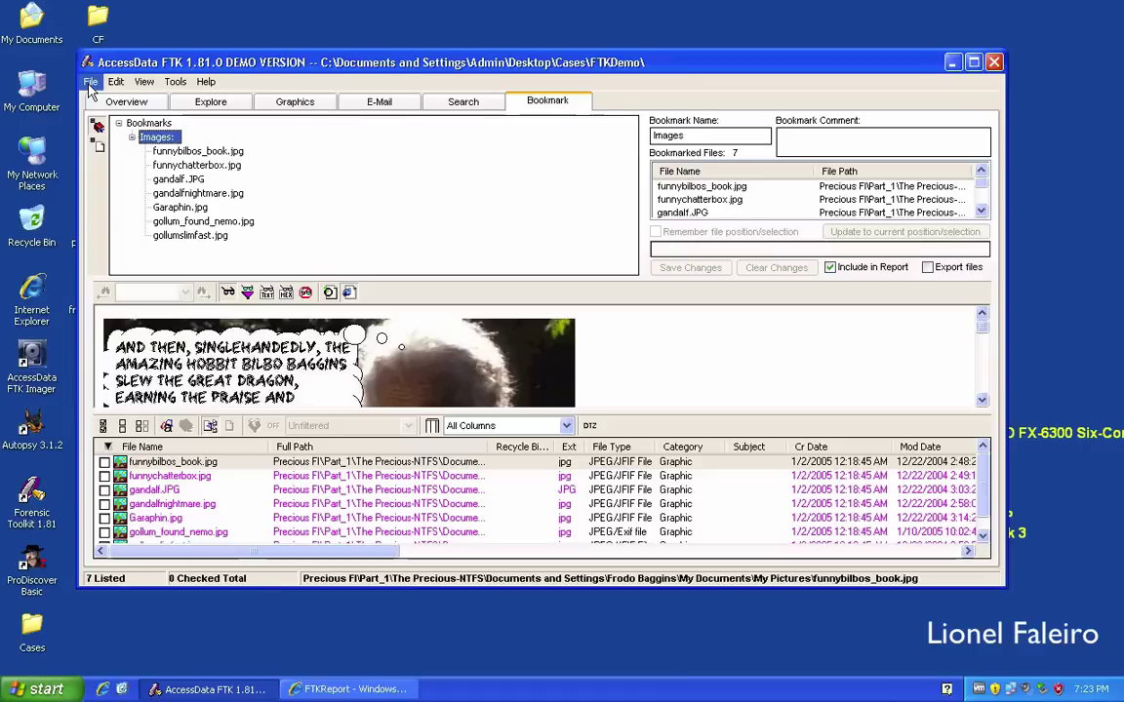
left_click(90, 84)
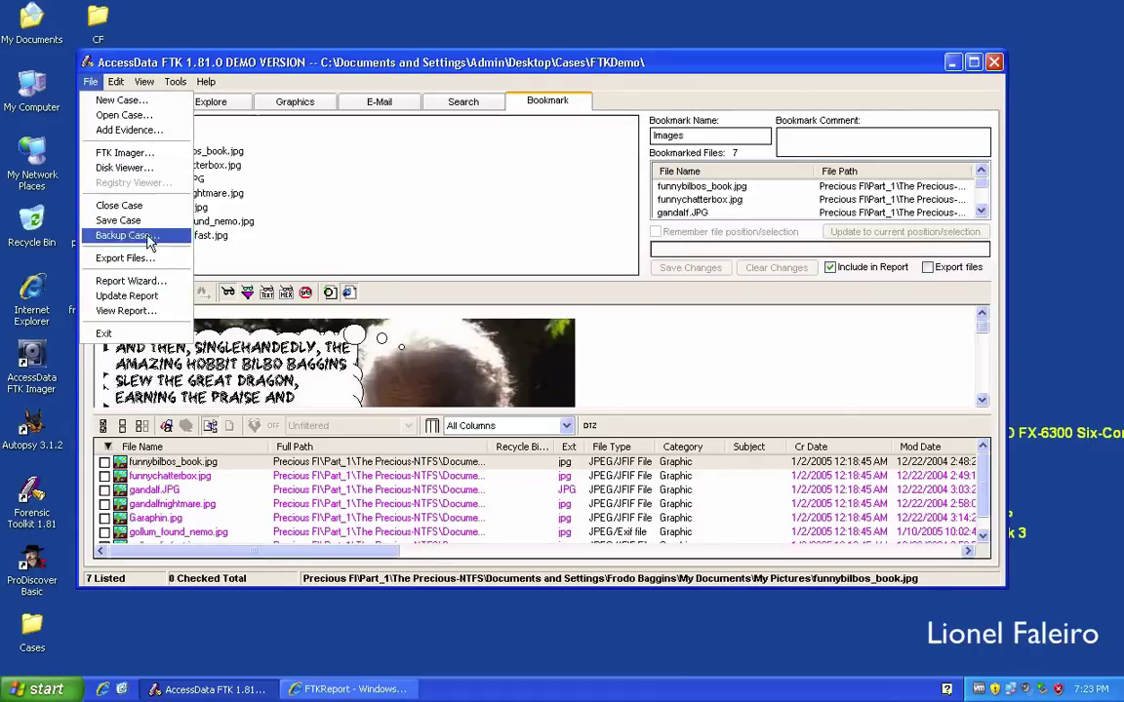
left_click(139, 131)
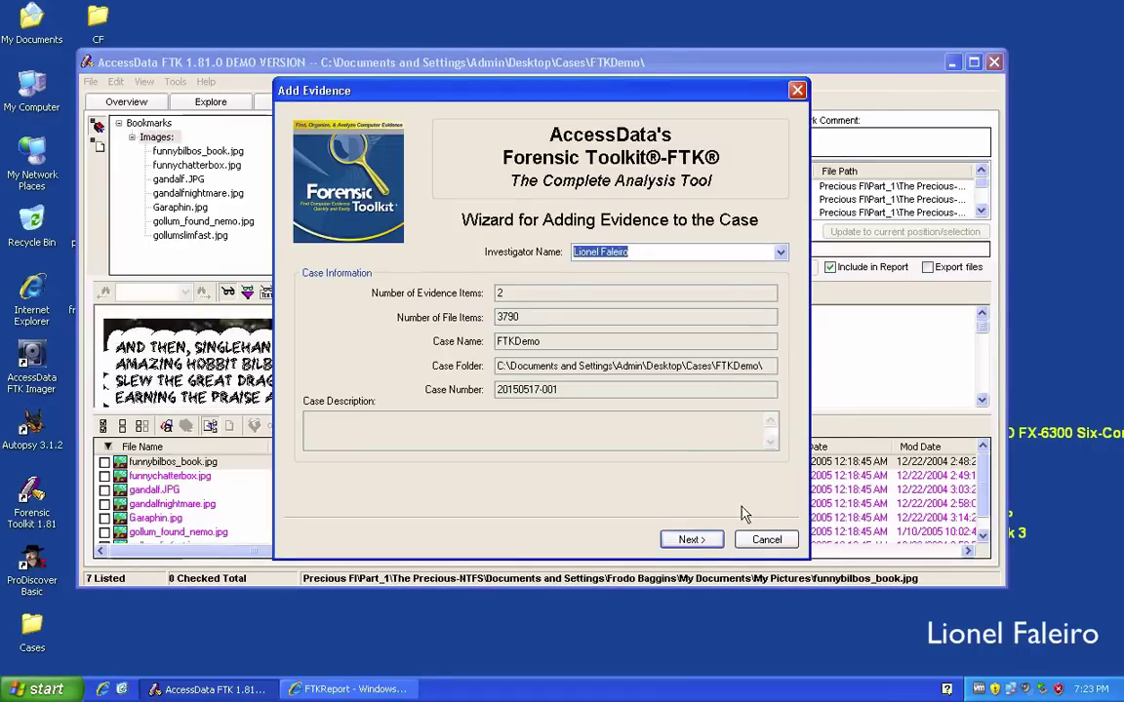
left_click(691, 539)
left_click(691, 539)
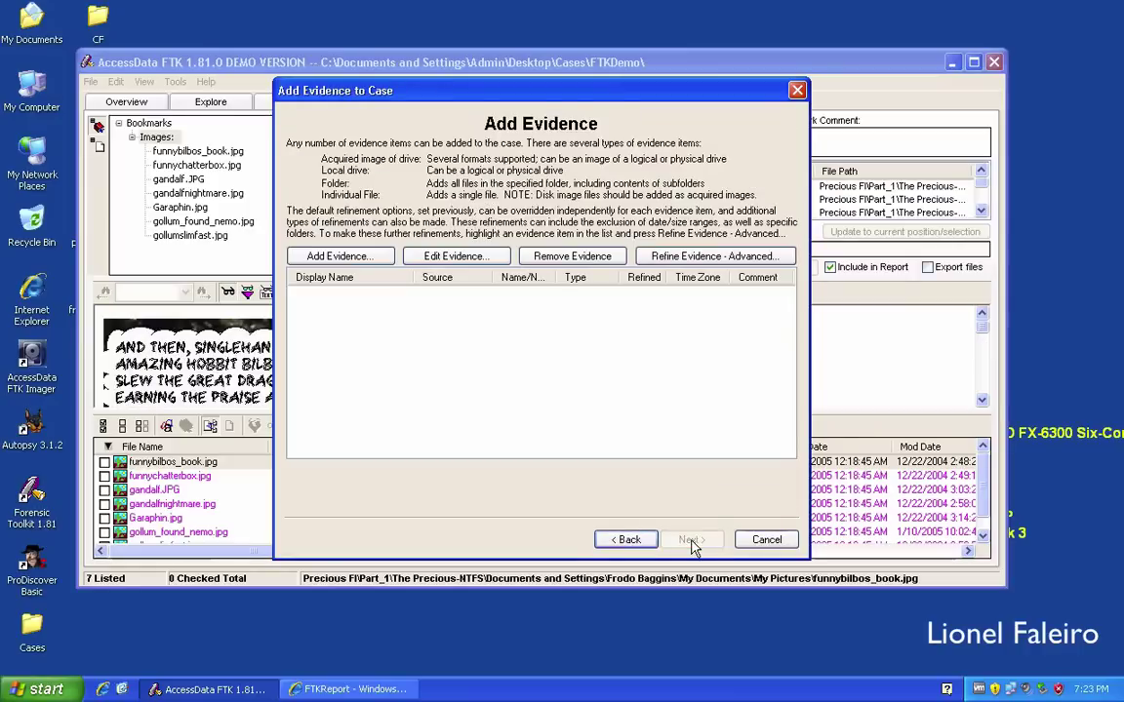
left_click(353, 259)
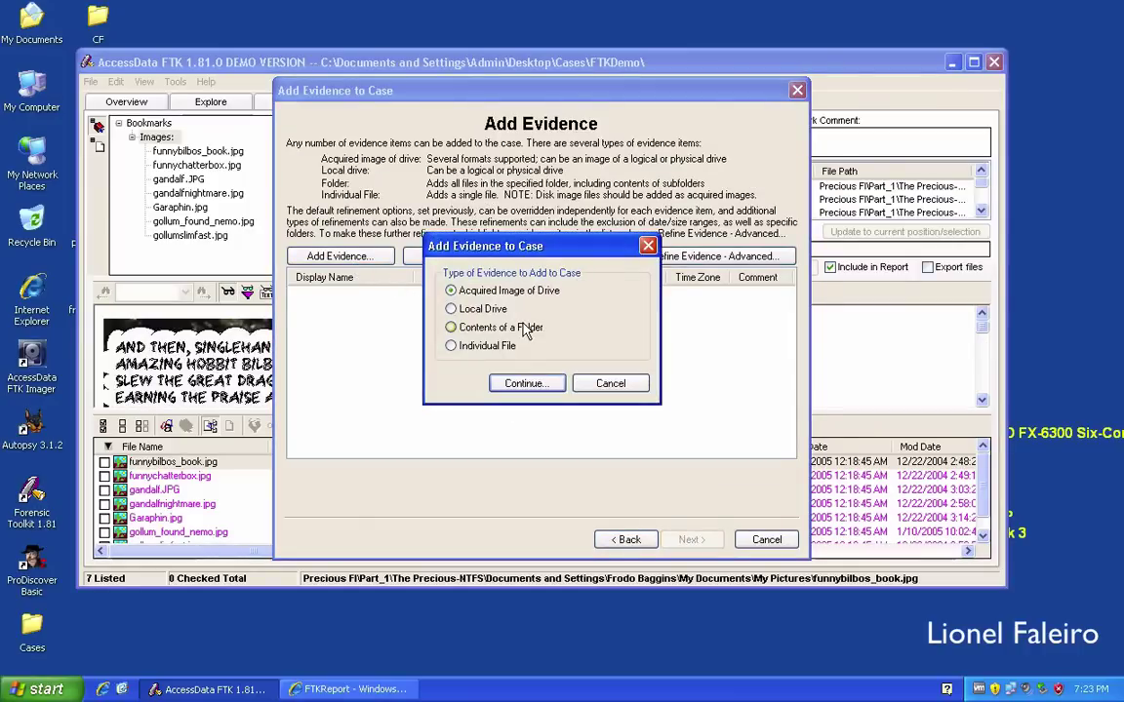
left_click(452, 345)
left_click(525, 384)
double_click(409, 337)
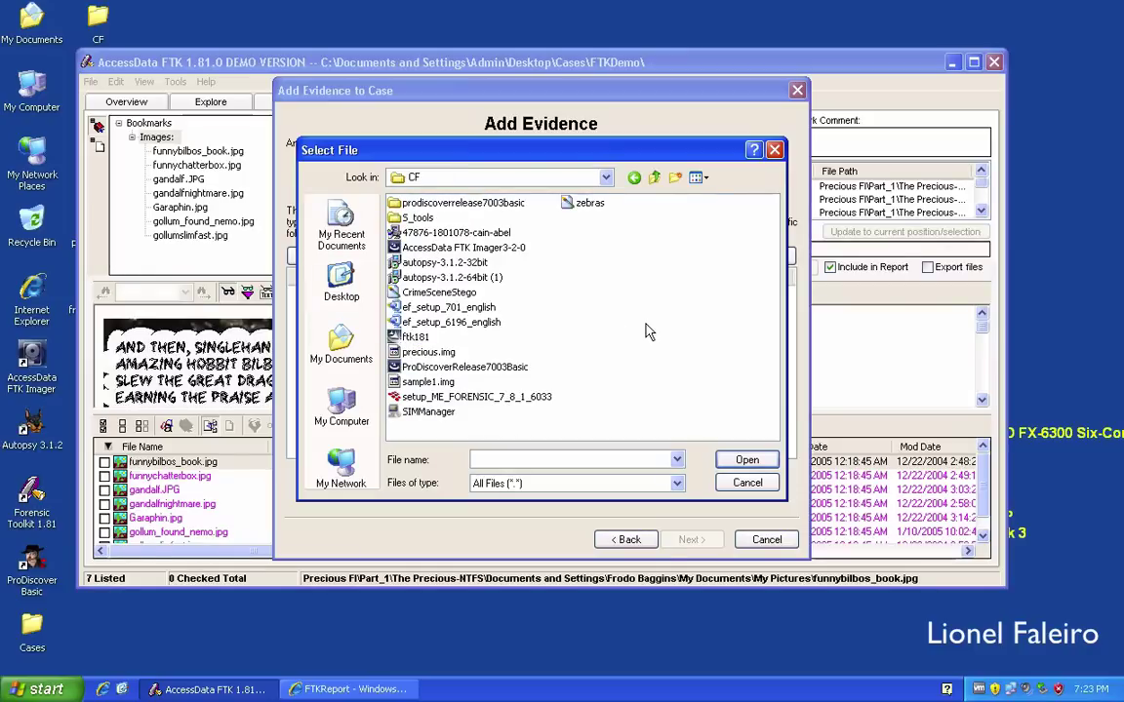
left_click(737, 483)
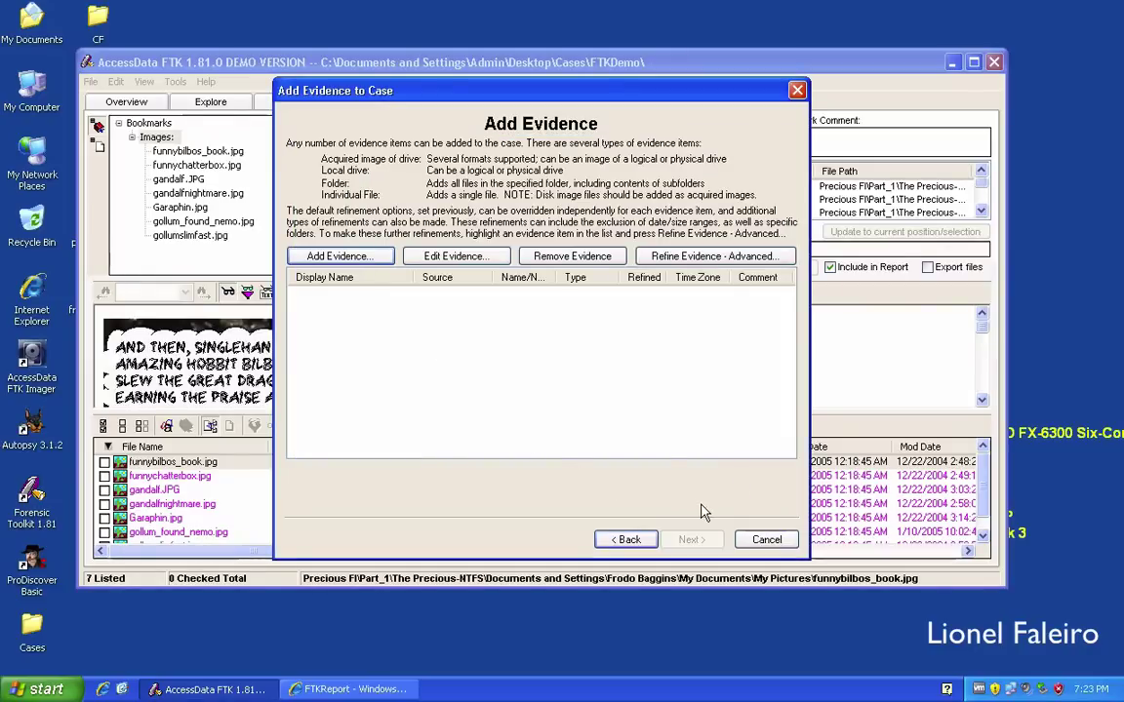
left_click(751, 539)
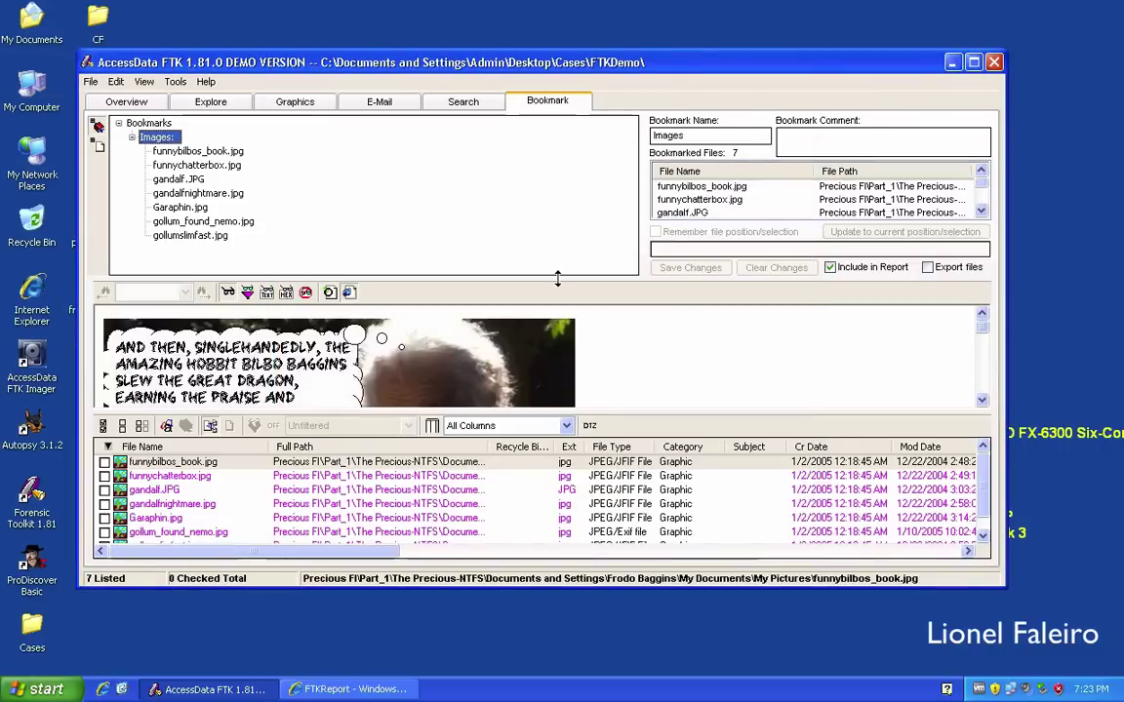